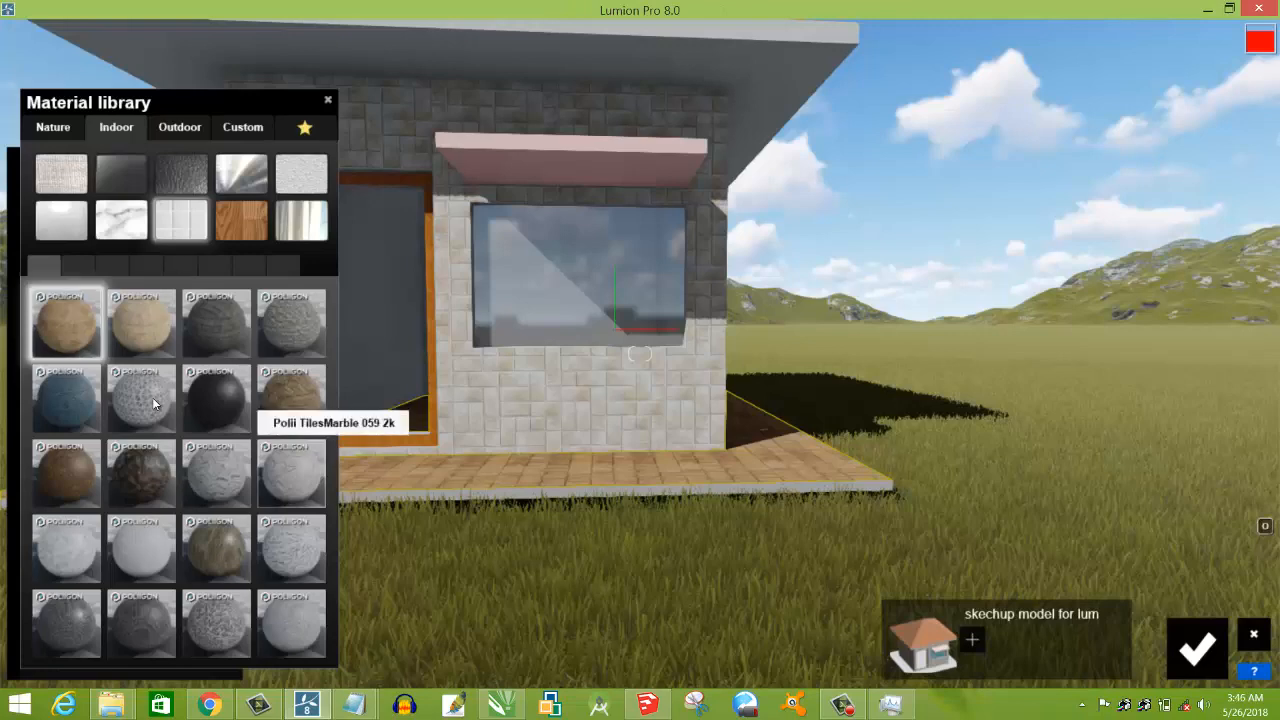
Apply the Polii TilesElaborateStoneCutWet 001 2K material to the floor slab around the house and check it from above.
{"action": "left_click", "coordinate": [143, 398]}
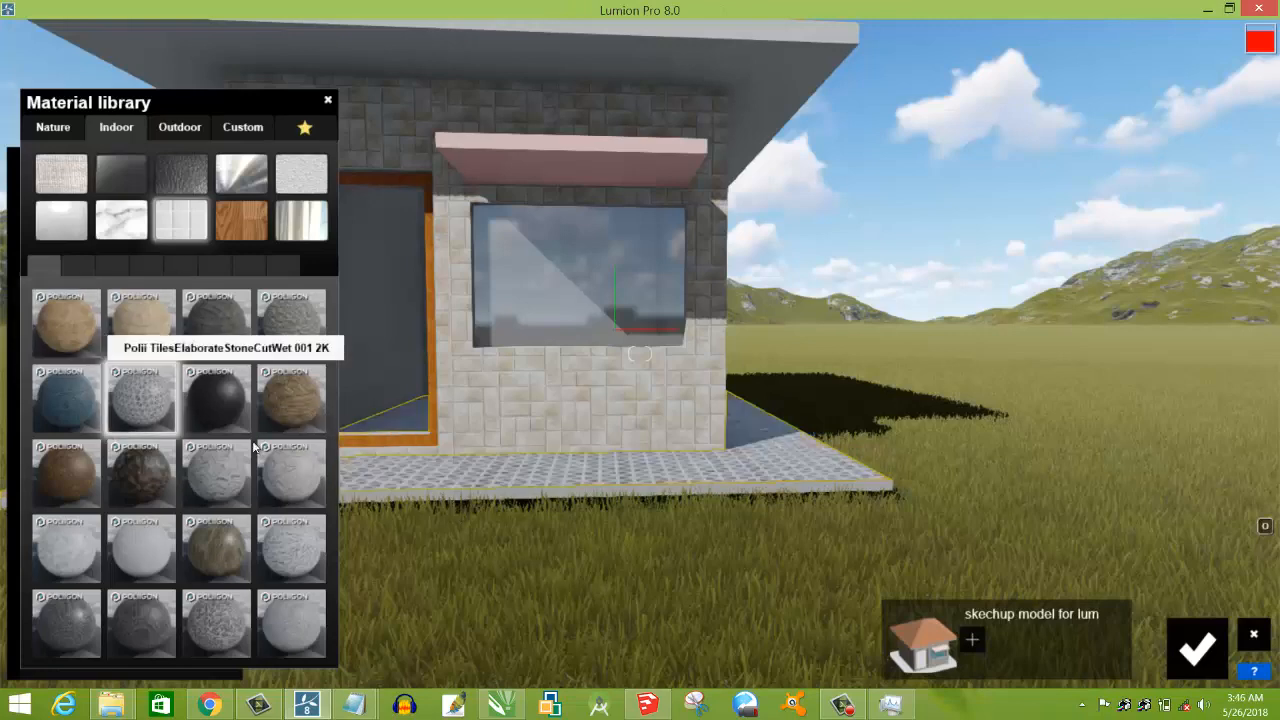
{"action": "left_click", "coordinate": [516, 449]}
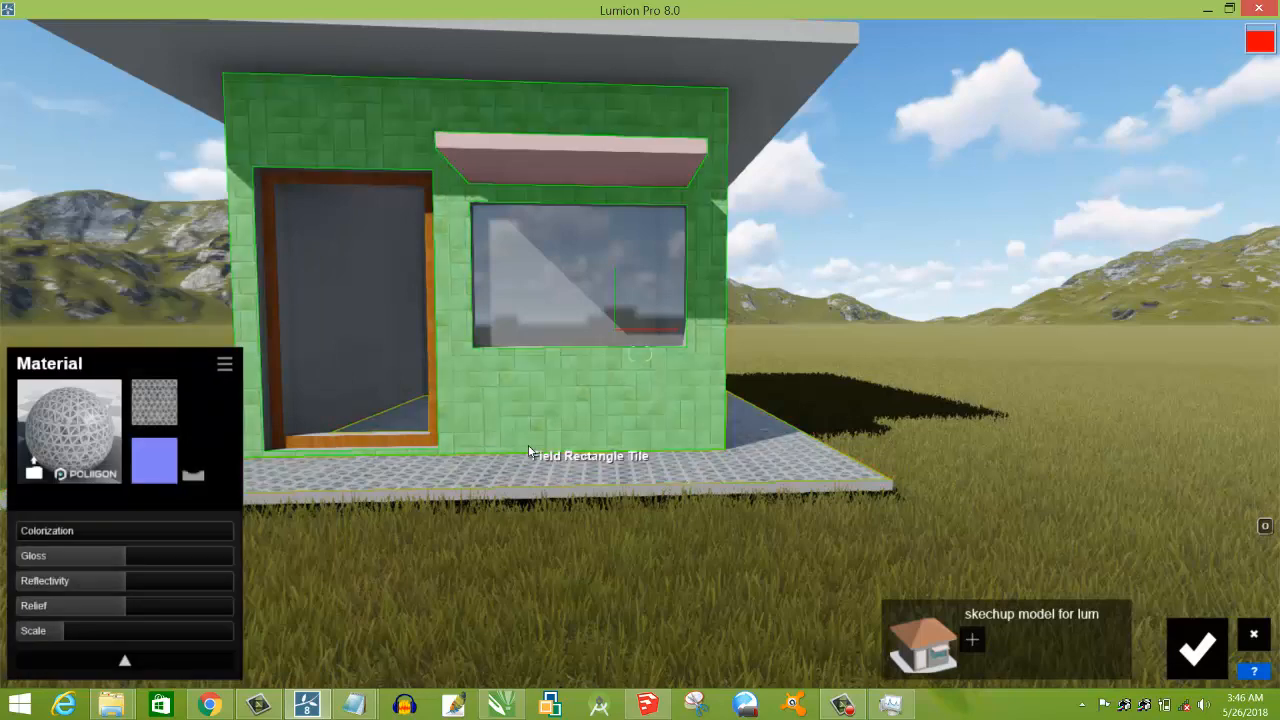
{"action": "key", "text": "q"}
{"action": "key", "text": "q"}
{"action": "right_click_drag", "start_coordinate": [532, 471], "coordinate": [582, 598]}
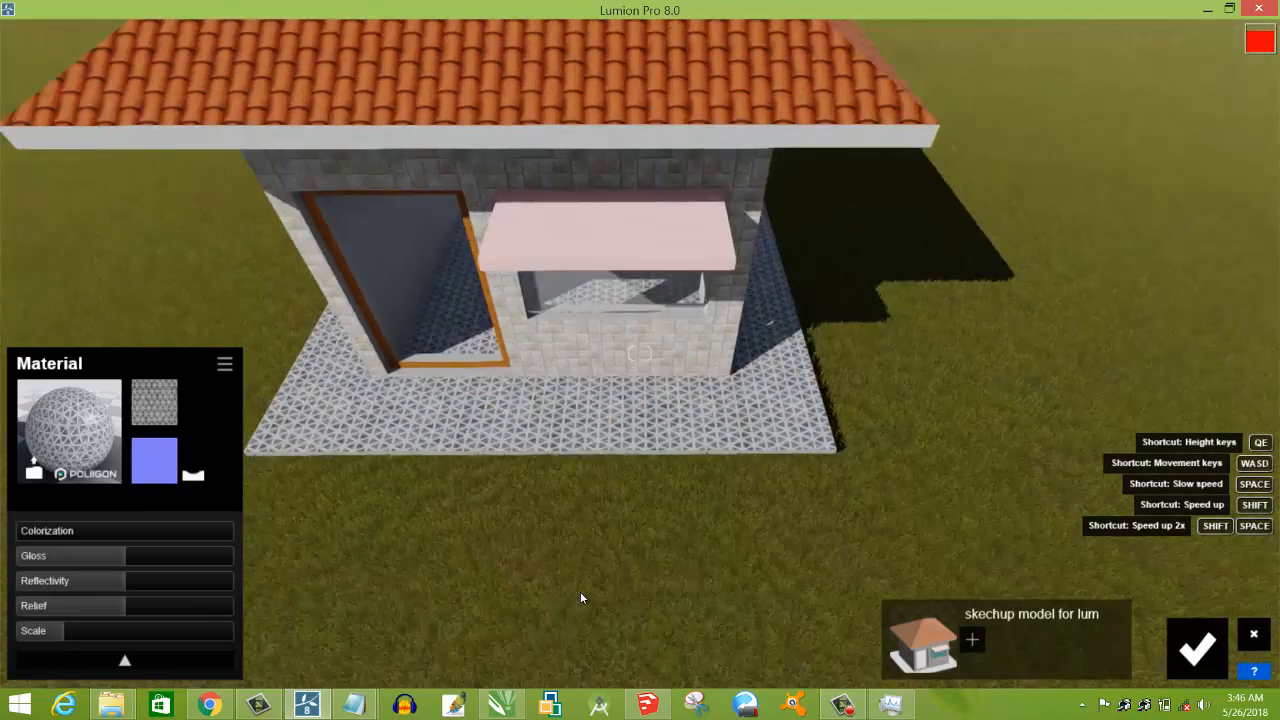
{"action": "key", "text": "q"}
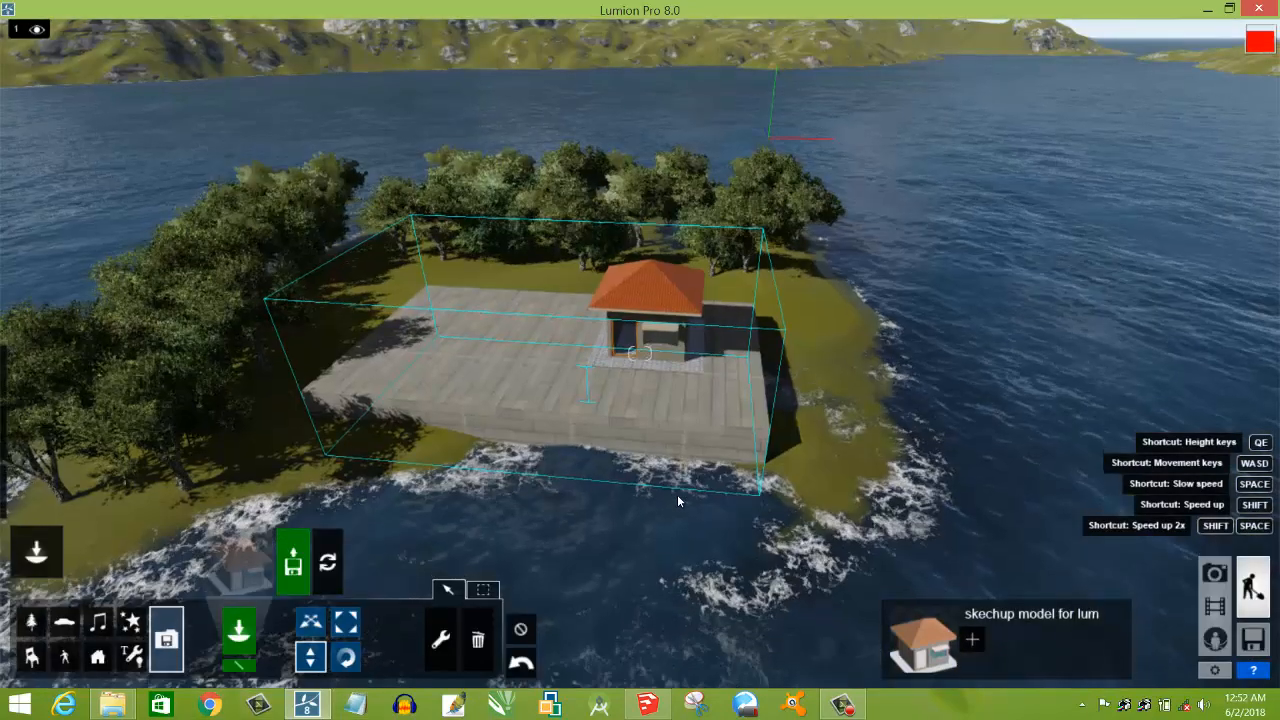
{"action": "key", "text": "e"}
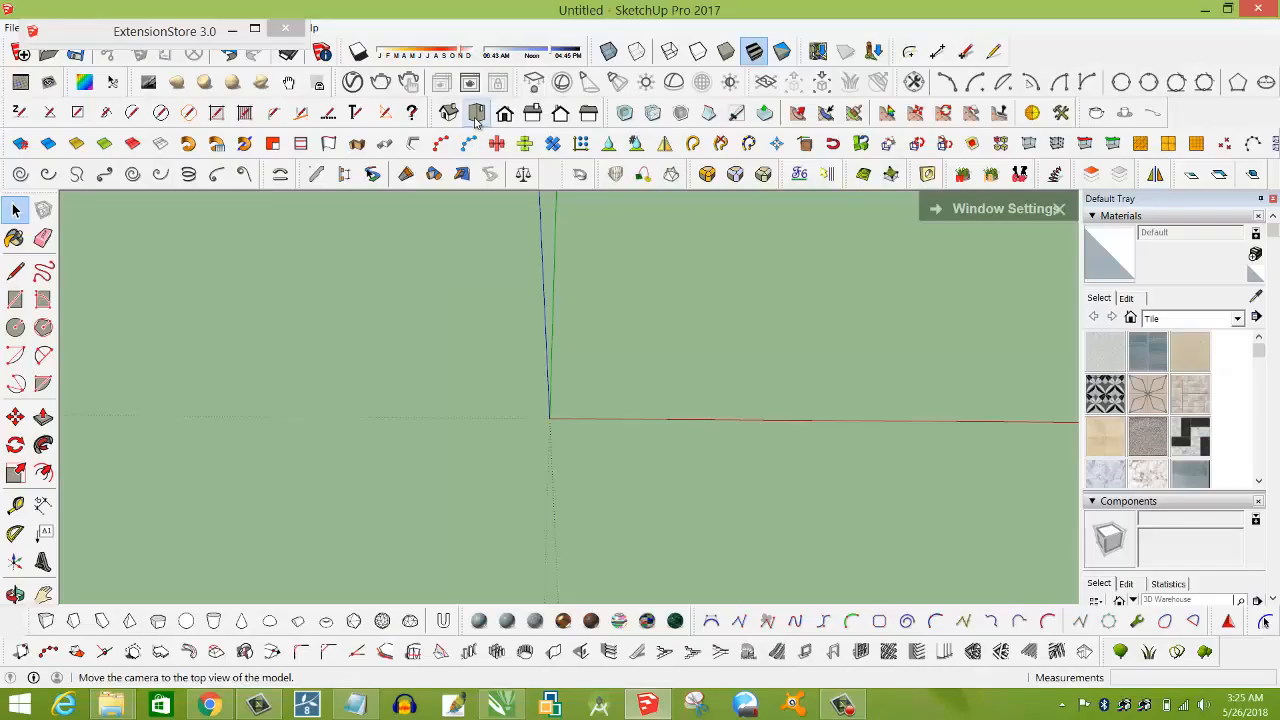
In SketchUp, switch to the top view and place a guide 20' from the green axis, parallel to it.
{"action": "left_click", "coordinate": [476, 112]}
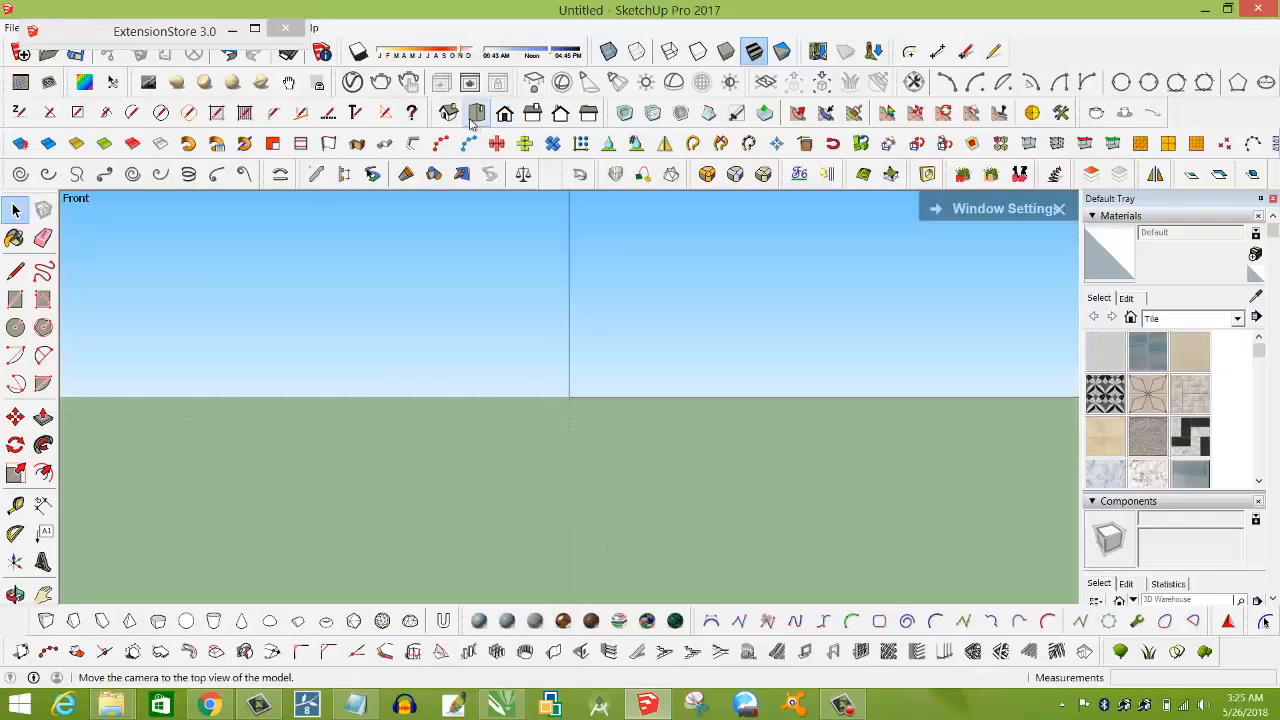
{"action": "left_click", "coordinate": [504, 112]}
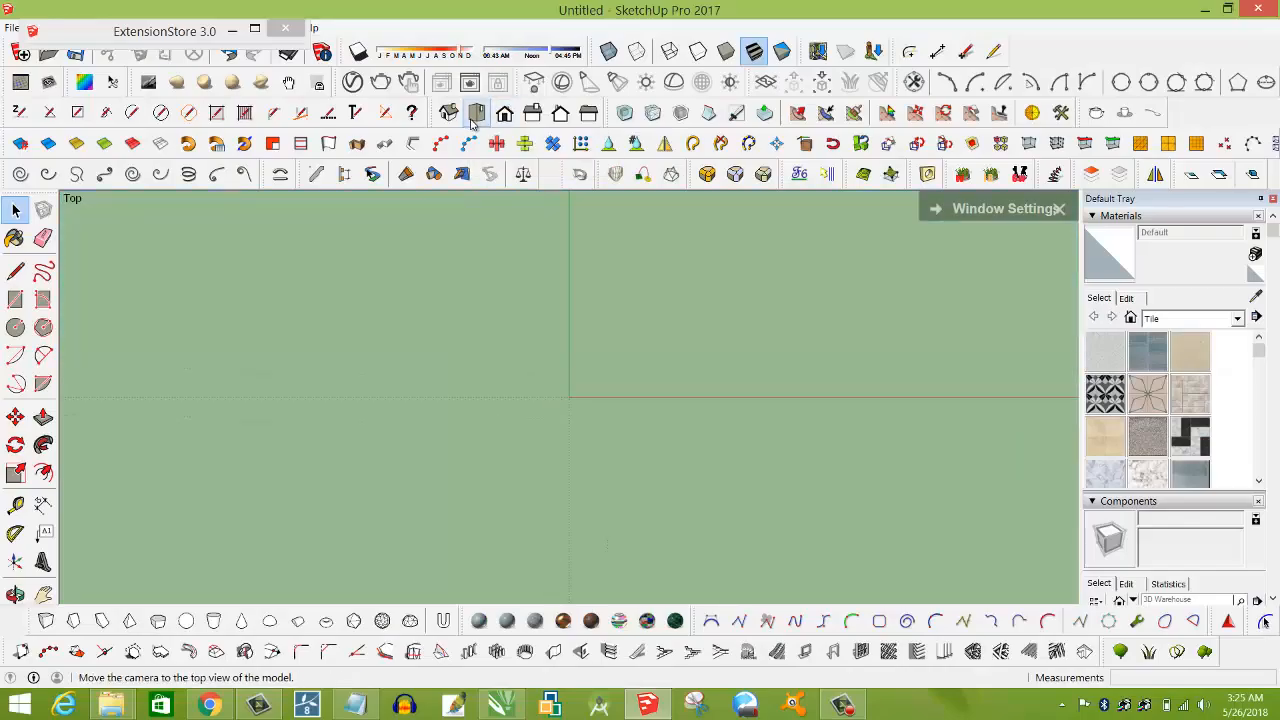
{"action": "left_click", "coordinate": [16, 507]}
{"action": "left_click", "coordinate": [16, 507]}
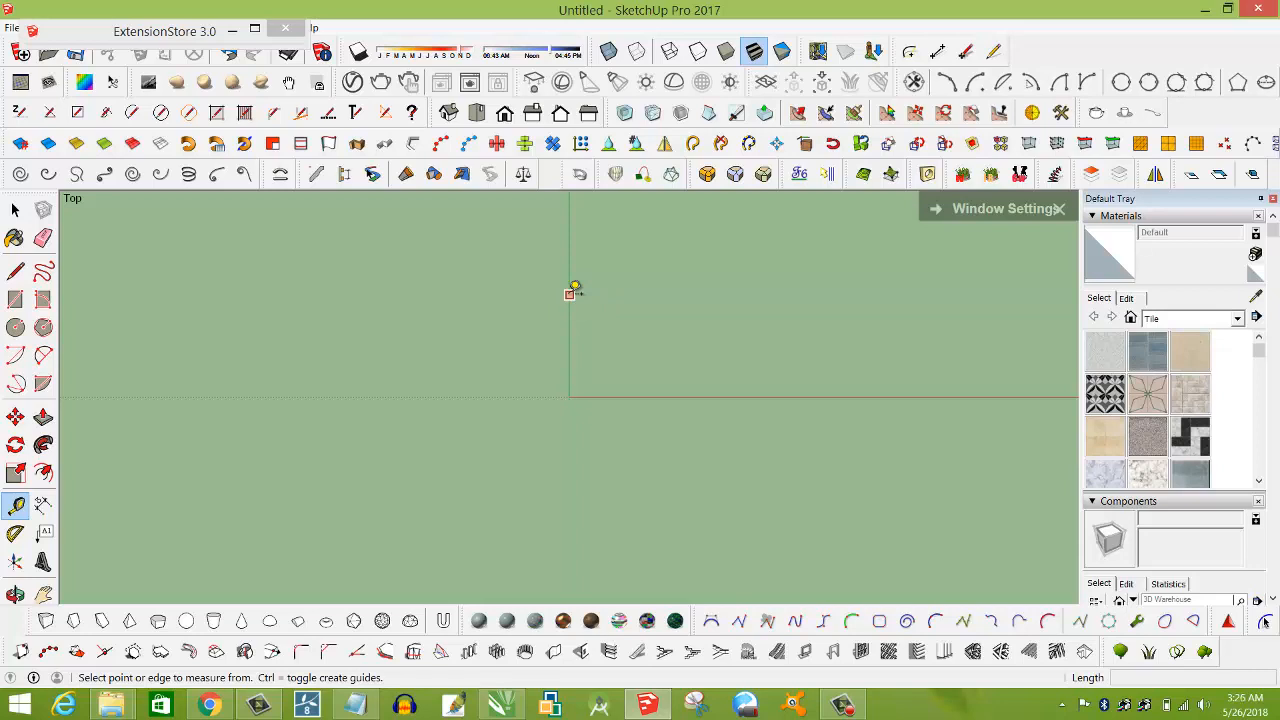
{"action": "left_click", "coordinate": [570, 293]}
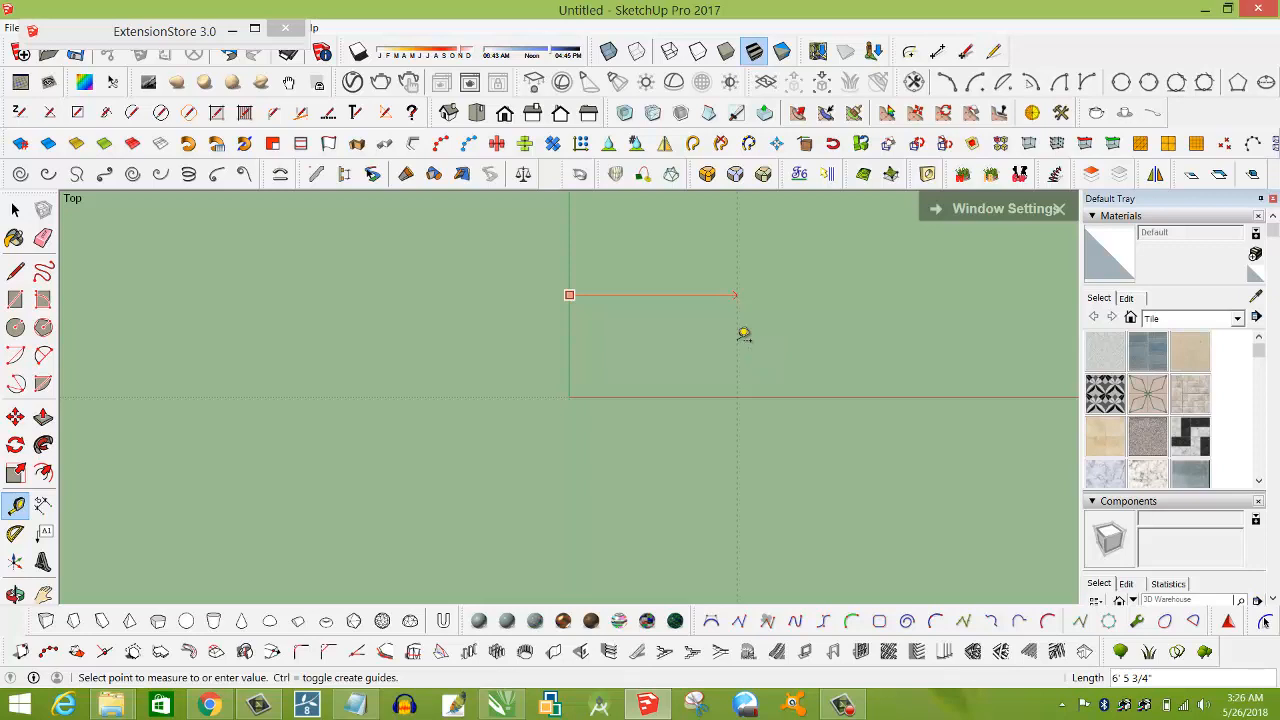
{"action": "key", "text": "Return"}
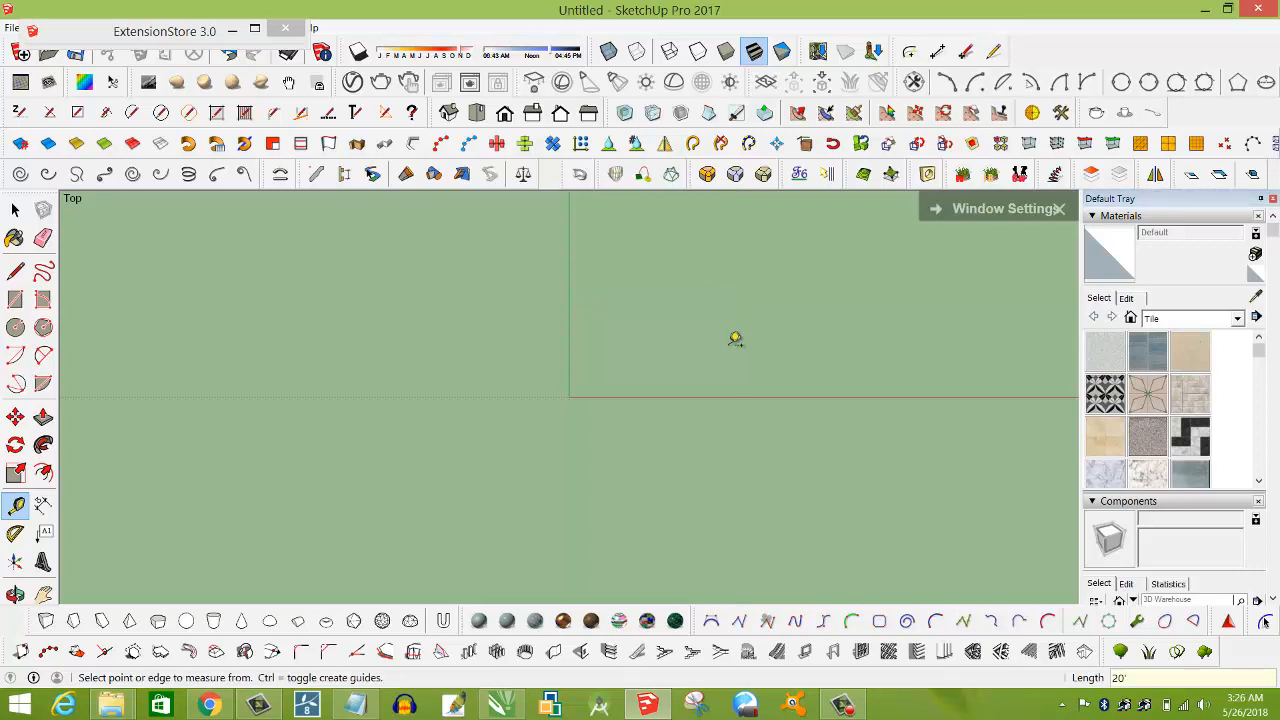
Place a second guide 20' from the red axis, parallel to it.
{"action": "scroll", "coordinate": [714, 346], "scroll_direction": "down", "scroll_amount": 3}
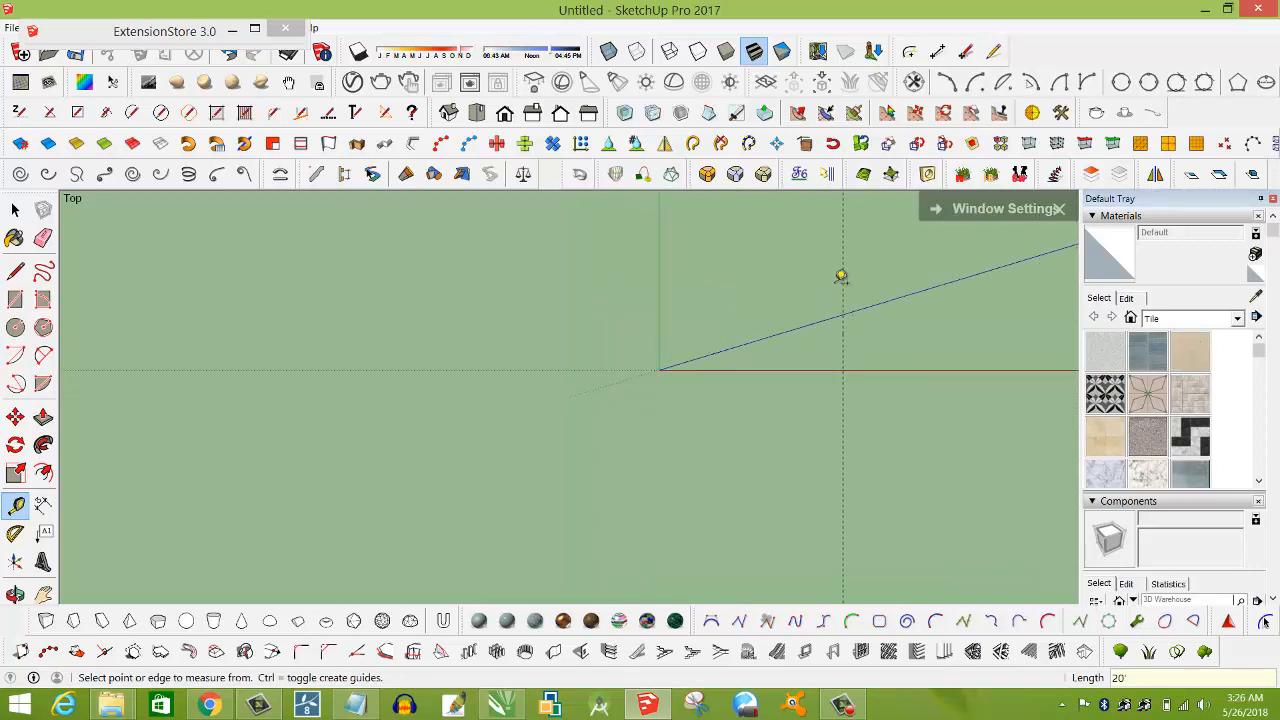
{"action": "scroll", "coordinate": [870, 252], "scroll_direction": "up", "scroll_amount": 2}
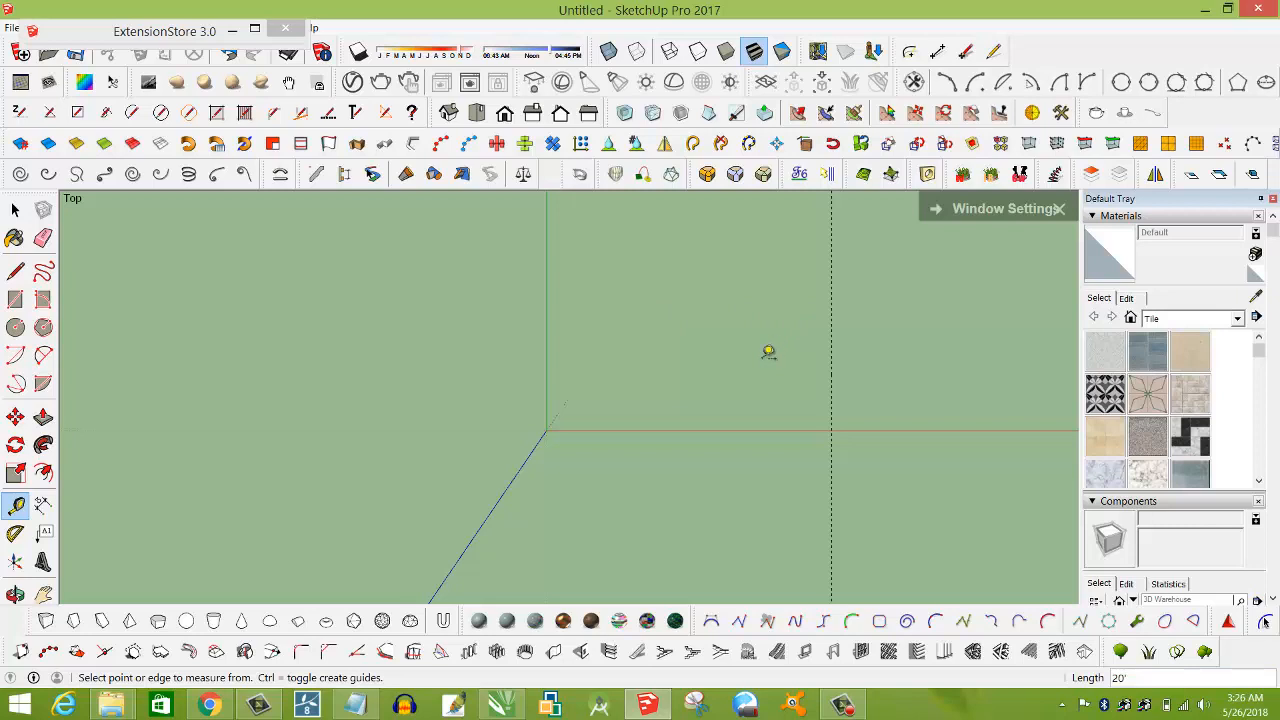
{"action": "left_click", "coordinate": [691, 430]}
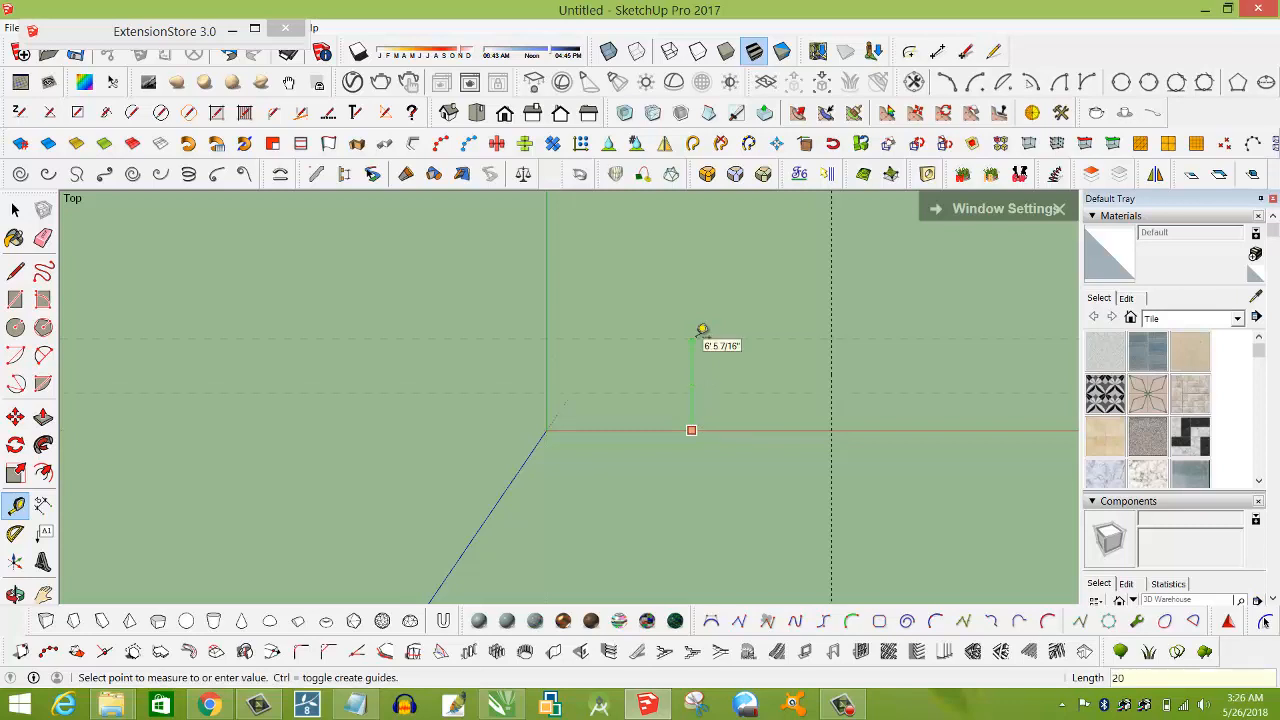
{"action": "type", "text": "20"}
{"action": "key", "text": "Return"}
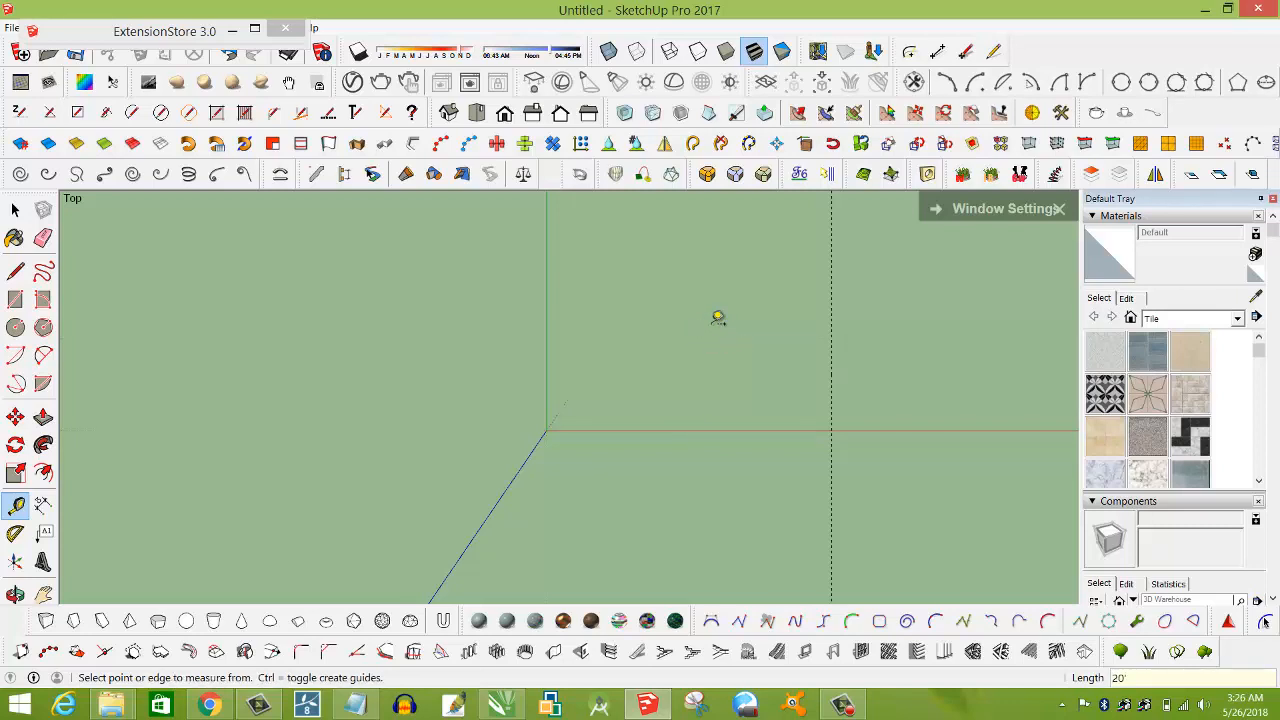
Draw a closed 20' by 20' square with the Line tool between the origin, both axes and the guide intersection.
{"action": "scroll", "coordinate": [717, 317], "scroll_direction": "down", "scroll_amount": 3}
{"action": "scroll", "coordinate": [757, 212], "scroll_direction": "up", "scroll_amount": 3}
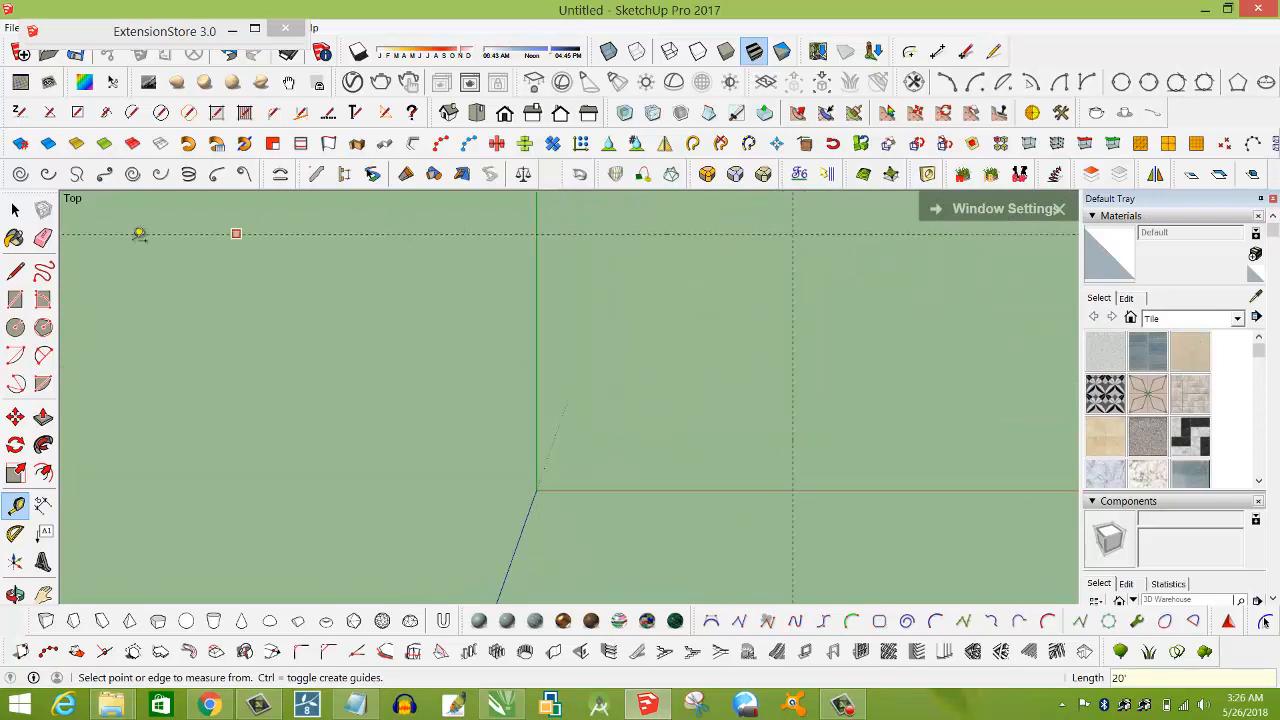
{"action": "key", "text": "l"}
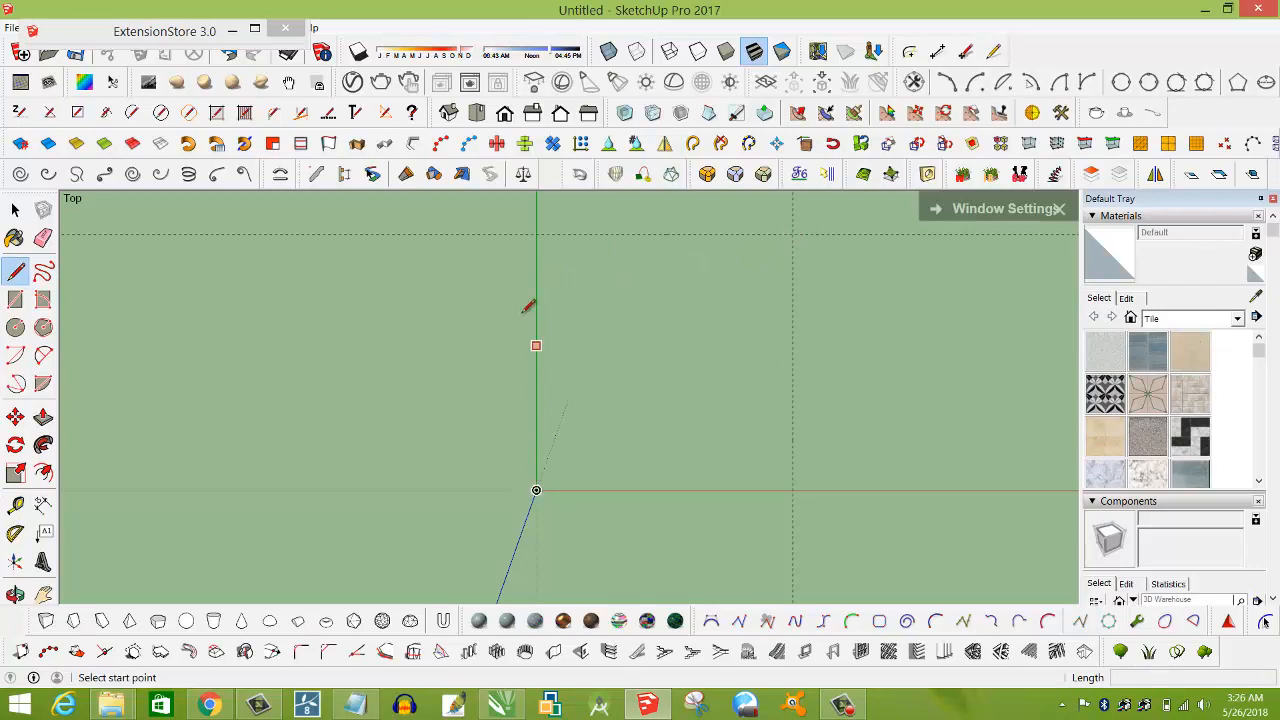
{"action": "left_click", "coordinate": [536, 233]}
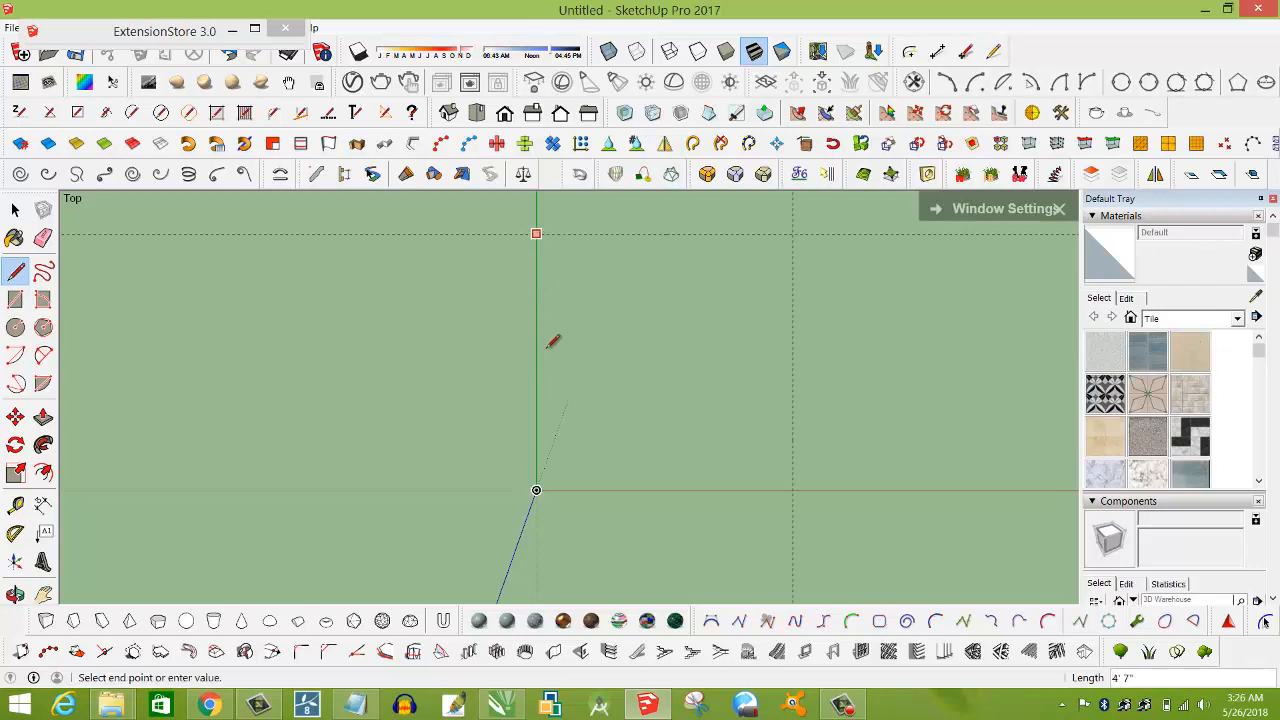
{"action": "left_click", "coordinate": [537, 490]}
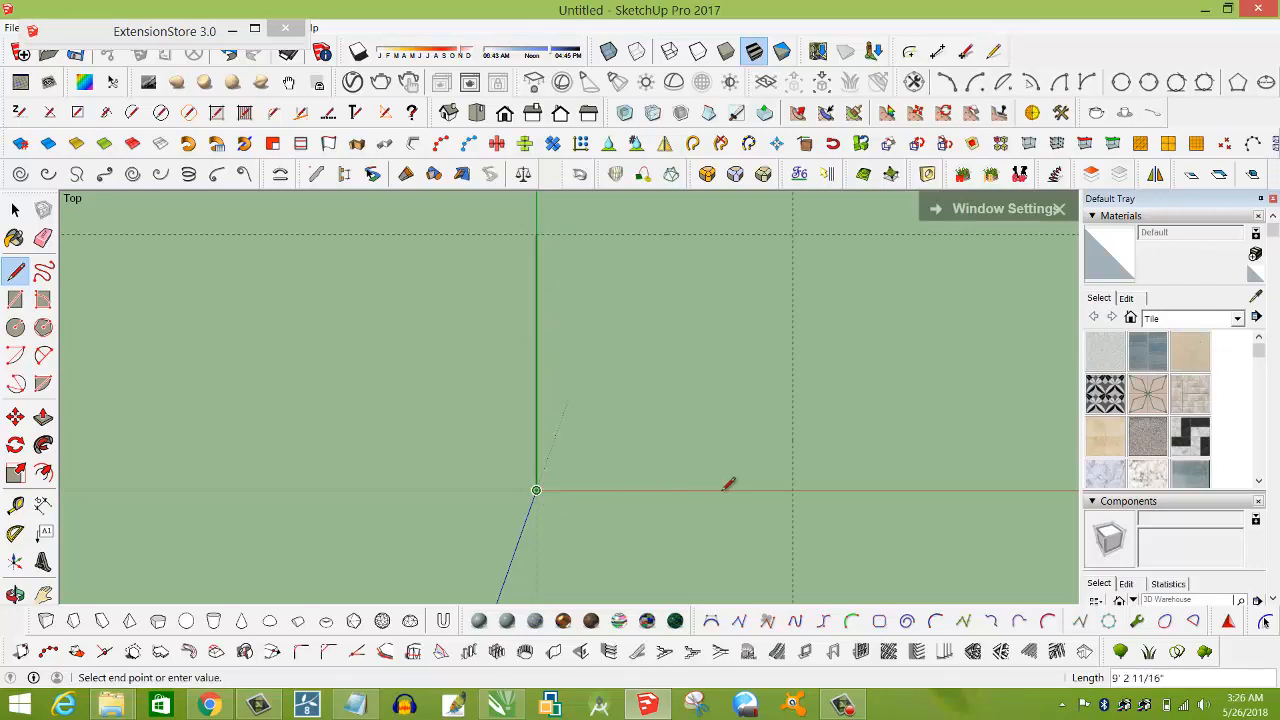
{"action": "left_click", "coordinate": [793, 490]}
{"action": "left_click", "coordinate": [793, 233]}
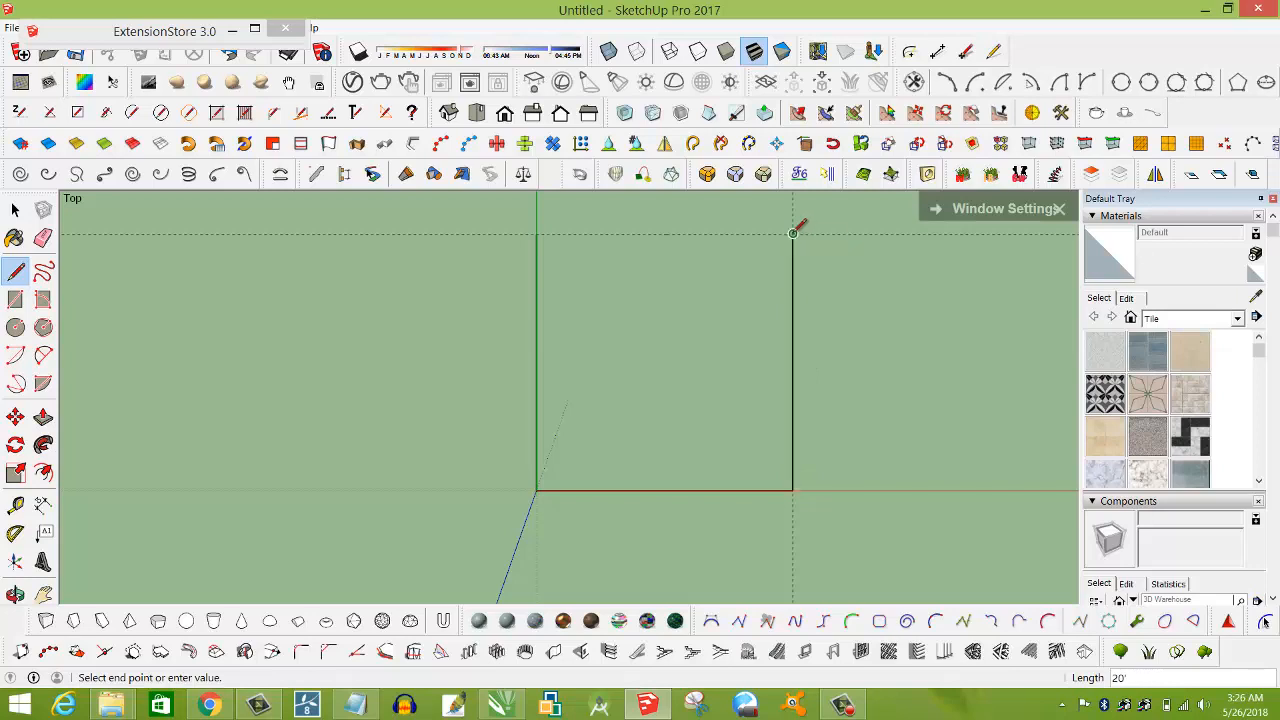
{"action": "left_click", "coordinate": [537, 233]}
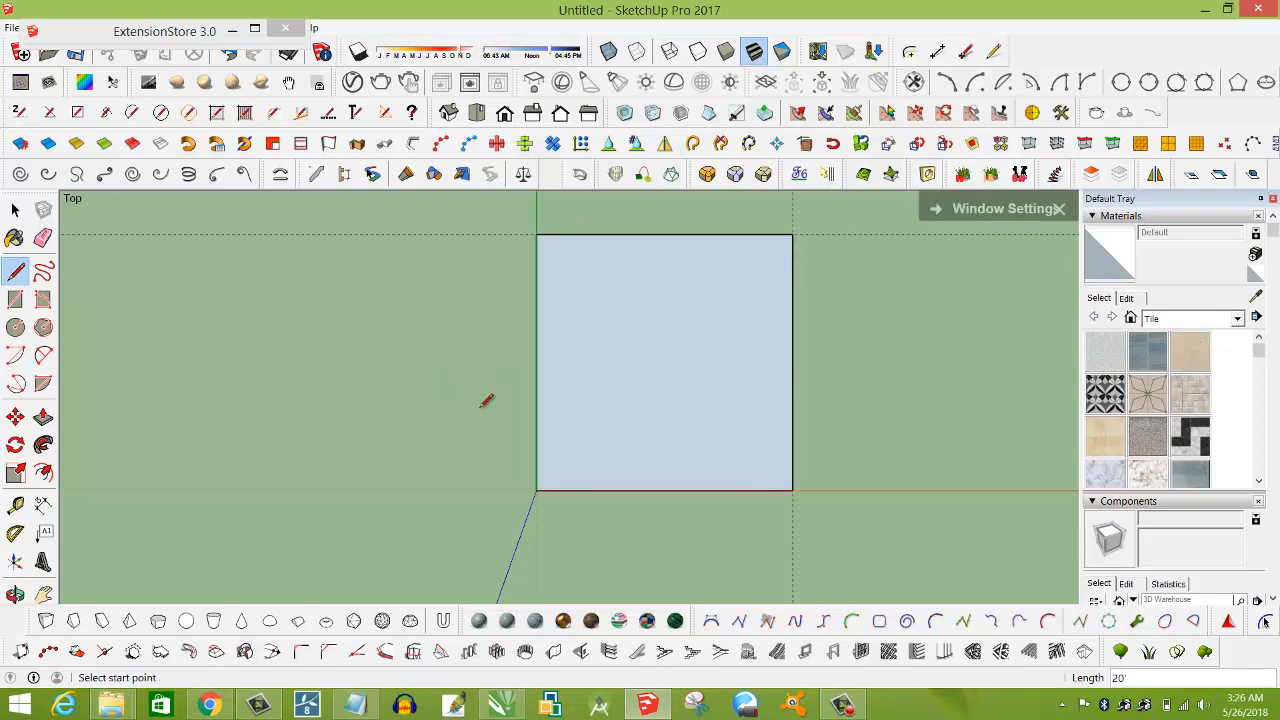
Dimension the square's front edge along the red axis, placing the dimension just outside the face.
{"action": "middle_click", "coordinate": [678, 457]}
{"action": "mouse_move", "coordinate": [678, 457]}
{"action": "middle_mouse_down"}
{"action": "mouse_move", "coordinate": [680, 280]}
{"action": "mouse_move", "coordinate": [684, 300]}
{"action": "middle_mouse_up"}
{"action": "mouse_move", "coordinate": [694, 437]}
{"action": "middle_mouse_down"}
{"action": "mouse_move", "coordinate": [677, 380]}
{"action": "mouse_move", "coordinate": [721, 463]}
{"action": "middle_mouse_up"}
{"action": "scroll", "coordinate": [708, 410], "scroll_direction": "up", "scroll_amount": 4}
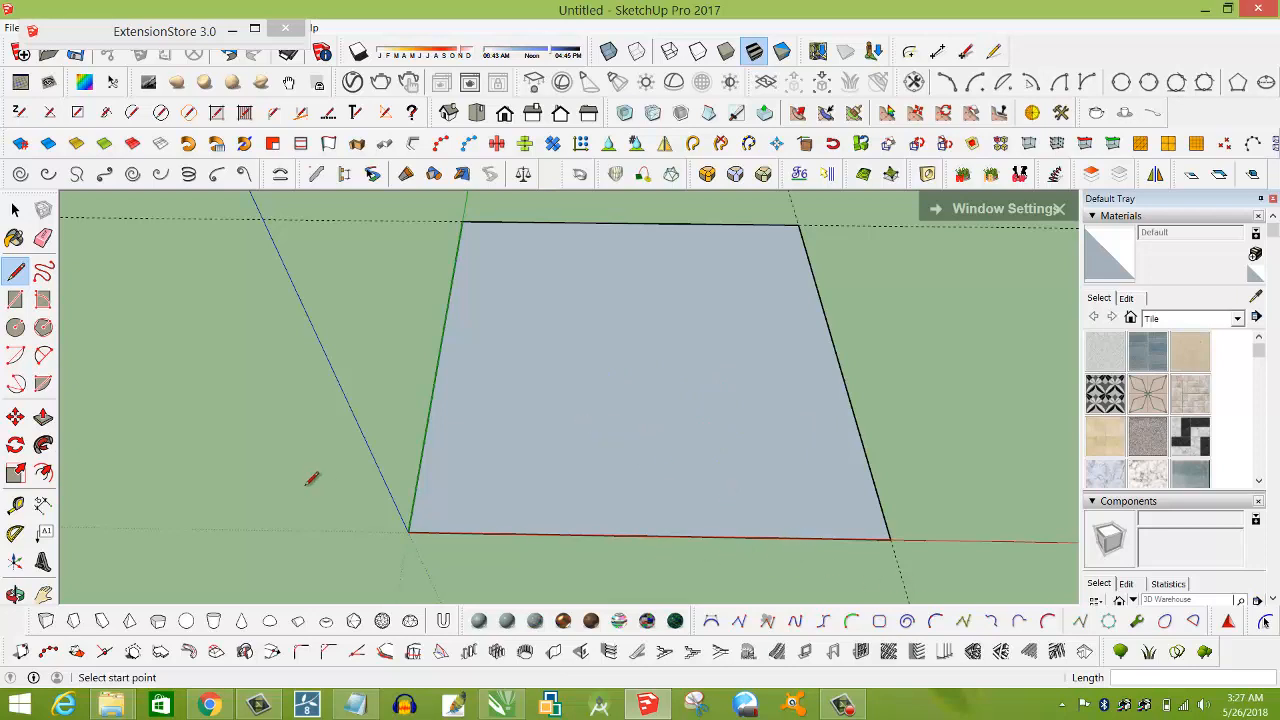
{"action": "left_click", "coordinate": [43, 505]}
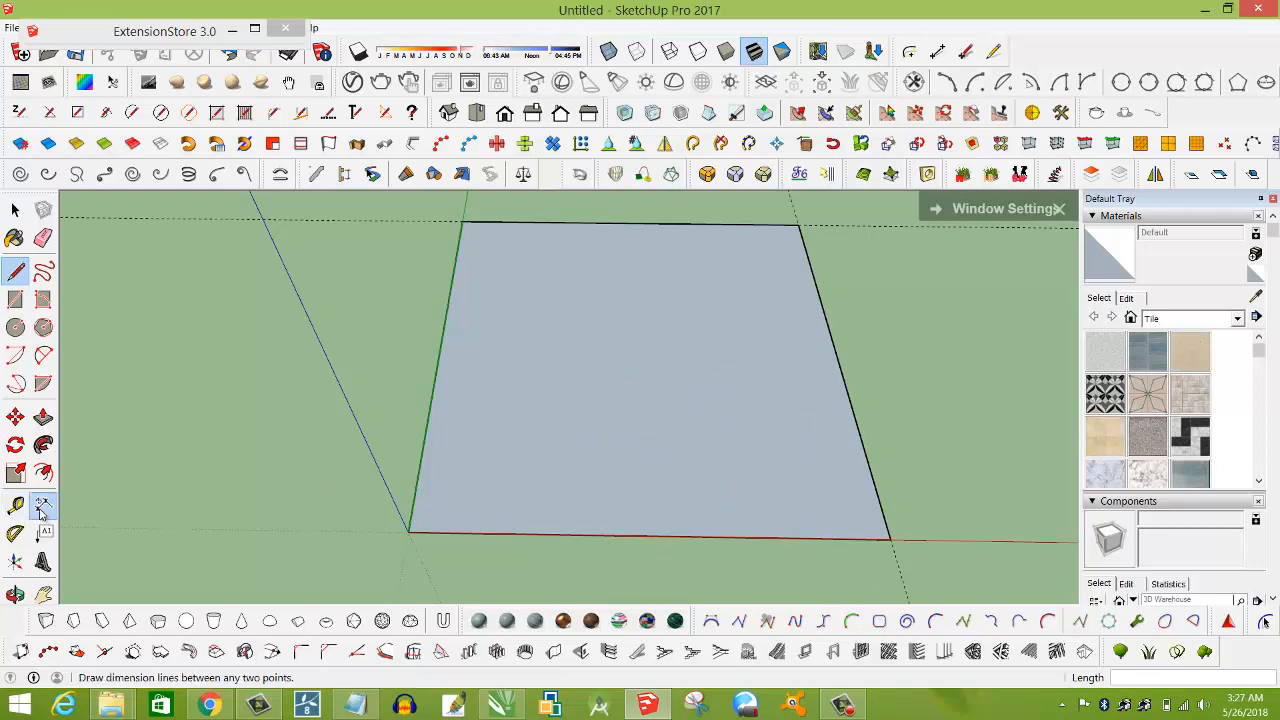
{"action": "left_click", "coordinate": [435, 541]}
{"action": "left_click", "coordinate": [890, 540]}
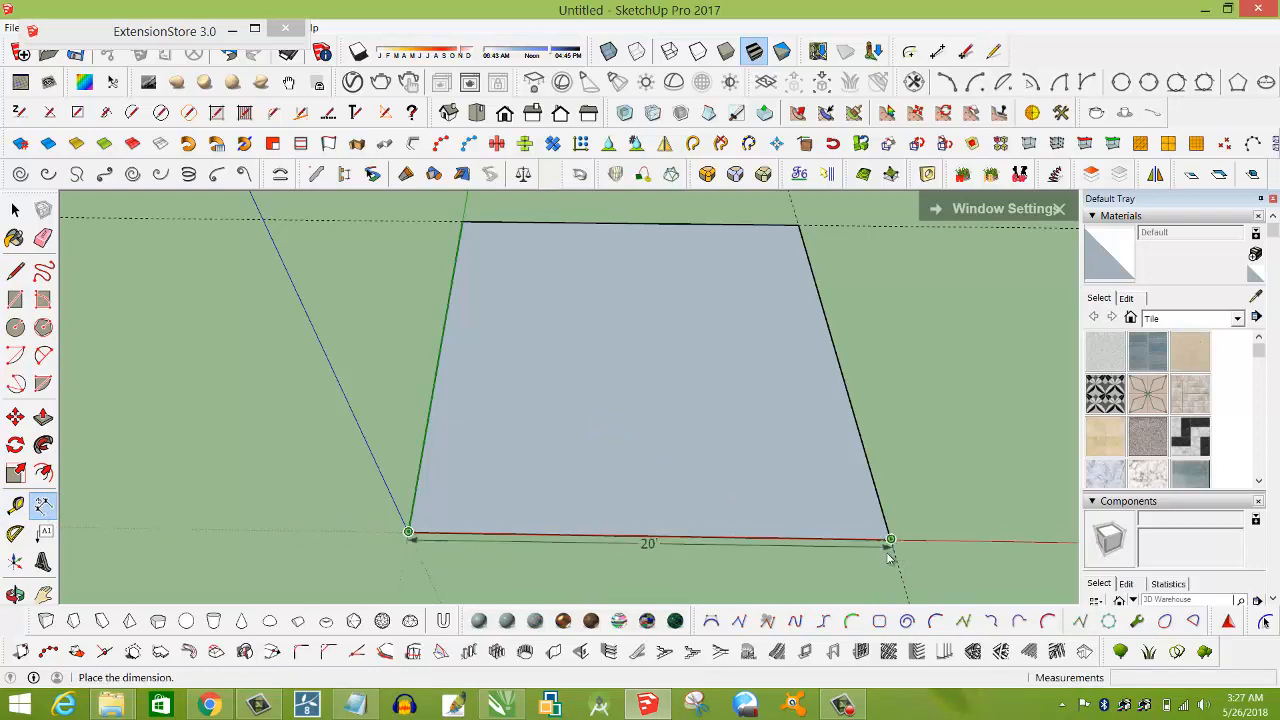
{"action": "left_click", "coordinate": [884, 562]}
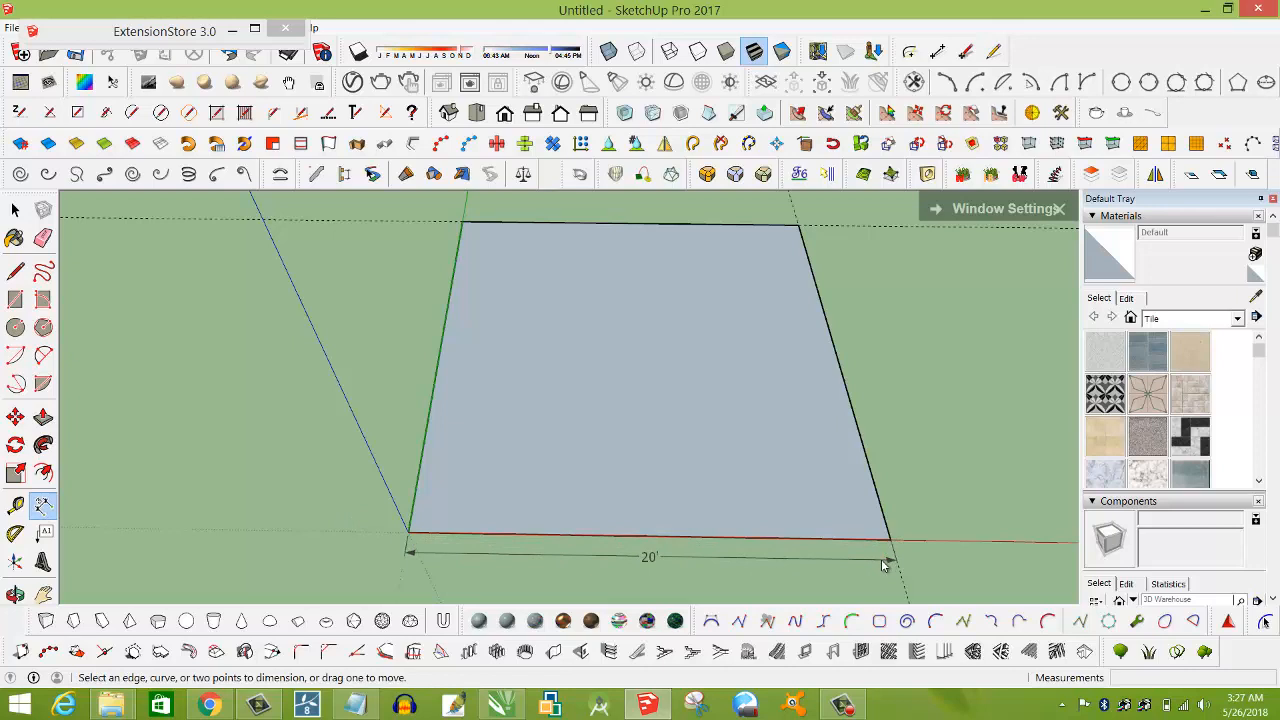
Move the front edge's dimension slightly farther away from the square.
{"action": "left_click", "coordinate": [669, 556]}
{"action": "left_click", "coordinate": [669, 556]}
{"action": "left_click", "coordinate": [677, 556]}
{"action": "left_click", "coordinate": [678, 556]}
{"action": "left_click_drag", "start_coordinate": [643, 556], "coordinate": [643, 567]}
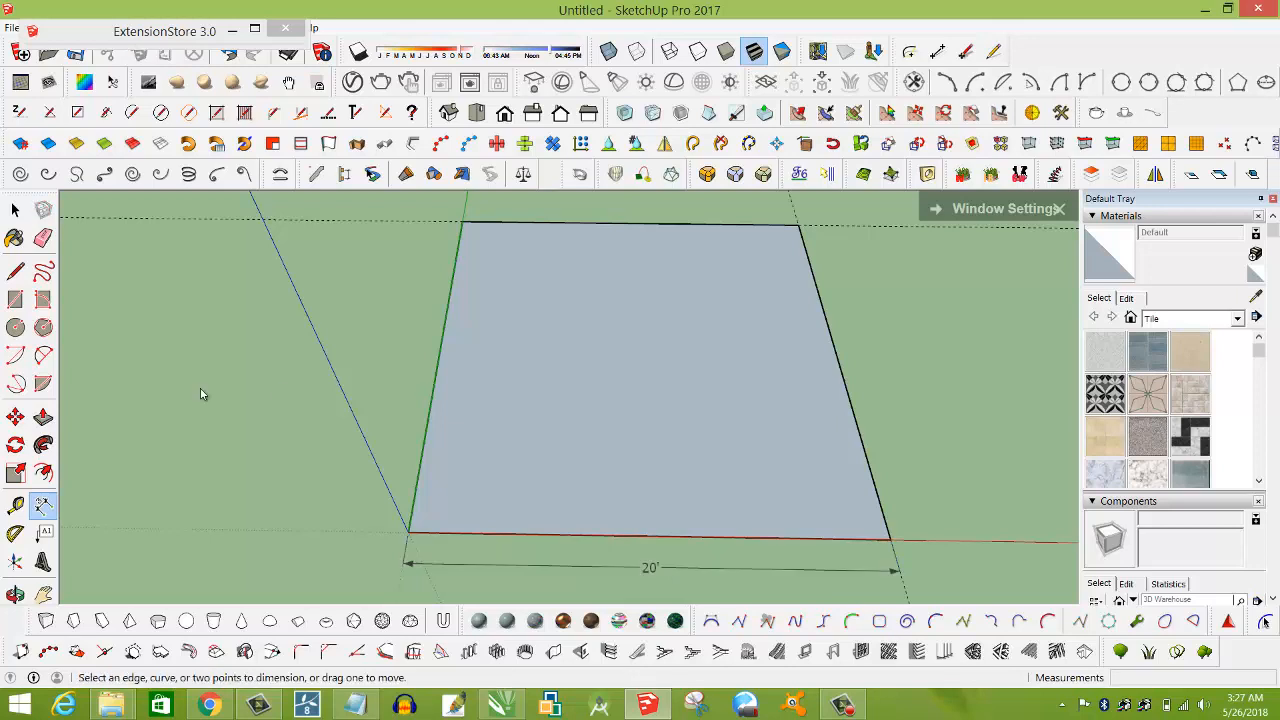
Place guides 4' inside the square's two side edges that run along the green axis direction.
{"action": "left_click", "coordinate": [17, 506]}
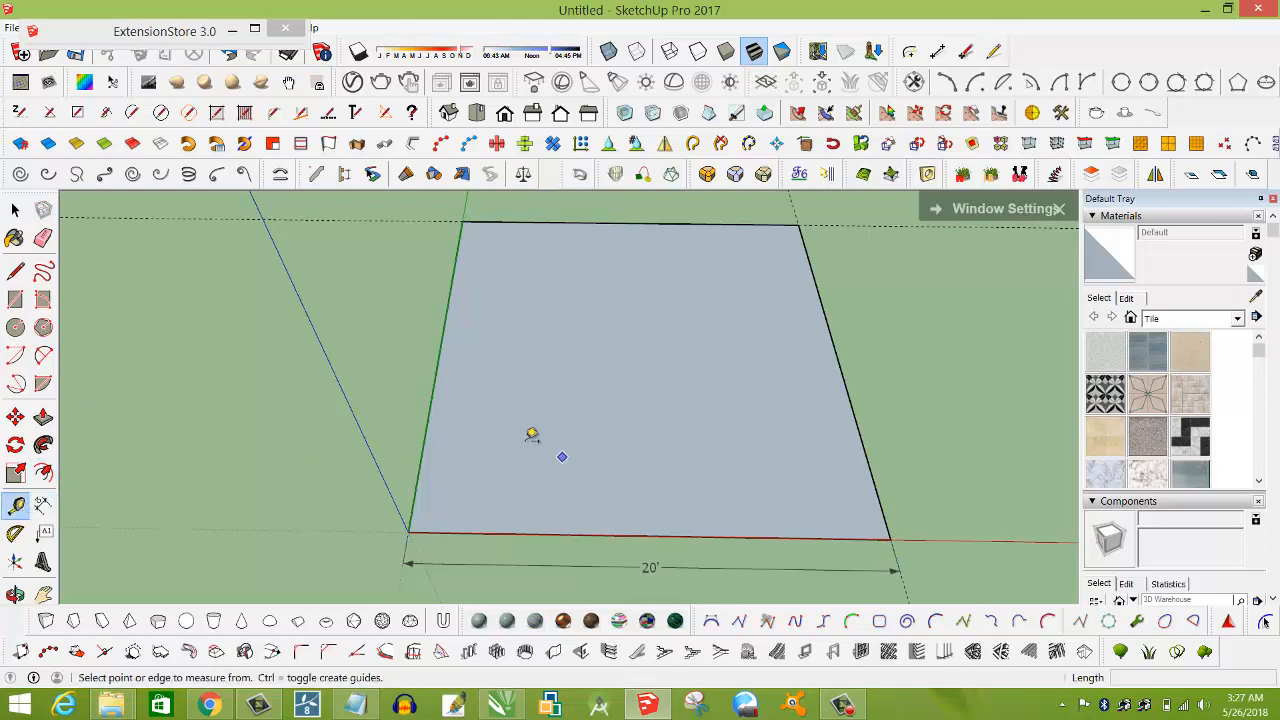
{"action": "left_click", "coordinate": [844, 381]}
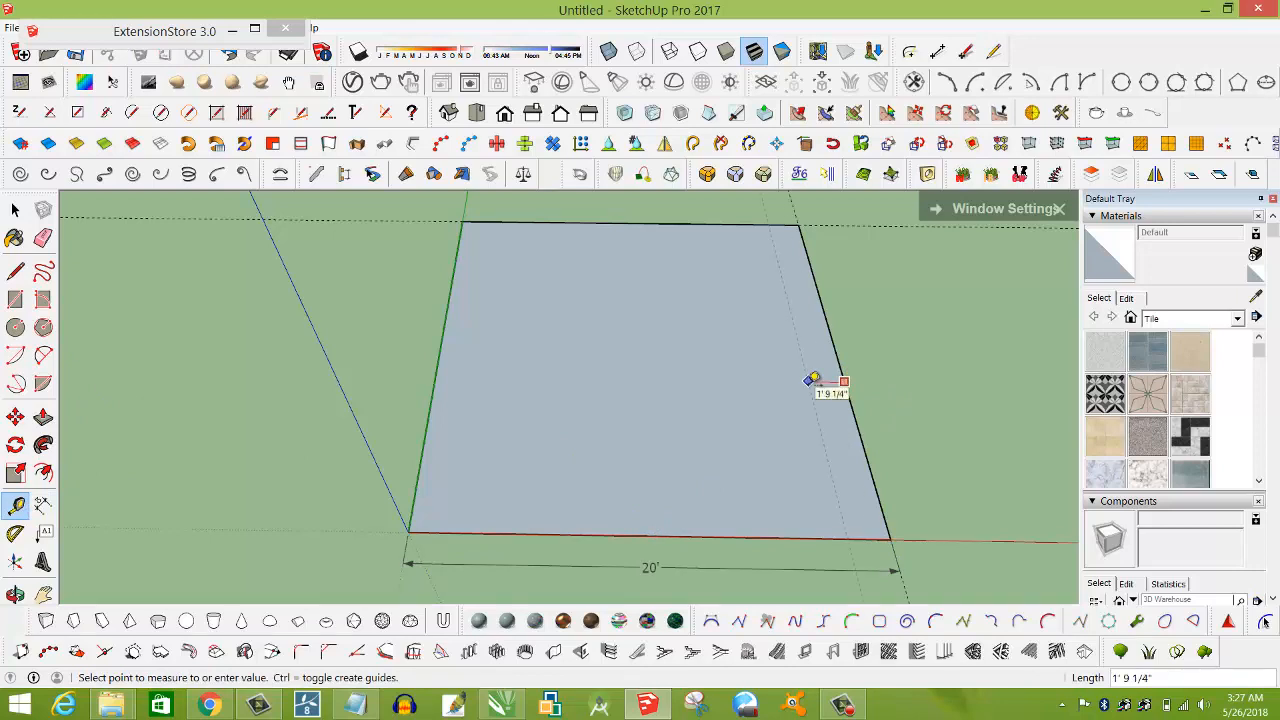
{"action": "type", "text": "4'"}
{"action": "key", "text": "Return"}
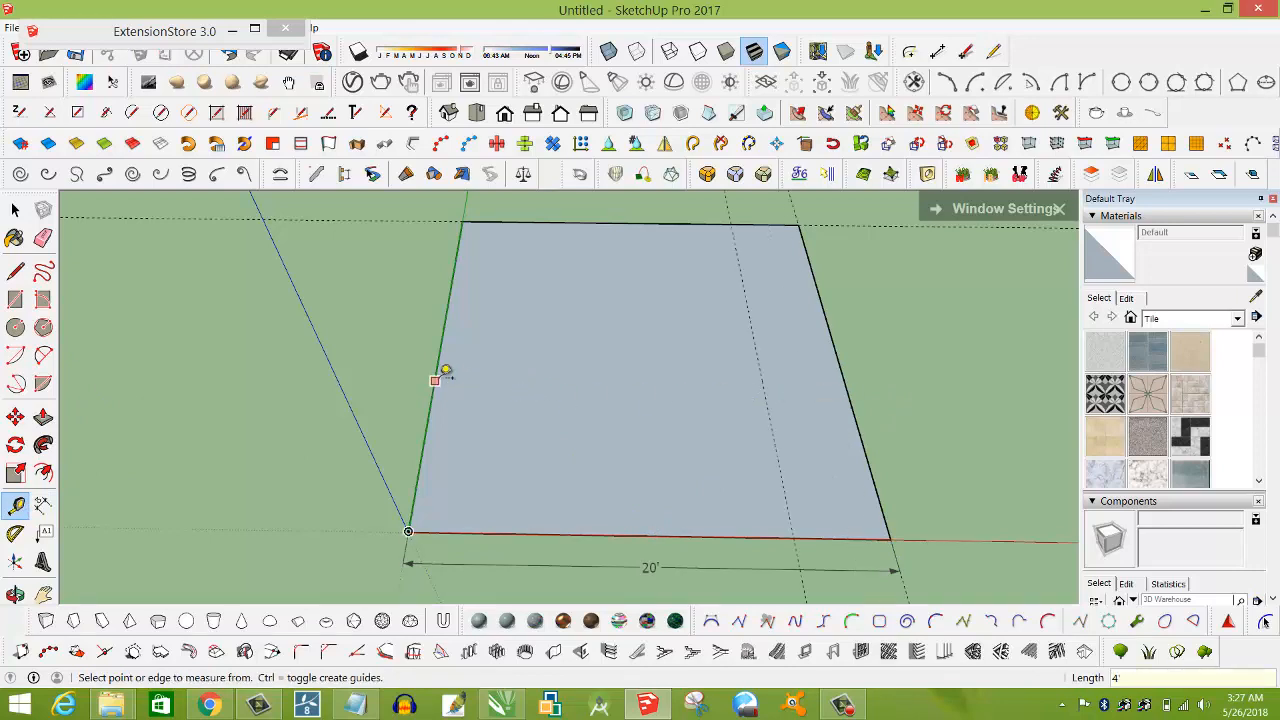
{"action": "left_click", "coordinate": [437, 378]}
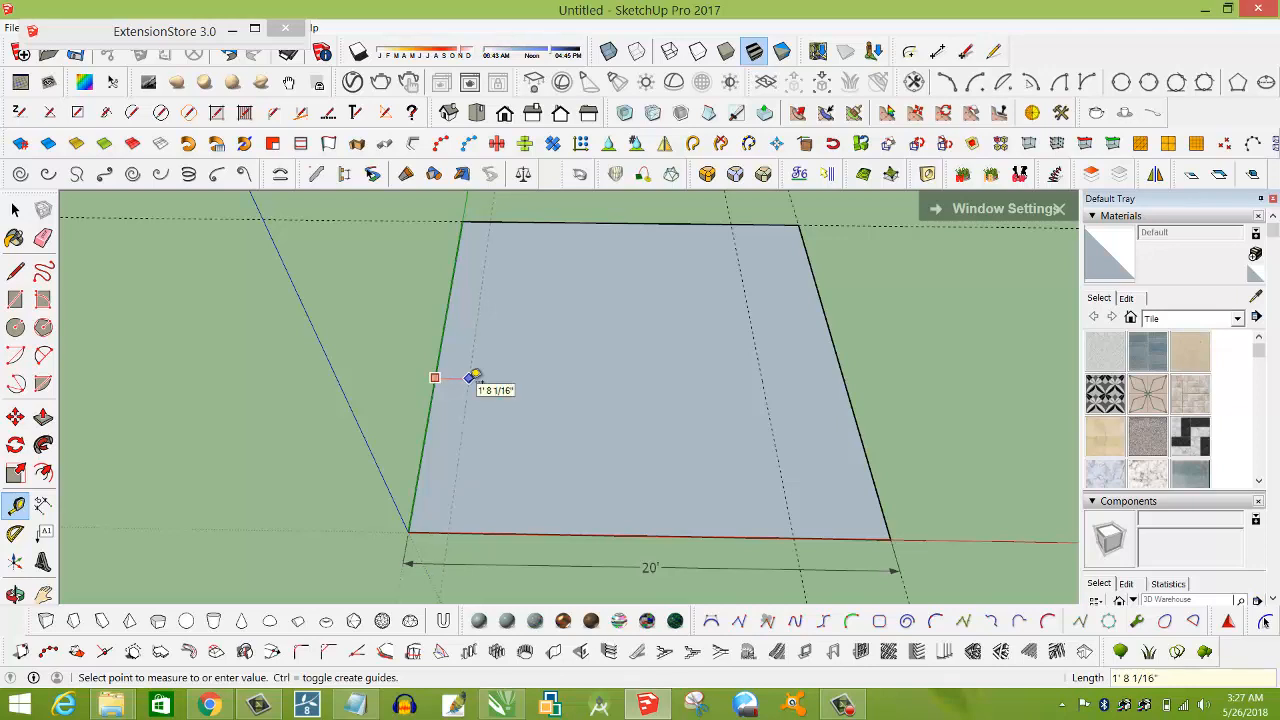
{"action": "left_click", "coordinate": [475, 376]}
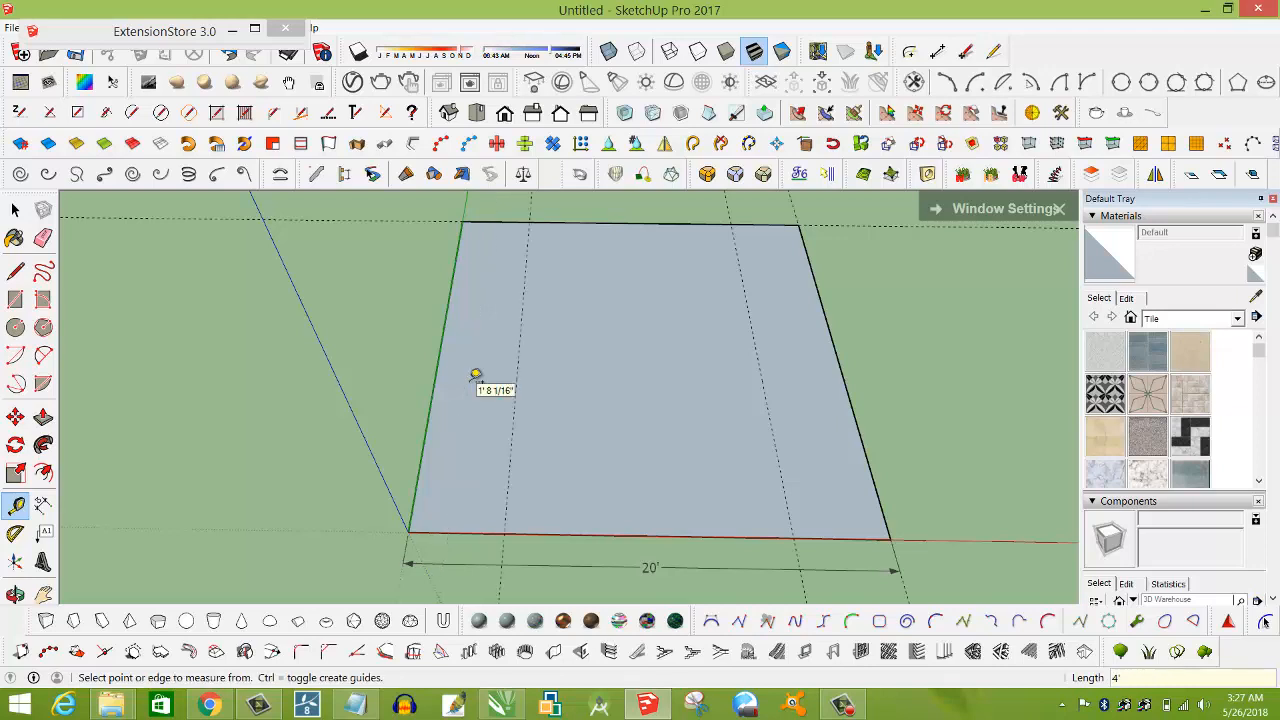
Place guides 4' inside the square's front and back edges that run along the red axis direction.
{"action": "left_click", "coordinate": [632, 221]}
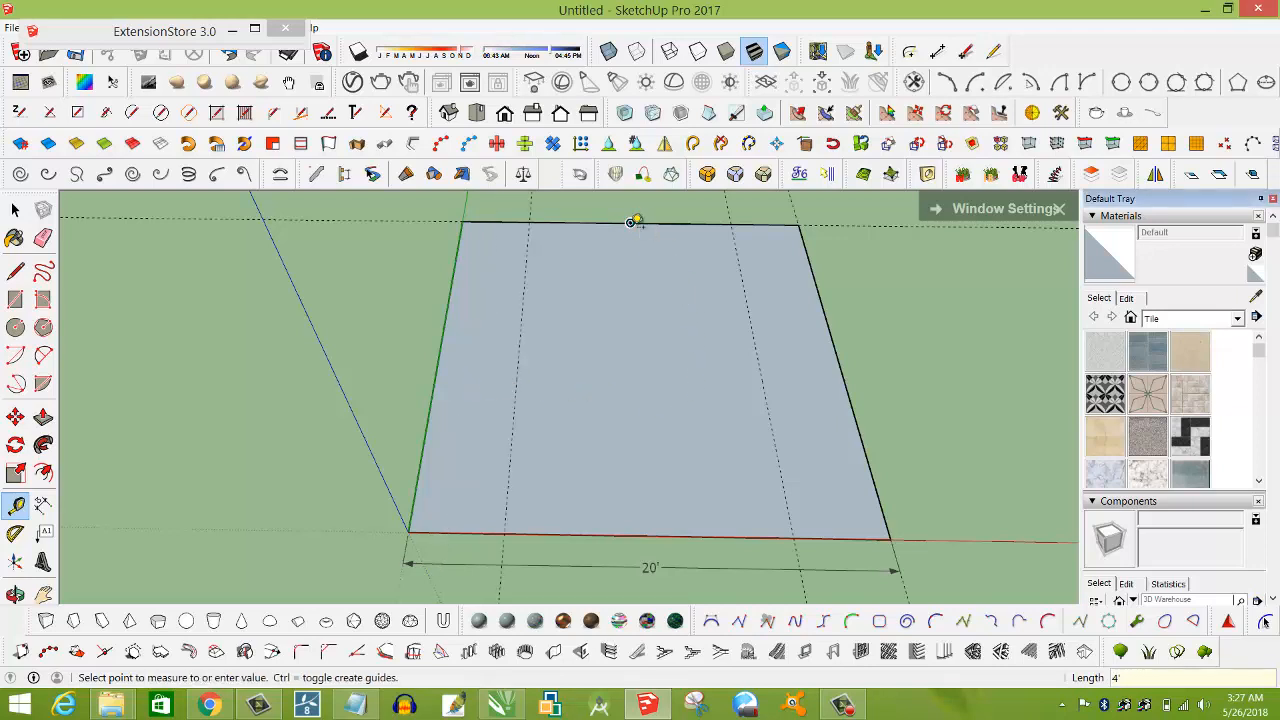
{"action": "left_click", "coordinate": [650, 222]}
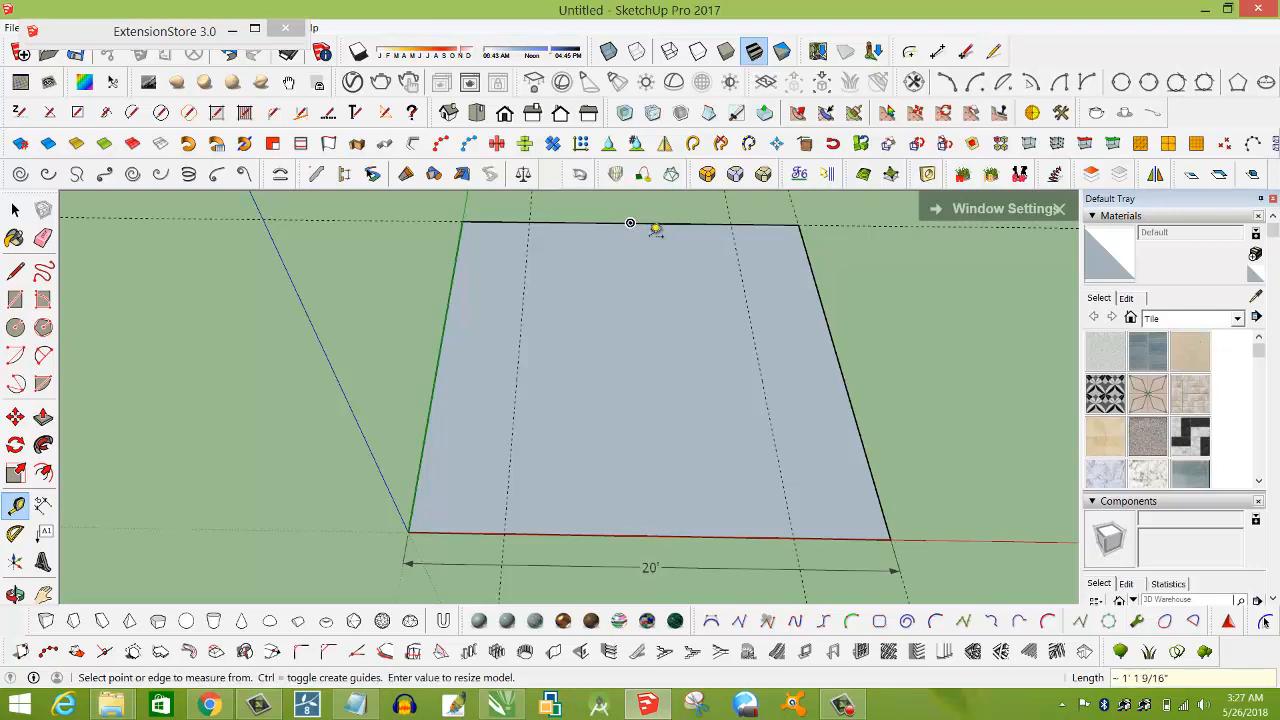
{"action": "left_click", "coordinate": [651, 223]}
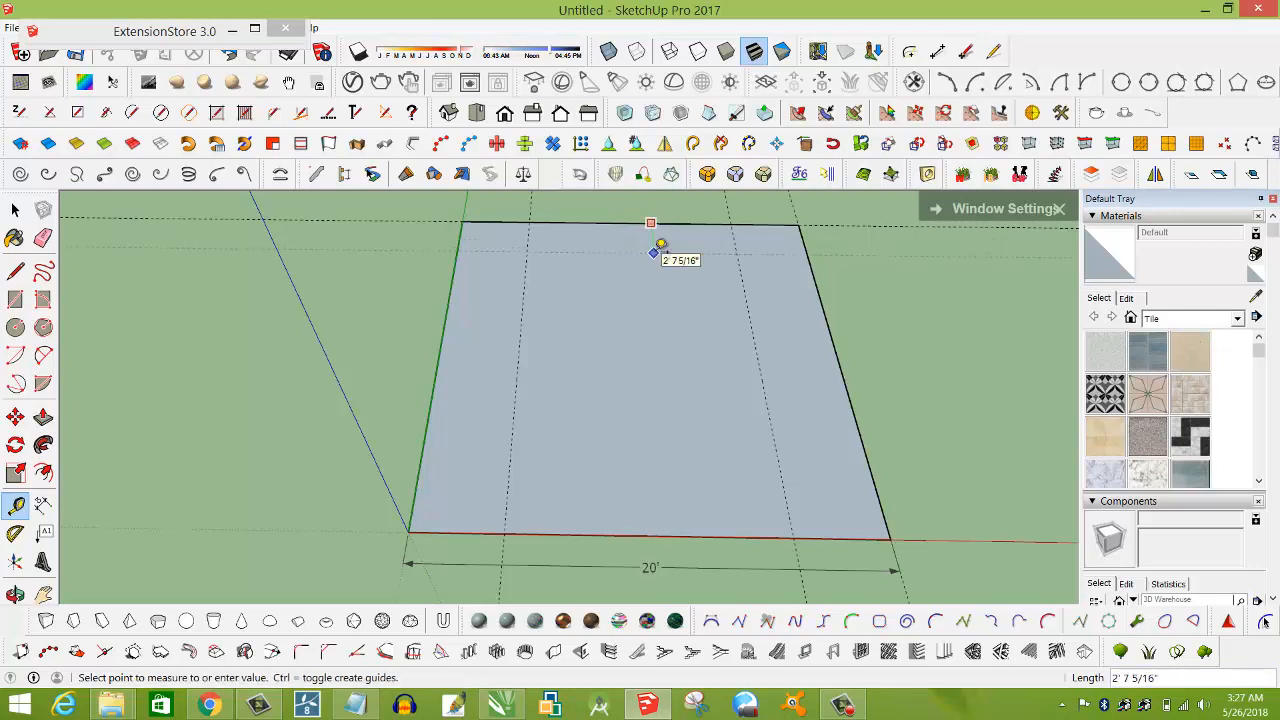
{"action": "left_click", "coordinate": [661, 262]}
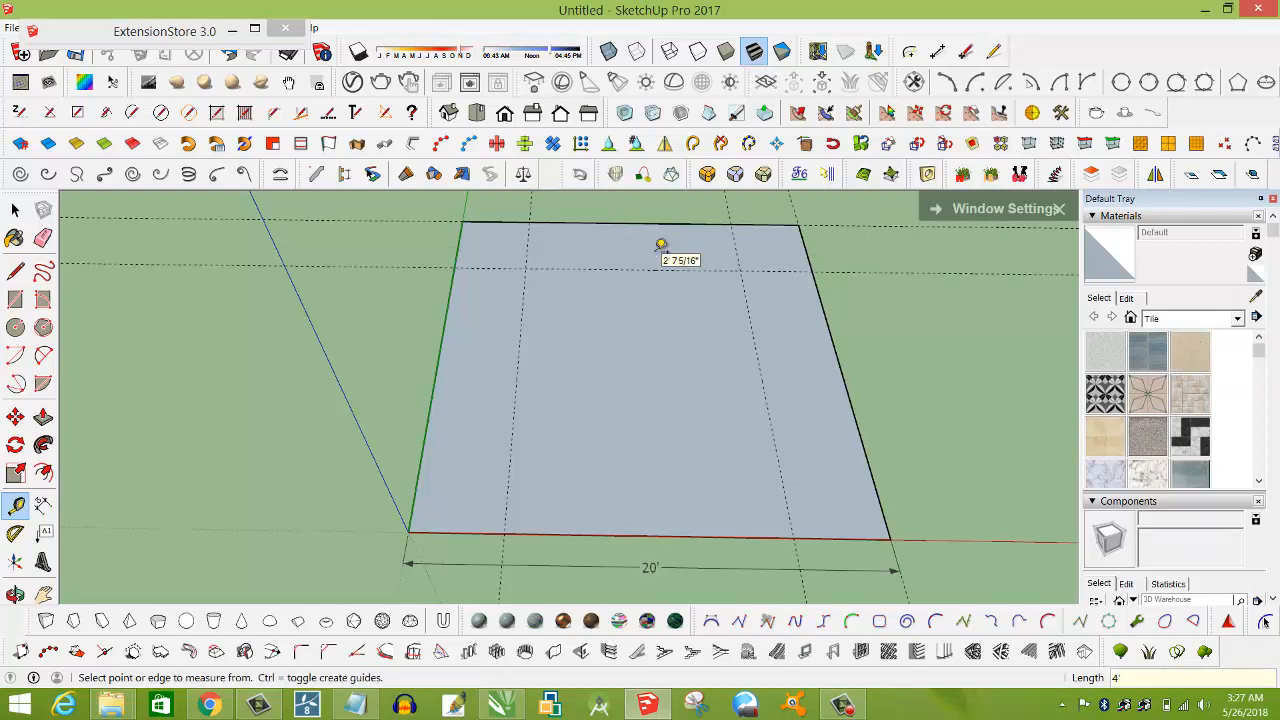
{"action": "left_click", "coordinate": [667, 534]}
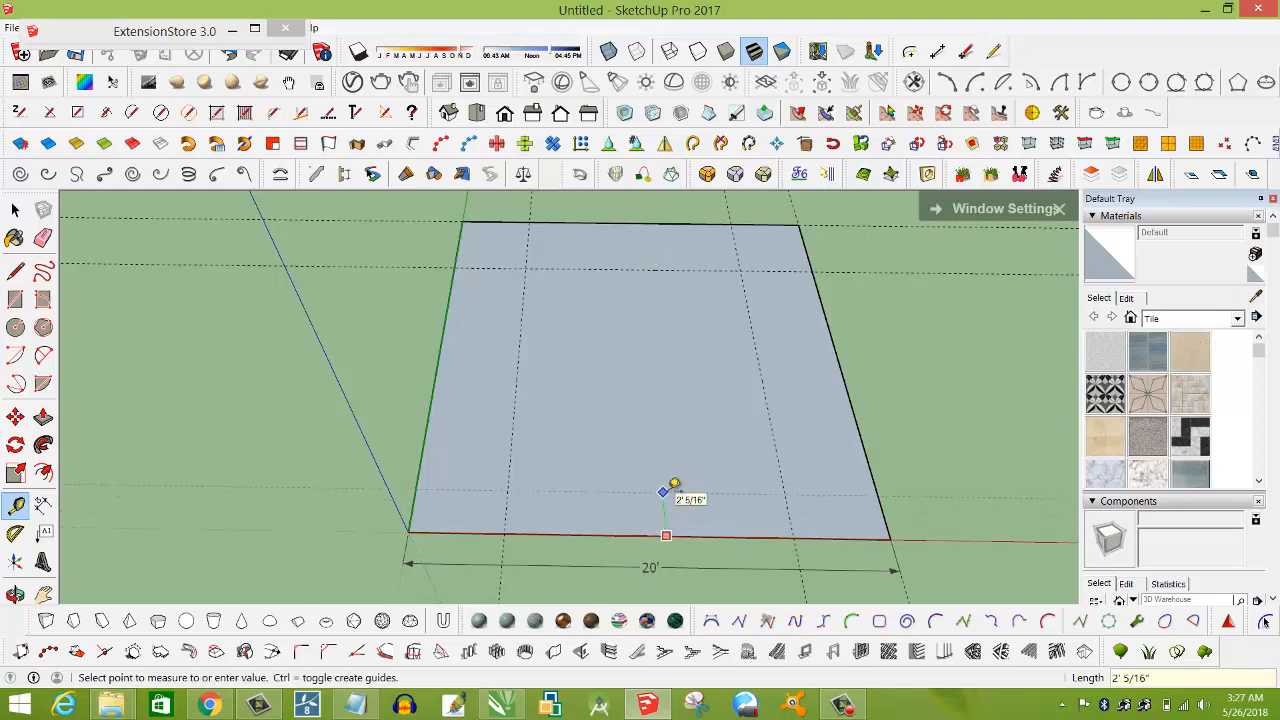
{"action": "left_click", "coordinate": [700, 455]}
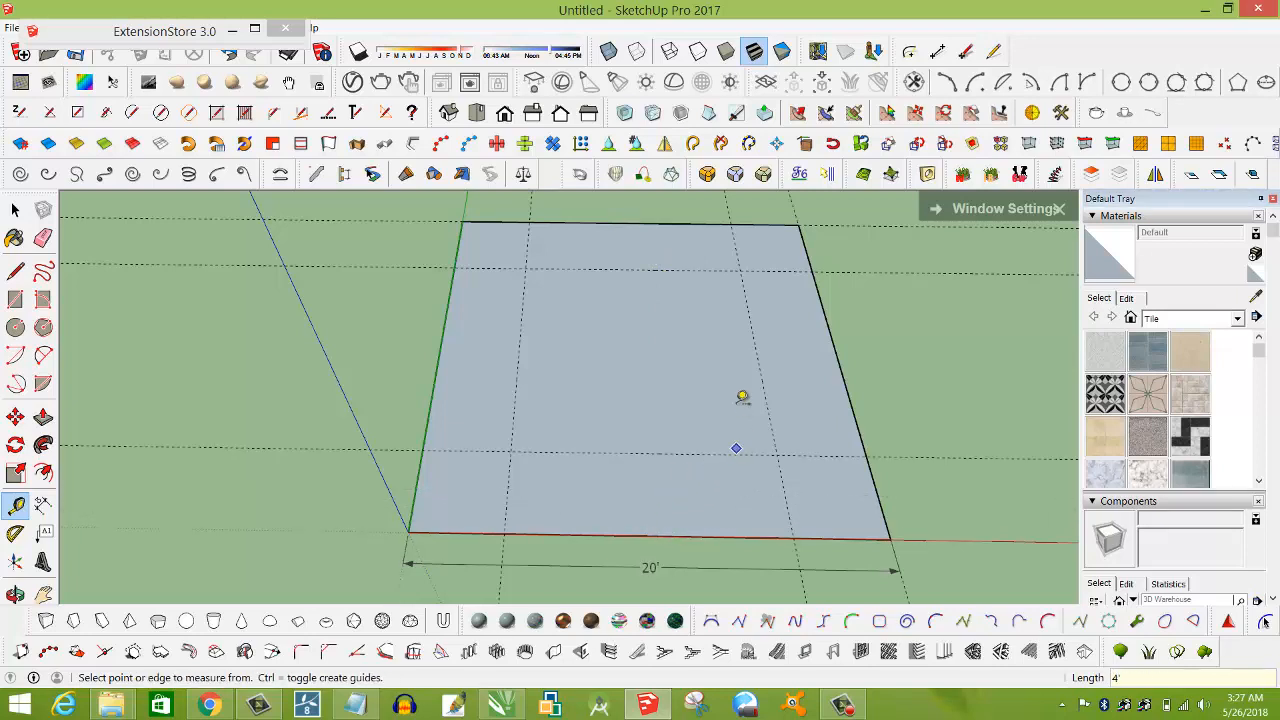
{"action": "middle_click_drag", "start_coordinate": [701, 381], "coordinate": [715, 443]}
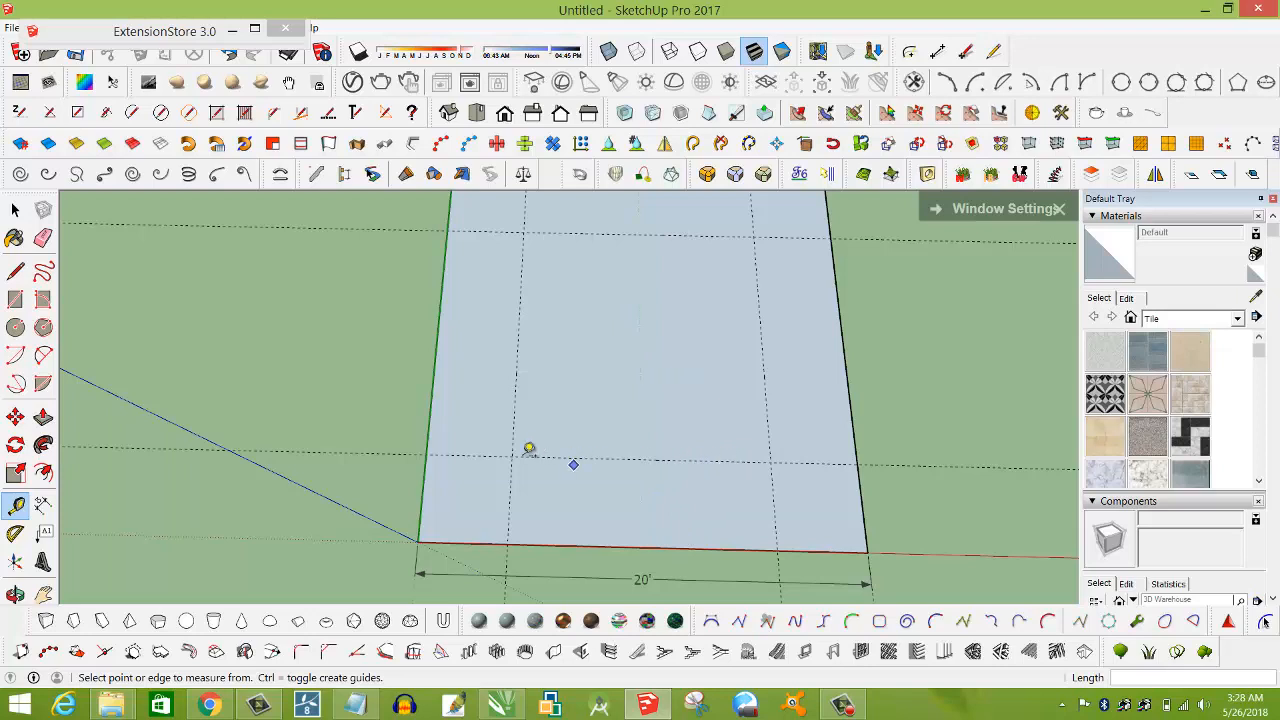
{"action": "left_click", "coordinate": [15, 271]}
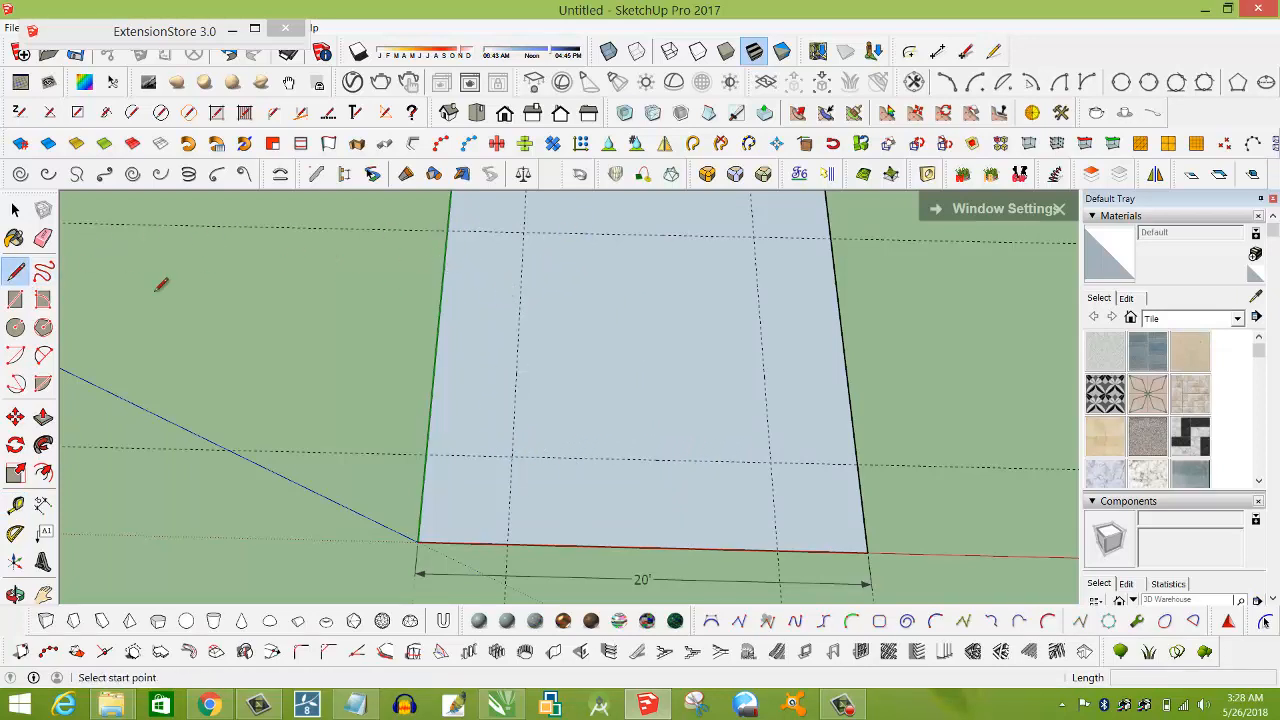
{"action": "left_click", "coordinate": [17, 214]}
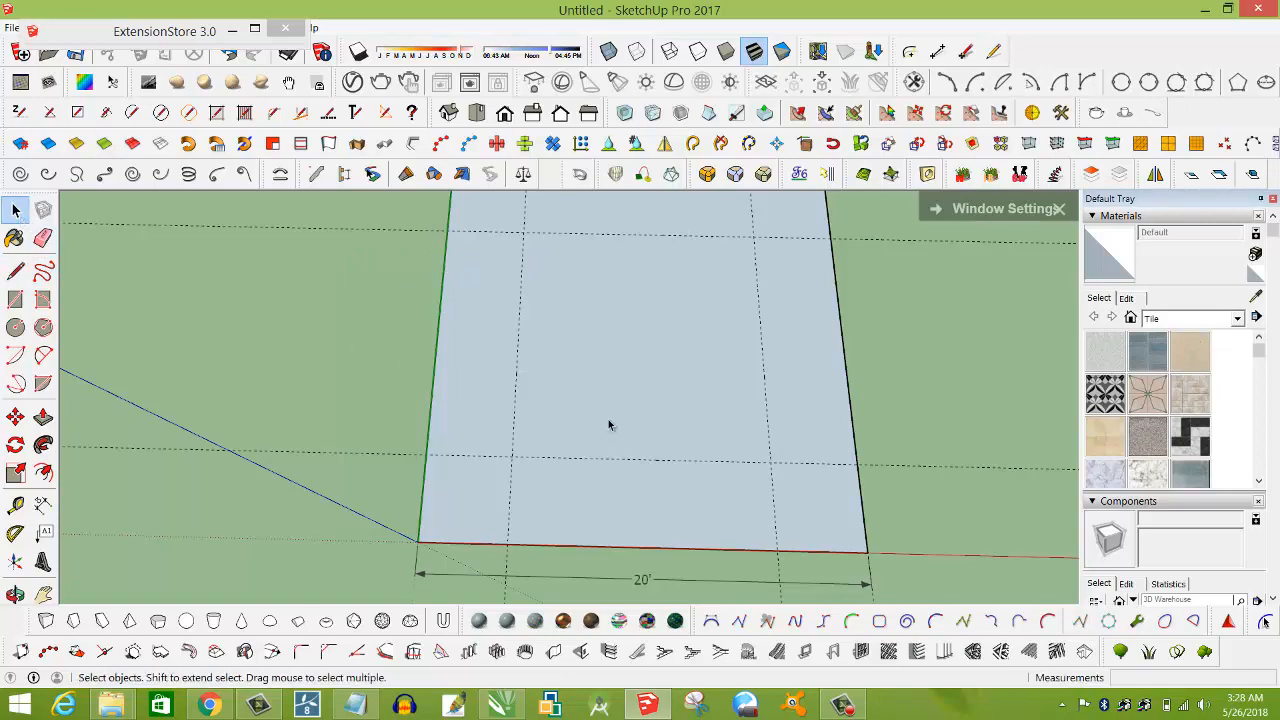
Erase all the guides on and around the 20' square, keeping its edges and dimension.
{"action": "middle_click_drag", "start_coordinate": [668, 500], "coordinate": [660, 380]}
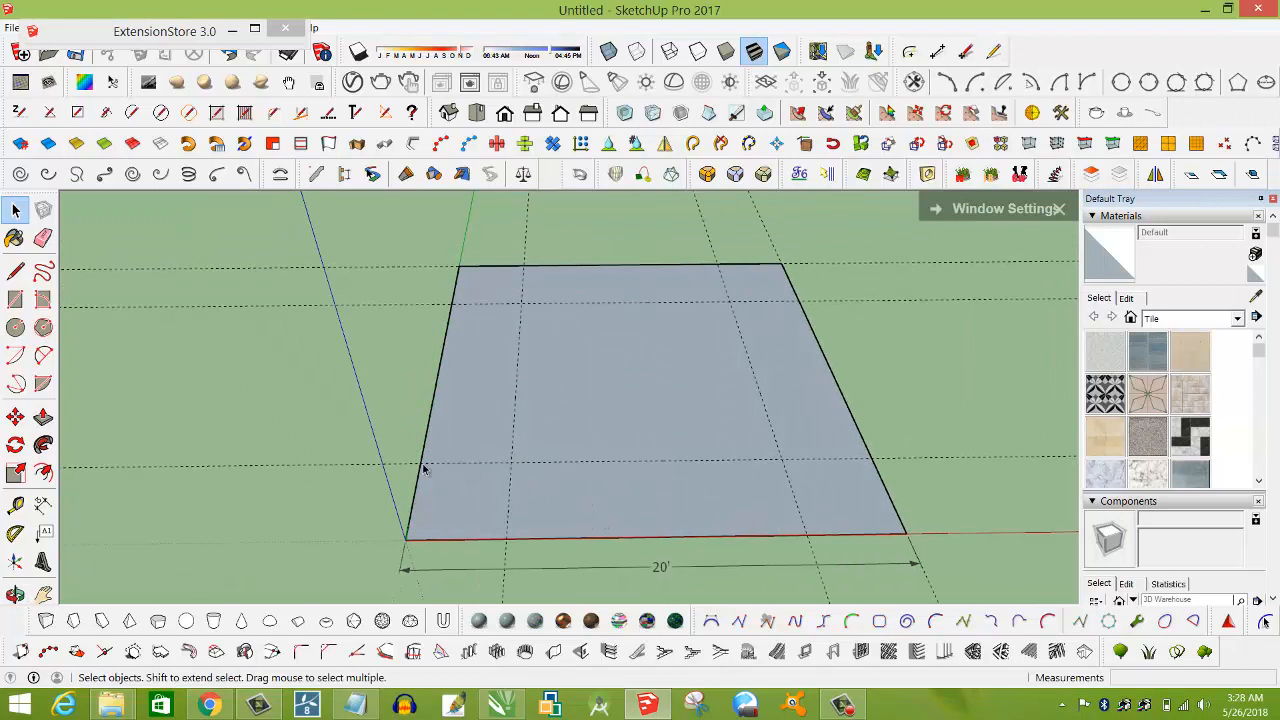
{"action": "left_click", "coordinate": [43, 238]}
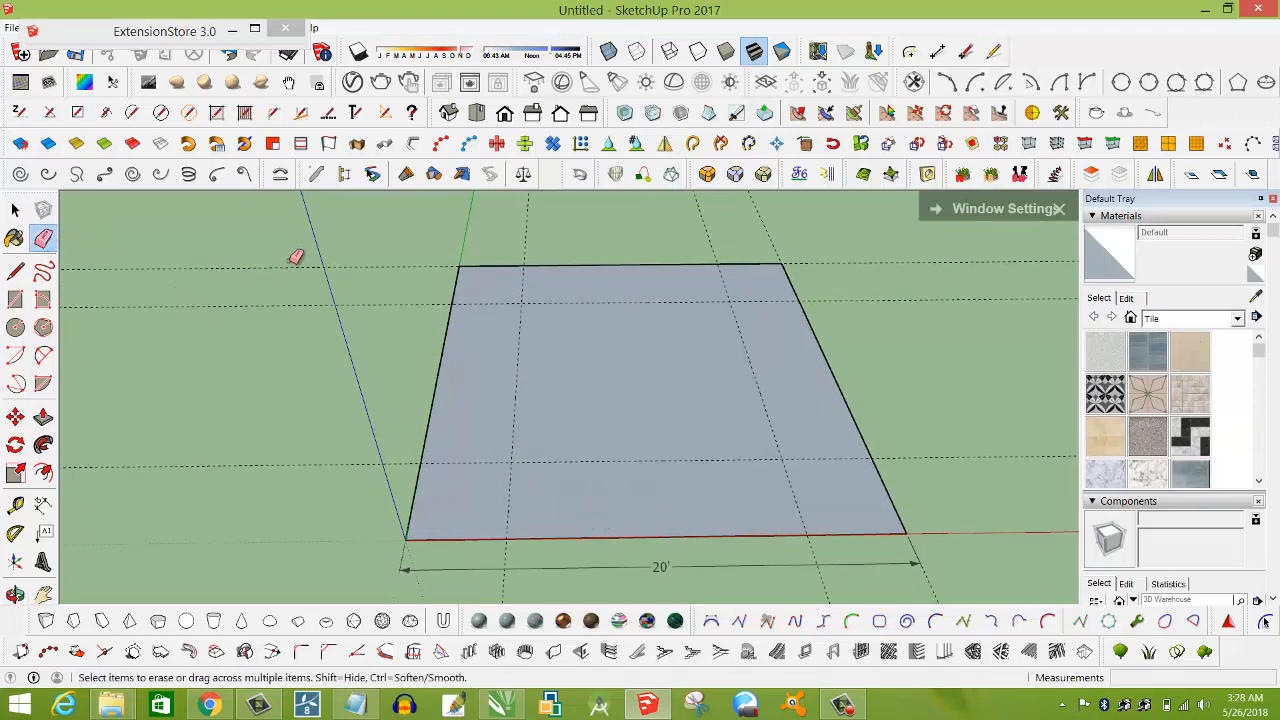
{"action": "mouse_move", "coordinate": [294, 251]}
{"action": "left_mouse_down"}
{"action": "mouse_move", "coordinate": [306, 294]}
{"action": "mouse_move", "coordinate": [295, 304]}
{"action": "left_mouse_up"}
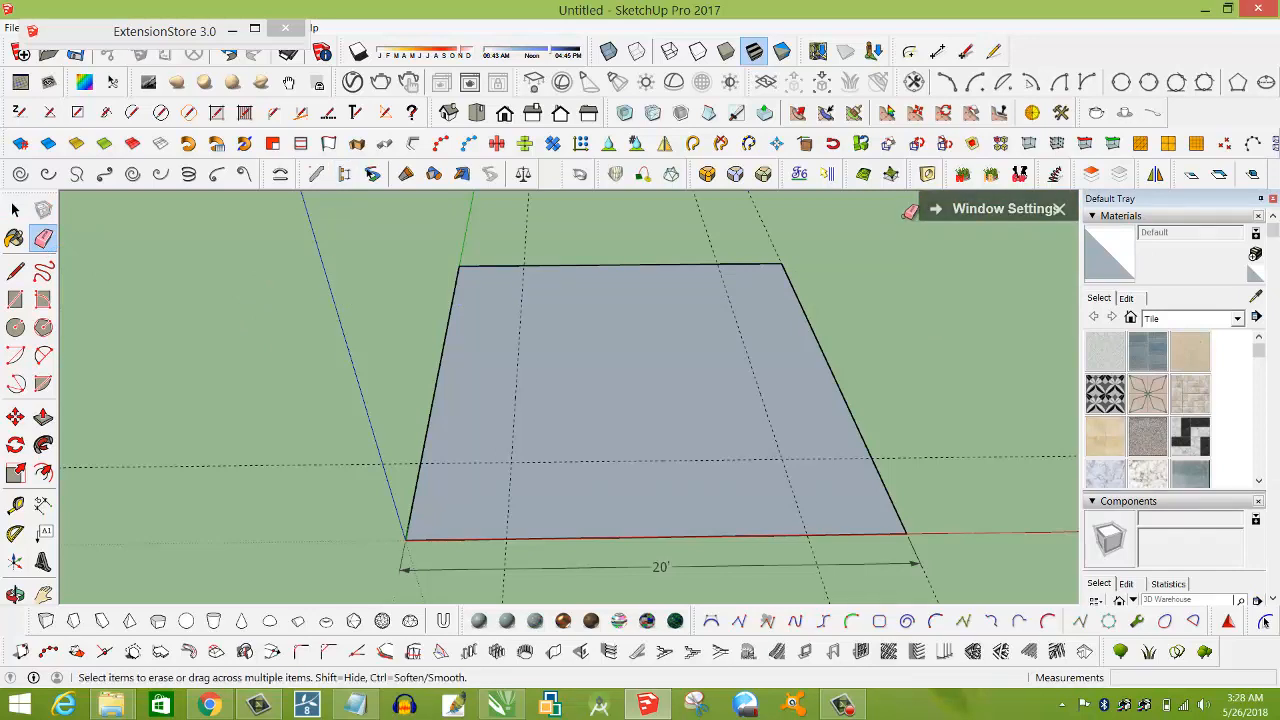
{"action": "left_click_drag", "start_coordinate": [330, 456], "coordinate": [334, 477]}
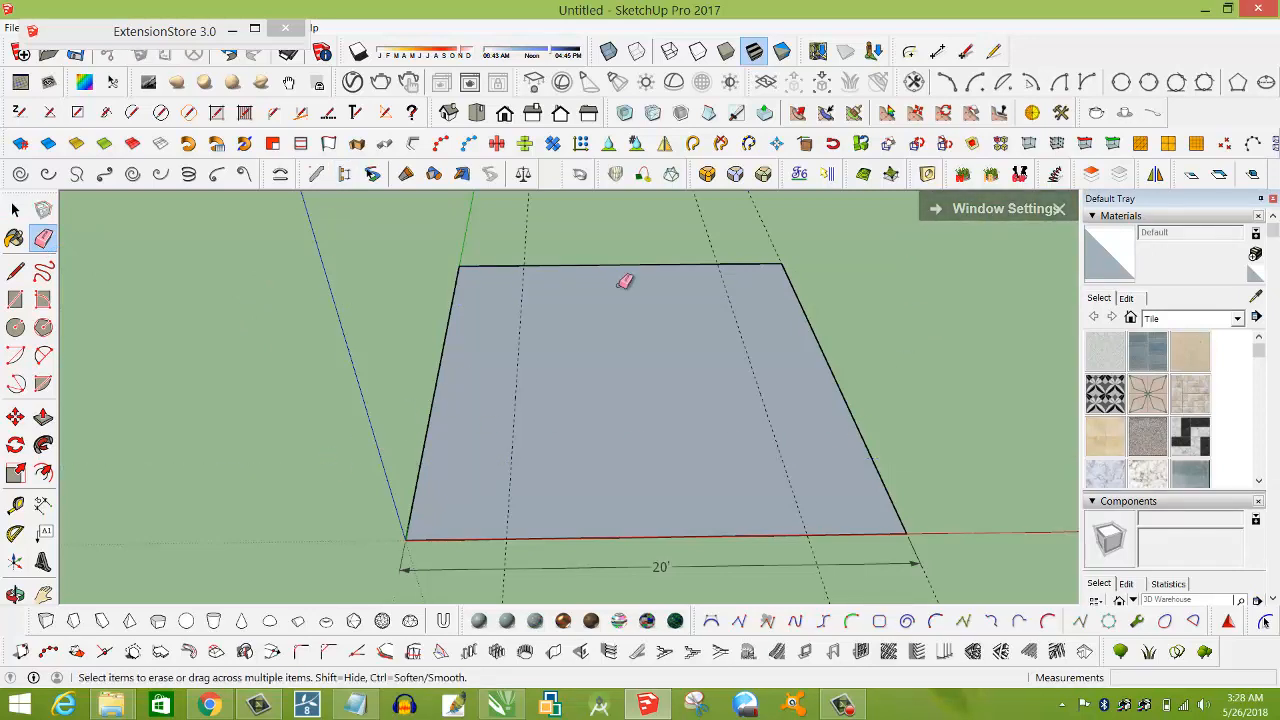
{"action": "left_click_drag", "start_coordinate": [773, 220], "coordinate": [481, 220]}
Push/Pull the 20' square face up 3" into a slab.
{"action": "left_click", "coordinate": [43, 417]}
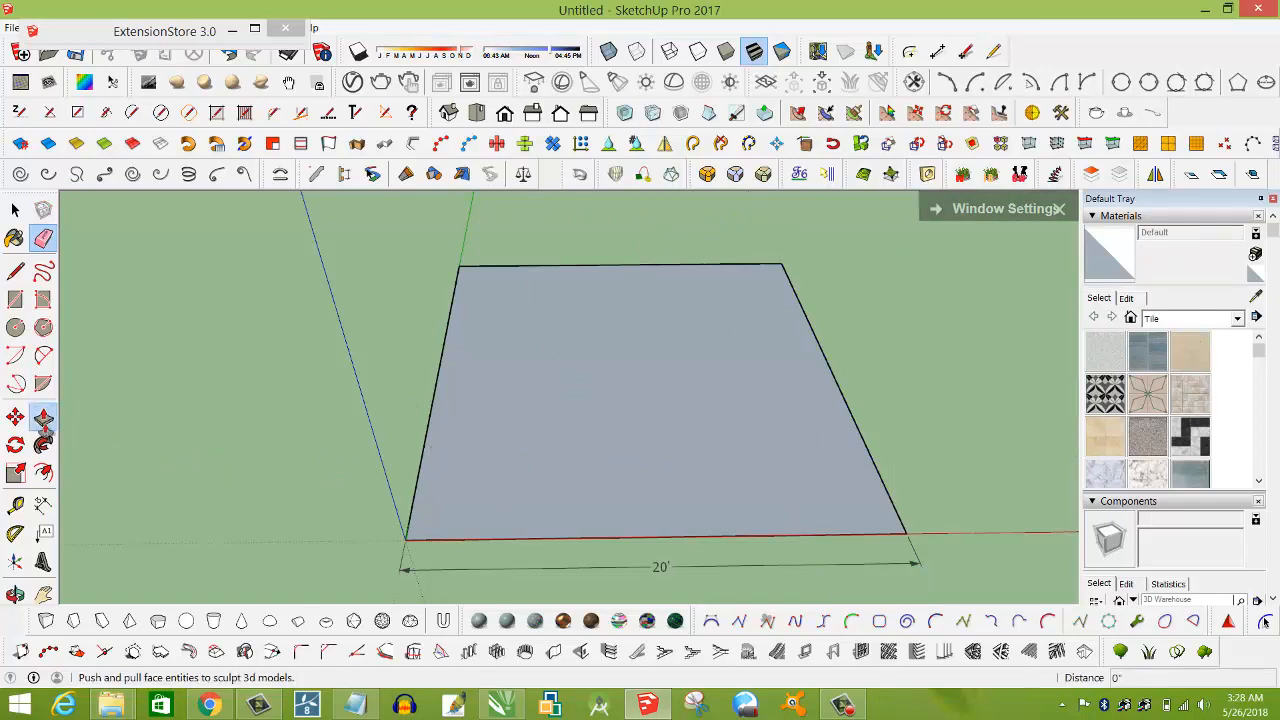
{"action": "left_click", "coordinate": [543, 514]}
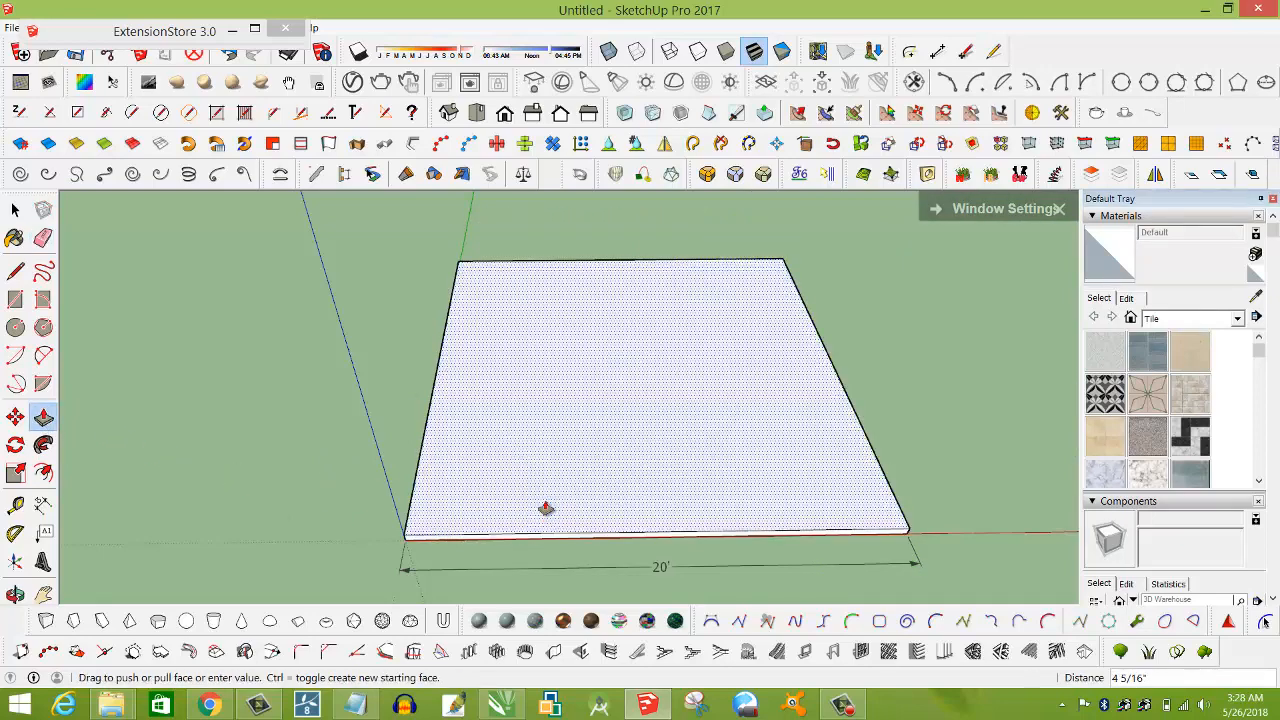
{"action": "type", "text": "3"}
{"action": "key", "text": "Return"}
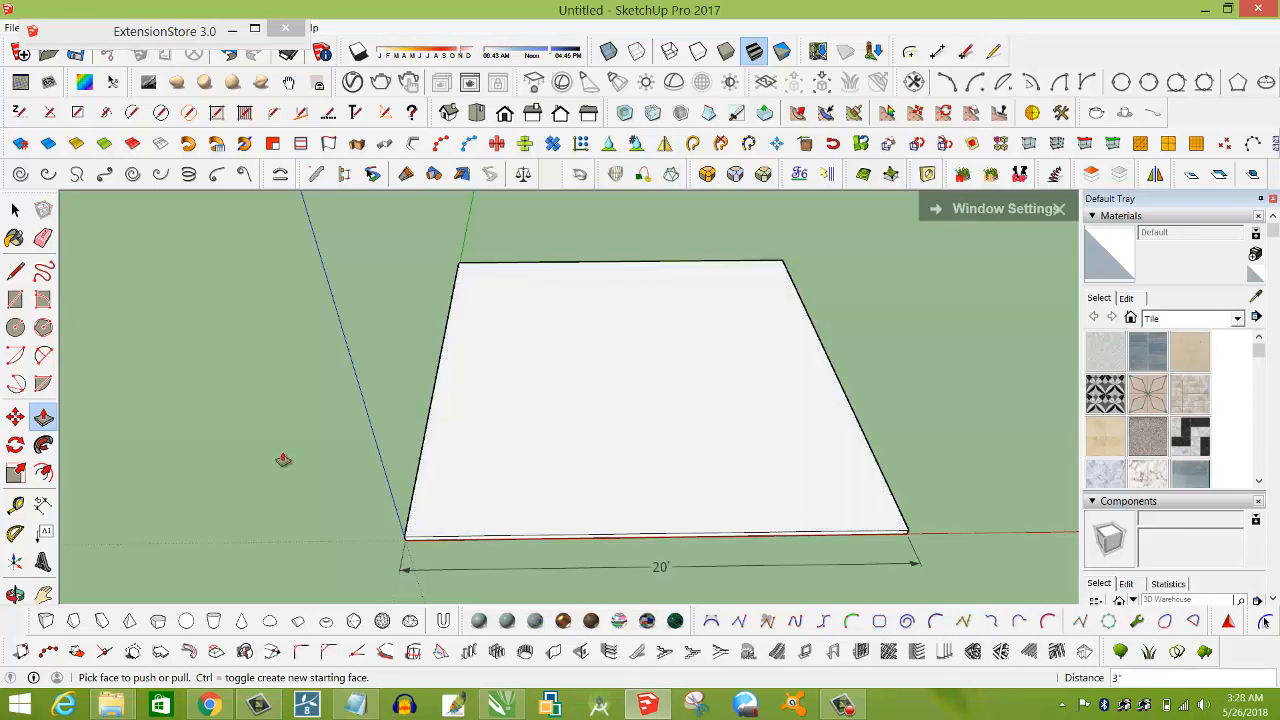
Place guides 4' inside all four edges of the slab's top face.
{"action": "left_click", "coordinate": [15, 505]}
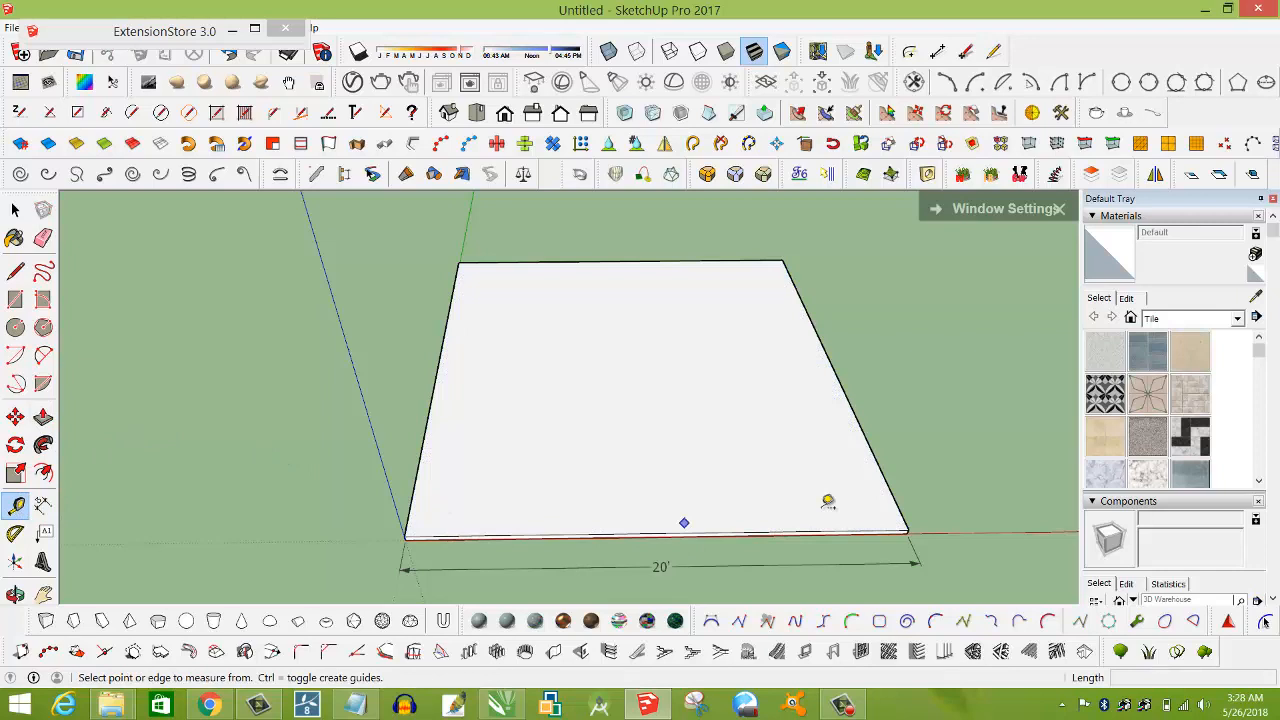
{"action": "left_click", "coordinate": [869, 442]}
{"action": "type", "text": "4"}
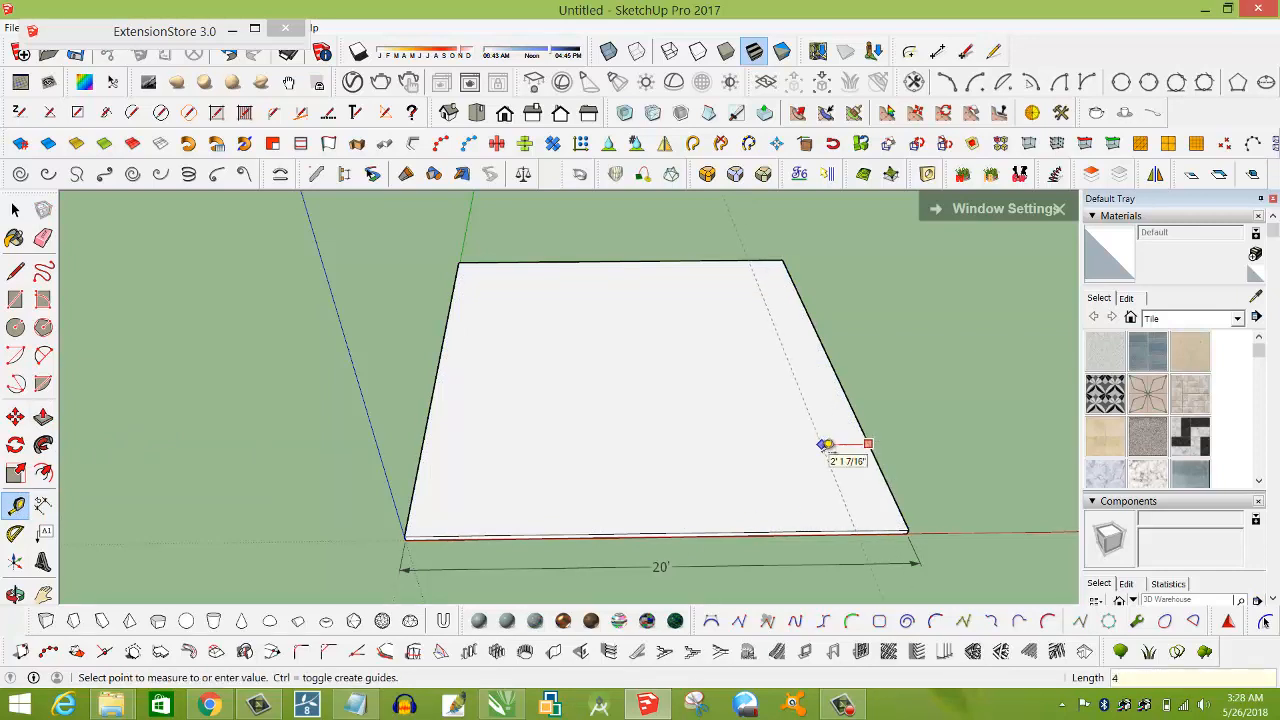
{"action": "key", "text": "Return"}
{"action": "left_click", "coordinate": [714, 532]}
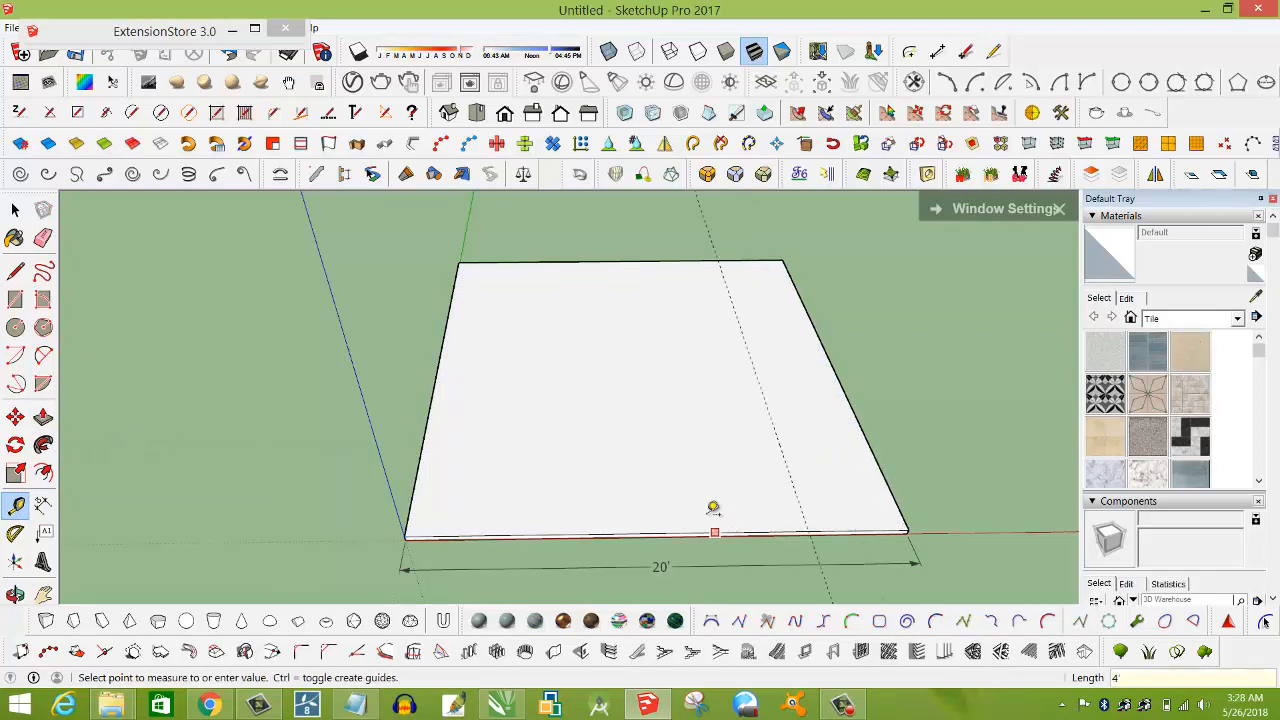
{"action": "type", "text": "4"}
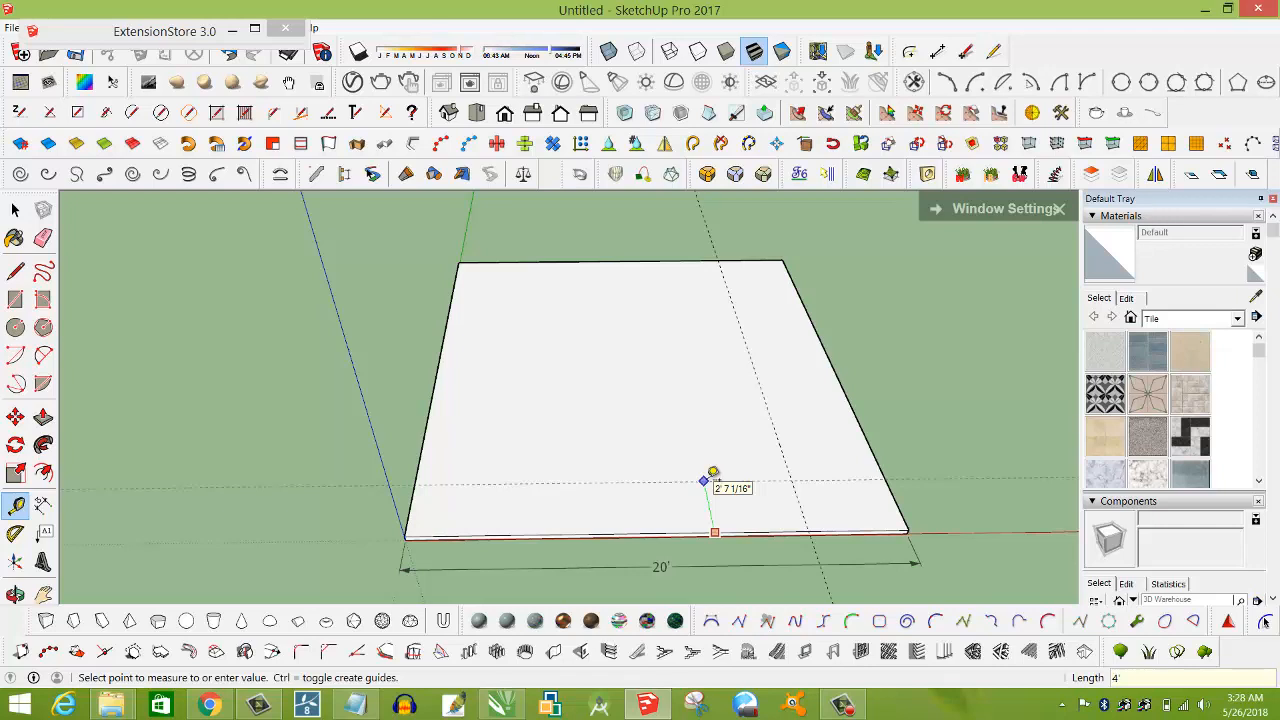
{"action": "key", "text": "Return"}
{"action": "left_click", "coordinate": [597, 262]}
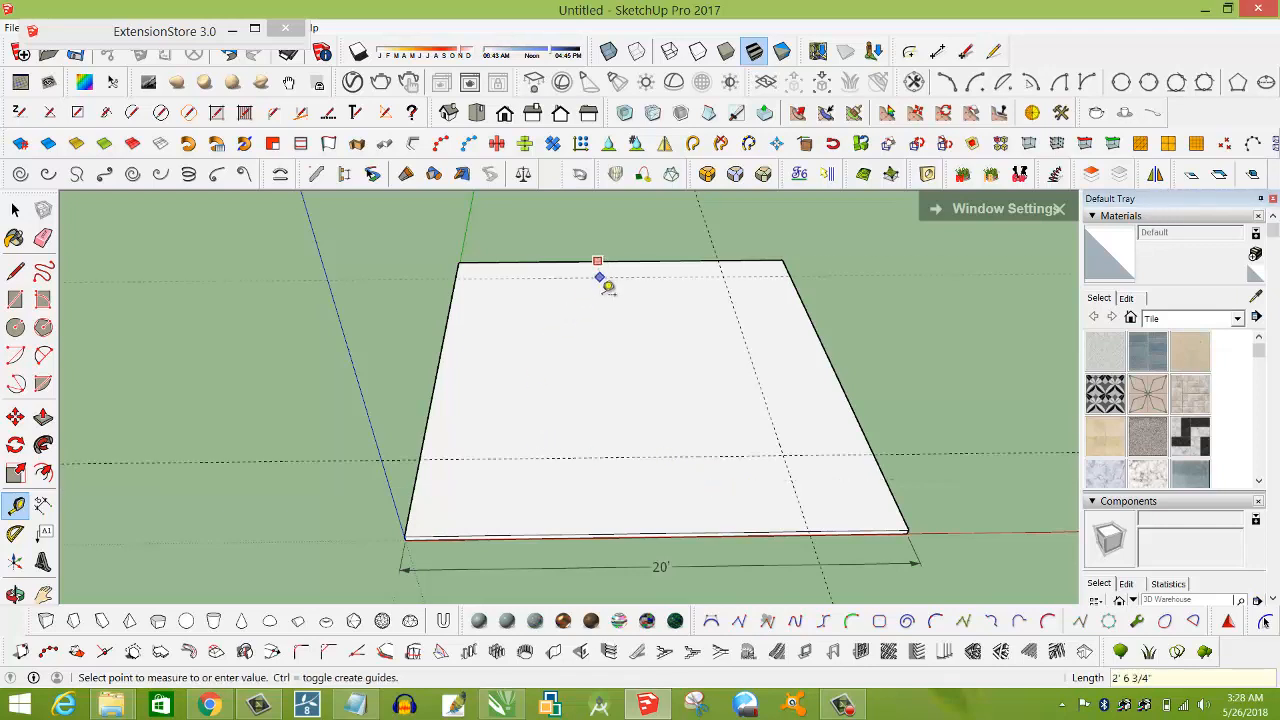
{"action": "type", "text": "4"}
{"action": "key", "text": "Return"}
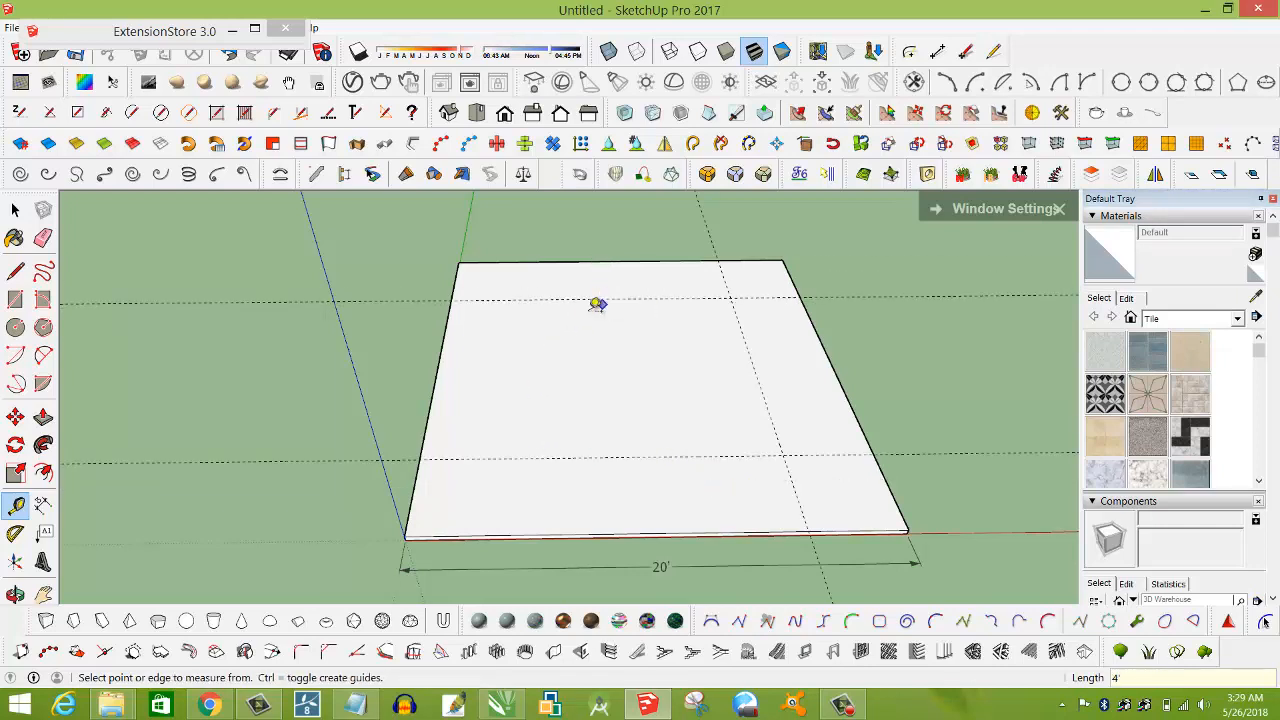
{"action": "left_click", "coordinate": [435, 378]}
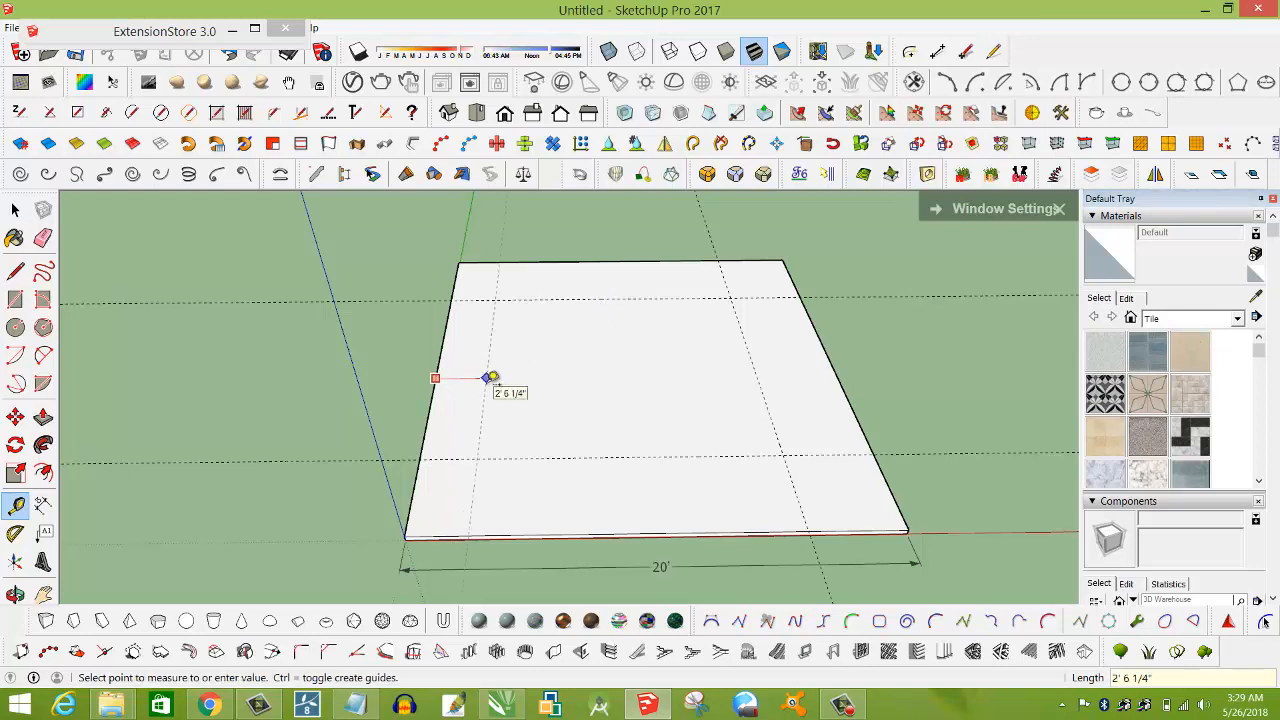
{"action": "key", "text": "Return"}
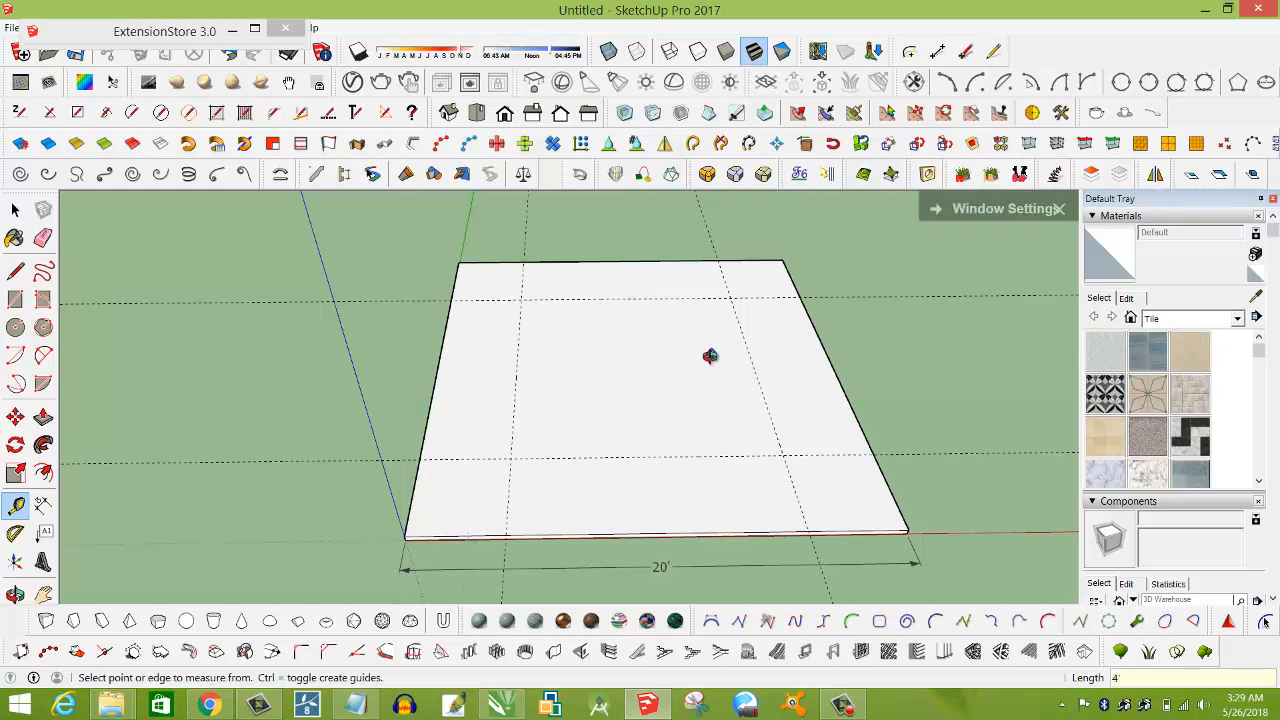
Draw a closed 12' by 12' square on the slab with the Line tool, connecting the four guide intersections.
{"action": "middle_click_drag", "start_coordinate": [711, 357], "coordinate": [712, 422]}
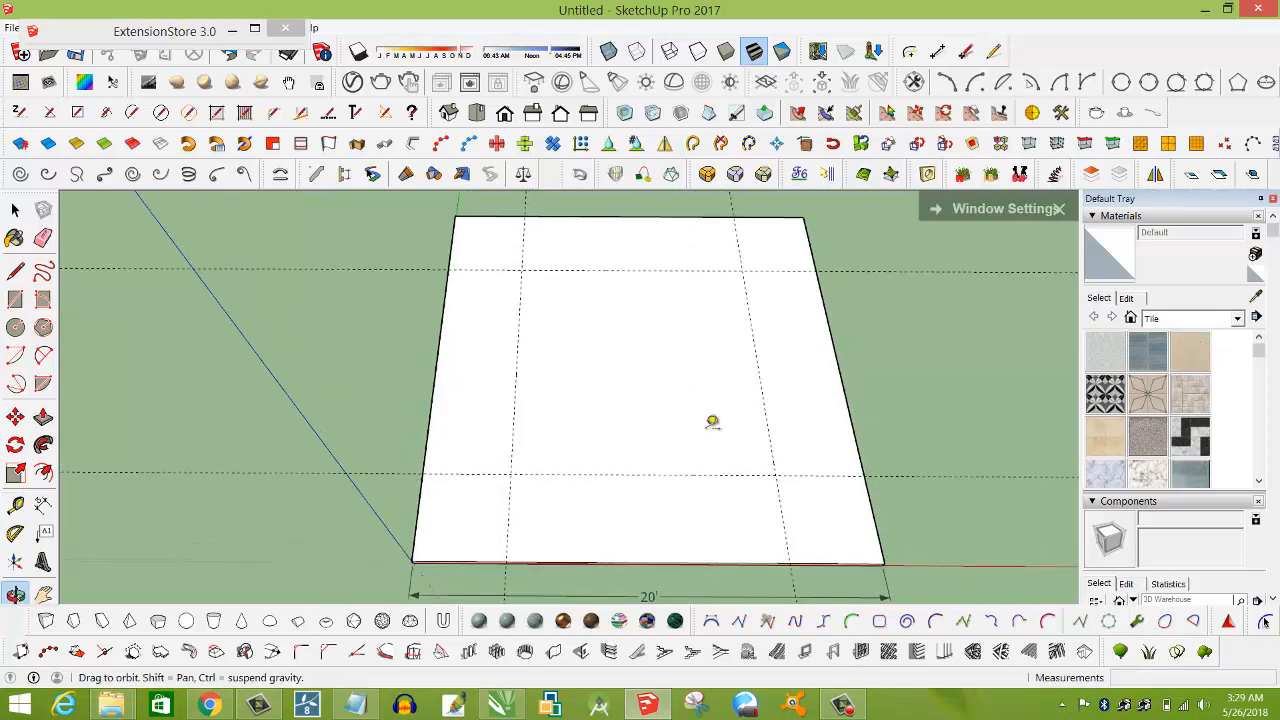
{"action": "left_click", "coordinate": [15, 270]}
{"action": "left_click", "coordinate": [521, 270]}
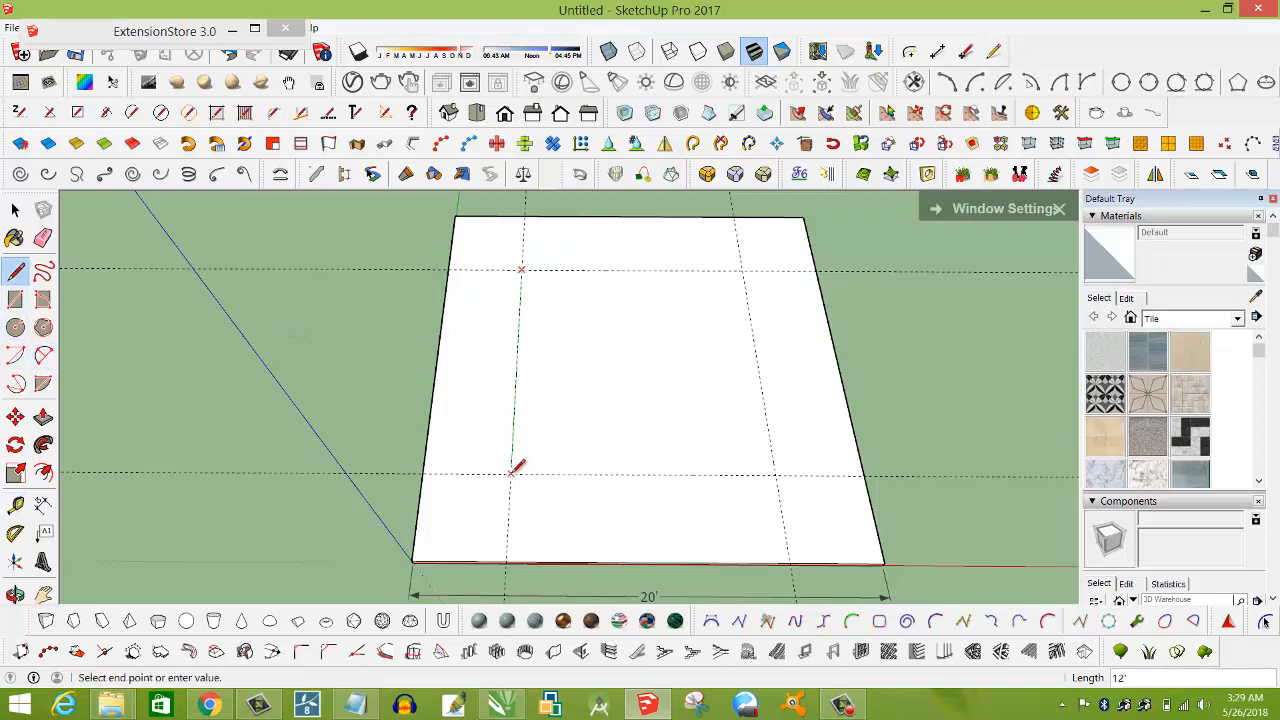
{"action": "left_click", "coordinate": [511, 473]}
{"action": "left_click", "coordinate": [775, 475]}
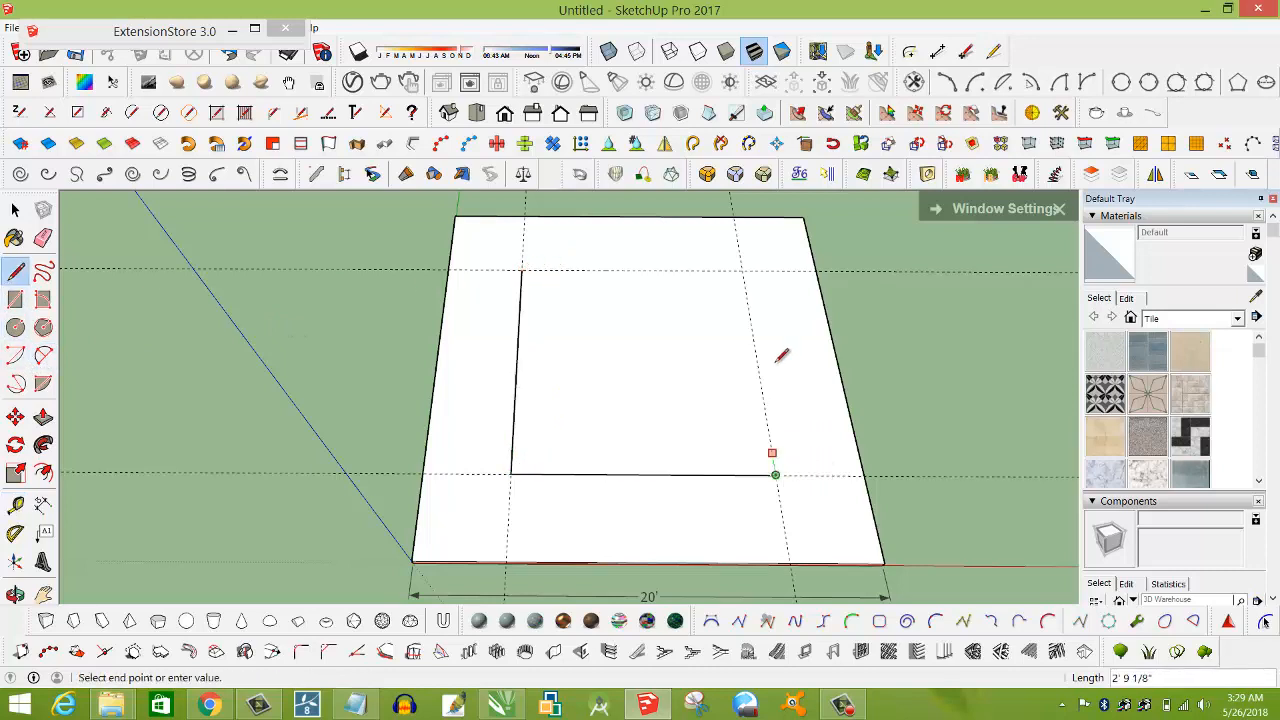
{"action": "left_click", "coordinate": [742, 270]}
{"action": "left_click", "coordinate": [522, 270]}
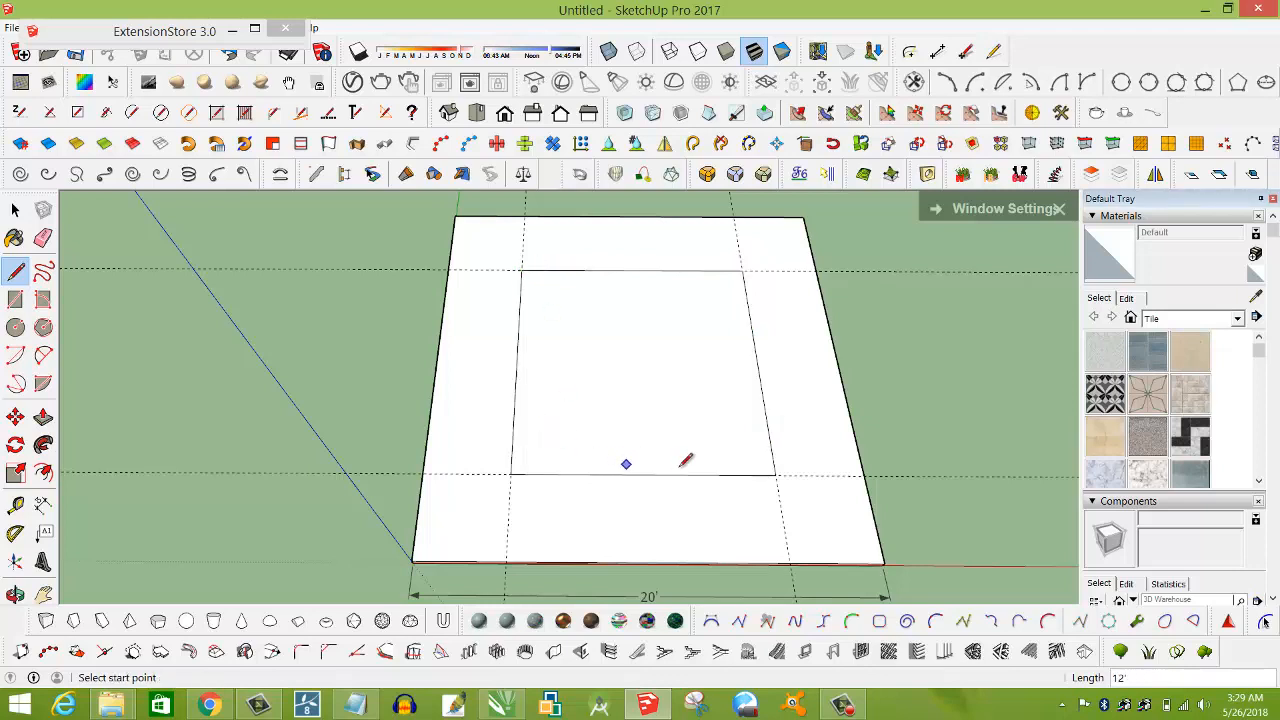
Offset the inner 12' square outward by 9" to outline the wall thickness.
{"action": "scroll", "coordinate": [635, 465], "scroll_direction": "up", "scroll_amount": 3}
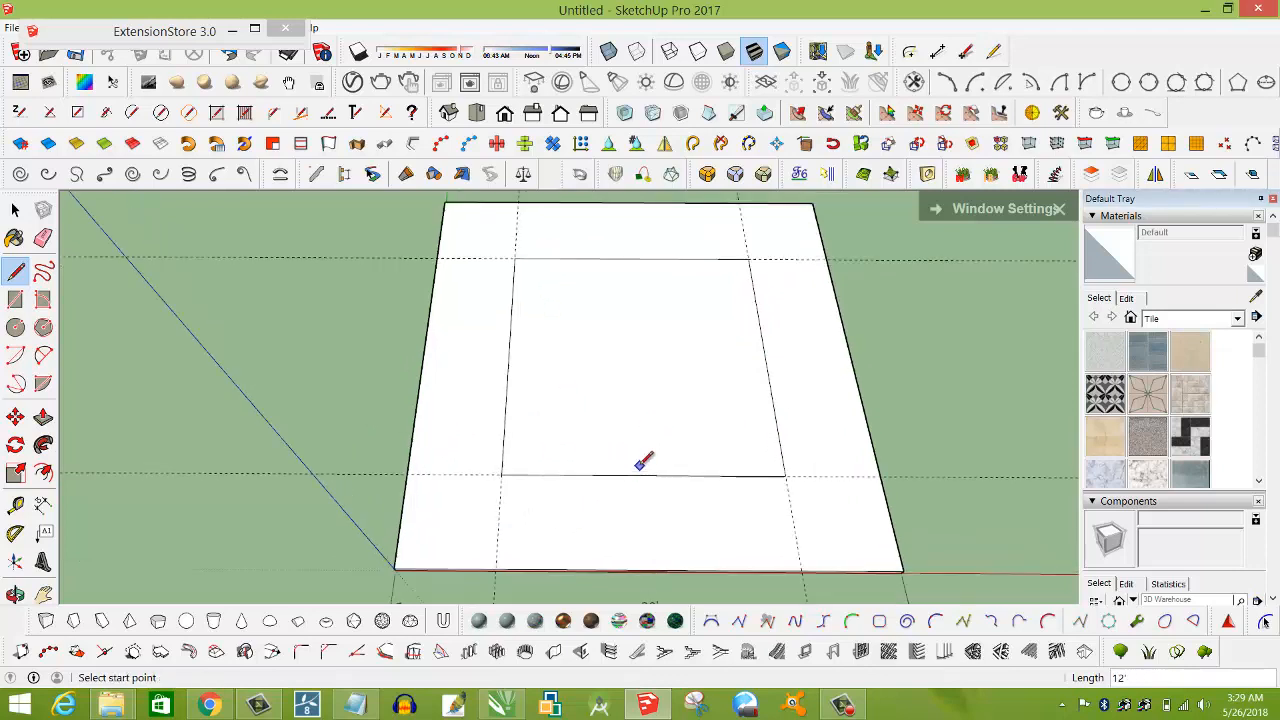
{"action": "left_click", "coordinate": [44, 473]}
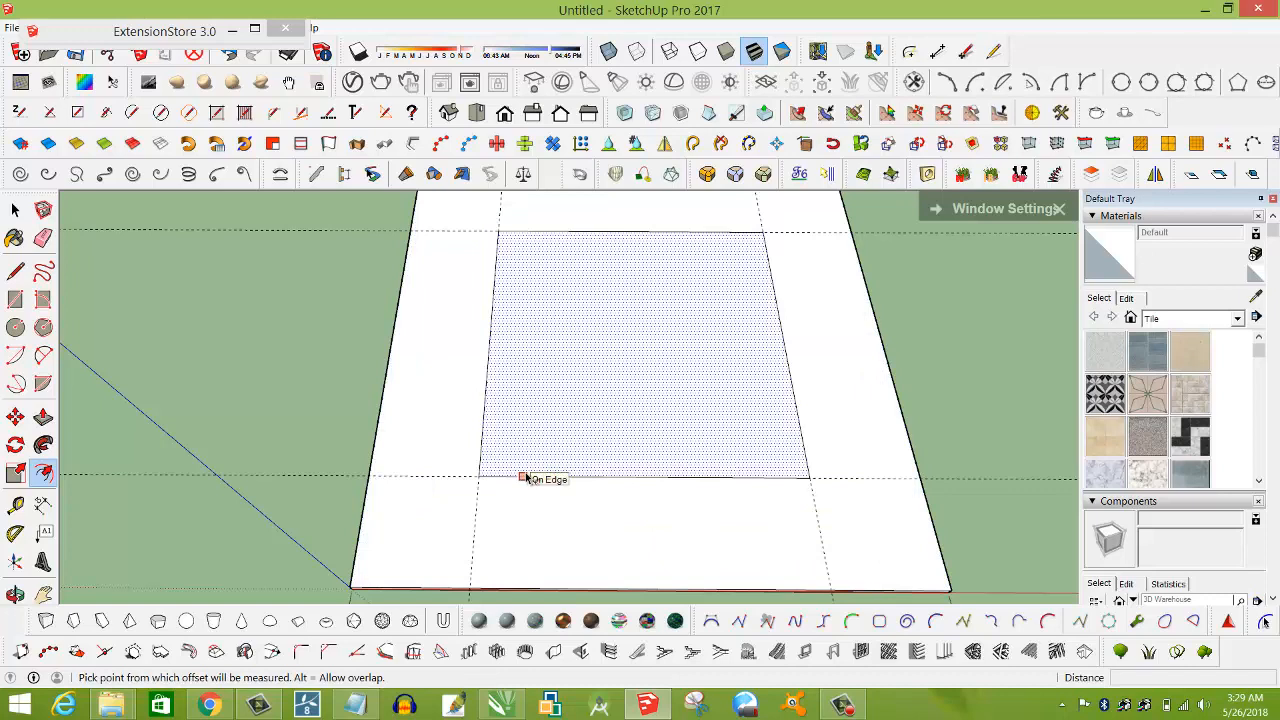
{"action": "left_click", "coordinate": [590, 477]}
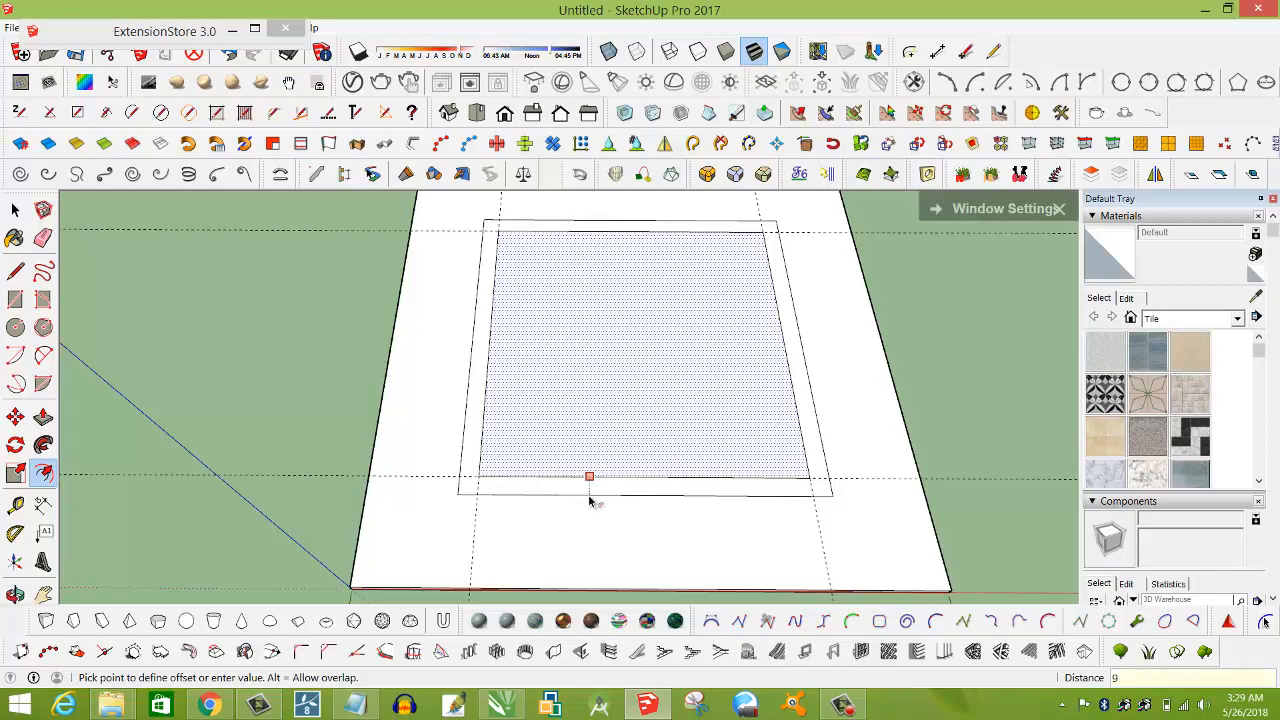
{"action": "key", "text": "Return"}
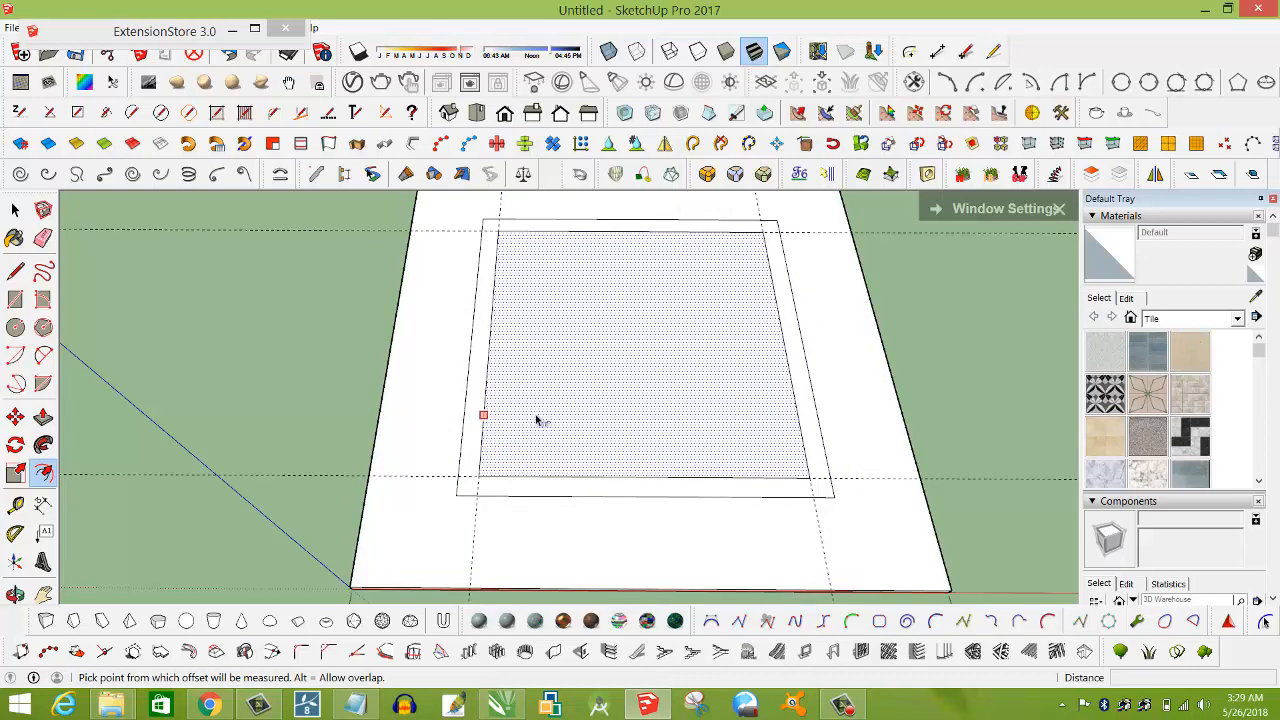
Push/Pull the 9" wall outline on the slab up 12' to raise the walls.
{"action": "mouse_move", "coordinate": [536, 420]}
{"action": "middle_mouse_down"}
{"action": "mouse_move", "coordinate": [531, 280]}
{"action": "mouse_move", "coordinate": [534, 420]}
{"action": "middle_mouse_up"}
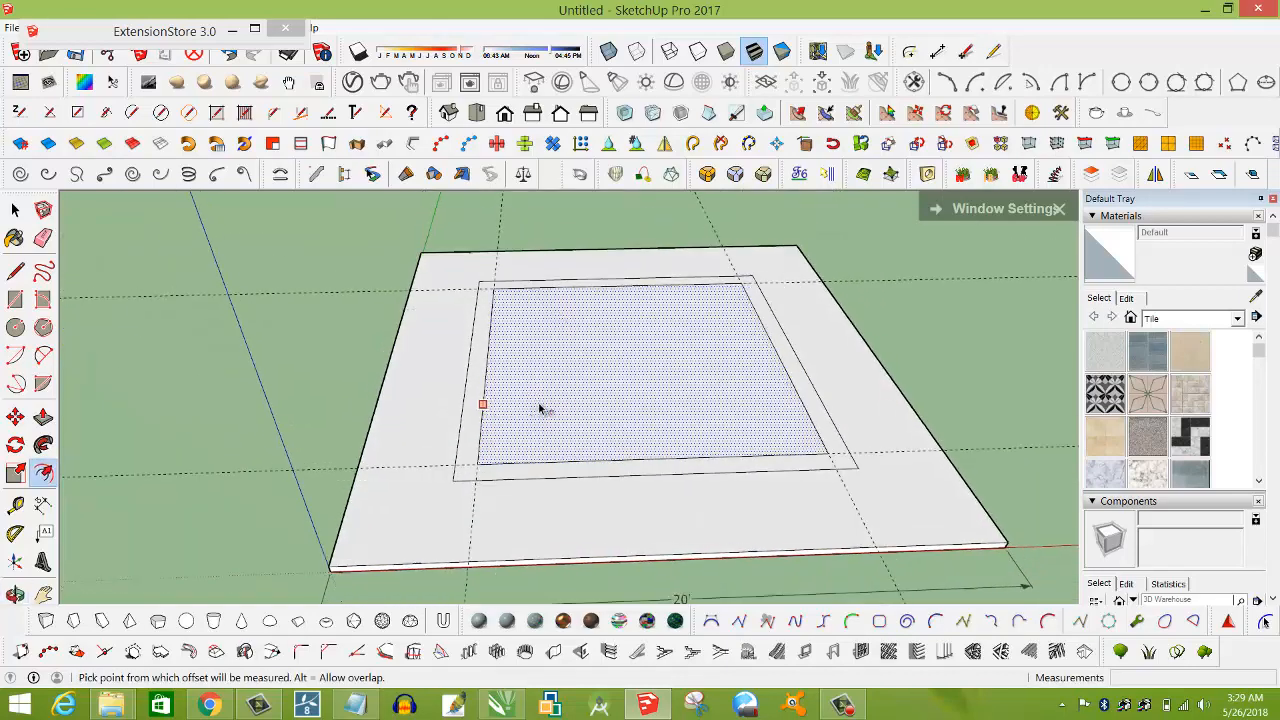
{"action": "scroll", "coordinate": [540, 410], "scroll_direction": "up", "scroll_amount": 2}
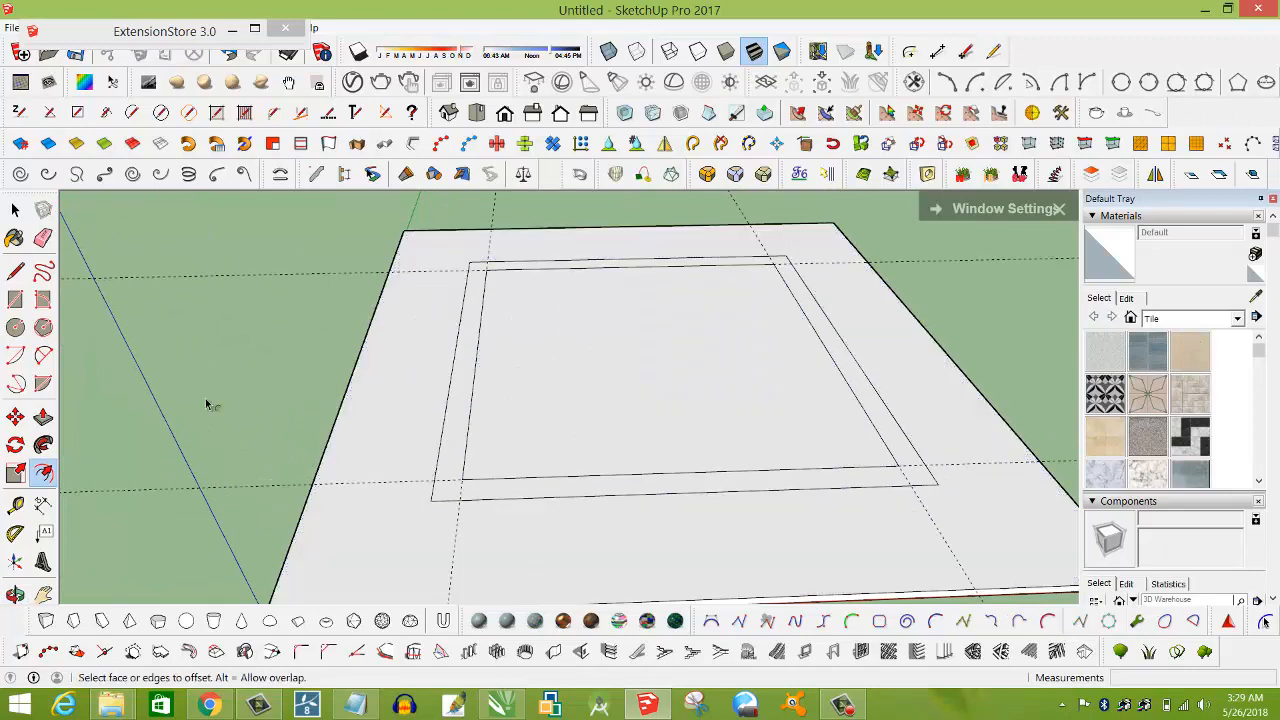
{"action": "left_click", "coordinate": [43, 417]}
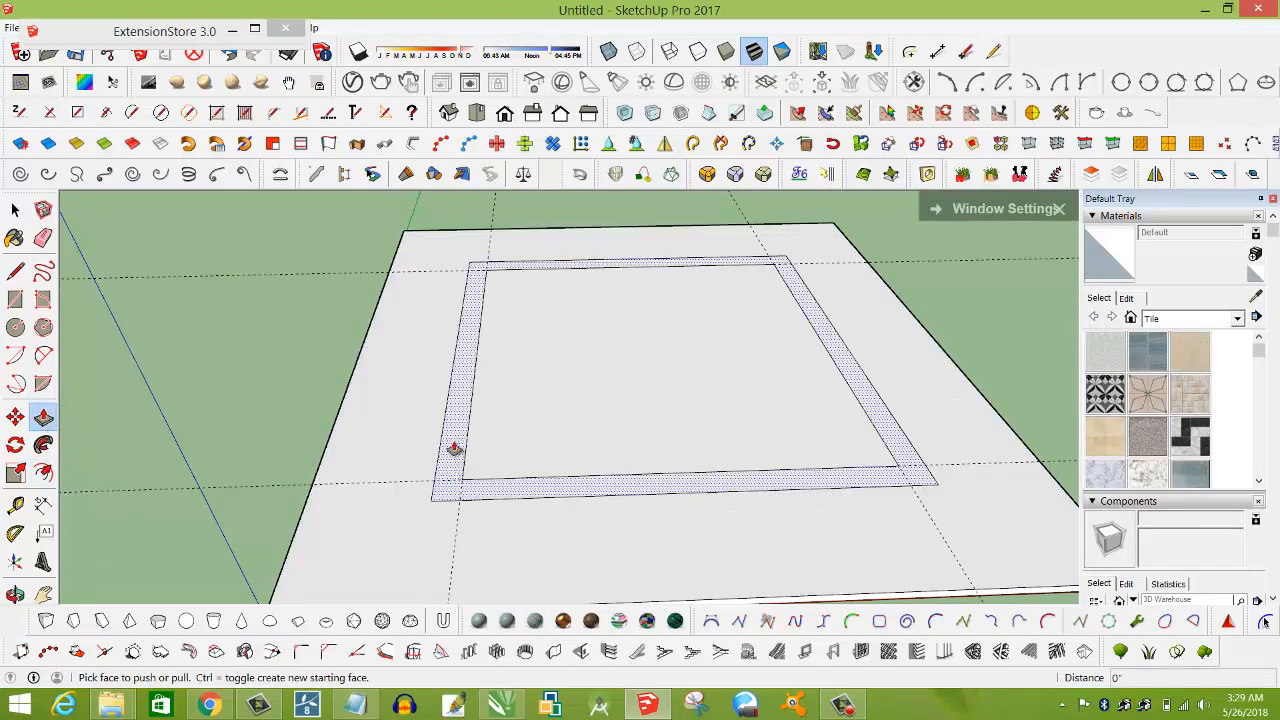
{"action": "left_click", "coordinate": [460, 397]}
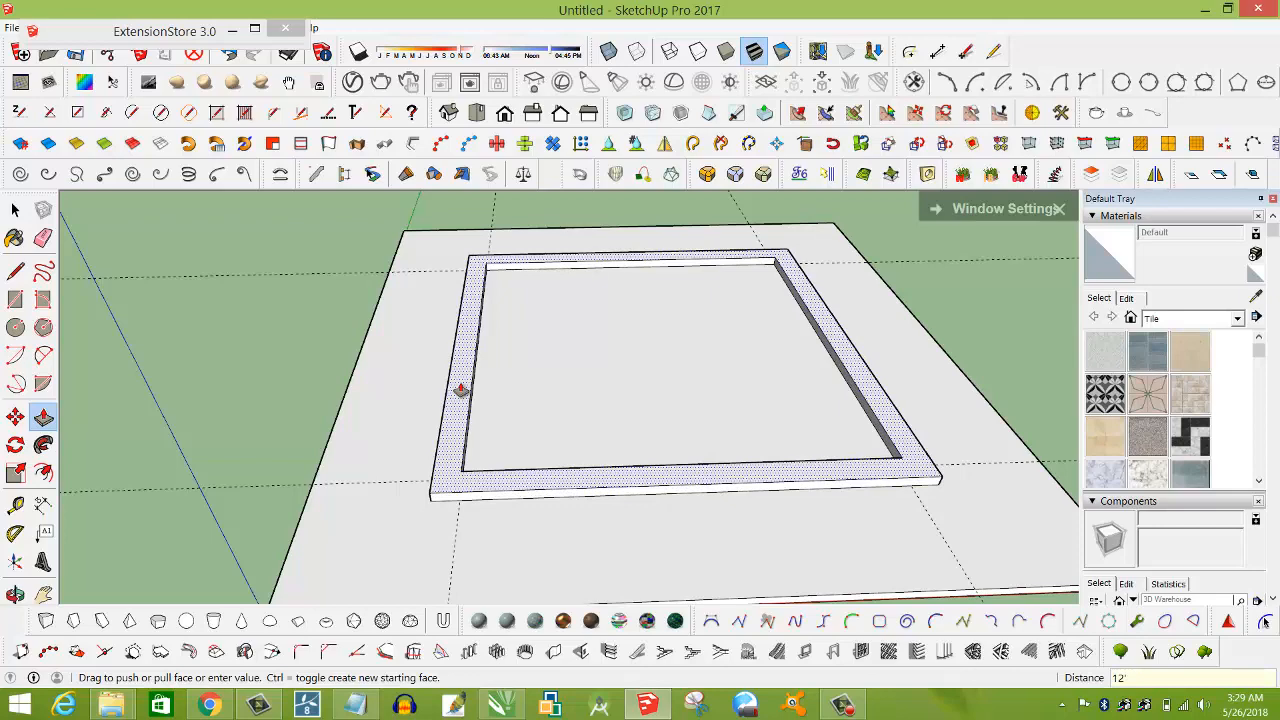
{"action": "key", "text": "Return"}
{"action": "scroll", "coordinate": [586, 420], "scroll_direction": "down", "scroll_amount": 6}
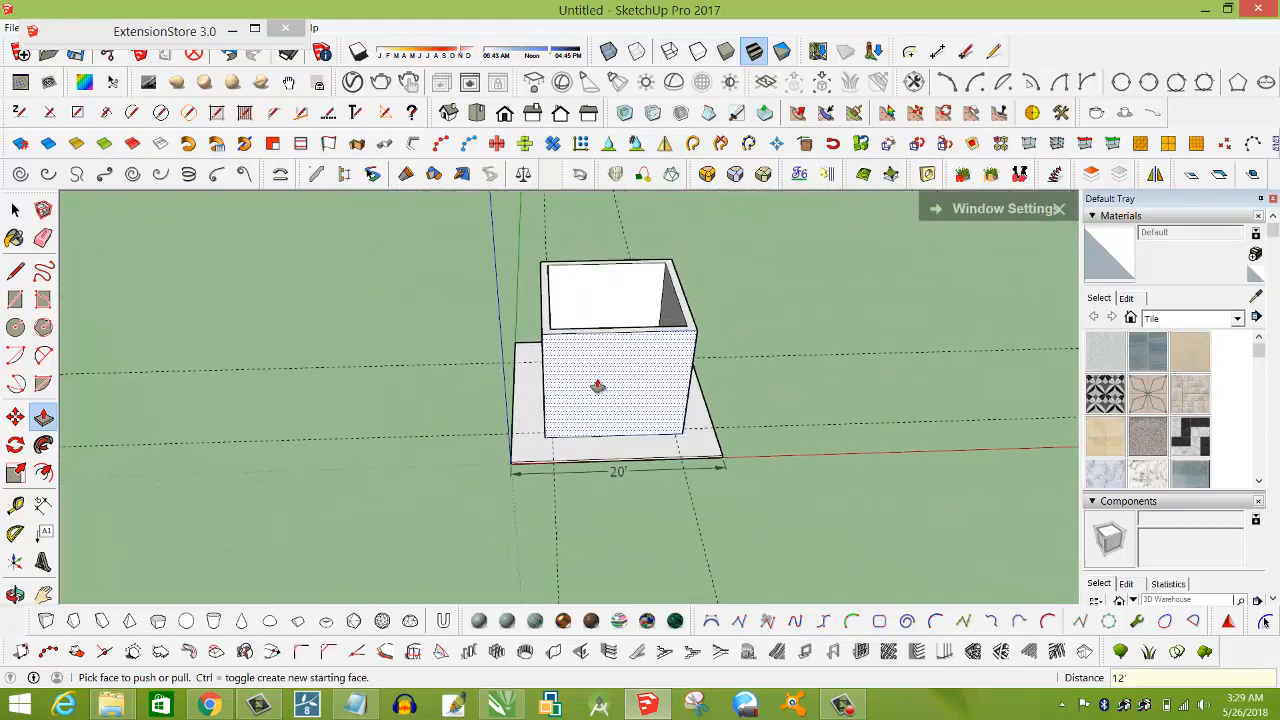
Examine the raised walls and the room interior from above and from the front.
{"action": "scroll", "coordinate": [652, 290], "scroll_direction": "up", "scroll_amount": 5}
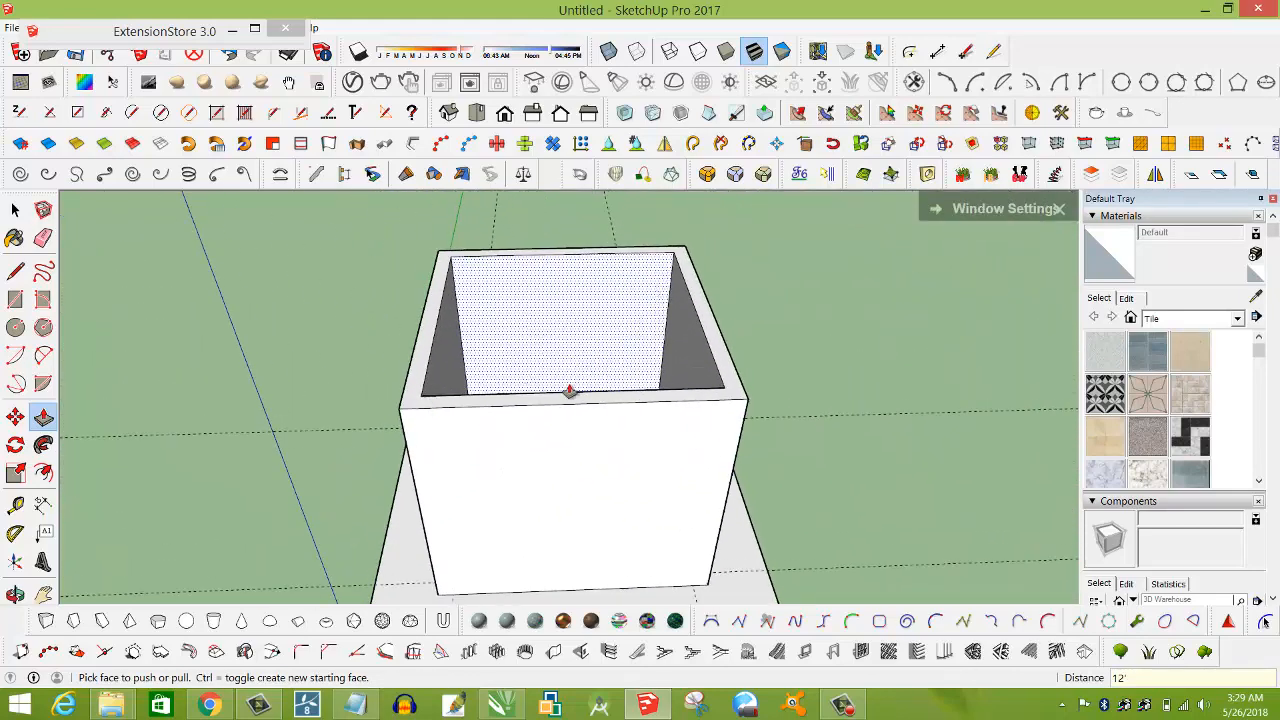
{"action": "scroll", "coordinate": [569, 391], "scroll_direction": "down", "scroll_amount": 5}
{"action": "mouse_move", "coordinate": [588, 486]}
{"action": "middle_mouse_down"}
{"action": "mouse_move", "coordinate": [580, 391]}
{"action": "mouse_move", "coordinate": [571, 516]}
{"action": "middle_mouse_up"}
{"action": "scroll", "coordinate": [571, 432], "scroll_direction": "up", "scroll_amount": 1}
{"action": "scroll", "coordinate": [571, 432], "scroll_direction": "up", "scroll_amount": 3}
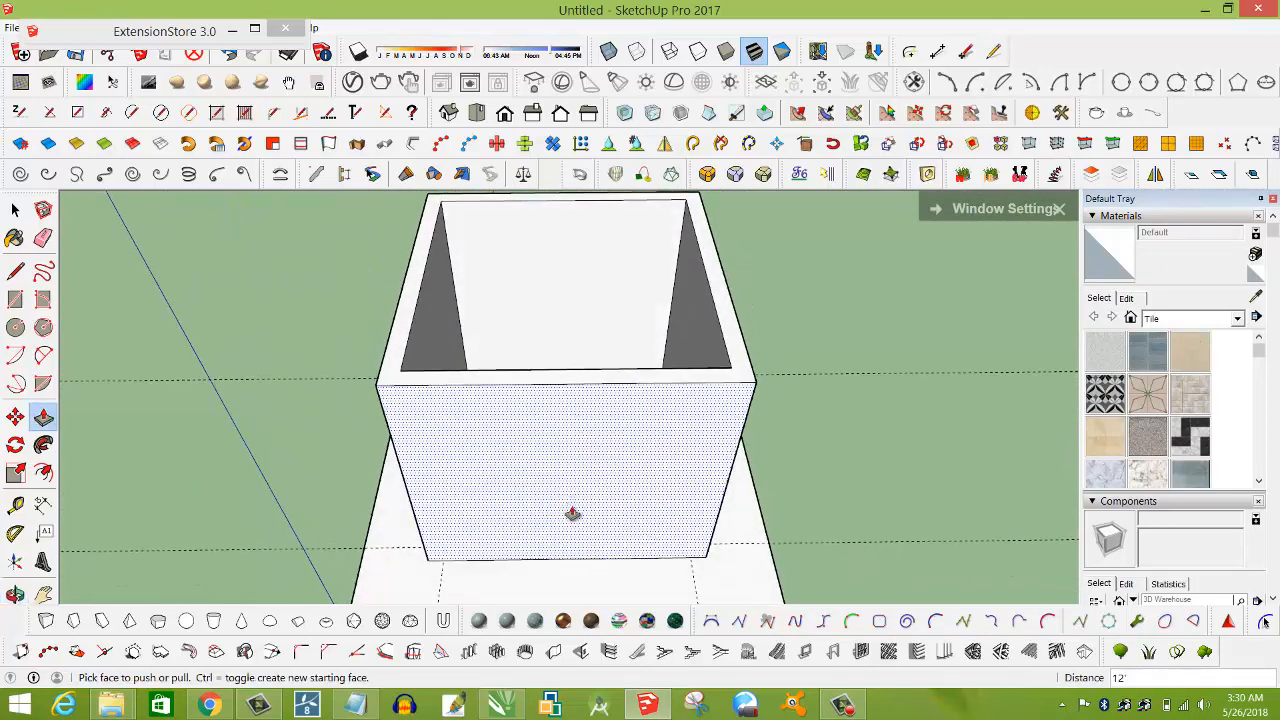
{"action": "scroll", "coordinate": [527, 307], "scroll_direction": "up", "scroll_amount": 4}
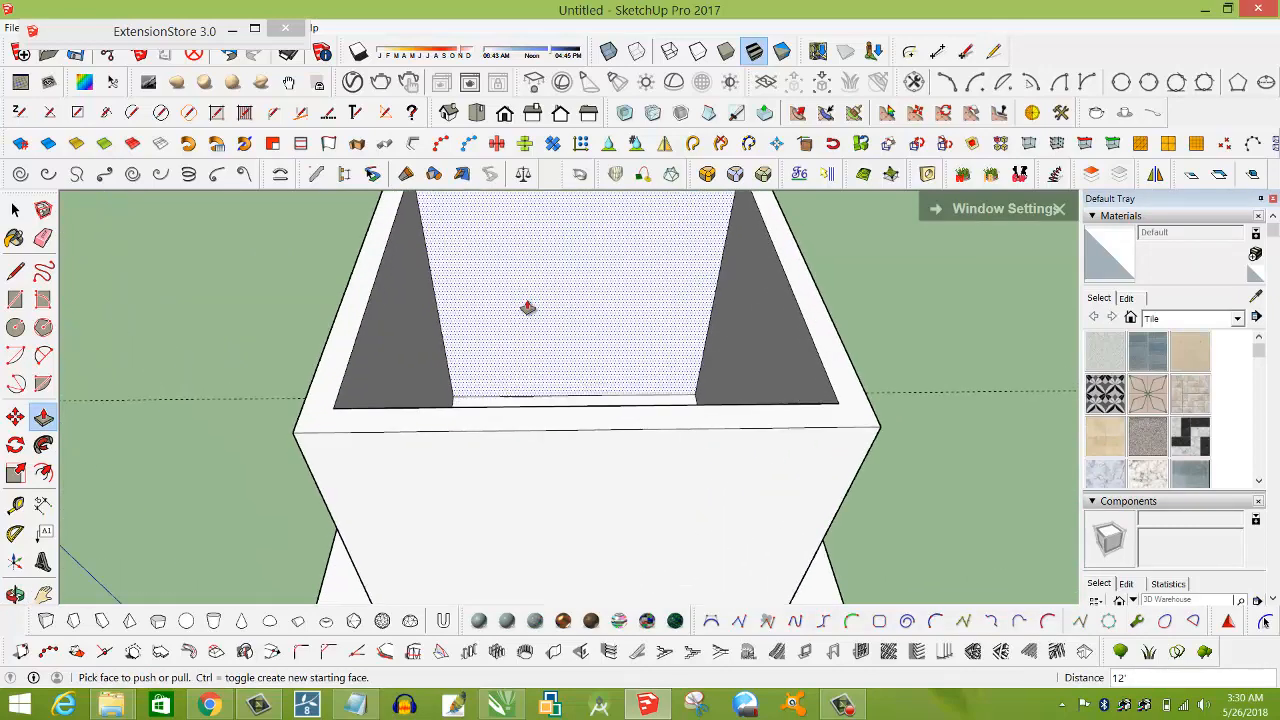
{"action": "middle_click_drag", "start_coordinate": [526, 303], "coordinate": [531, 254]}
{"action": "scroll", "coordinate": [537, 251], "scroll_direction": "down", "scroll_amount": 6}
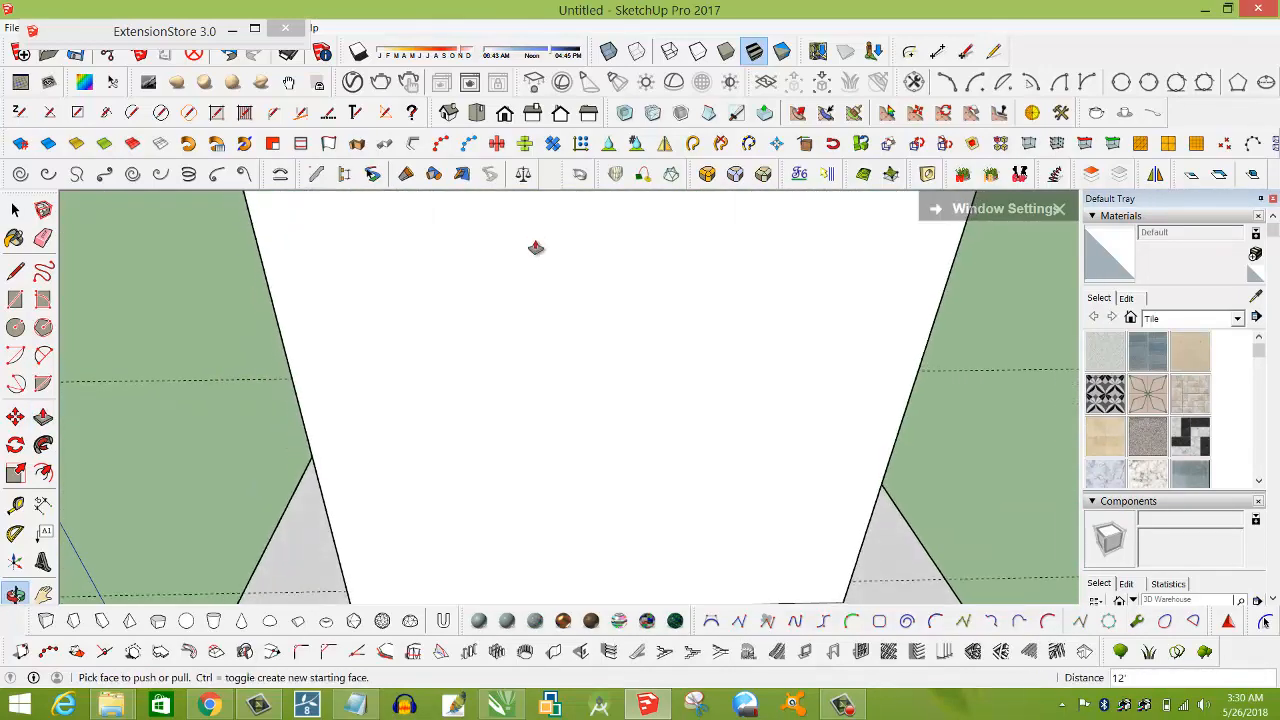
Place horizontal guides on the front wall, one 6" above its bottom edge and another 7' above that guide.
{"action": "middle_click_drag", "start_coordinate": [572, 380], "coordinate": [571, 354]}
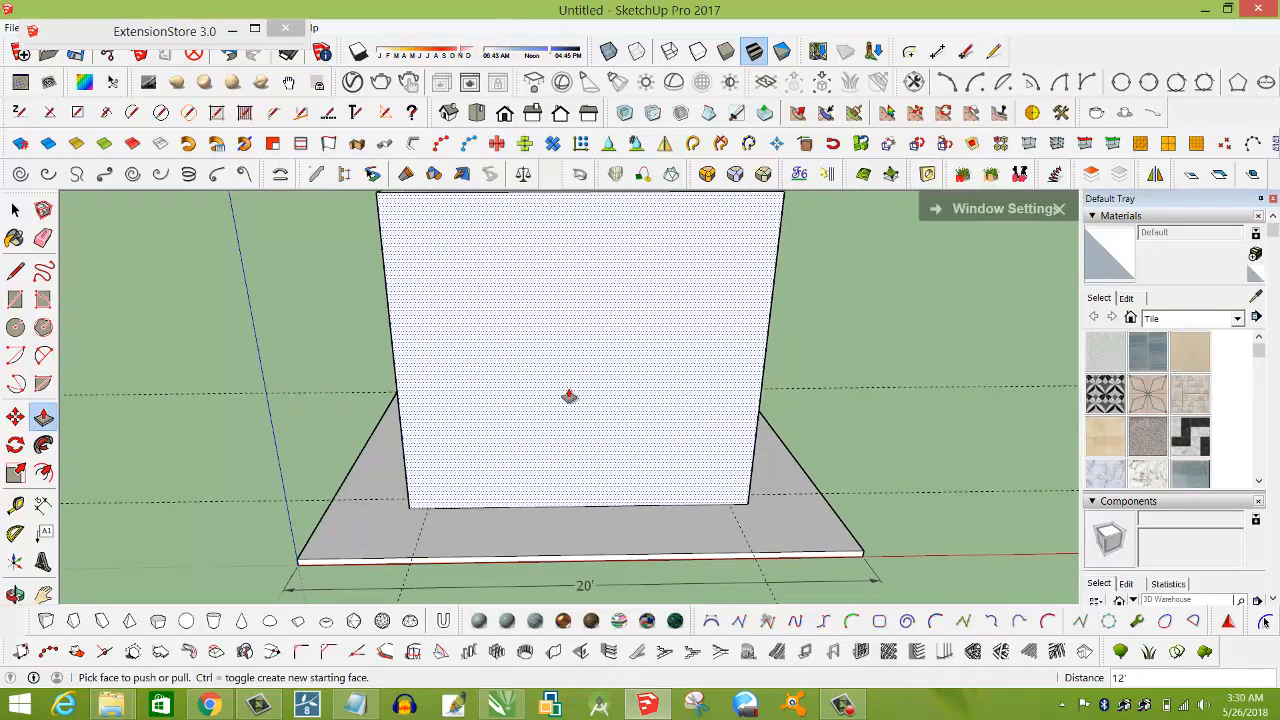
{"action": "scroll", "coordinate": [566, 397], "scroll_direction": "up", "scroll_amount": 2}
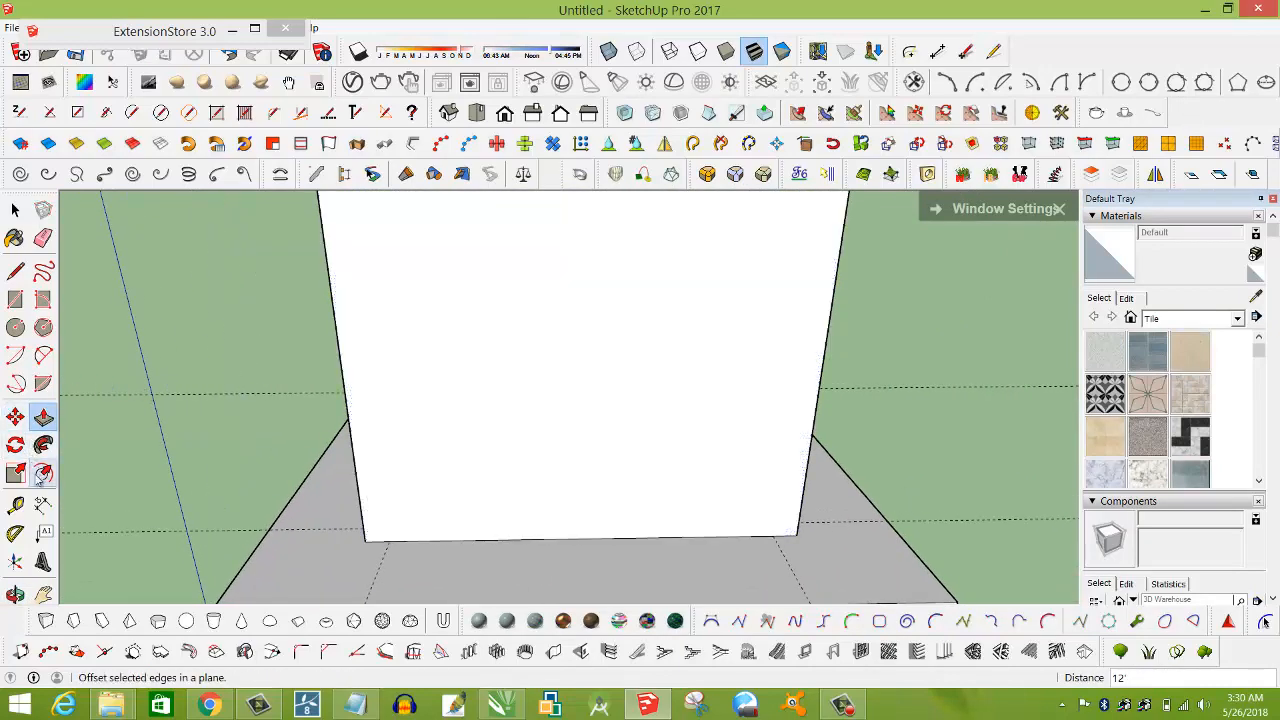
{"action": "left_click", "coordinate": [15, 505]}
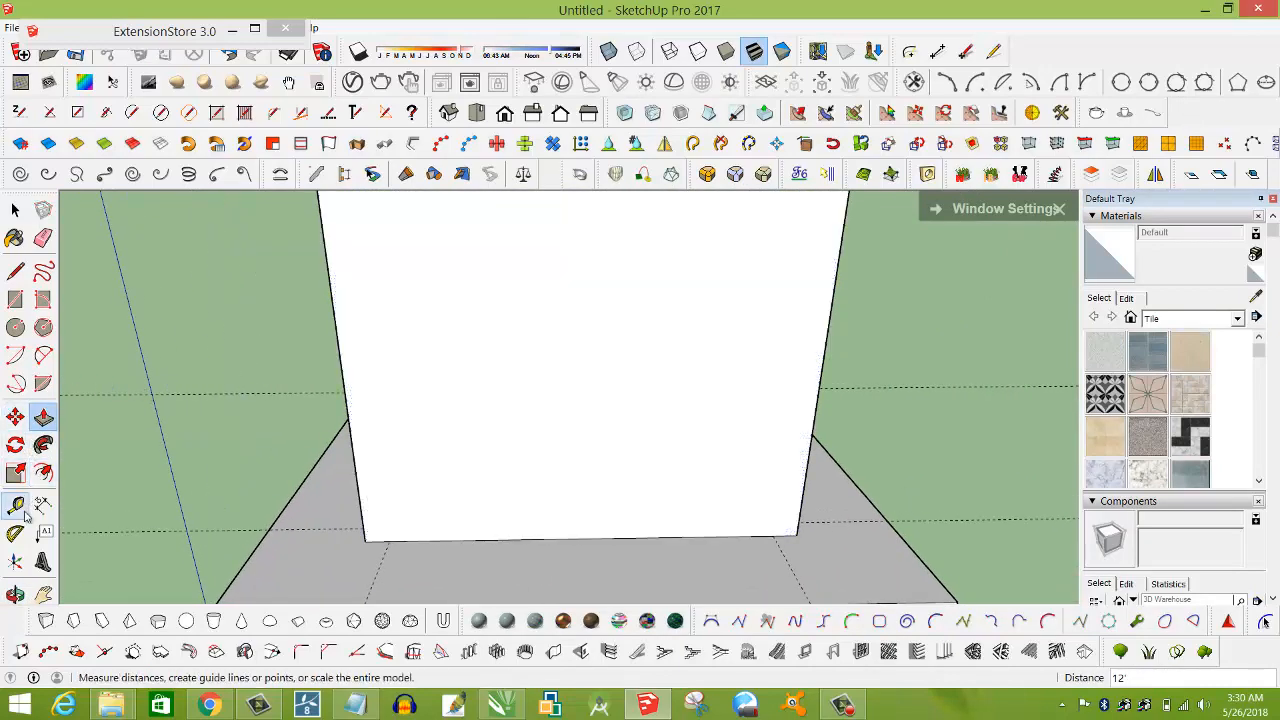
{"action": "left_click", "coordinate": [563, 533]}
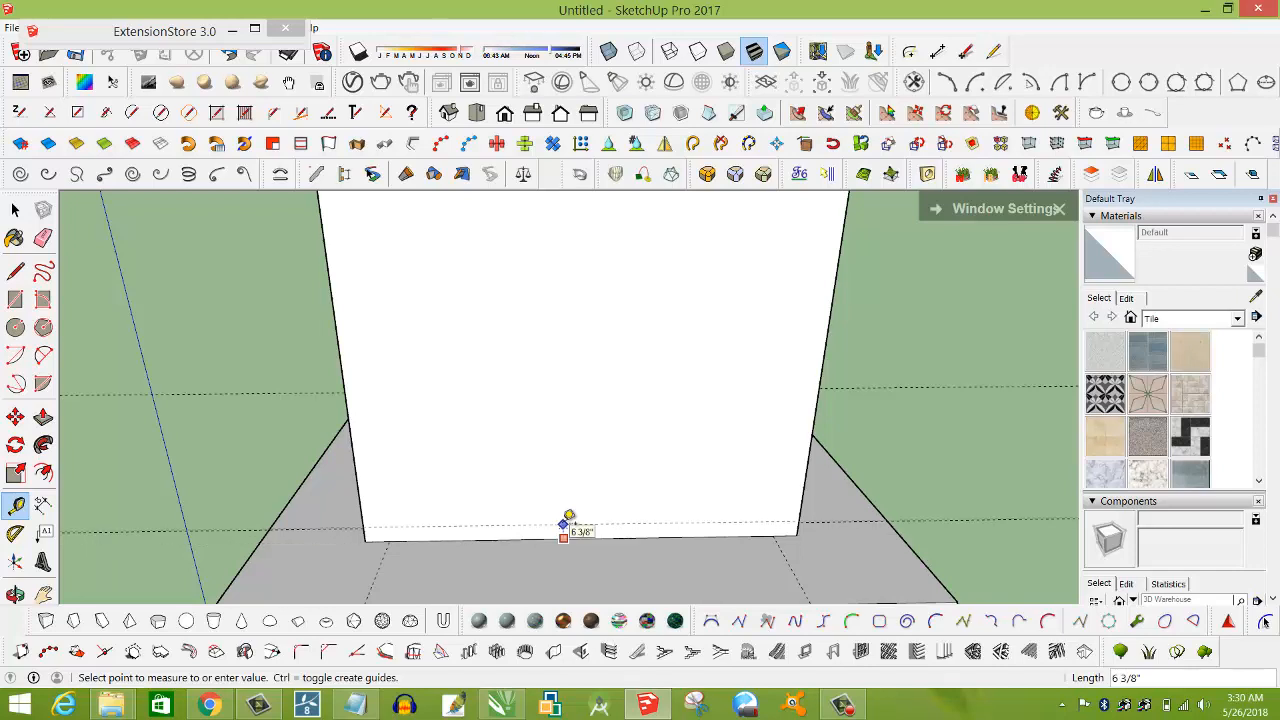
{"action": "left_click", "coordinate": [566, 521]}
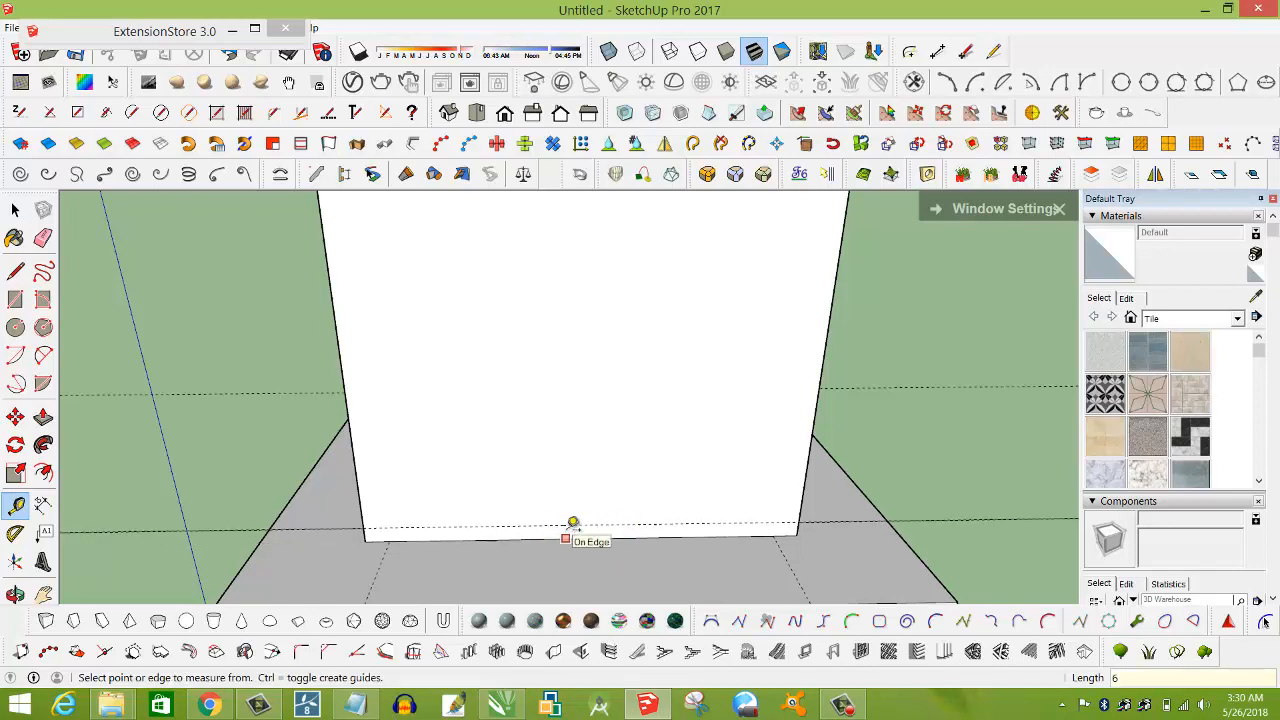
{"action": "left_click", "coordinate": [569, 524]}
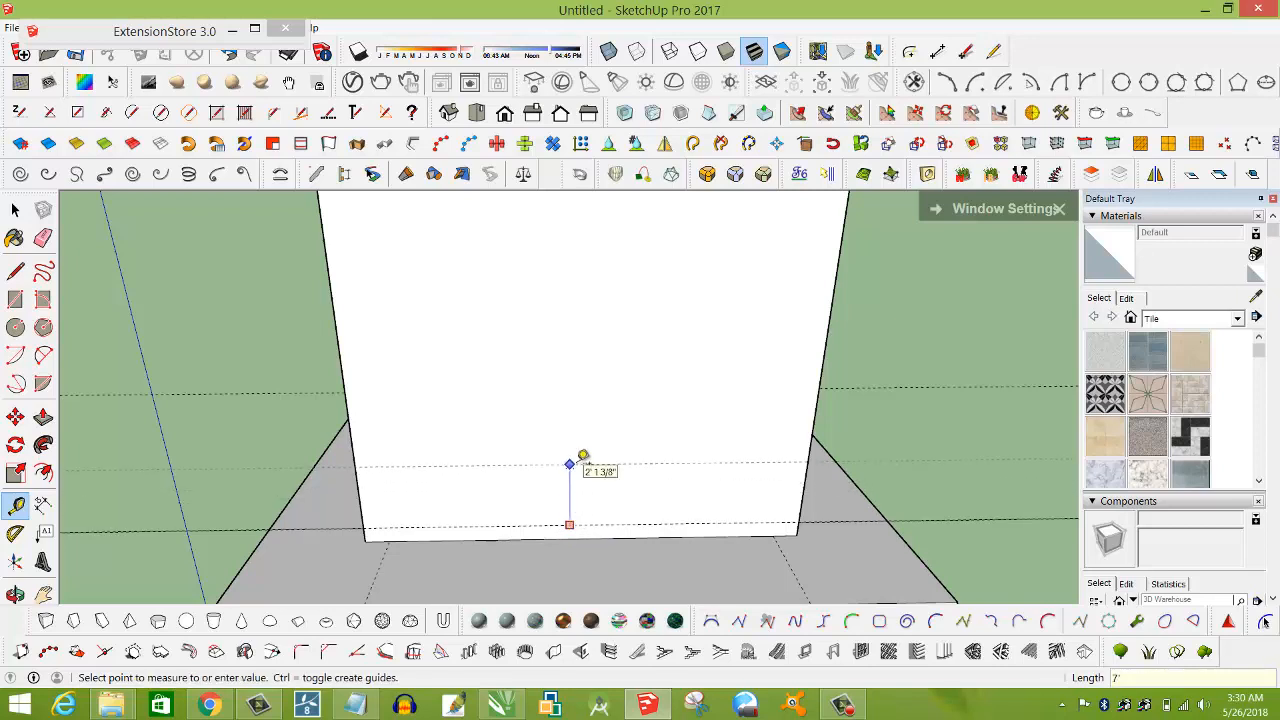
{"action": "key", "text": "Return"}
Place vertical guides on the front wall, one 1' from its left edge and another 4' further in.
{"action": "scroll", "coordinate": [600, 400], "scroll_direction": "down", "scroll_amount": 3}
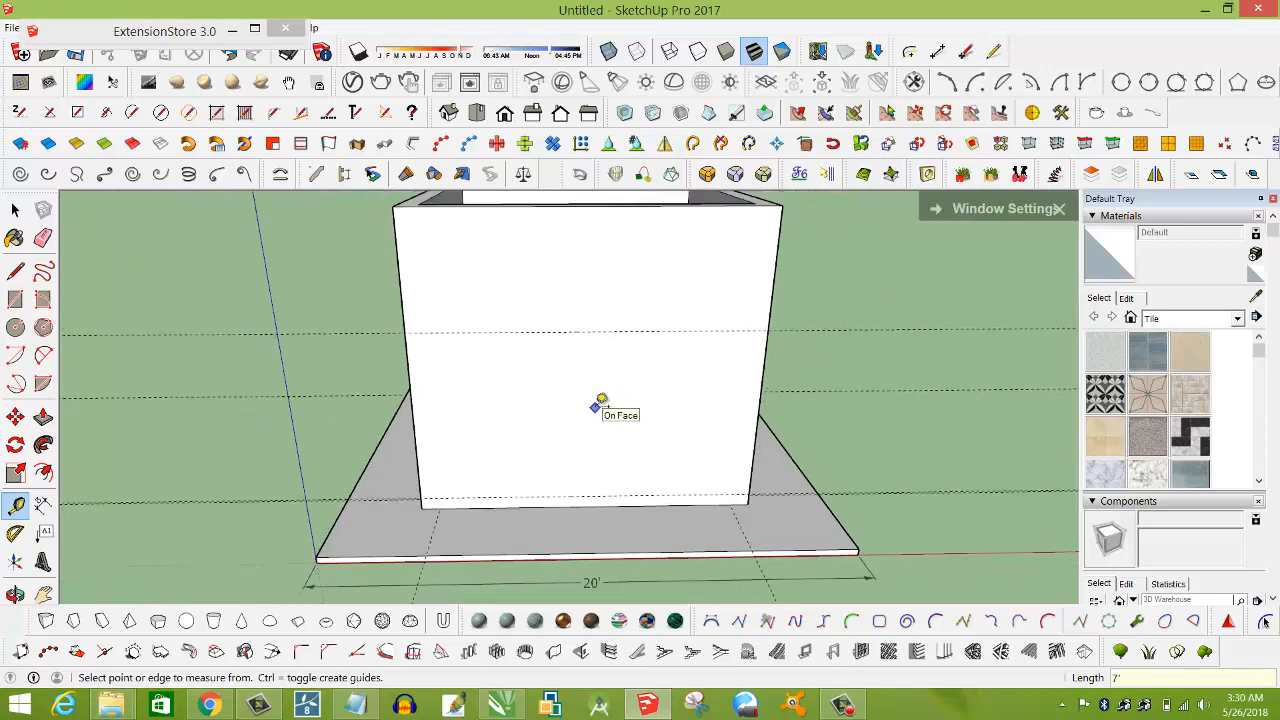
{"action": "scroll", "coordinate": [620, 385], "scroll_direction": "down", "scroll_amount": 1}
{"action": "scroll", "coordinate": [640, 340], "scroll_direction": "up", "scroll_amount": 5}
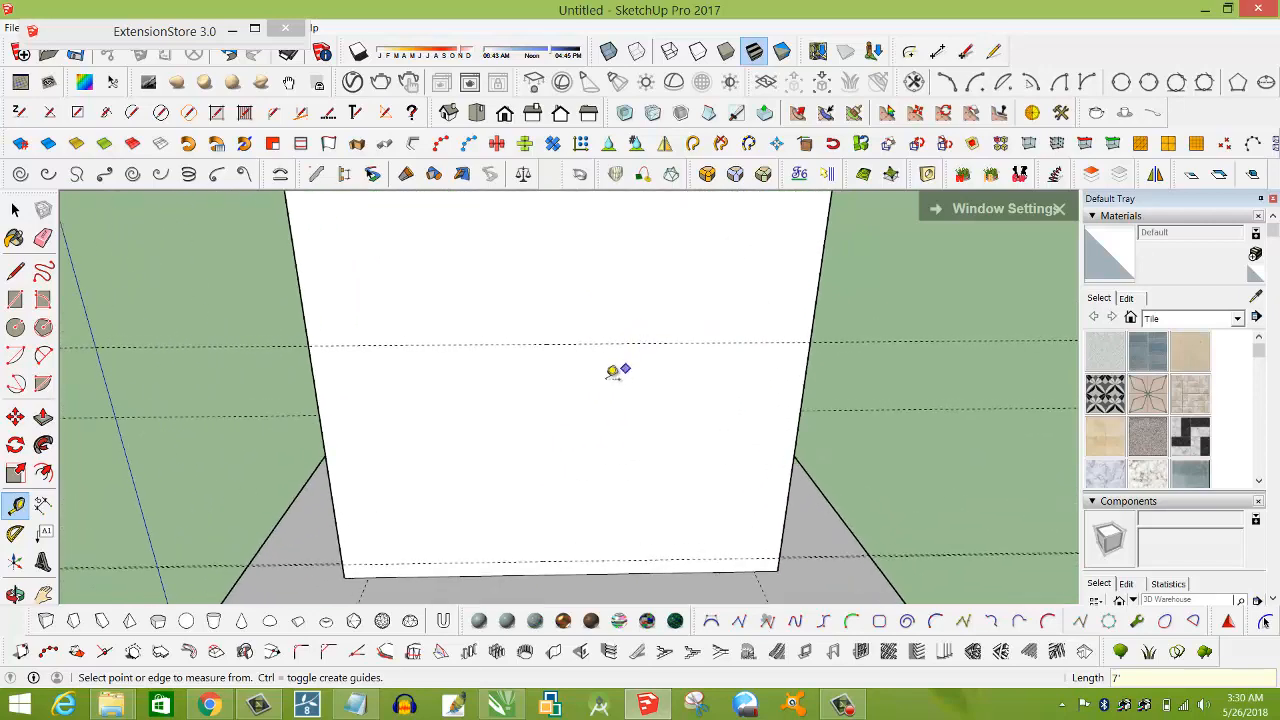
{"action": "scroll", "coordinate": [580, 371], "scroll_direction": "down", "scroll_amount": 4}
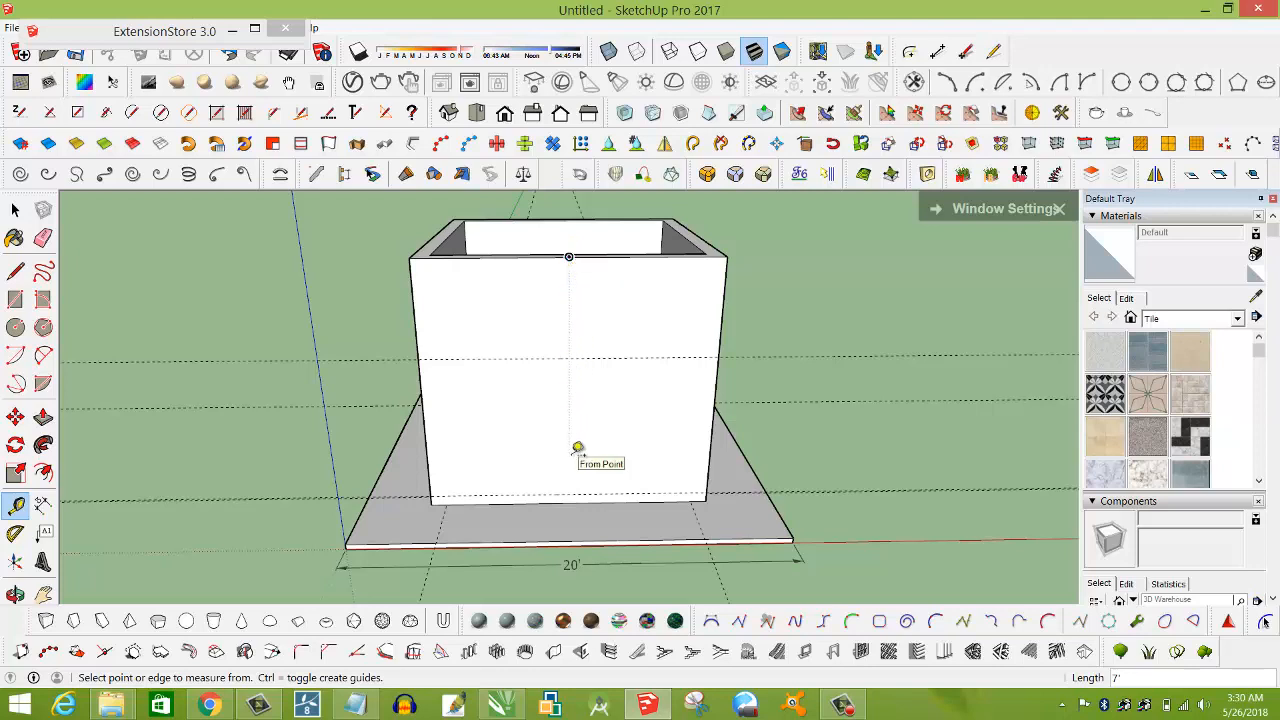
{"action": "left_click", "coordinate": [572, 492]}
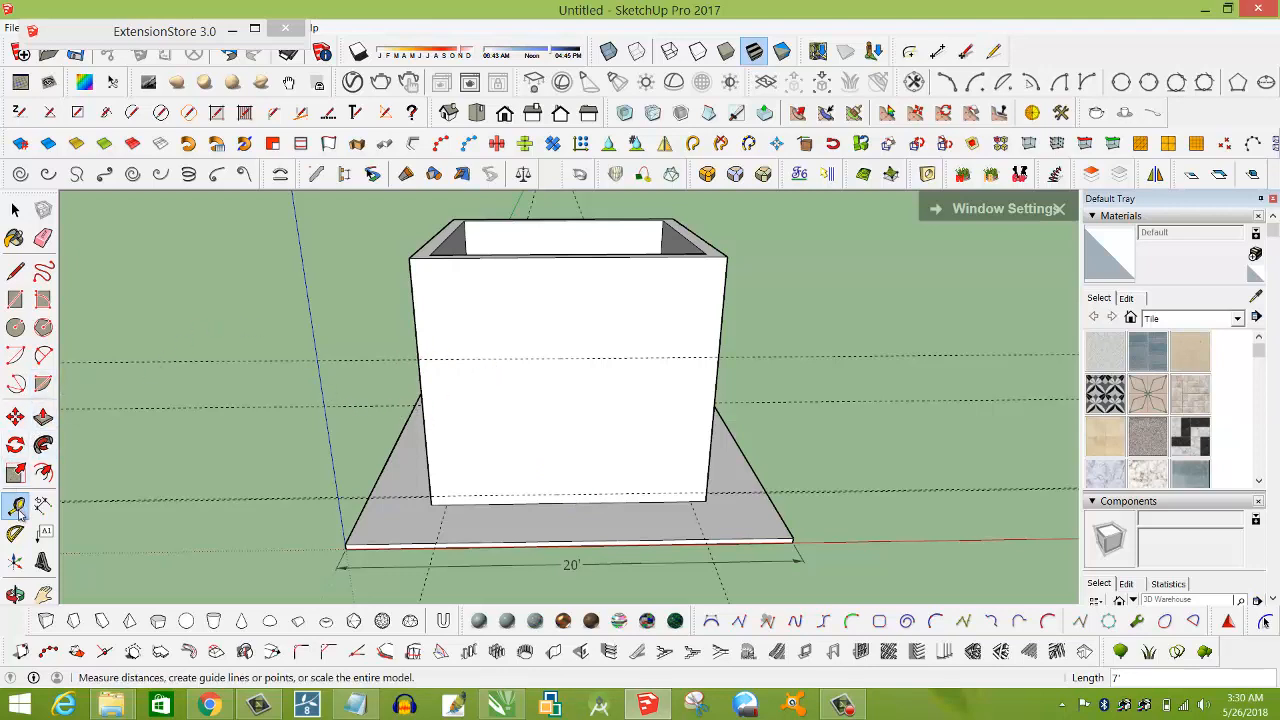
{"action": "scroll", "coordinate": [440, 368], "scroll_direction": "up", "scroll_amount": 3}
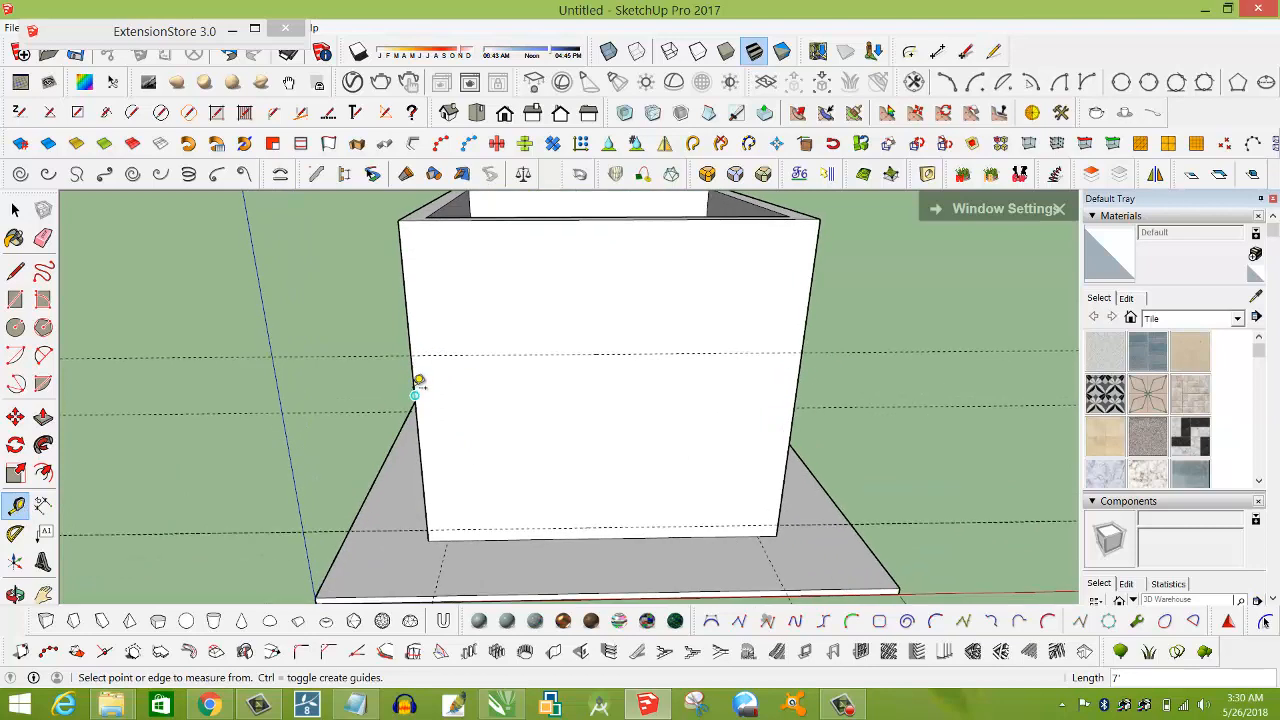
{"action": "left_click", "coordinate": [418, 395]}
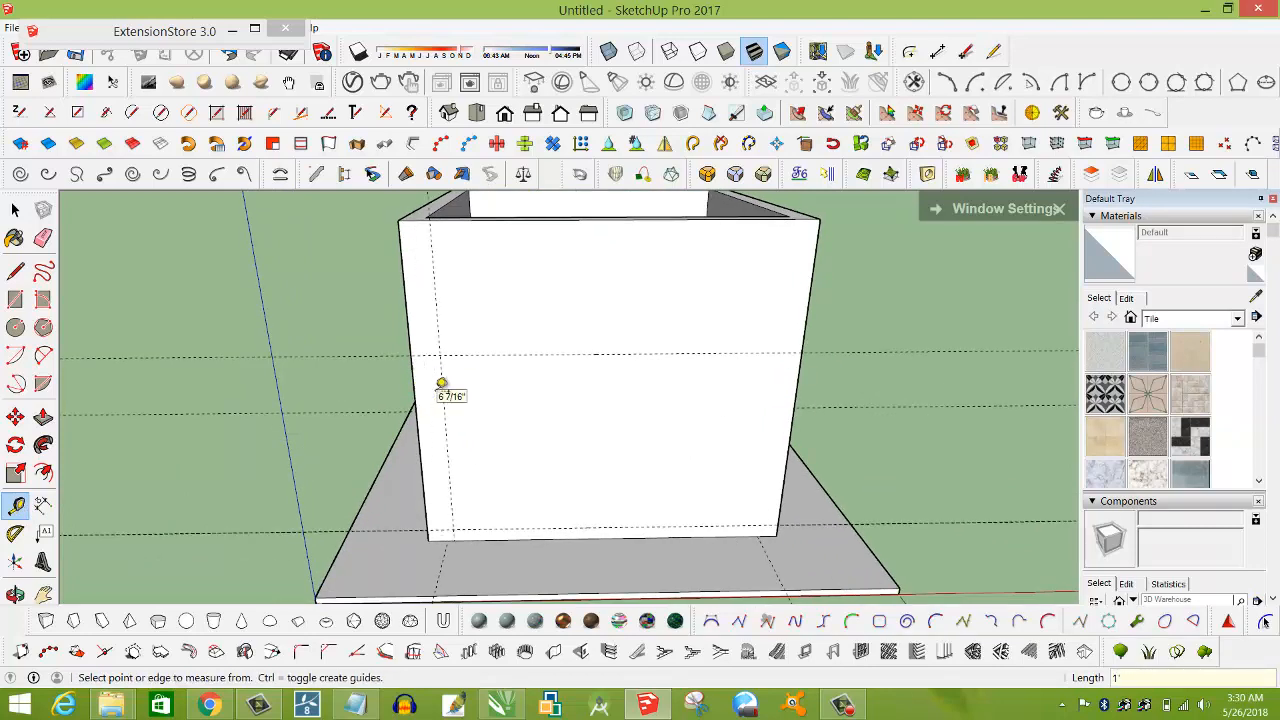
{"action": "left_click", "coordinate": [446, 370]}
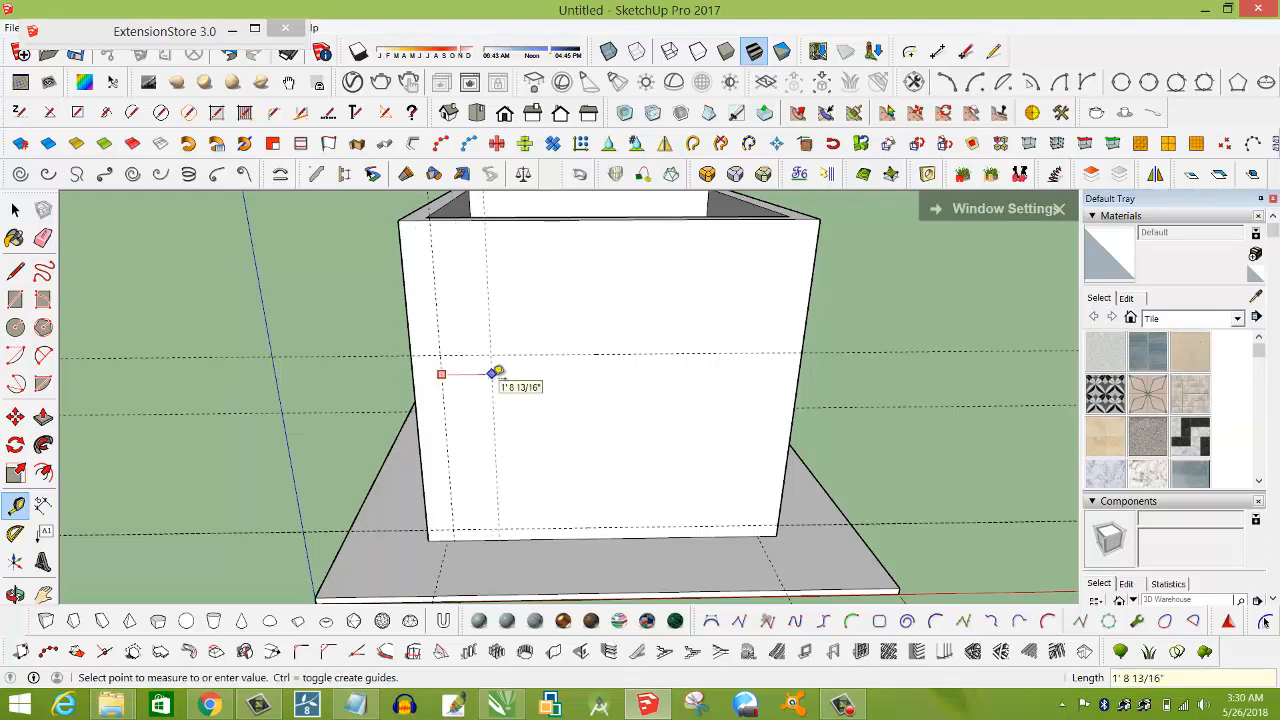
{"action": "left_click", "coordinate": [494, 372]}
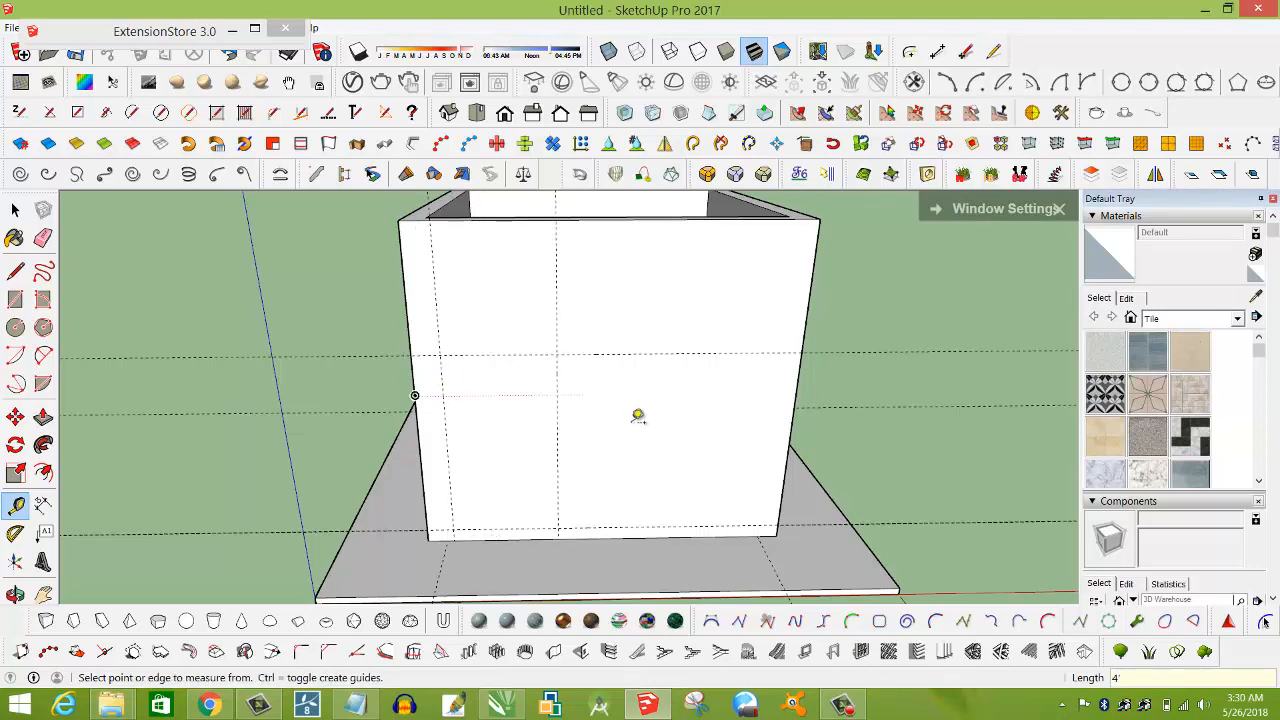
Draw a closed 4' by 7' door outline with the Line tool through the front wall's guide intersections.
{"action": "scroll", "coordinate": [446, 496], "scroll_direction": "up", "scroll_amount": 3}
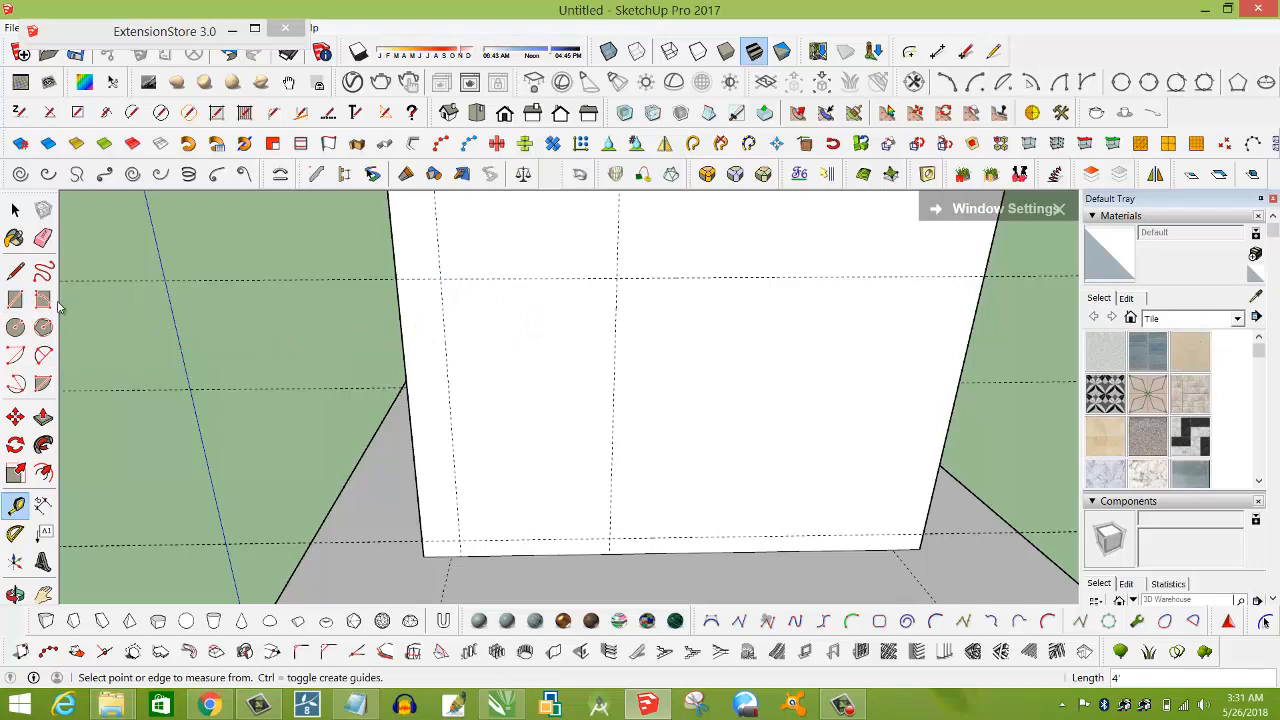
{"action": "left_click", "coordinate": [15, 273]}
{"action": "left_click", "coordinate": [441, 278]}
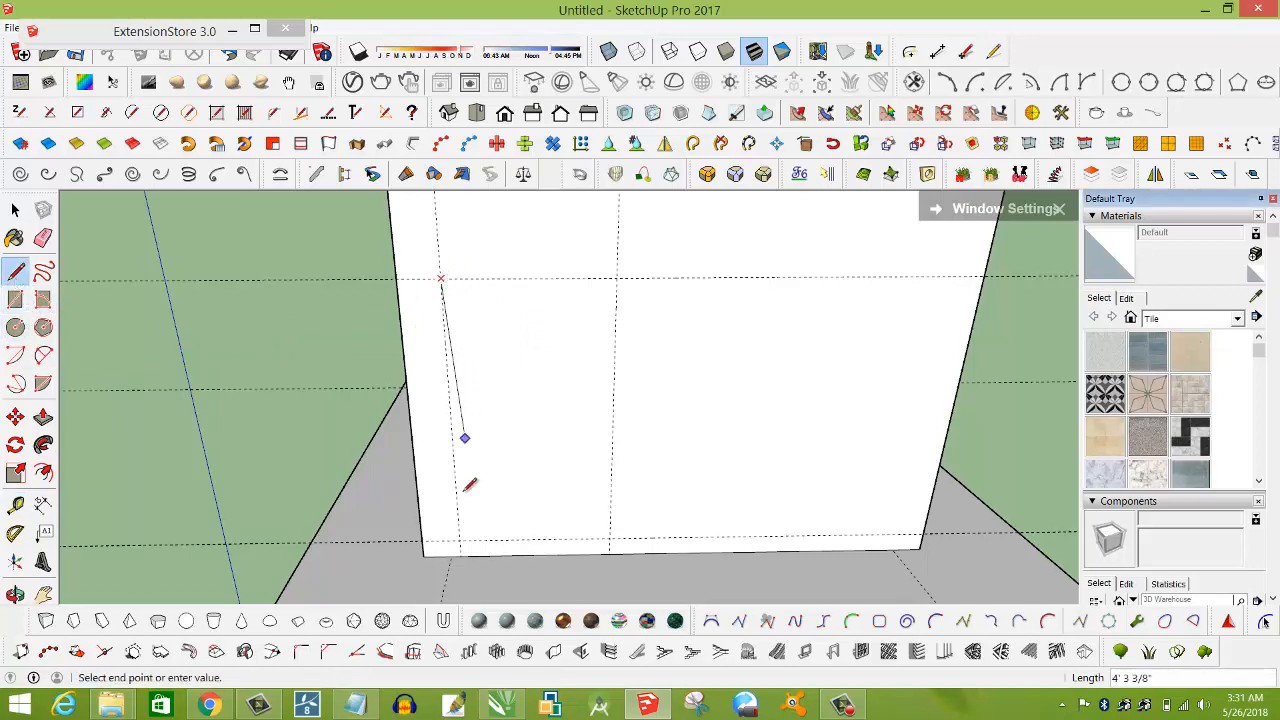
{"action": "left_click", "coordinate": [460, 540]}
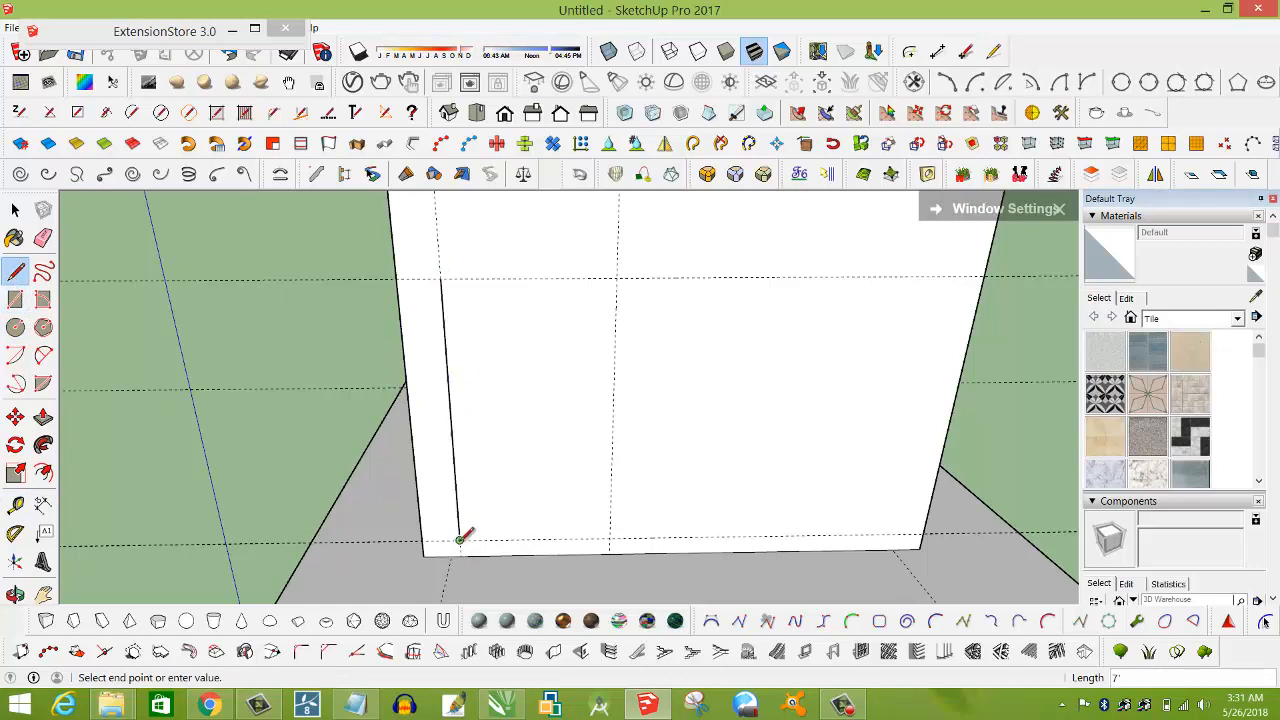
{"action": "left_click", "coordinate": [610, 540]}
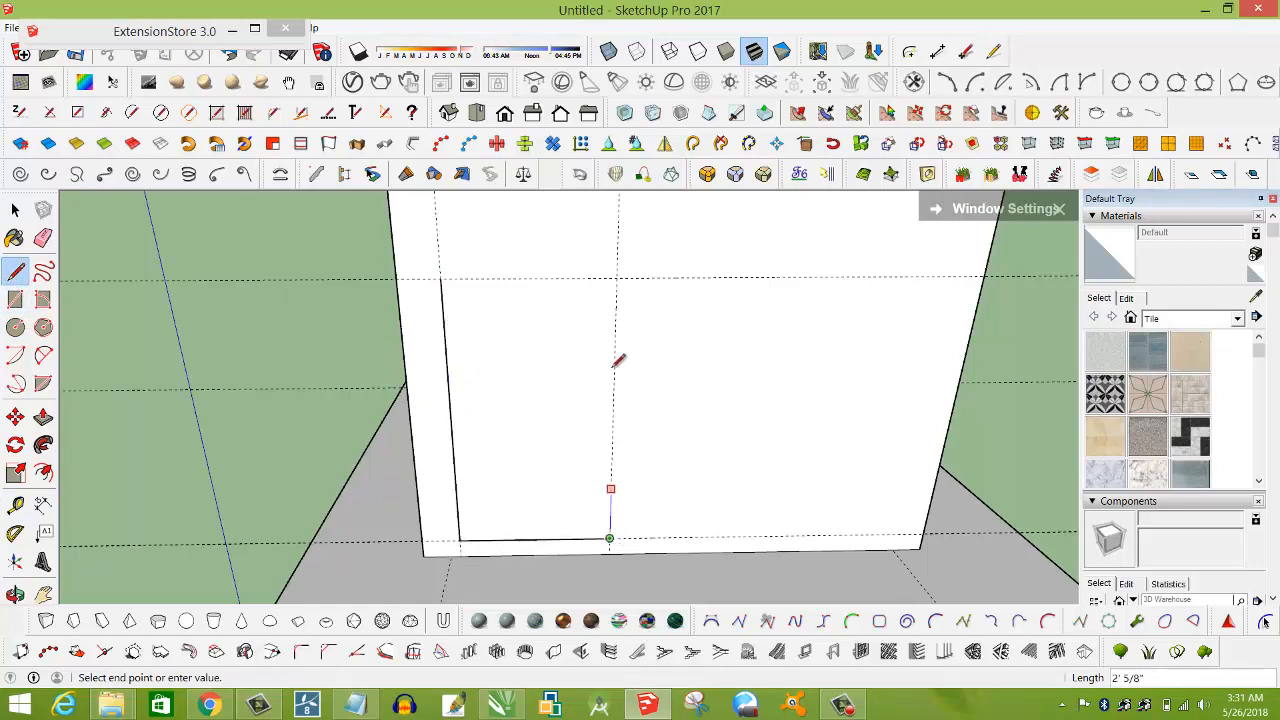
{"action": "left_click", "coordinate": [616, 277]}
{"action": "left_click", "coordinate": [441, 278]}
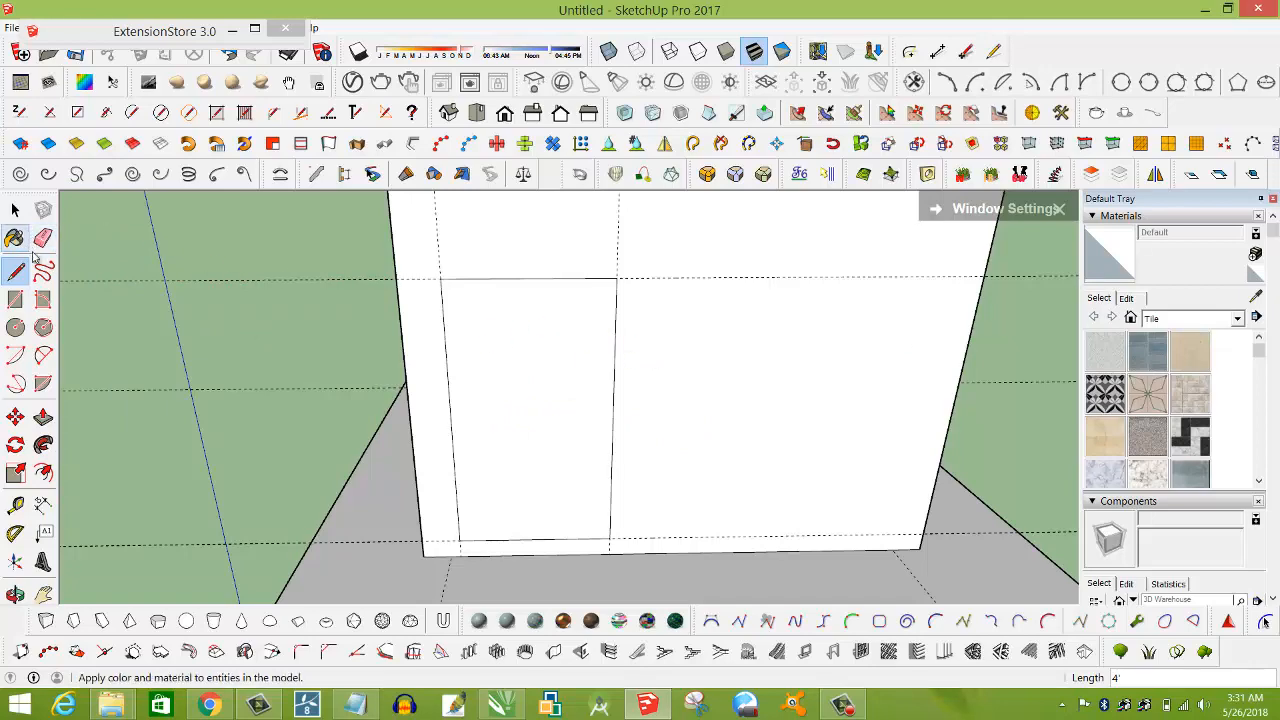
Offset the door outline outward by 4" and push the inner door face 9" in to cut through the wall.
{"action": "left_click", "coordinate": [43, 472]}
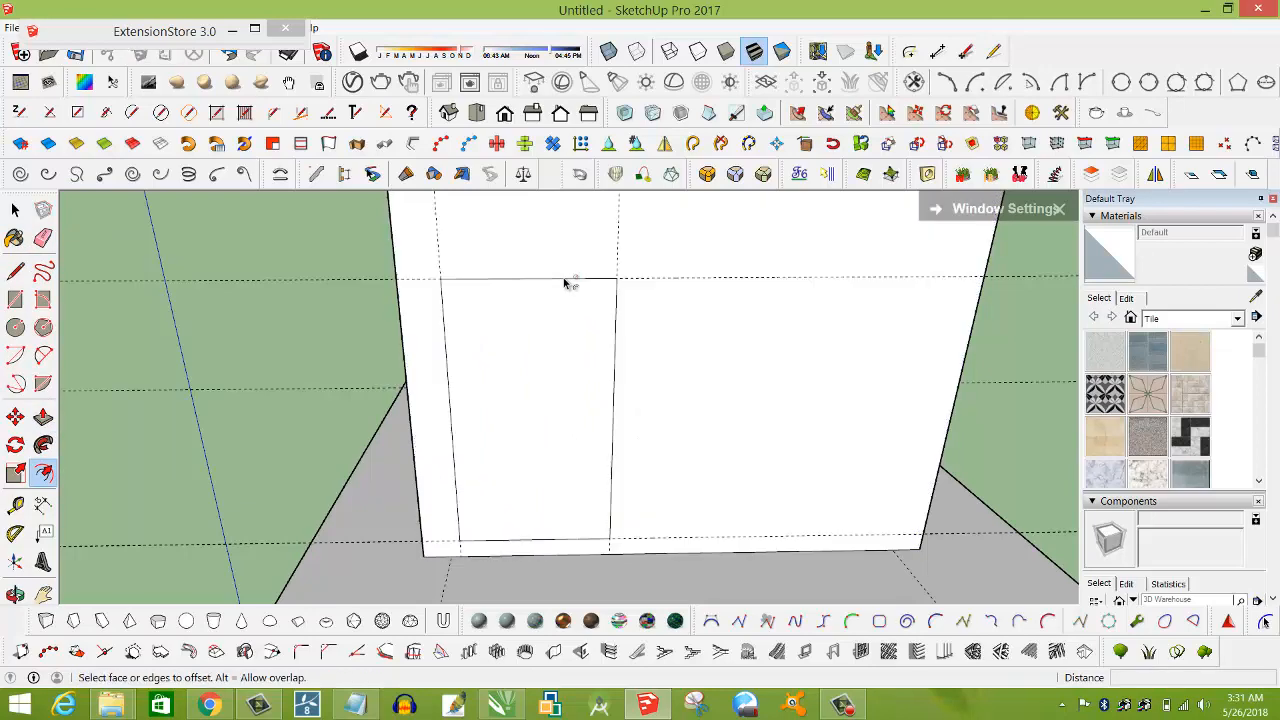
{"action": "left_click", "coordinate": [455, 354]}
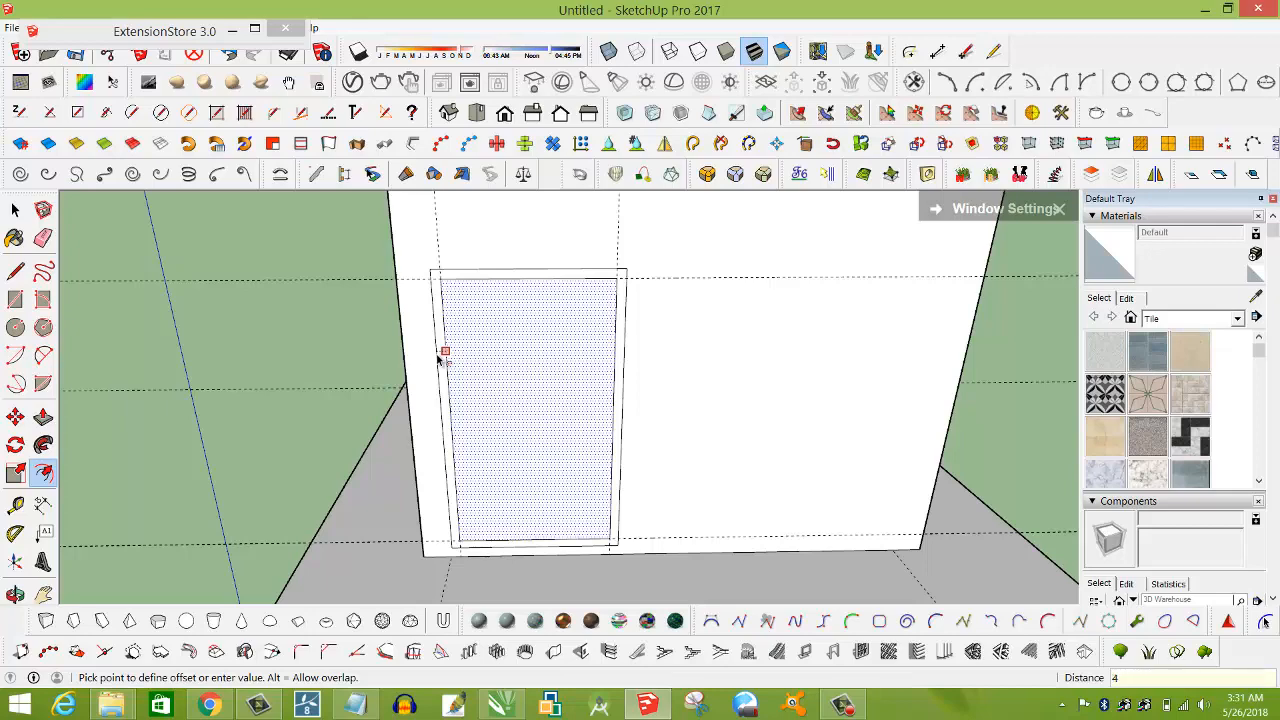
{"action": "left_click", "coordinate": [440, 358]}
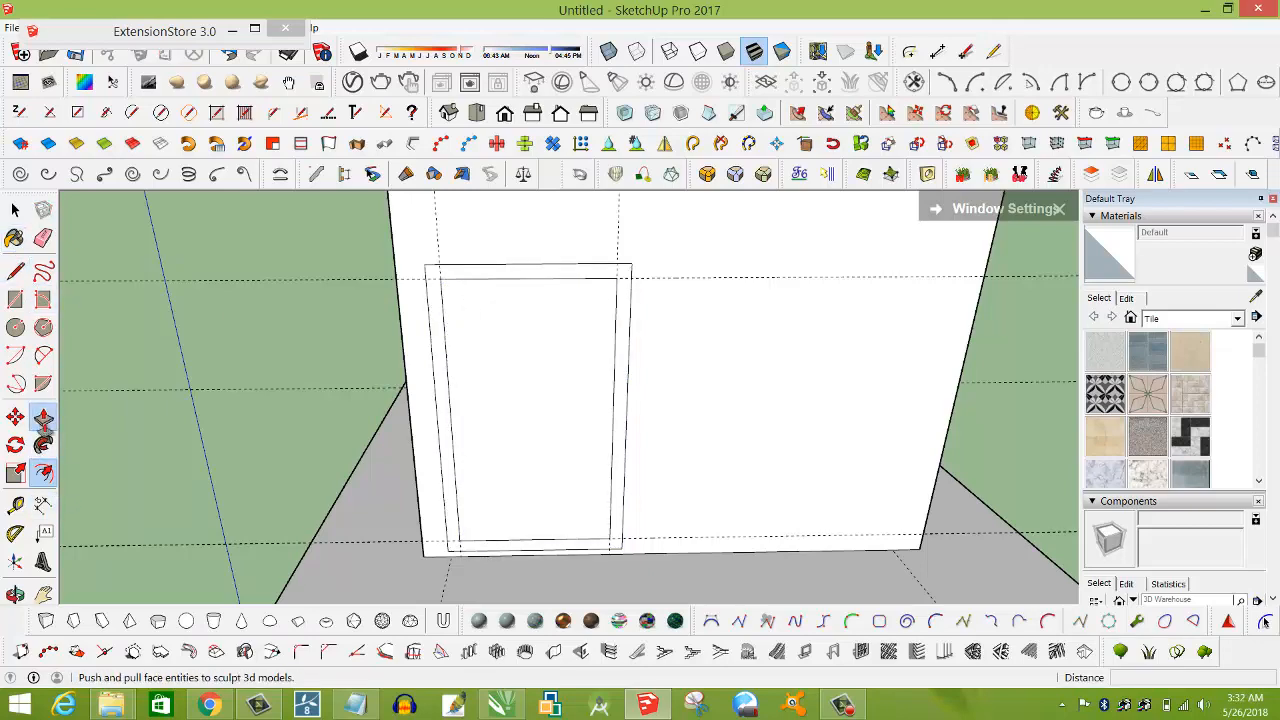
{"action": "left_click", "coordinate": [43, 418]}
{"action": "left_click_drag", "start_coordinate": [560, 428], "coordinate": [536, 386]}
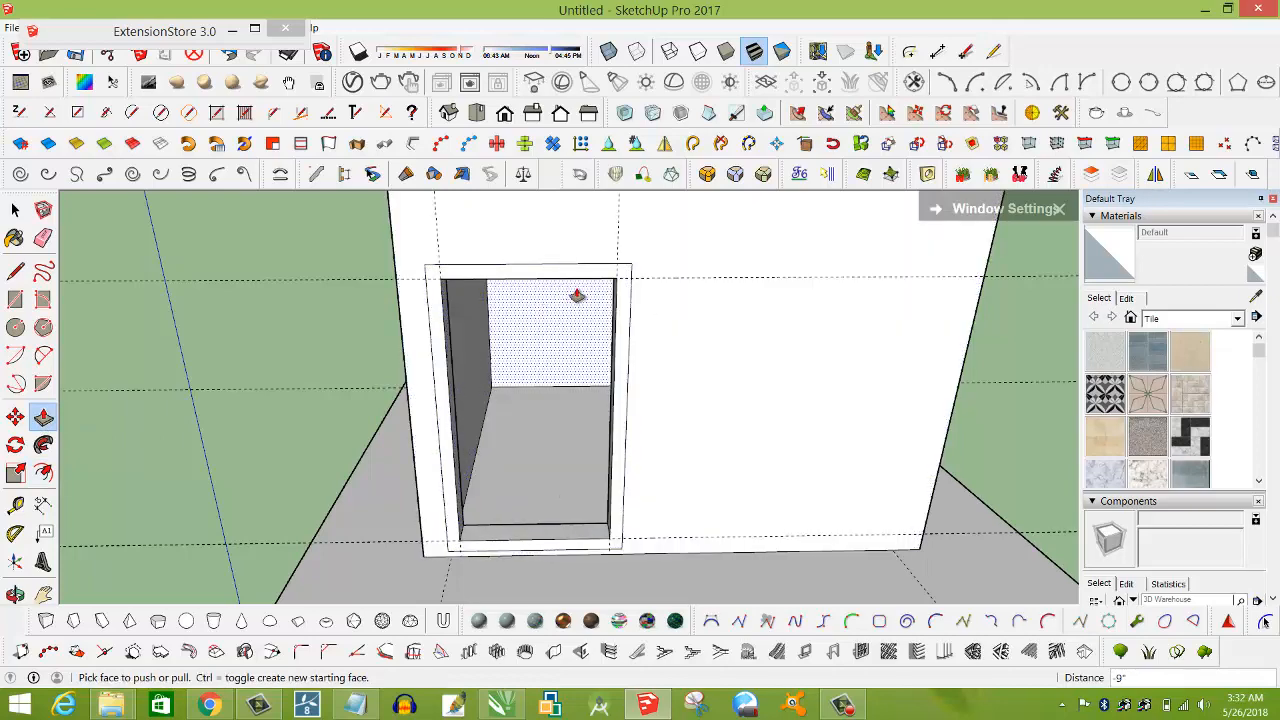
Push the door frame face 4" into the front wall.
{"action": "middle_click_drag", "start_coordinate": [648, 520], "coordinate": [740, 440]}
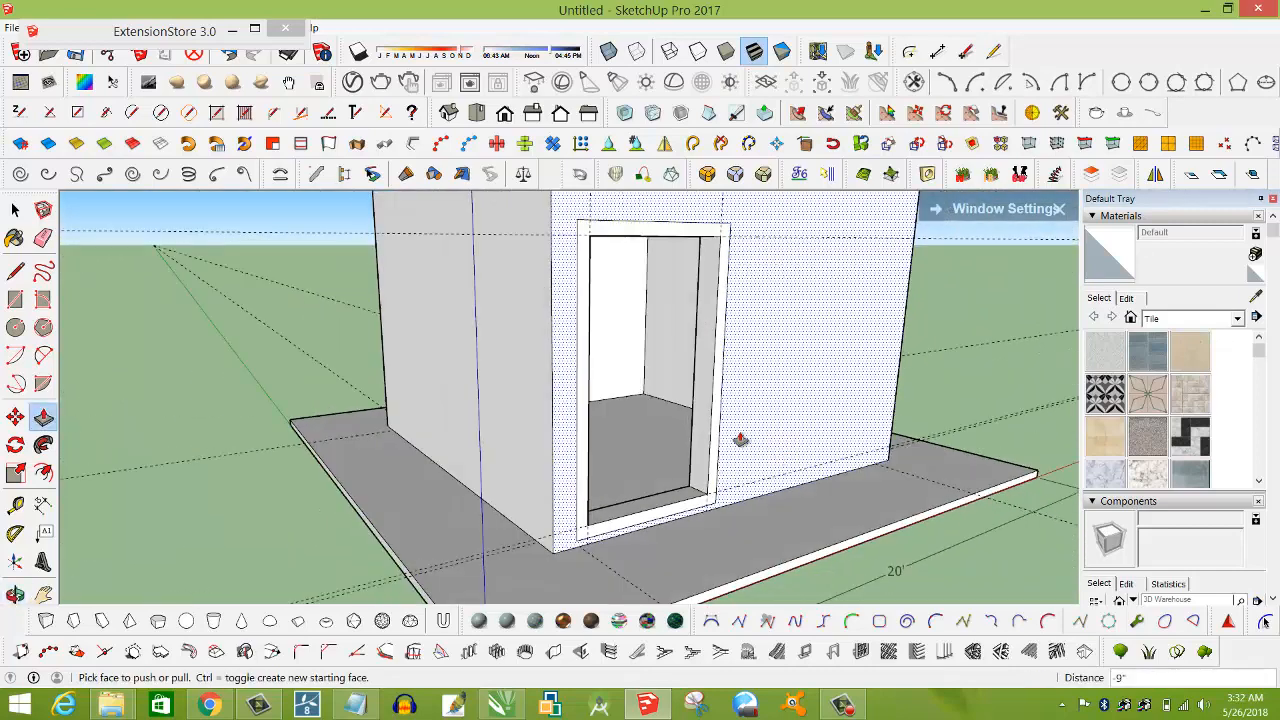
{"action": "scroll", "coordinate": [726, 385], "scroll_direction": "up", "scroll_amount": 4}
{"action": "scroll", "coordinate": [726, 385], "scroll_direction": "up", "scroll_amount": 3}
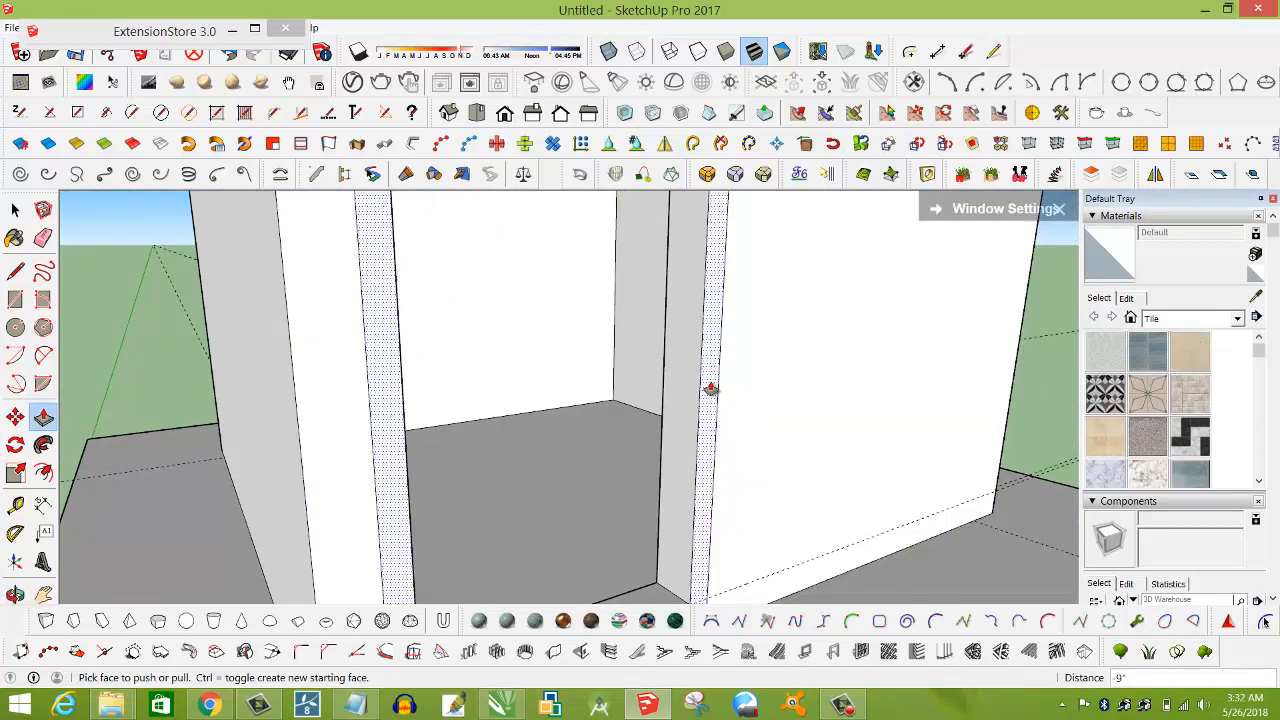
{"action": "left_click", "coordinate": [709, 388]}
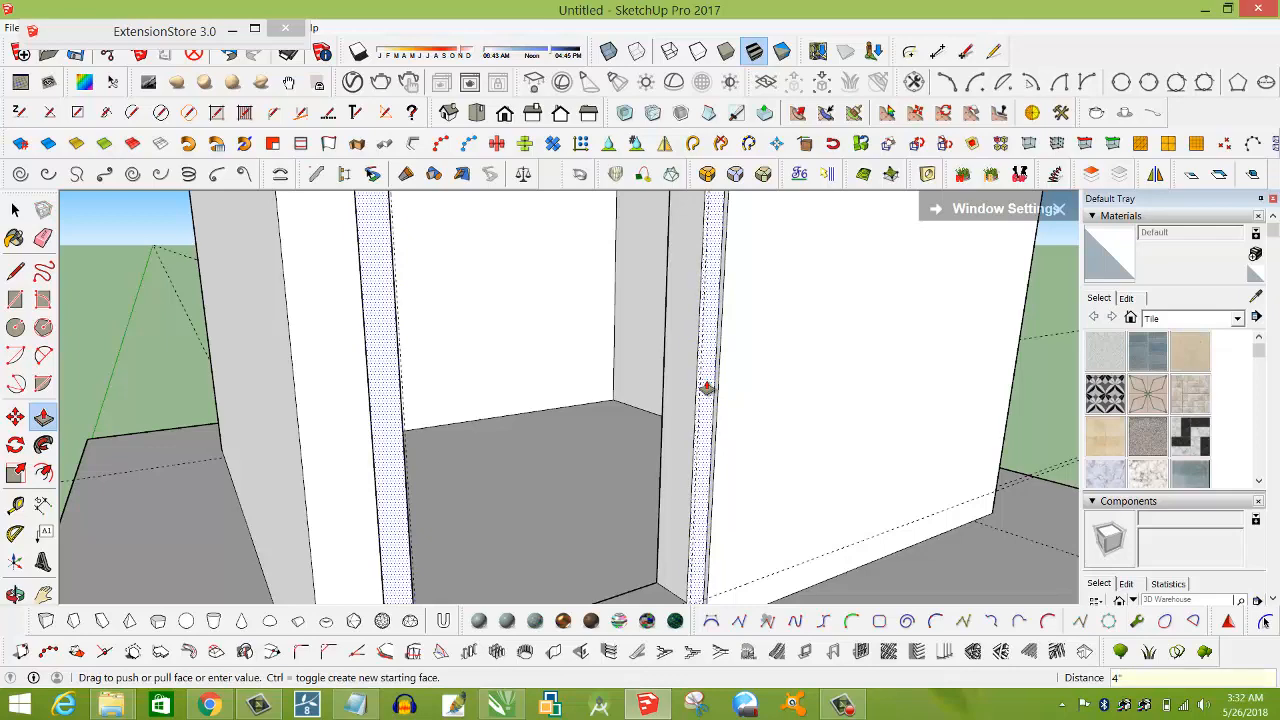
{"action": "left_click", "coordinate": [707, 388]}
{"action": "middle_click_drag", "start_coordinate": [640, 437], "coordinate": [509, 353]}
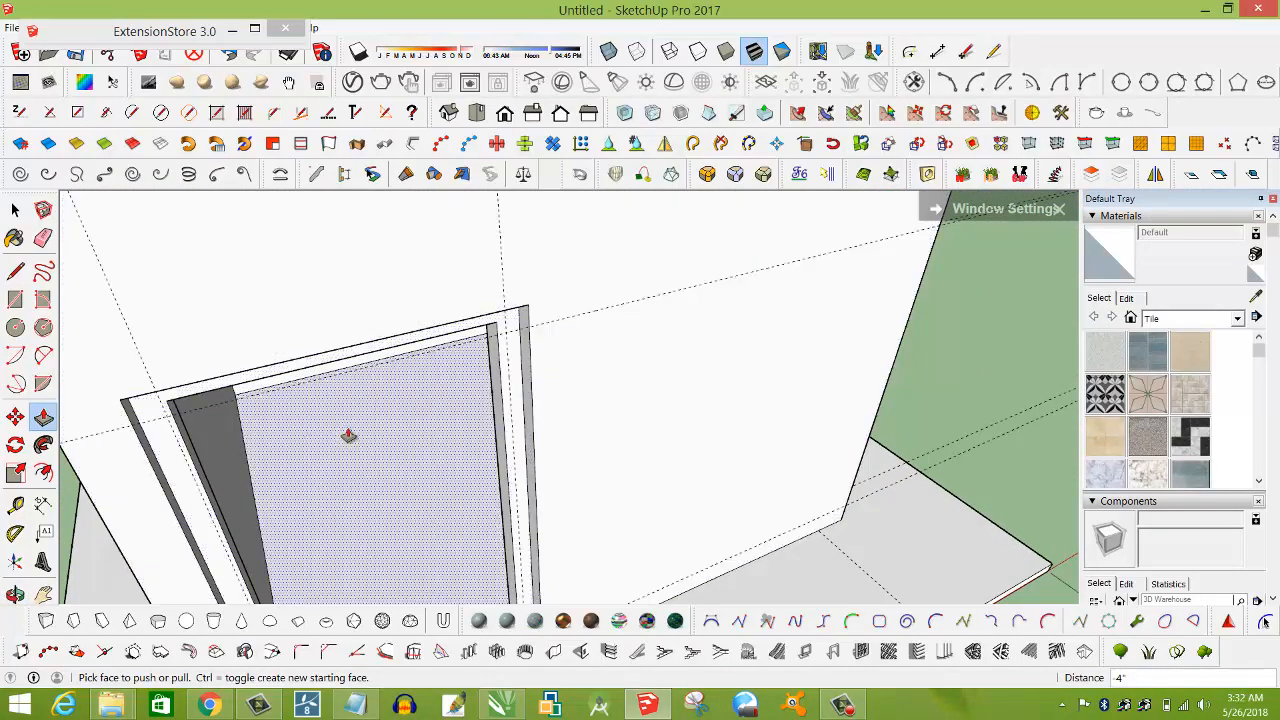
{"action": "middle_click_drag", "start_coordinate": [557, 423], "coordinate": [503, 343]}
{"action": "middle_click_drag", "start_coordinate": [583, 373], "coordinate": [537, 420]}
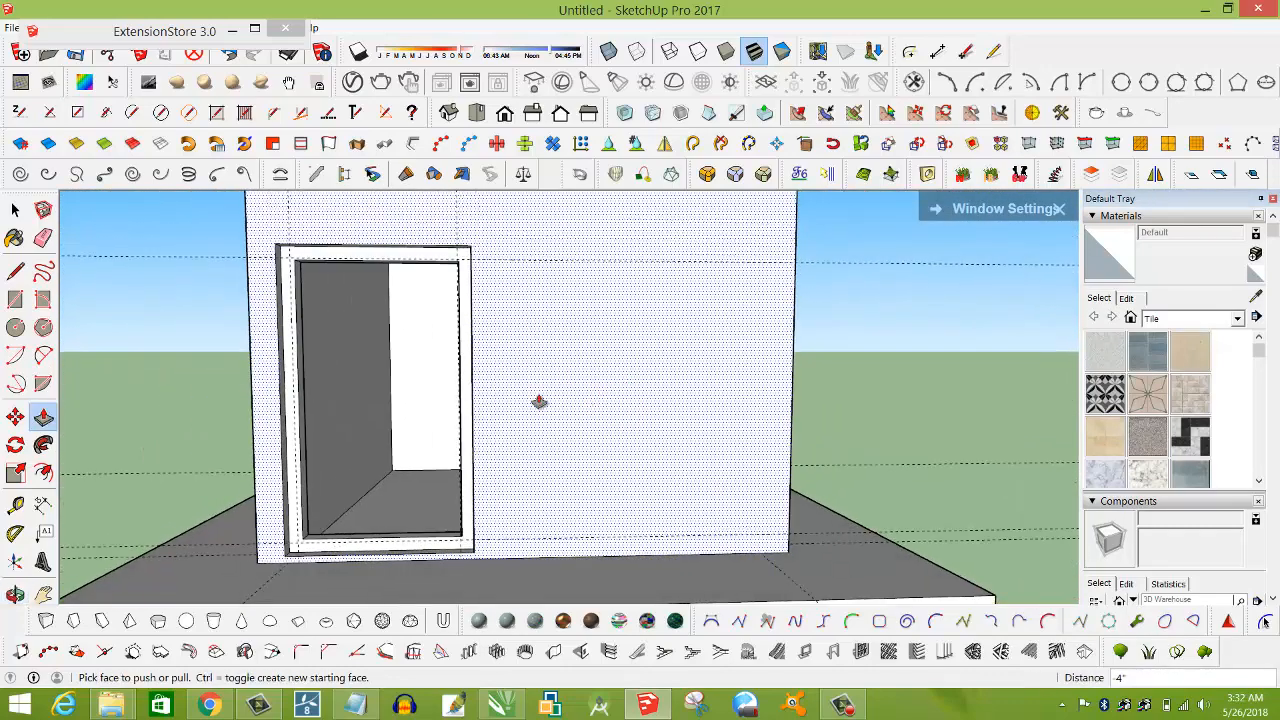
Place vertical guides on the front wall, one 1' beyond the door frame's right edge and another 6' further along.
{"action": "left_click", "coordinate": [15, 505]}
{"action": "left_click", "coordinate": [473, 388]}
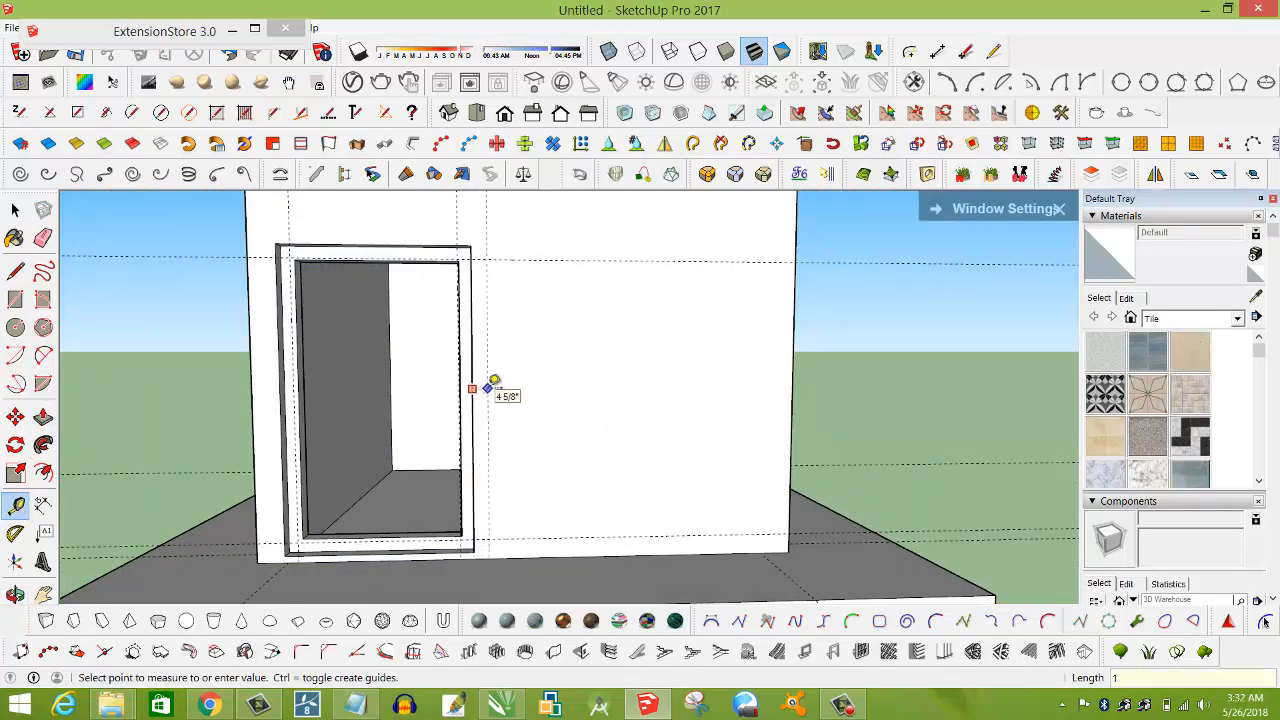
{"action": "type", "text": "1'"}
{"action": "key", "text": "Return"}
{"action": "left_click", "coordinate": [512, 377]}
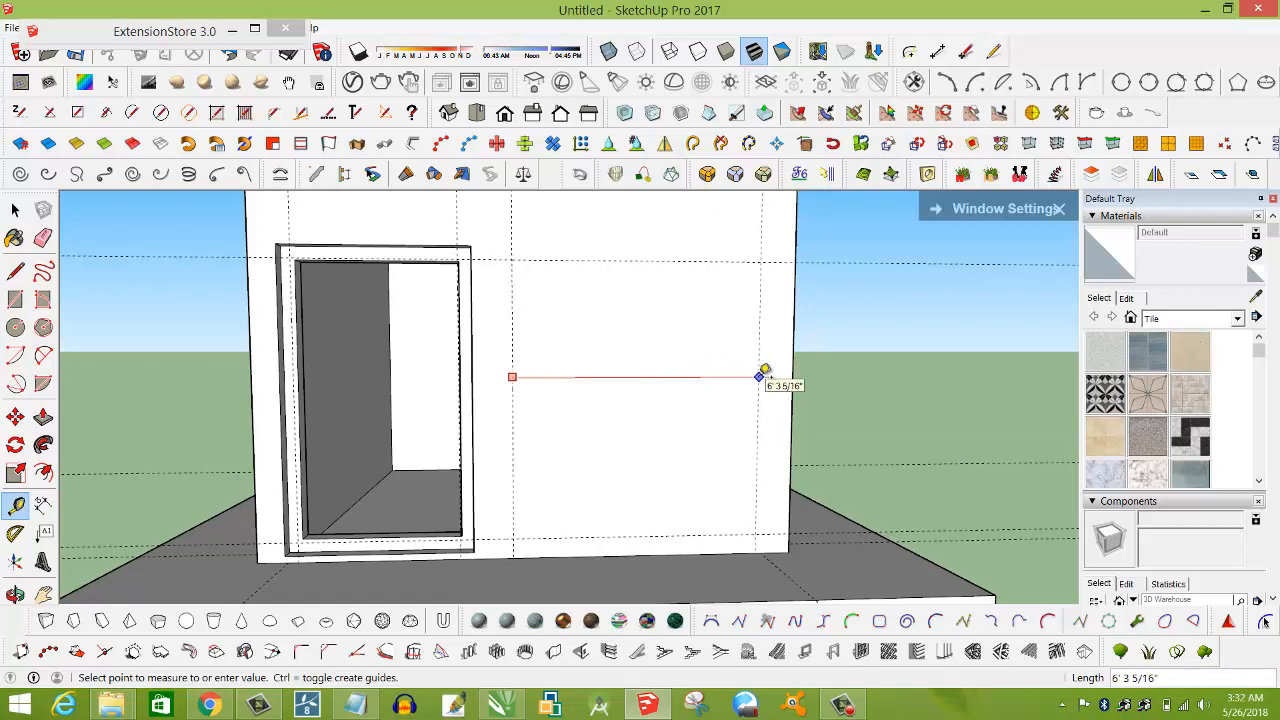
{"action": "type", "text": "6'"}
{"action": "key", "text": "Return"}
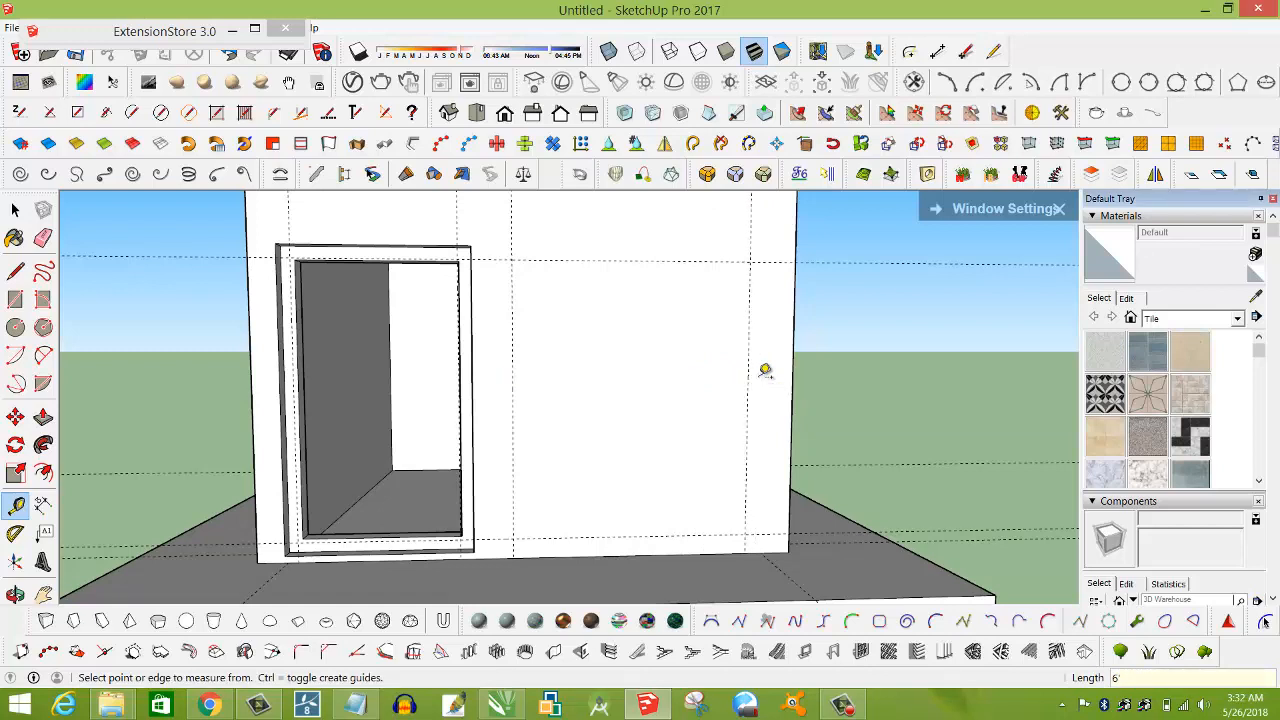
Place horizontal guides on the front wall, one 3' above its bottom edge and another 4' above that guide.
{"action": "left_click", "coordinate": [622, 555]}
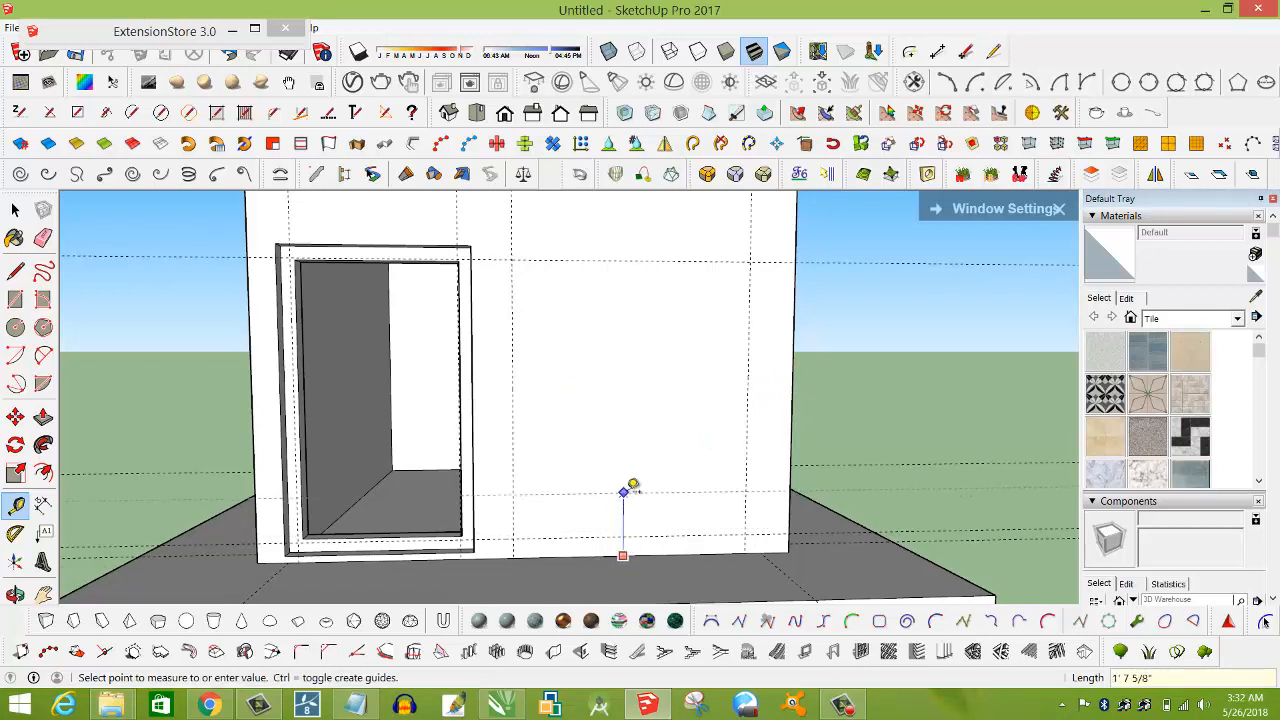
{"action": "type", "text": "3'"}
{"action": "key", "text": "Return"}
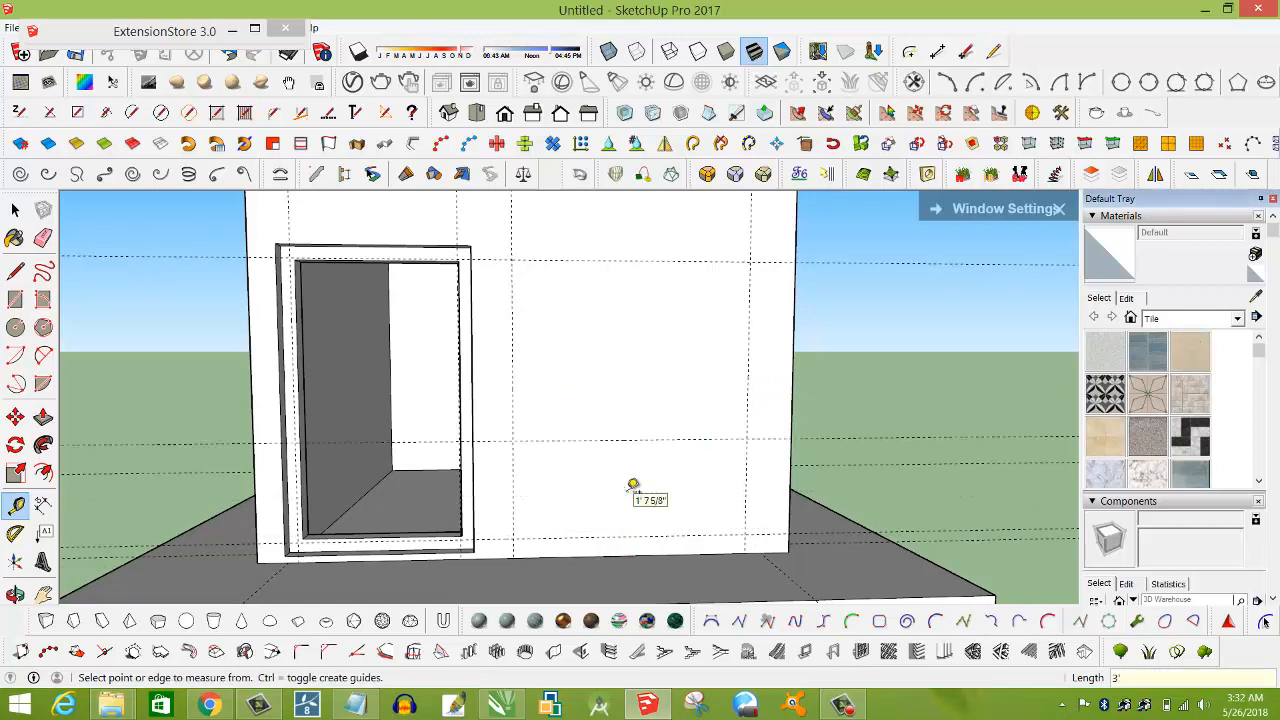
{"action": "left_click", "coordinate": [625, 437]}
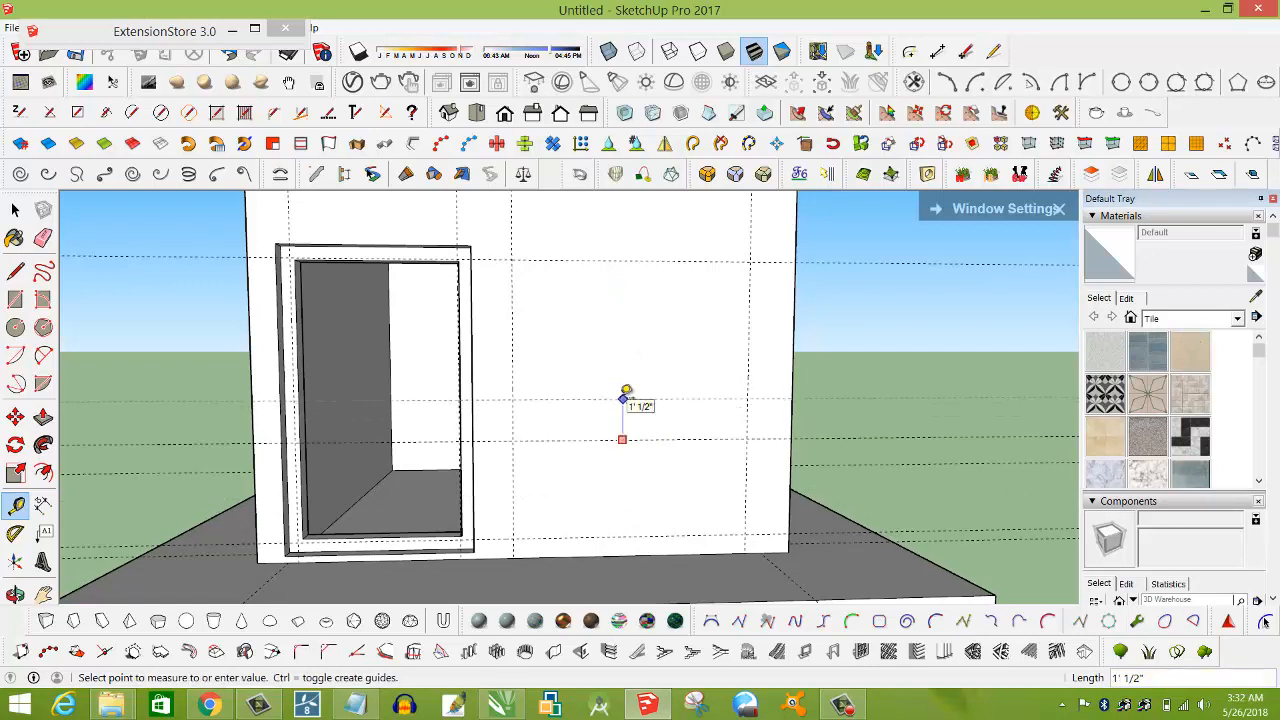
{"action": "left_click", "coordinate": [626, 390]}
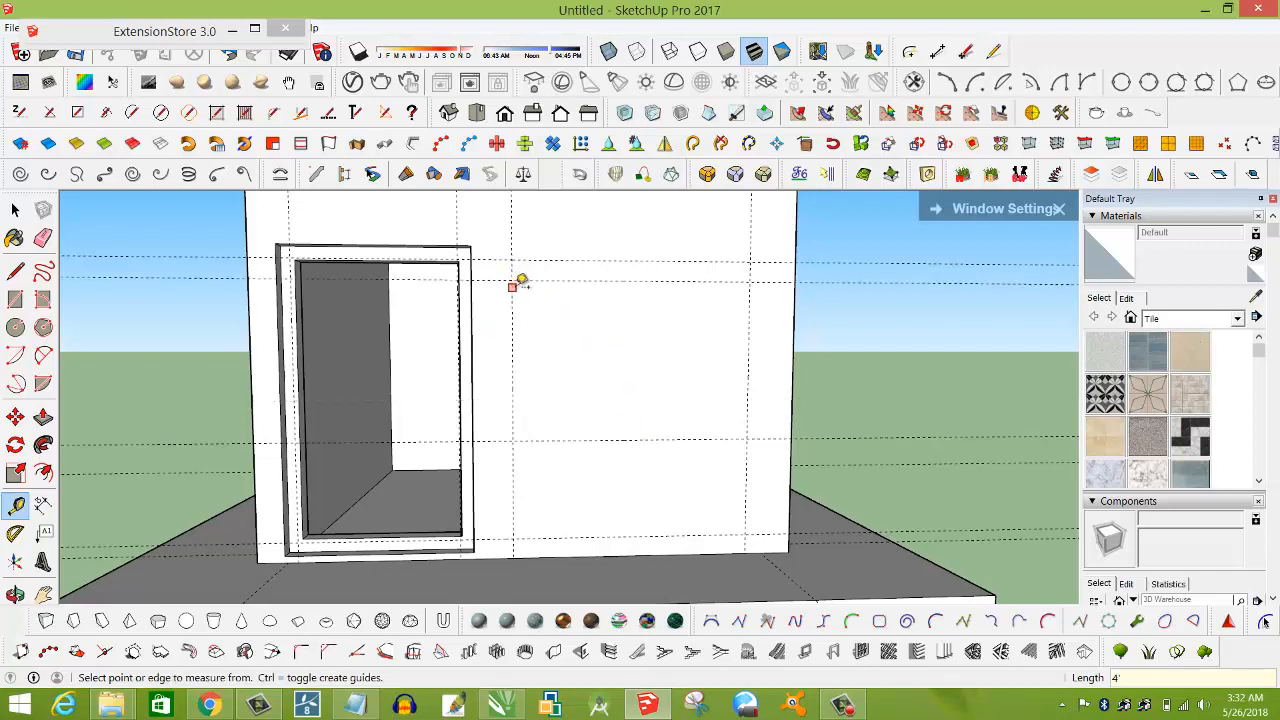
Draw a closed 6' by 4' window outline through the new guide intersections and cut the opening through the front wall.
{"action": "left_click", "coordinate": [15, 271]}
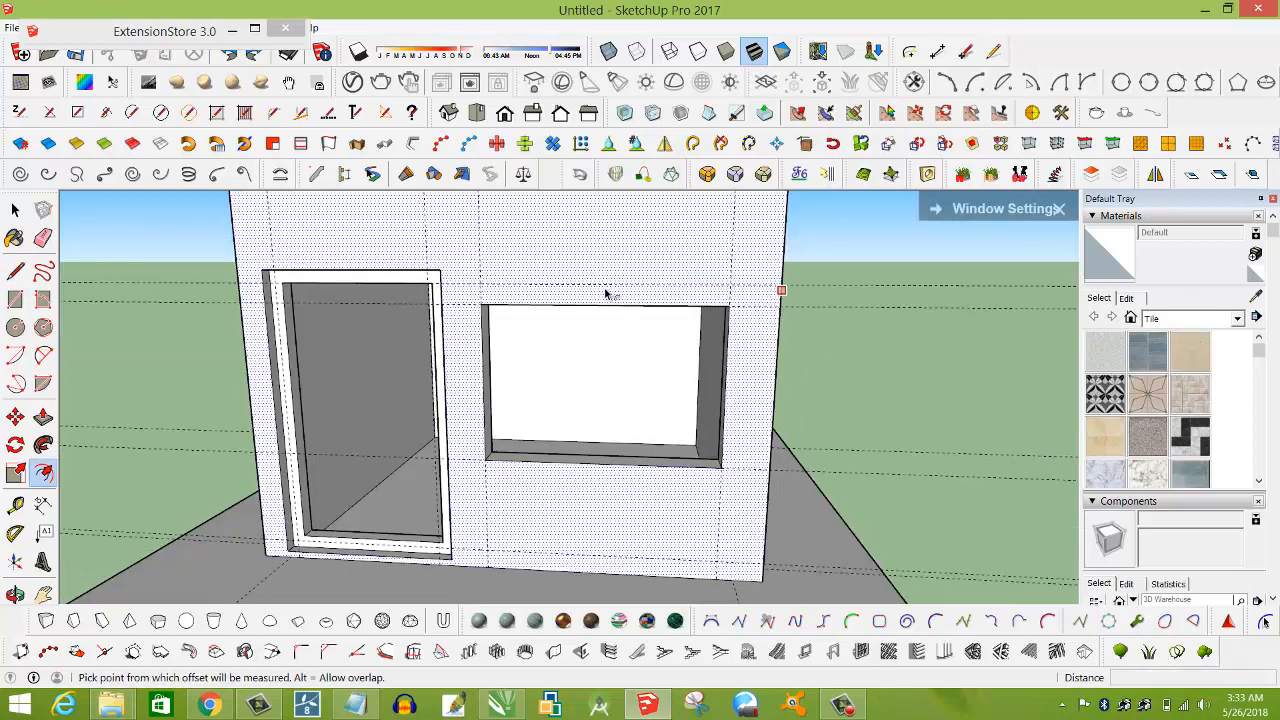
Place horizontal guides above the window, one 6" above its top edge and another 4" above that guide.
{"action": "scroll", "coordinate": [605, 293], "scroll_direction": "up", "scroll_amount": 5}
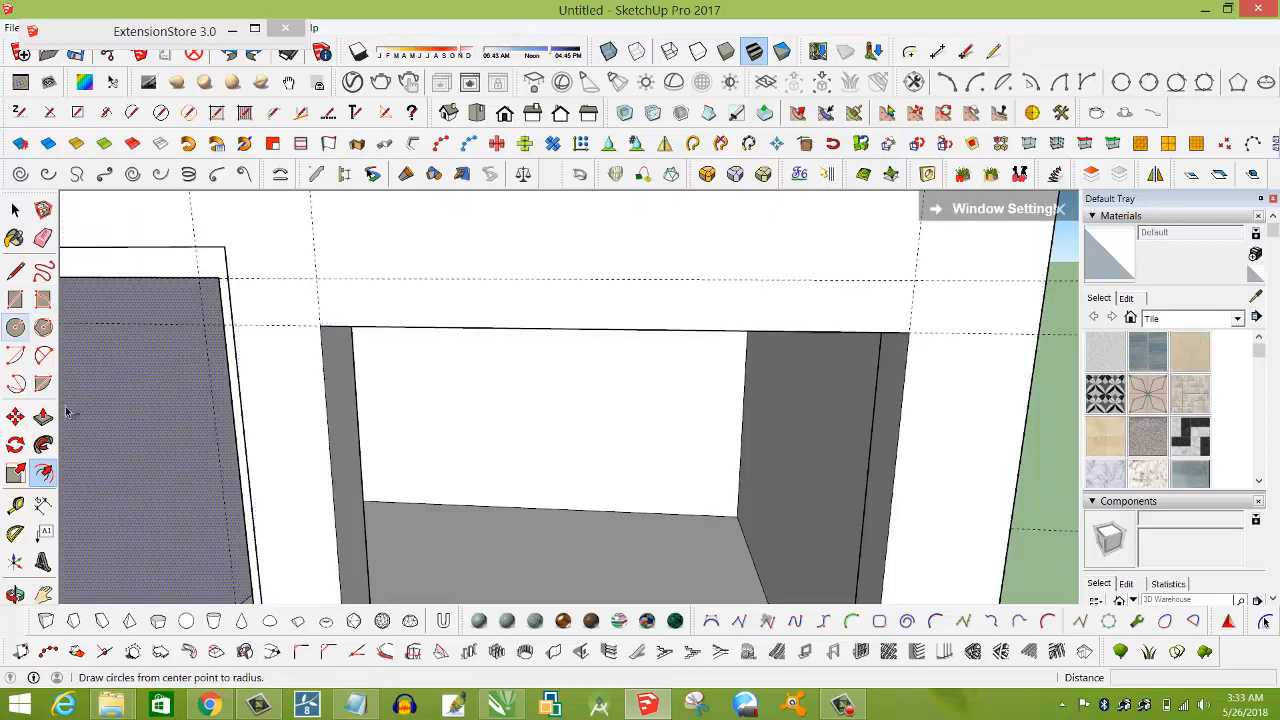
{"action": "left_click", "coordinate": [15, 505]}
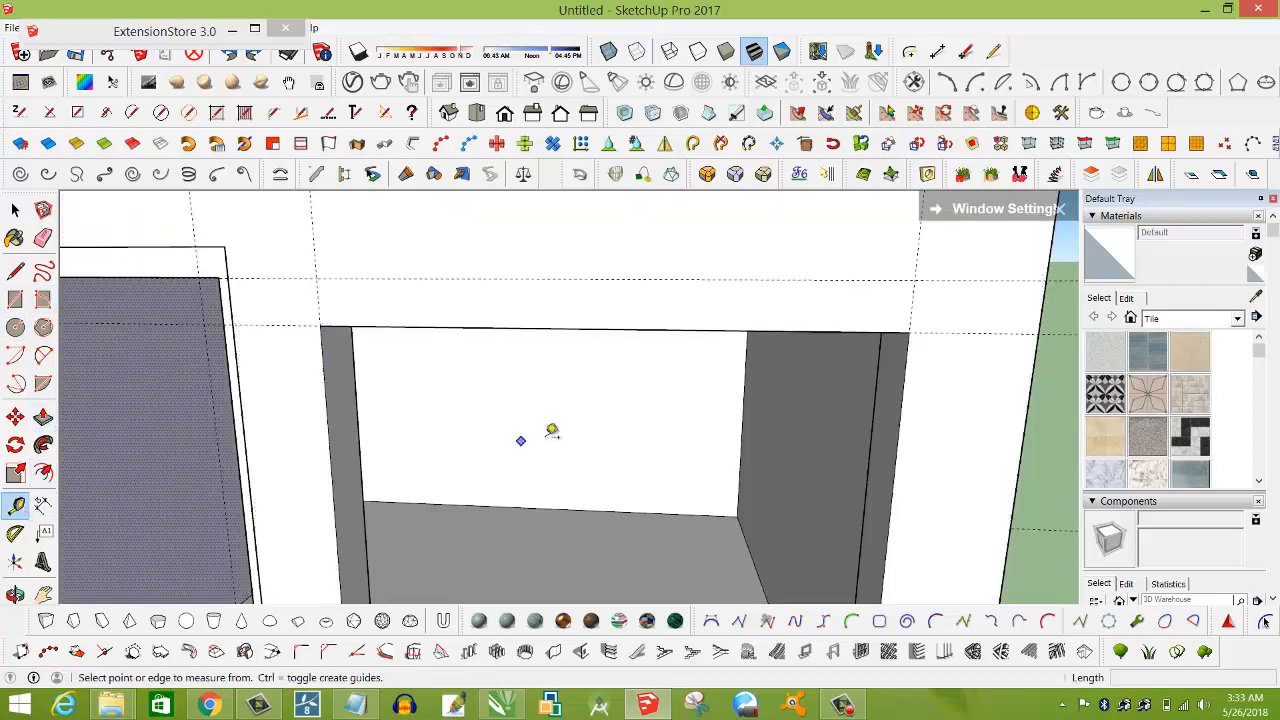
{"action": "left_click", "coordinate": [636, 327]}
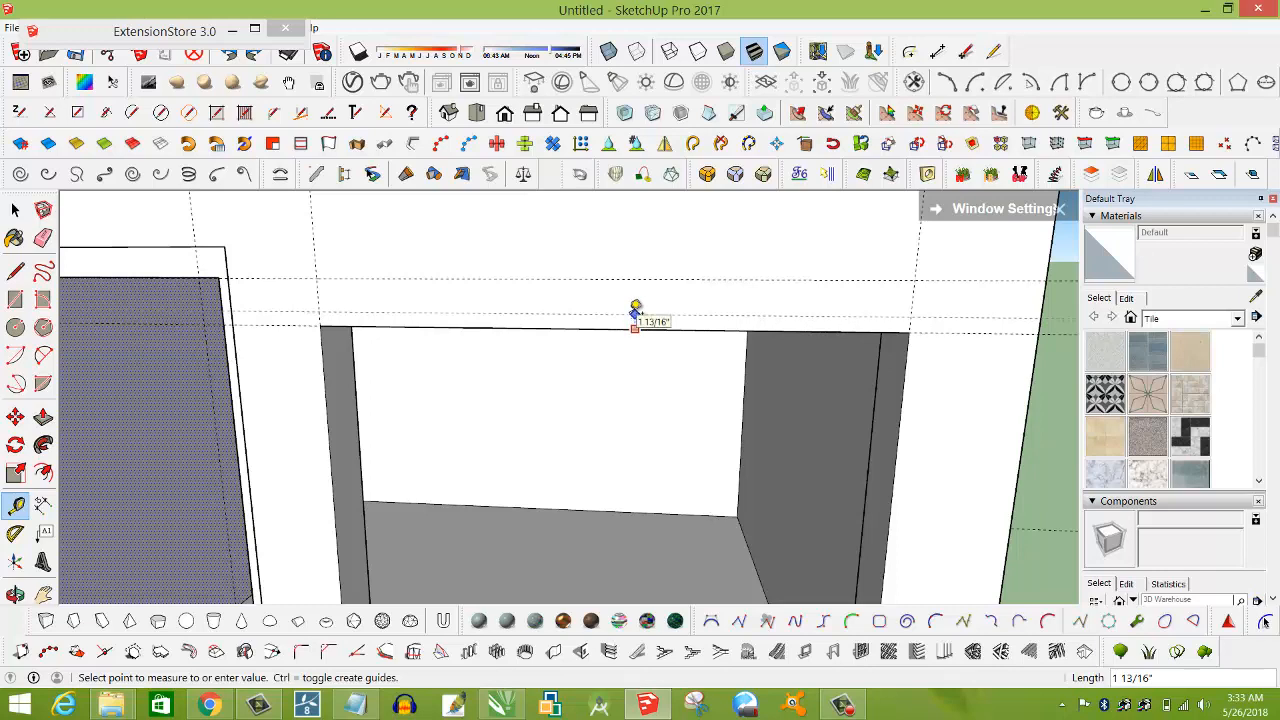
{"action": "type", "text": "6"}
{"action": "key", "text": "Return"}
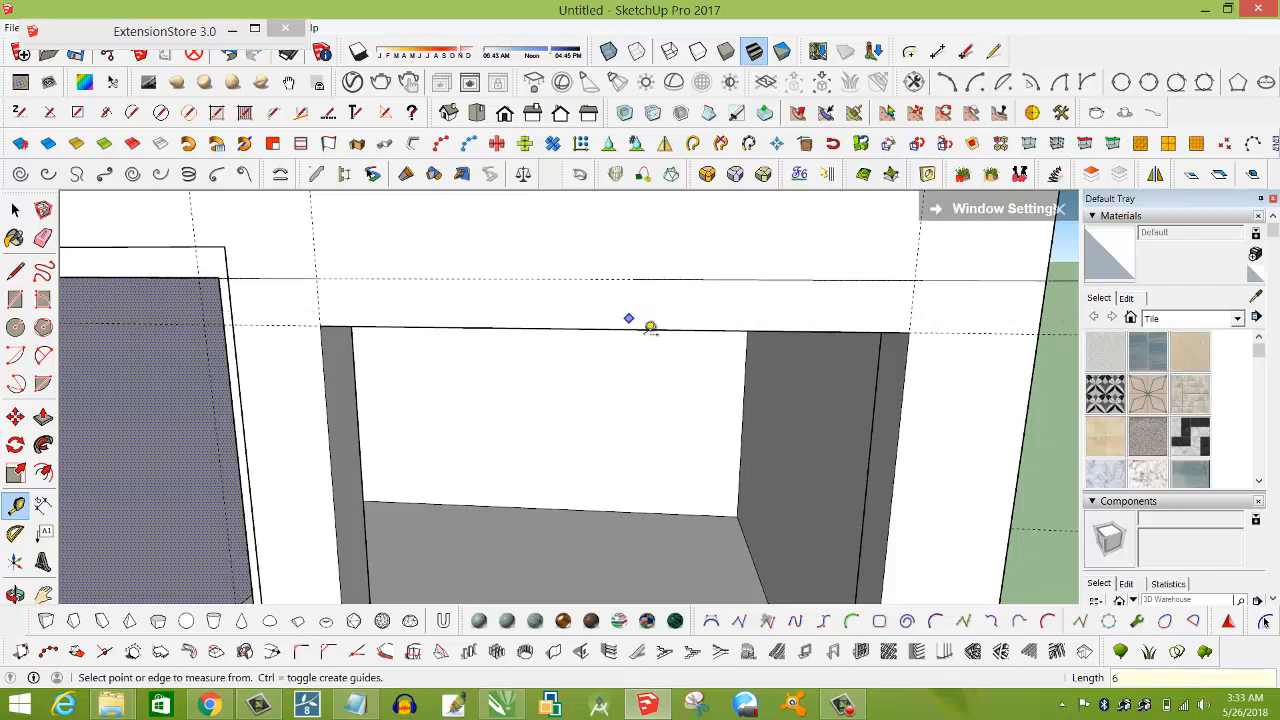
{"action": "left_click", "coordinate": [595, 278]}
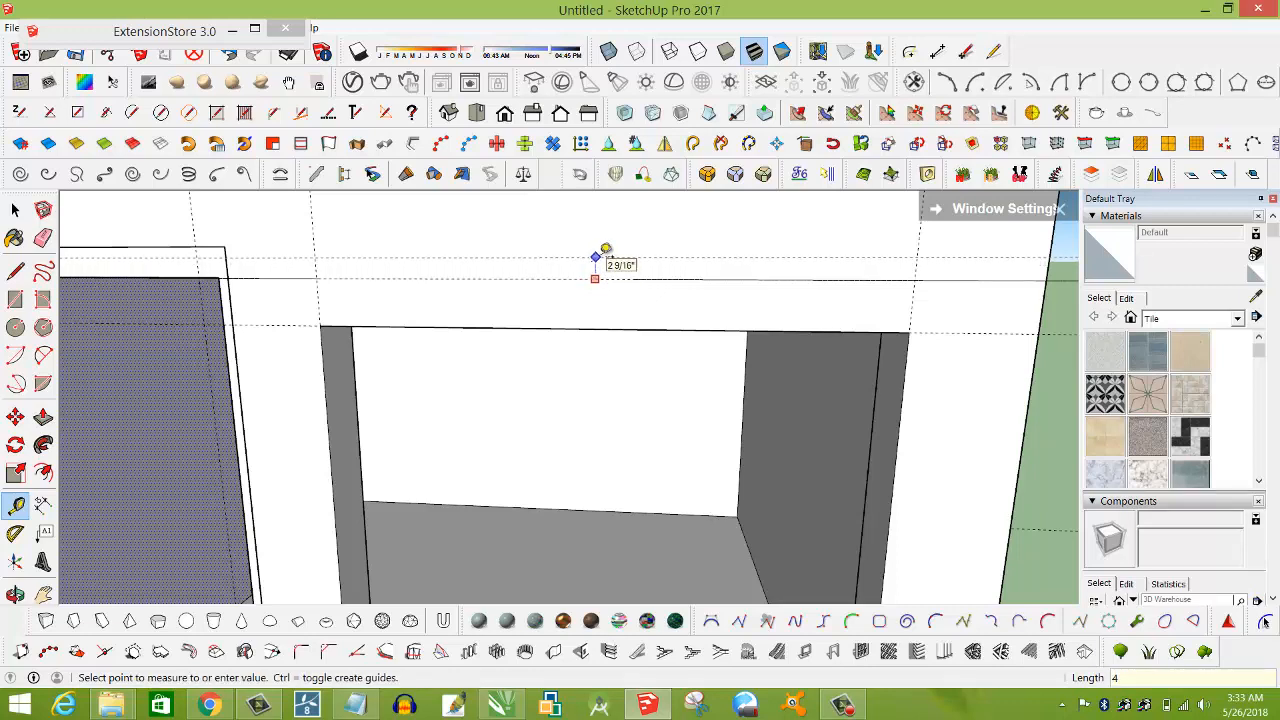
{"action": "key", "text": "Return"}
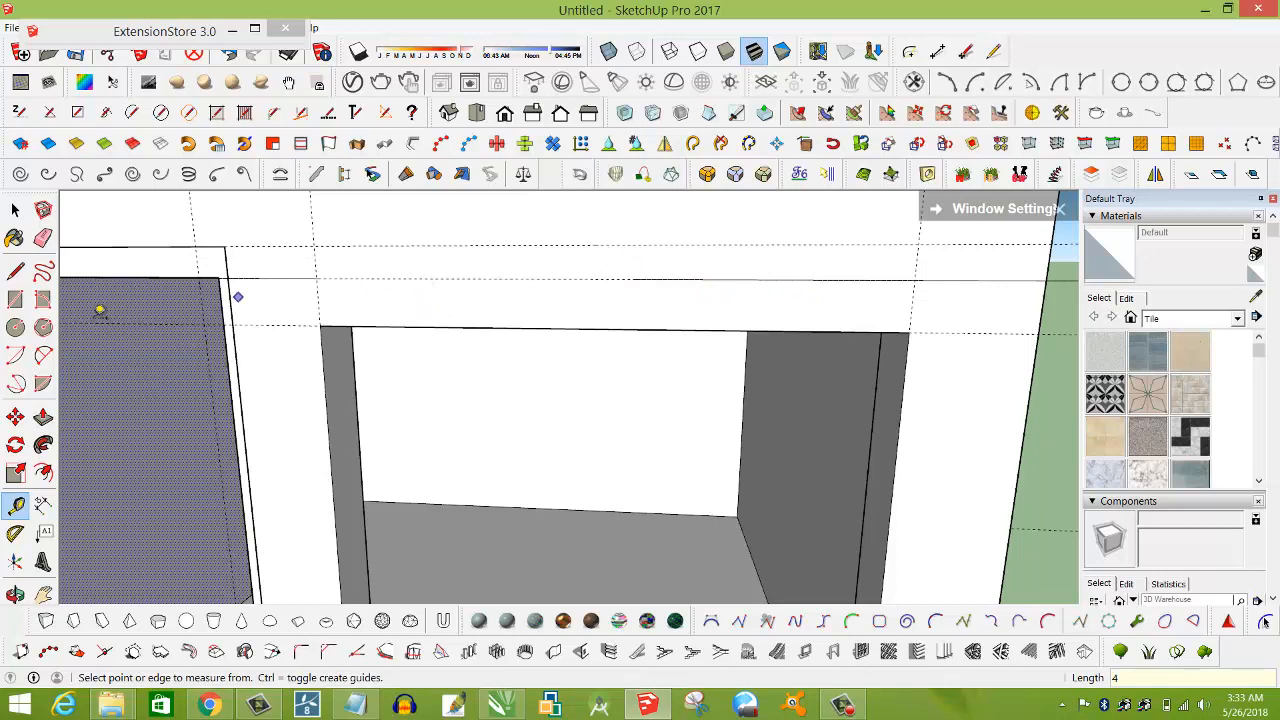
Draw a closed 6' by 4" strip above the window with the Line tool through the guide intersections.
{"action": "left_click", "coordinate": [15, 270]}
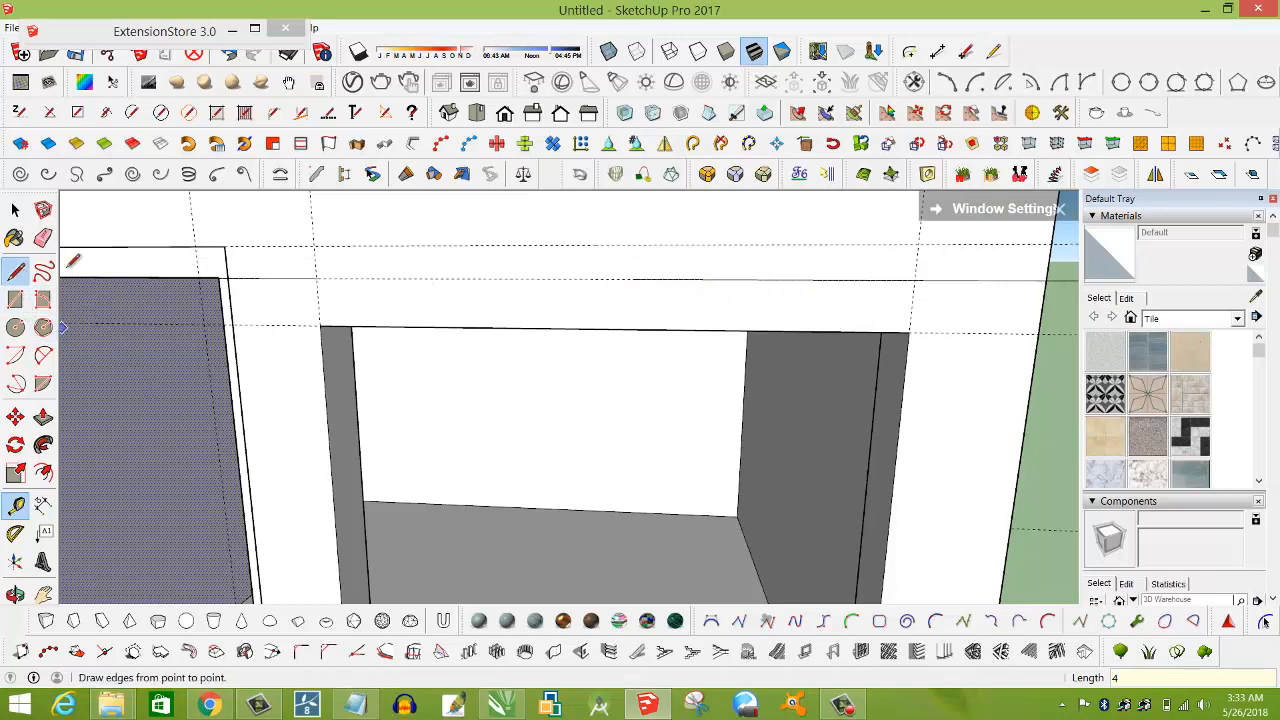
{"action": "left_click", "coordinate": [314, 245]}
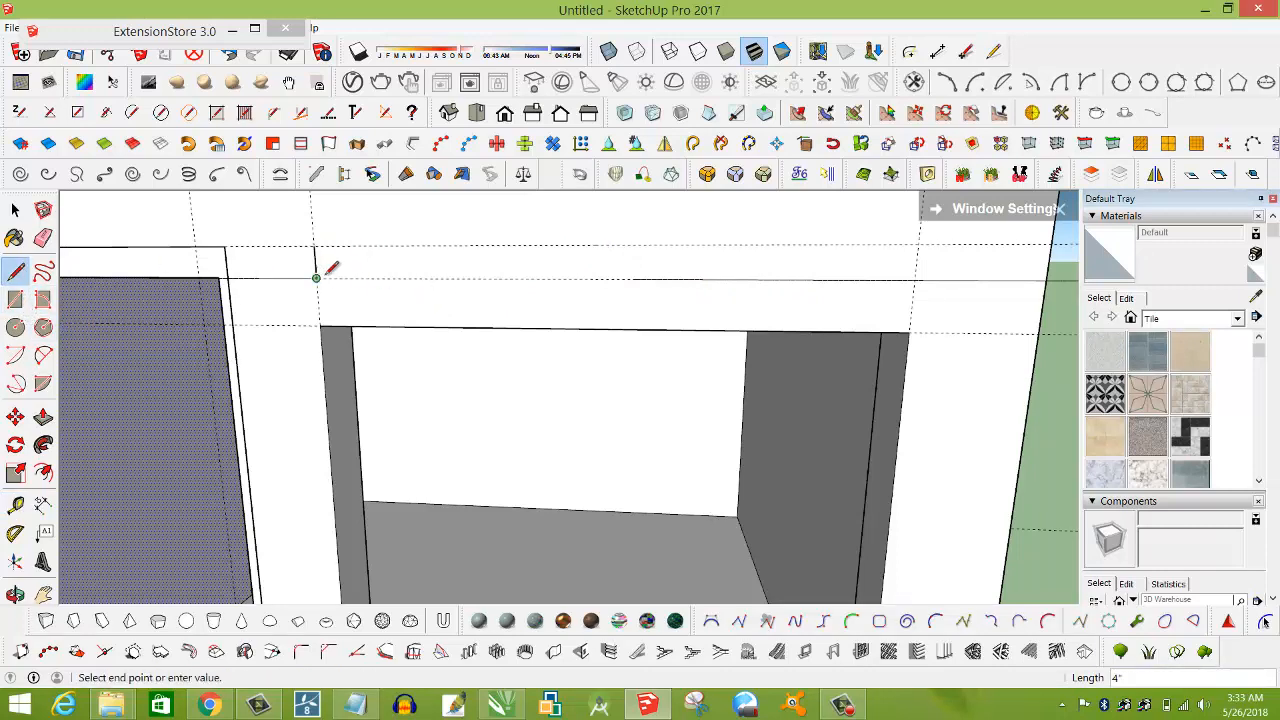
{"action": "left_click", "coordinate": [914, 279]}
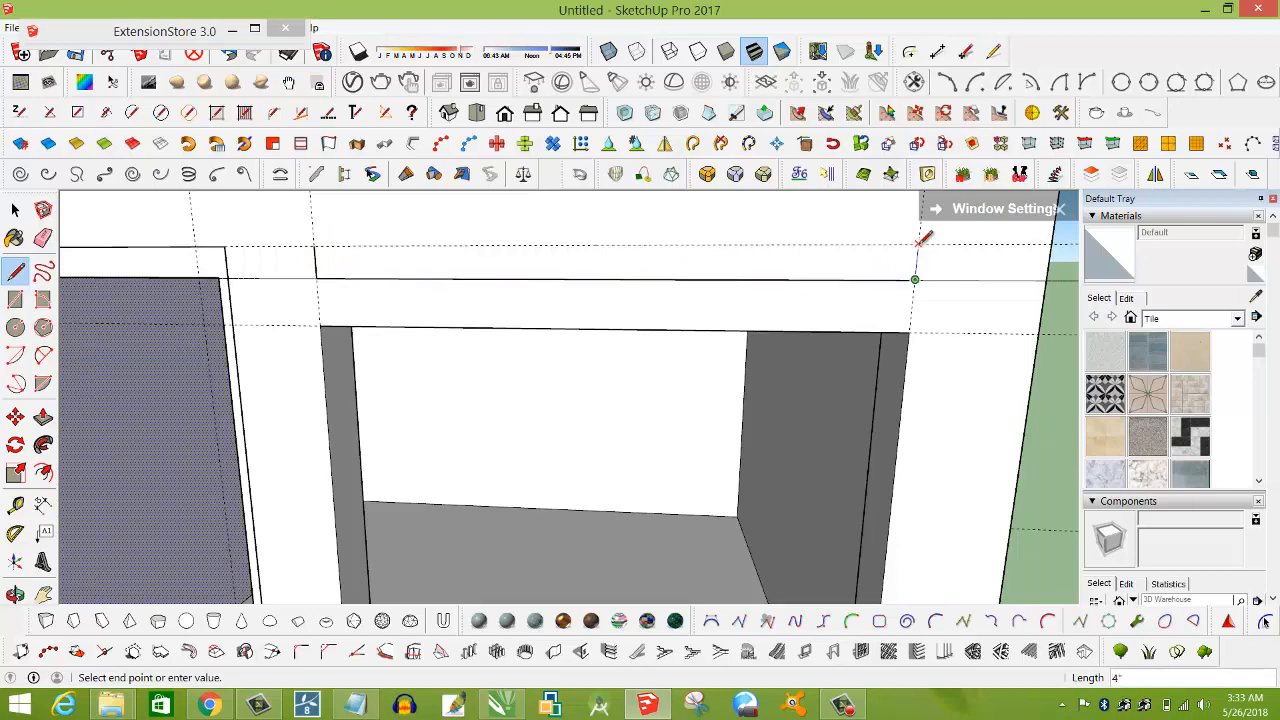
{"action": "left_click", "coordinate": [917, 245]}
{"action": "left_click", "coordinate": [314, 245]}
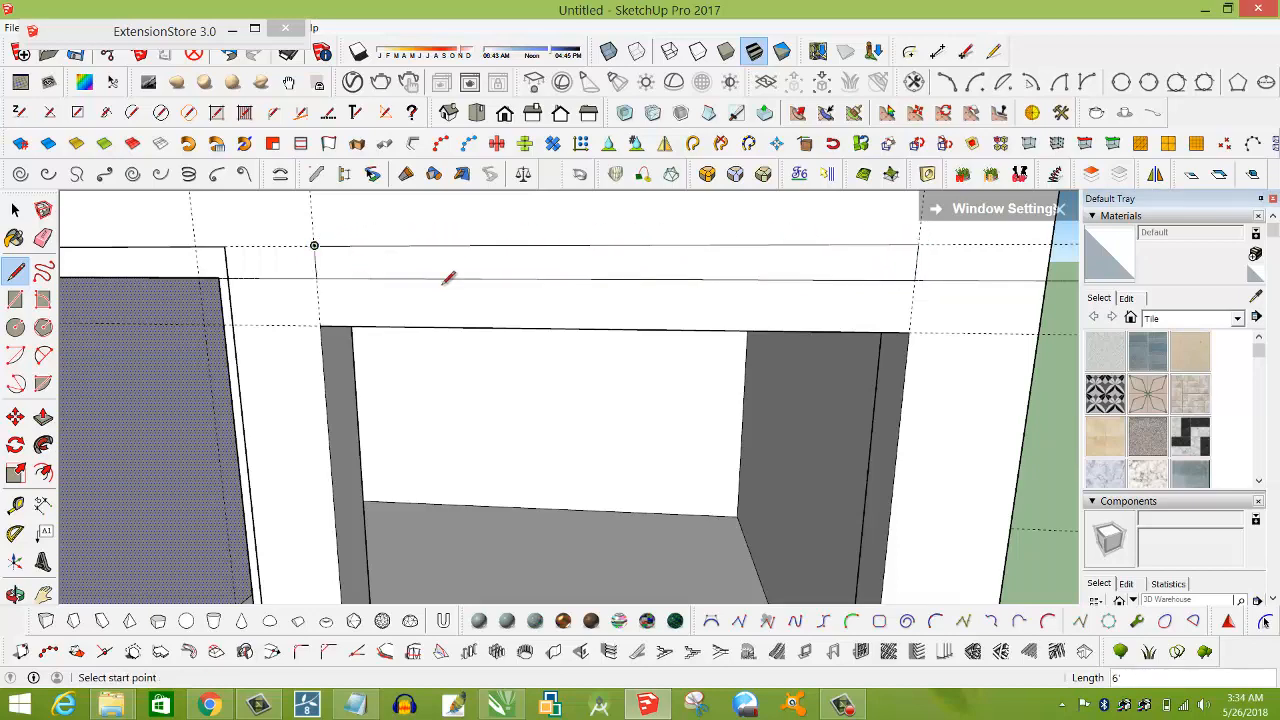
{"action": "middle_click_drag", "start_coordinate": [694, 304], "coordinate": [516, 345]}
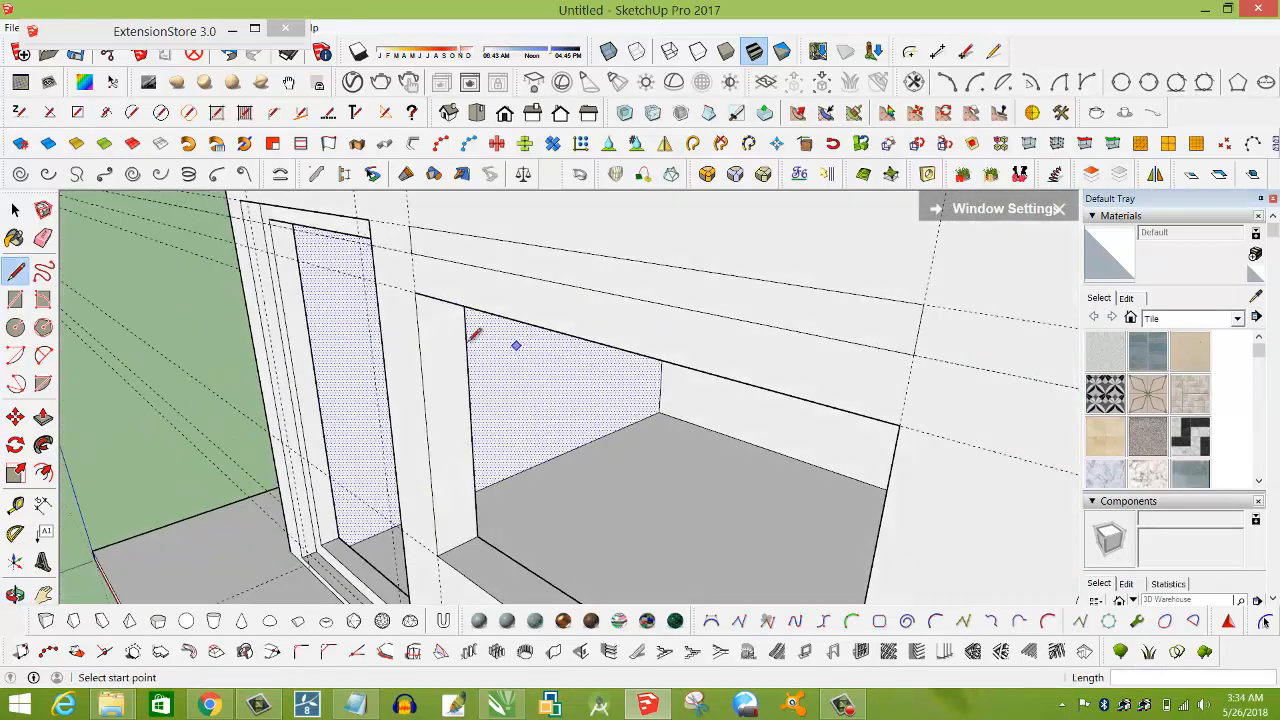
Pull the strip above the window 3' outward with Push/Pull to form a sunshade slab.
{"action": "left_click", "coordinate": [43, 416]}
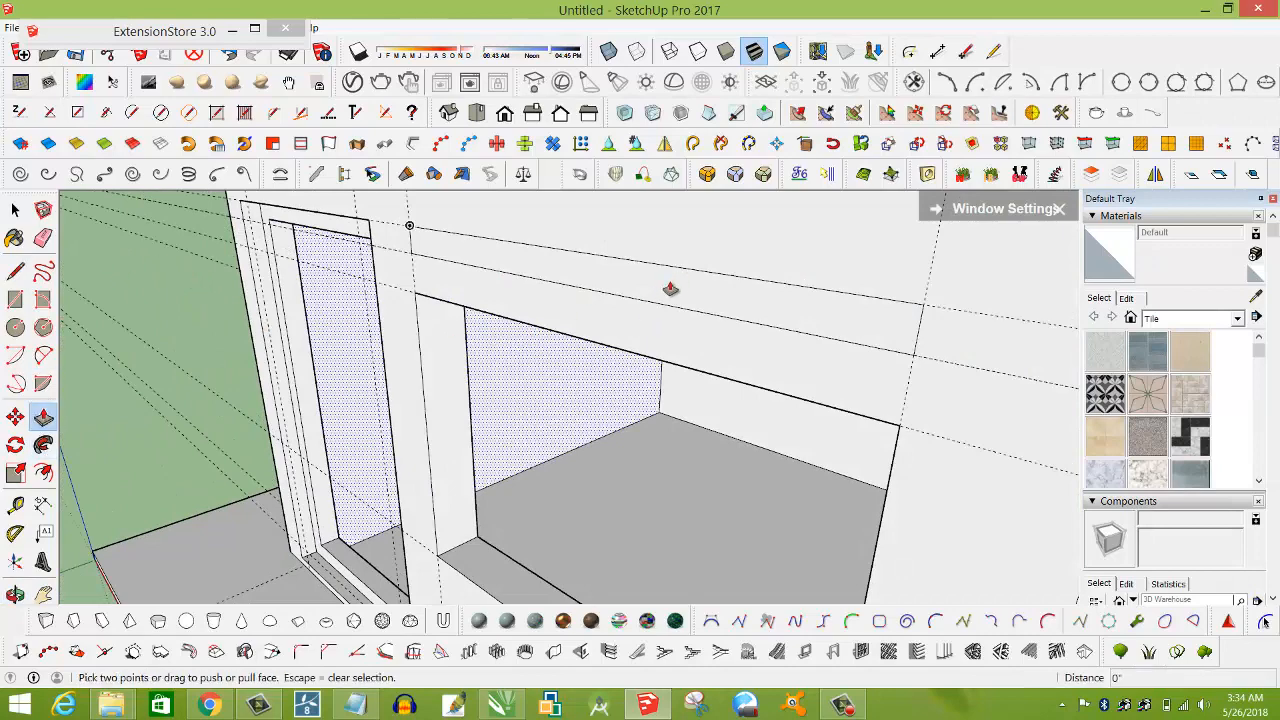
{"action": "middle_click_drag", "start_coordinate": [485, 292], "coordinate": [683, 277]}
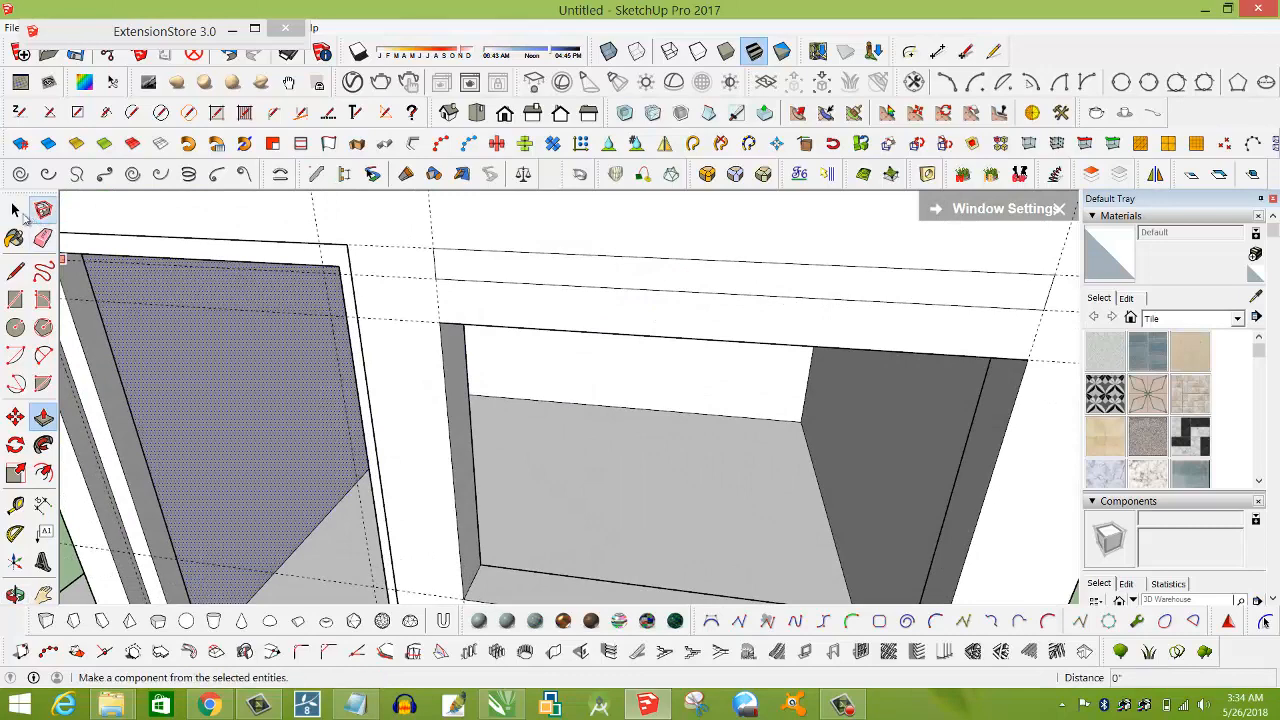
{"action": "left_click", "coordinate": [15, 209]}
{"action": "left_click", "coordinate": [578, 272]}
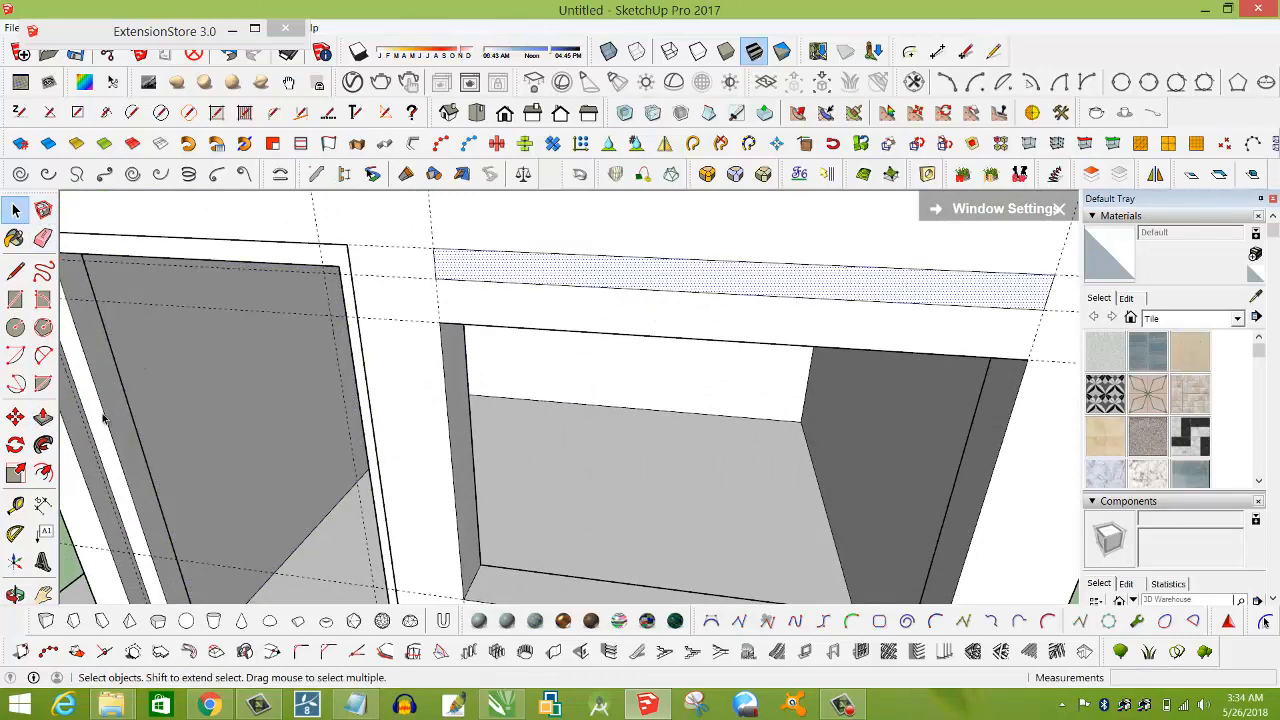
{"action": "left_click", "coordinate": [43, 416]}
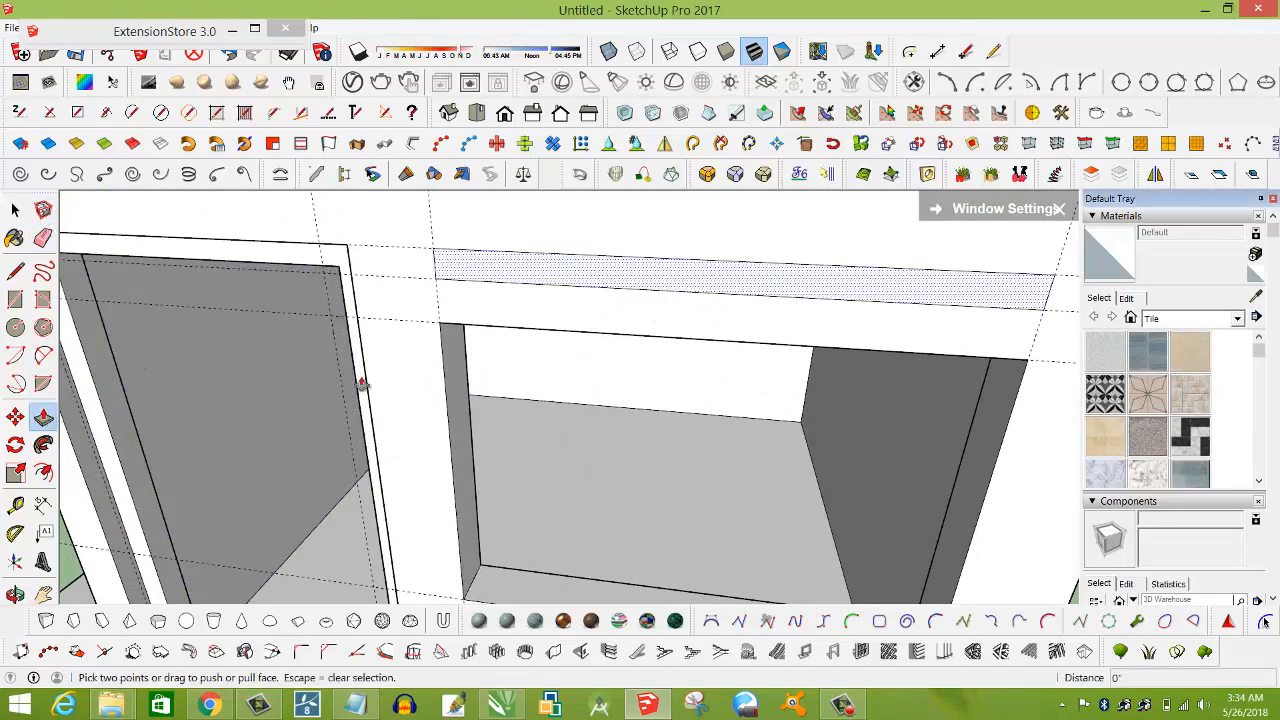
{"action": "left_click", "coordinate": [685, 280]}
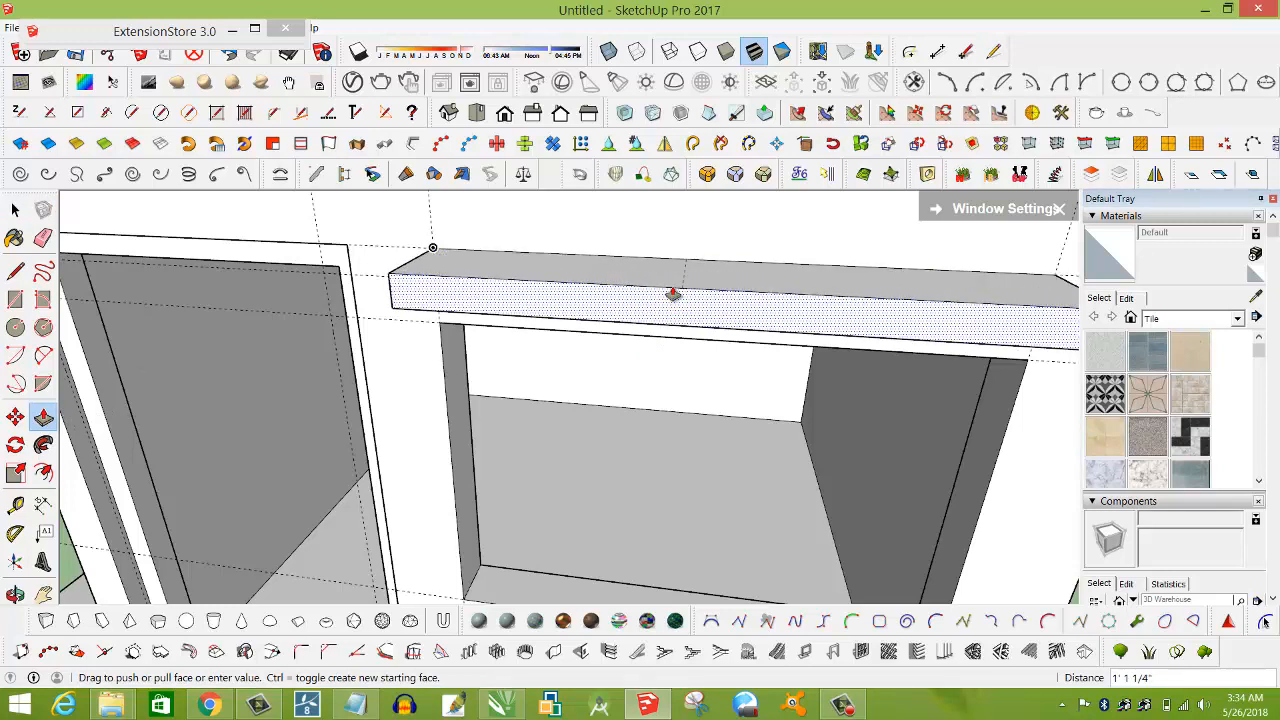
{"action": "key", "text": "Return"}
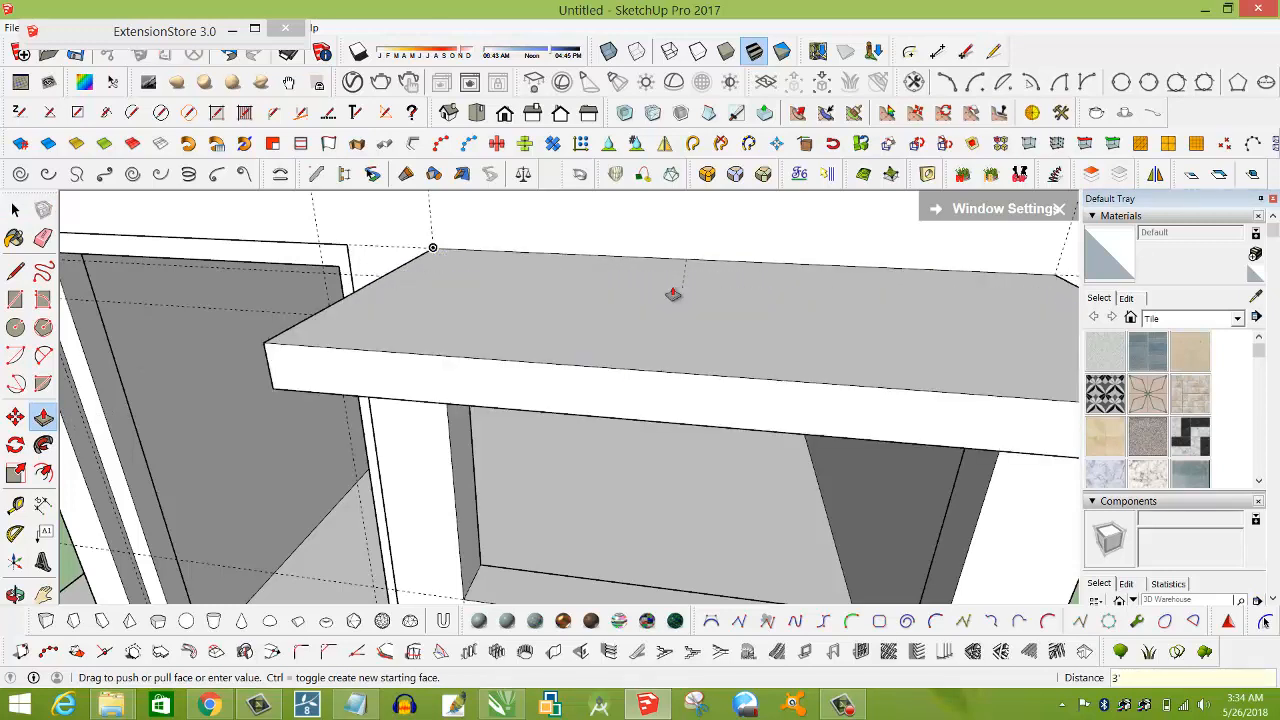
Examine the sunshade, window, door and open wall tops from the front, from above and from a distance.
{"action": "scroll", "coordinate": [714, 326], "scroll_direction": "down", "scroll_amount": 5}
{"action": "middle_click_drag", "start_coordinate": [749, 330], "coordinate": [765, 381]}
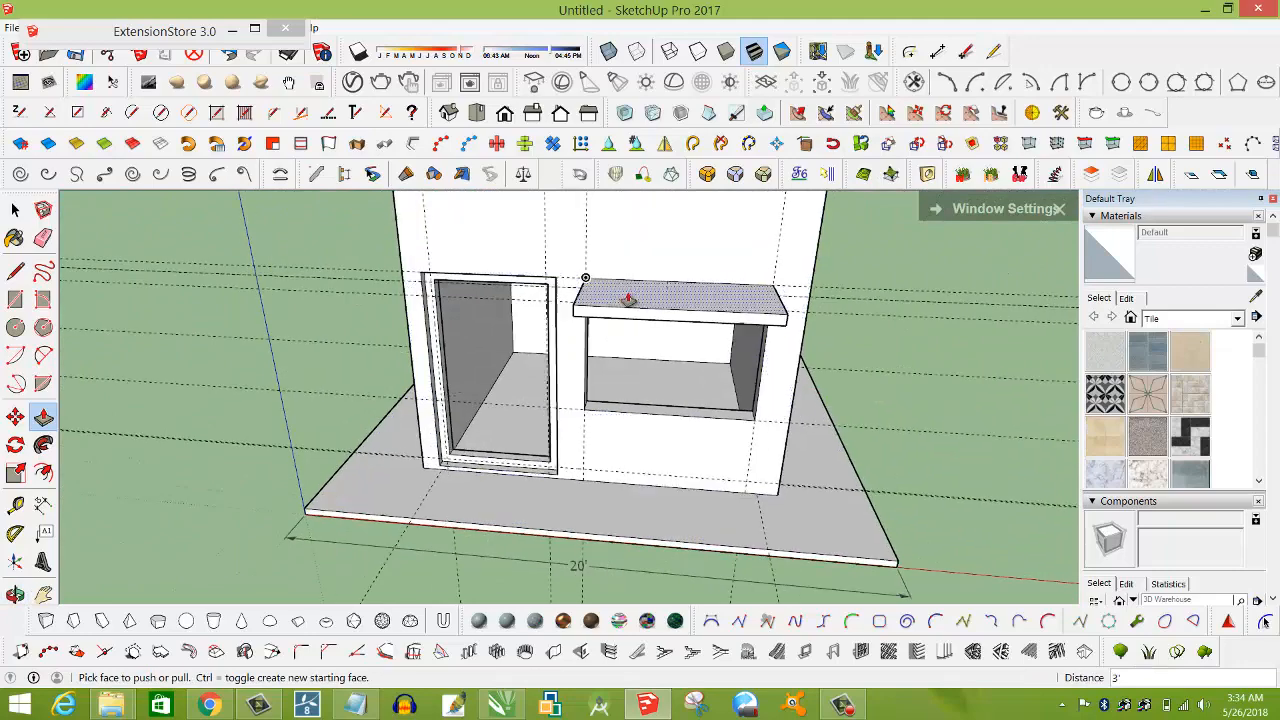
{"action": "scroll", "coordinate": [628, 300], "scroll_direction": "up", "scroll_amount": 2}
{"action": "middle_click_drag", "start_coordinate": [657, 363], "coordinate": [717, 298]}
{"action": "scroll", "coordinate": [772, 392], "scroll_direction": "up", "scroll_amount": 3}
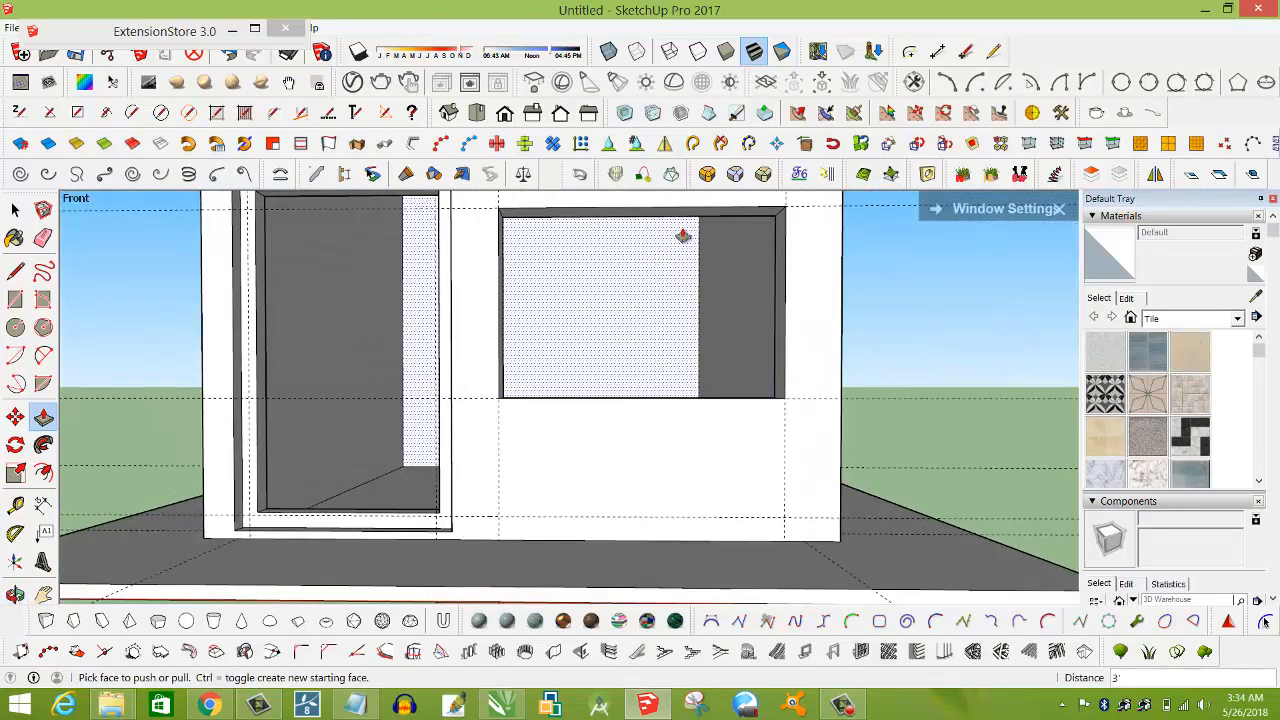
{"action": "scroll", "coordinate": [574, 340], "scroll_direction": "down", "scroll_amount": 5}
{"action": "middle_click_drag", "start_coordinate": [574, 340], "coordinate": [600, 480]}
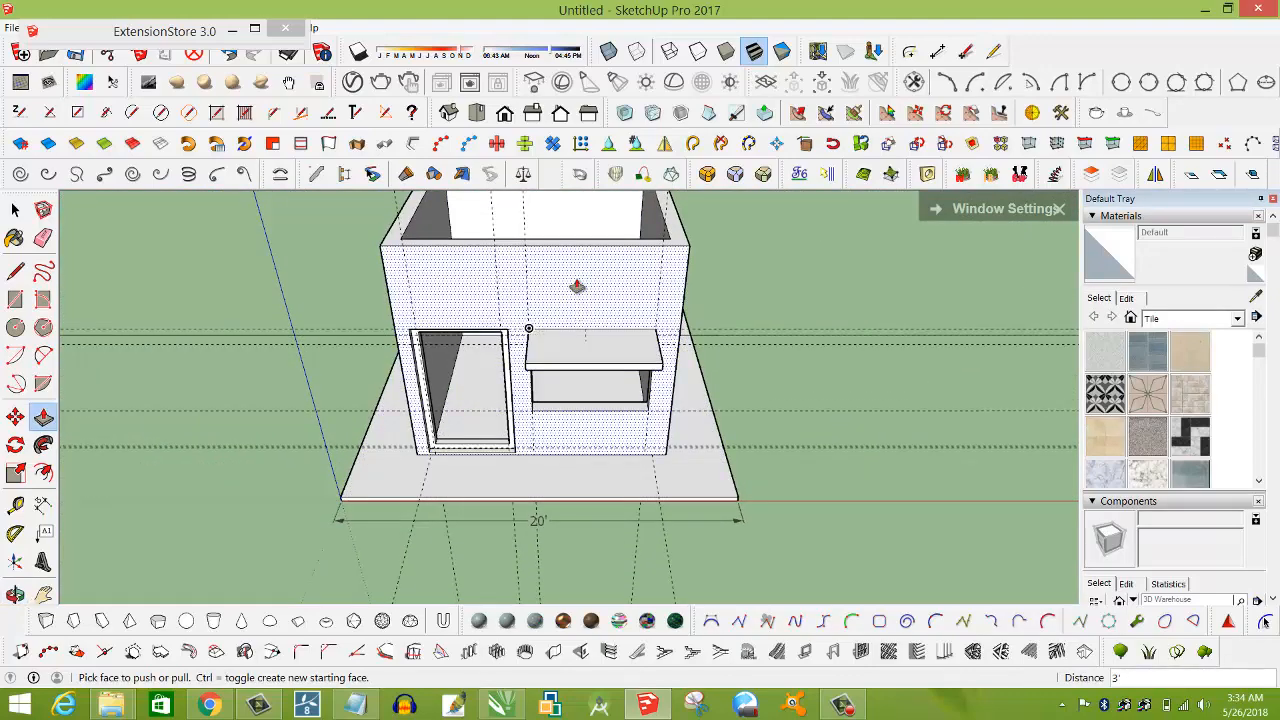
{"action": "scroll", "coordinate": [577, 286], "scroll_direction": "up", "scroll_amount": 2}
{"action": "scroll", "coordinate": [577, 286], "scroll_direction": "down", "scroll_amount": 6}
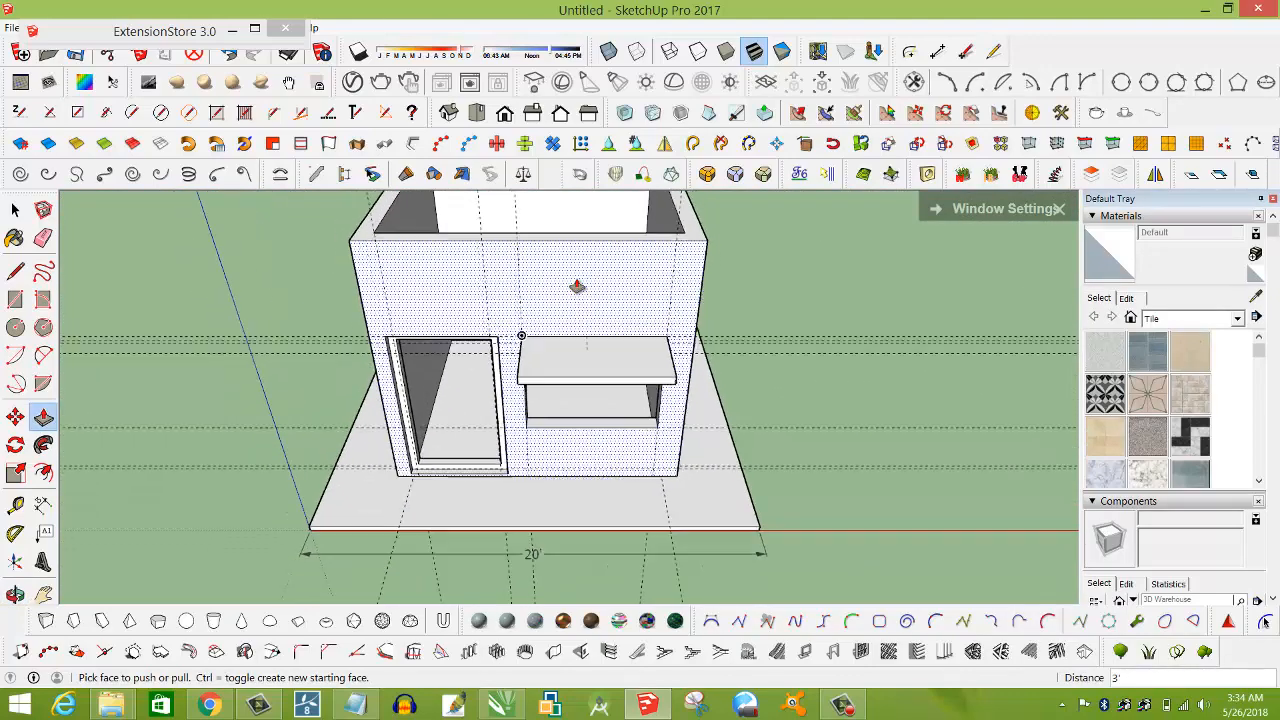
{"action": "scroll", "coordinate": [594, 232], "scroll_direction": "up", "scroll_amount": 10}
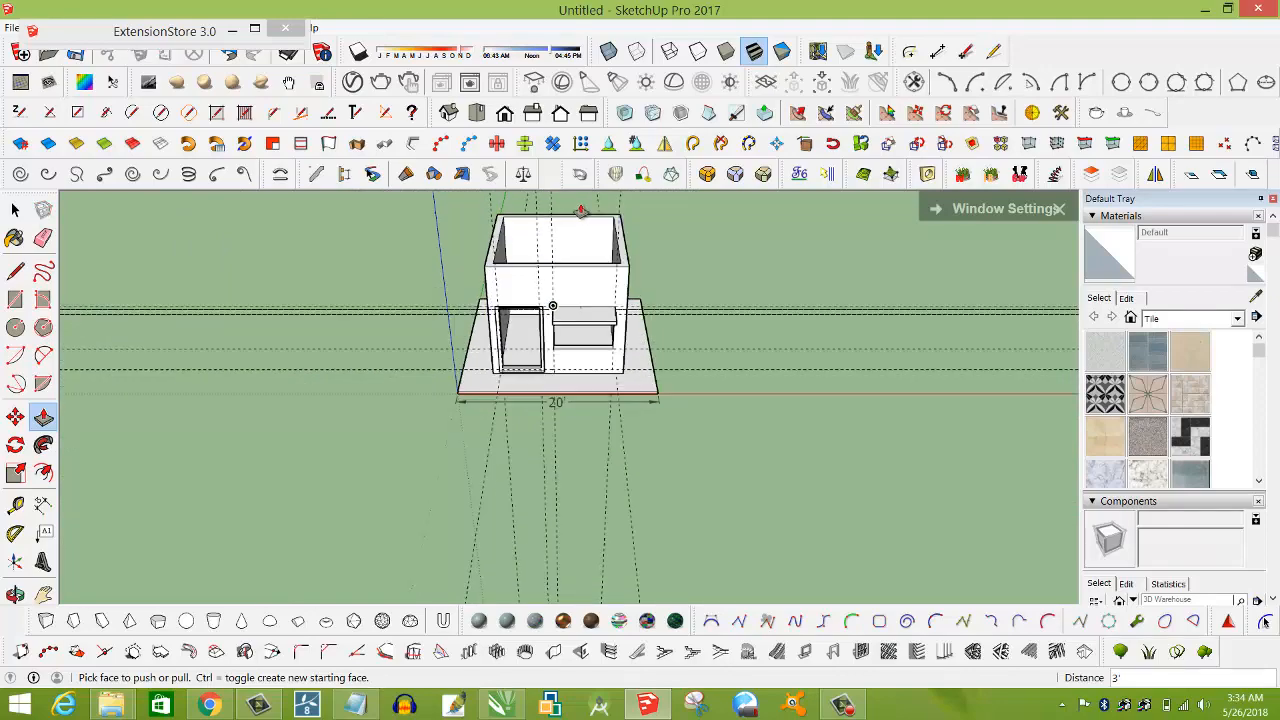
Draw a 12' by 12' rectangle between opposite inner wall corners to close the top of the house.
{"action": "scroll", "coordinate": [360, 251], "scroll_direction": "down", "scroll_amount": 5}
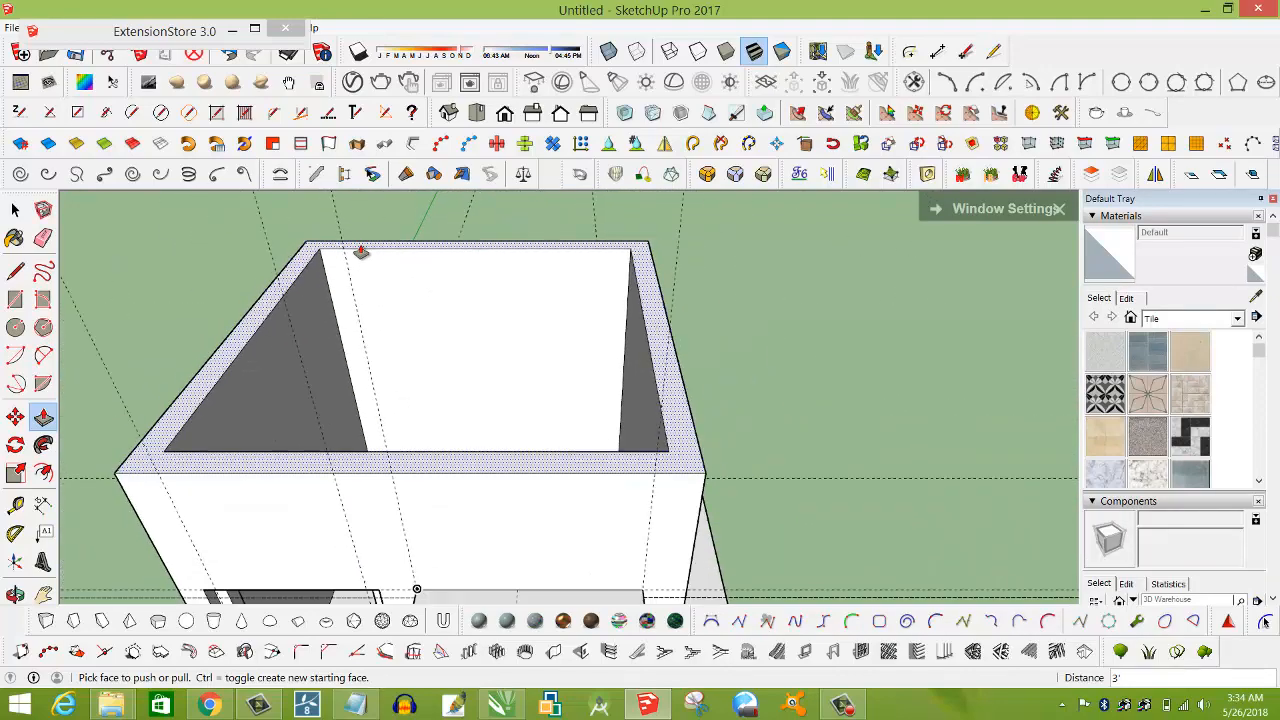
{"action": "middle_click_drag", "start_coordinate": [257, 329], "coordinate": [303, 349]}
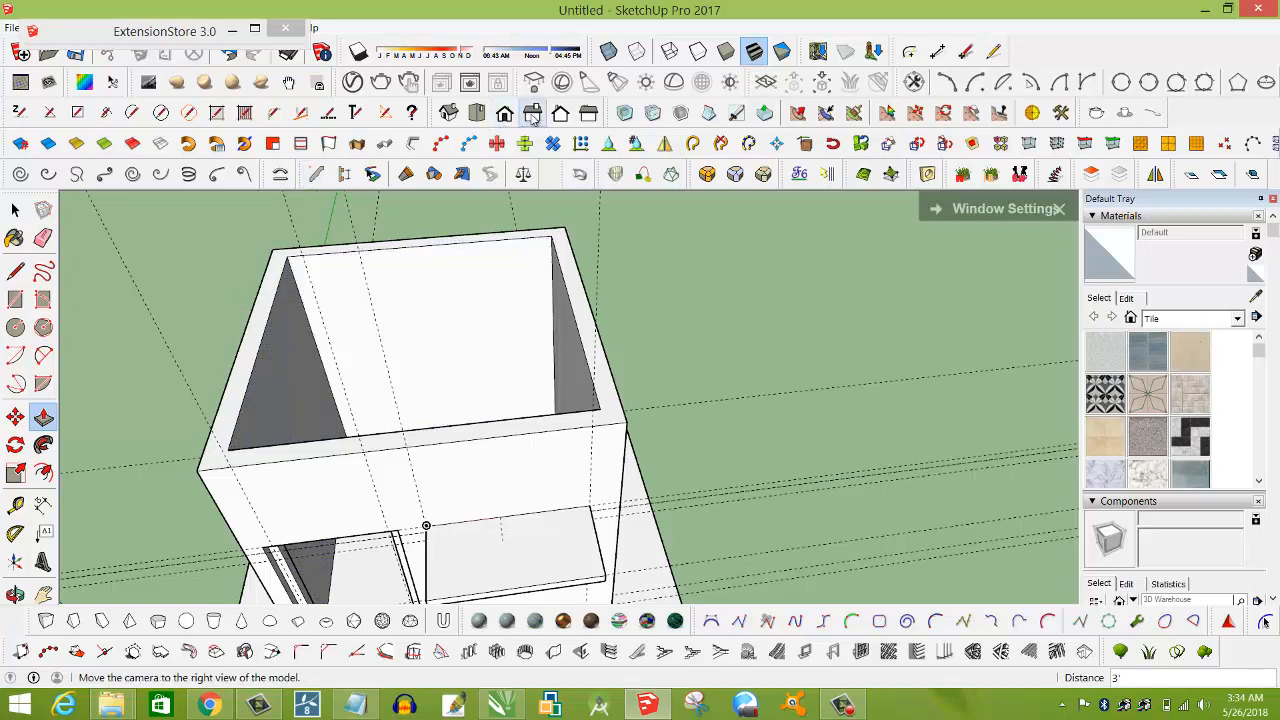
{"action": "left_click", "coordinate": [476, 113]}
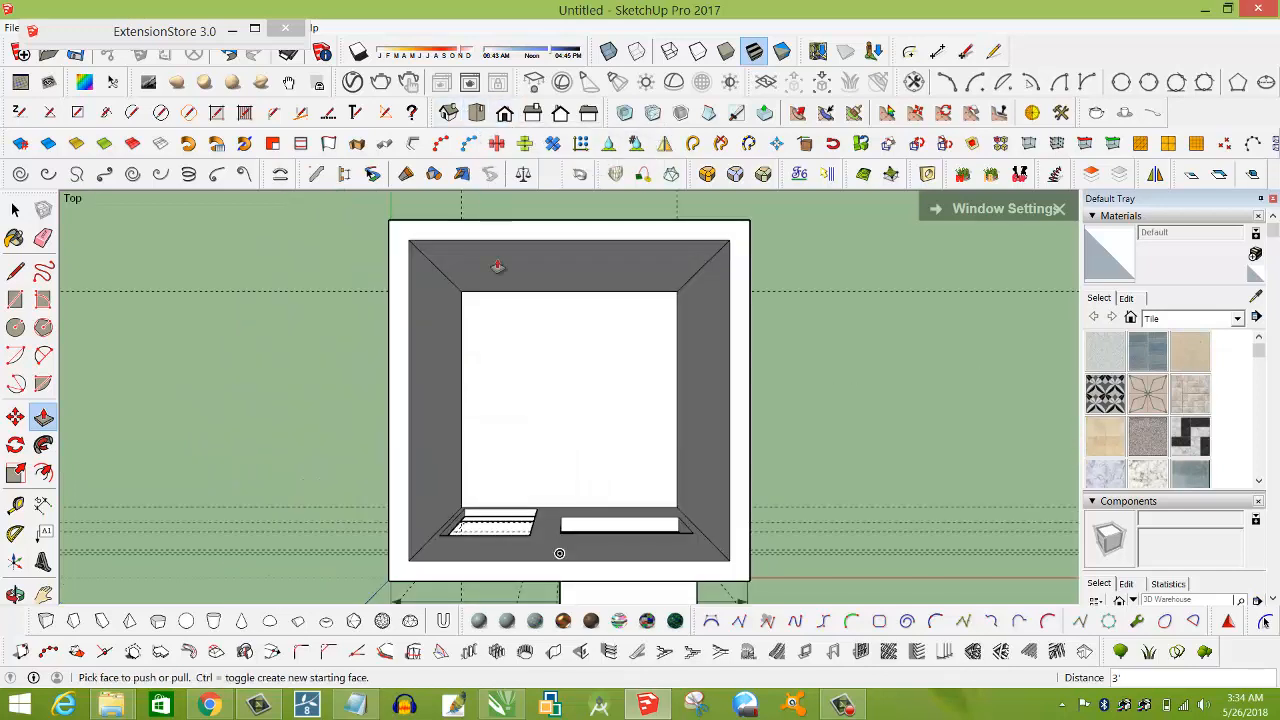
{"action": "left_click", "coordinate": [15, 299]}
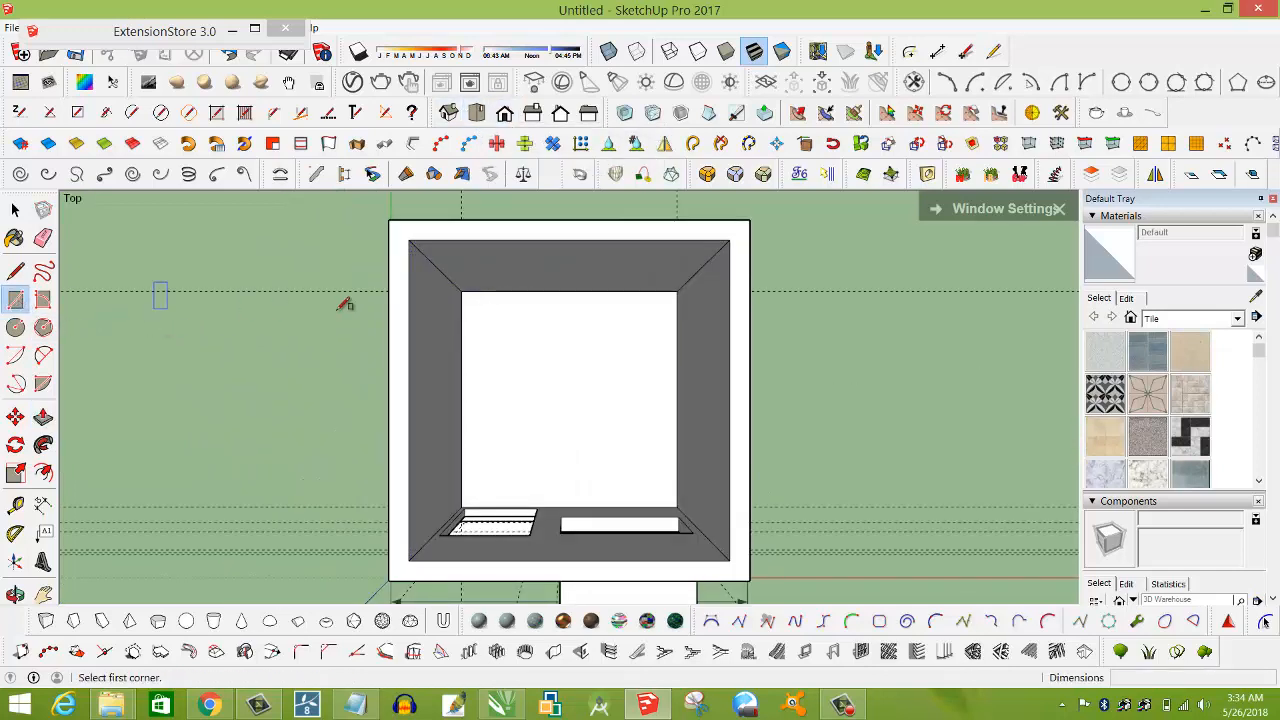
{"action": "left_click", "coordinate": [409, 240]}
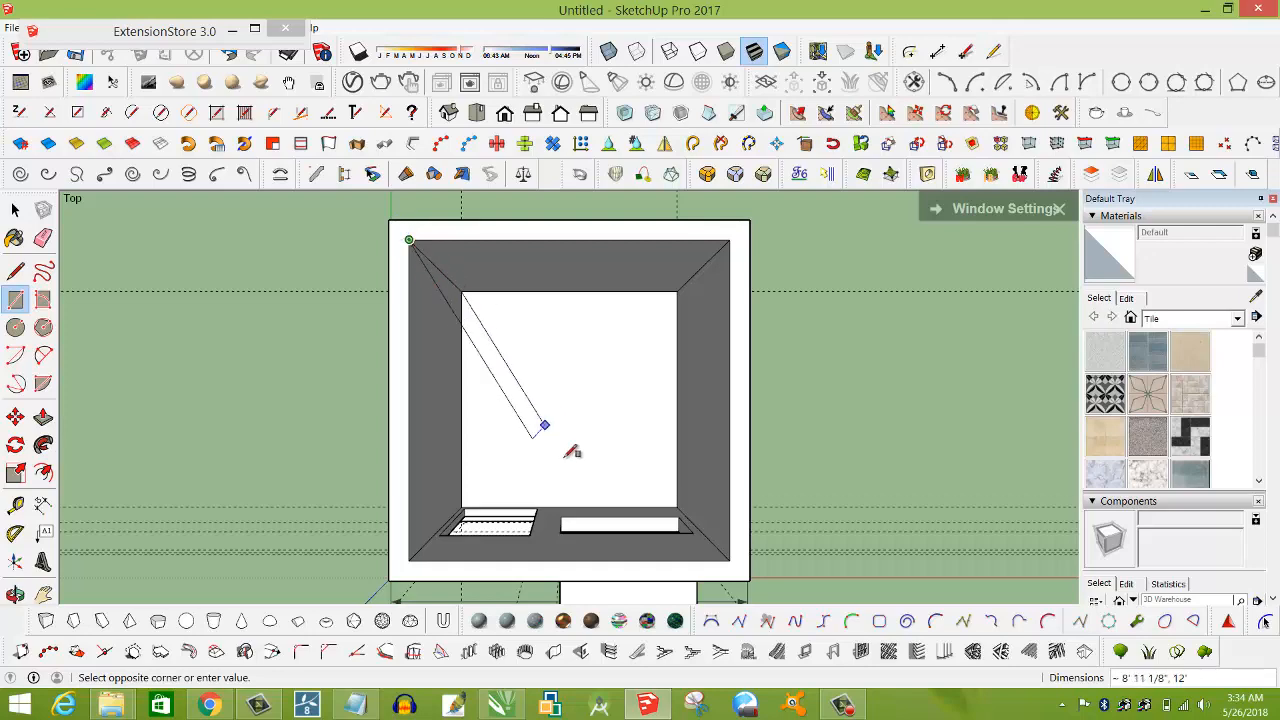
{"action": "left_click", "coordinate": [730, 561]}
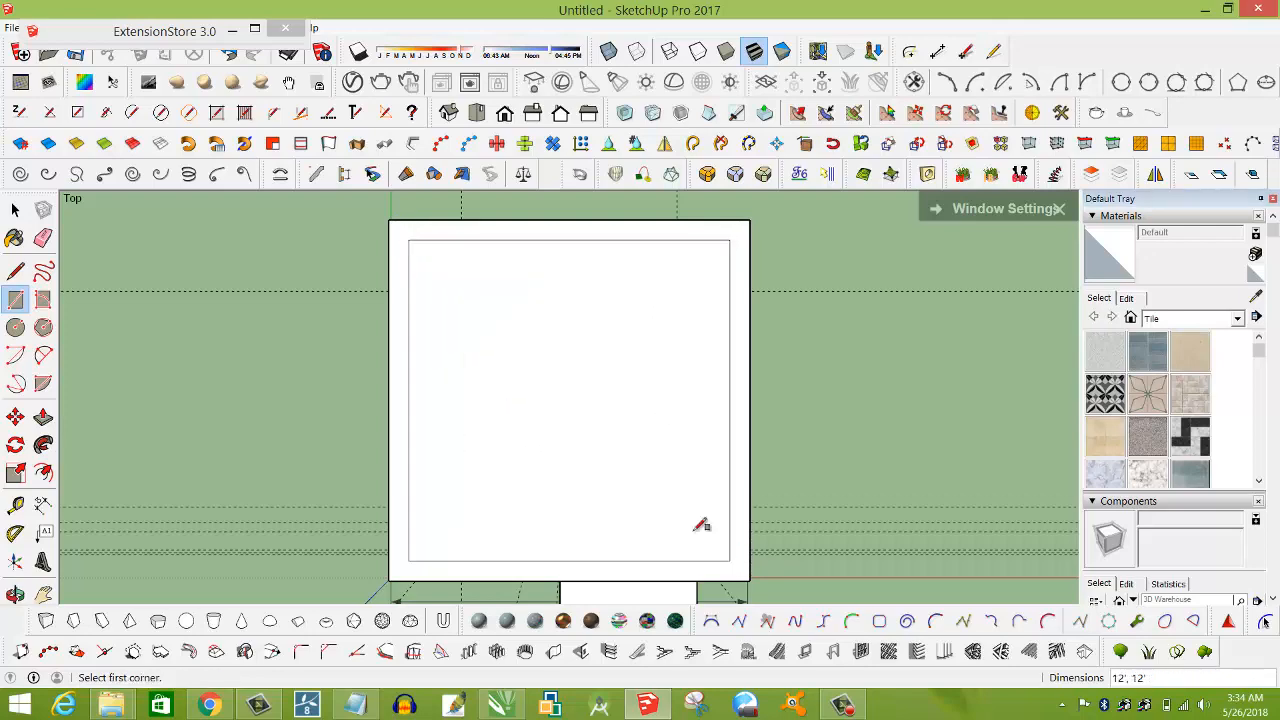
Create a 1001bit Pro hip roof from the inner top face: 30° pitch, 3' 3 3/8" eaves overhang, 7 7/8" vertical offset, 5 7/8" fascia depth.
{"action": "middle_click_drag", "start_coordinate": [654, 480], "coordinate": [662, 320]}
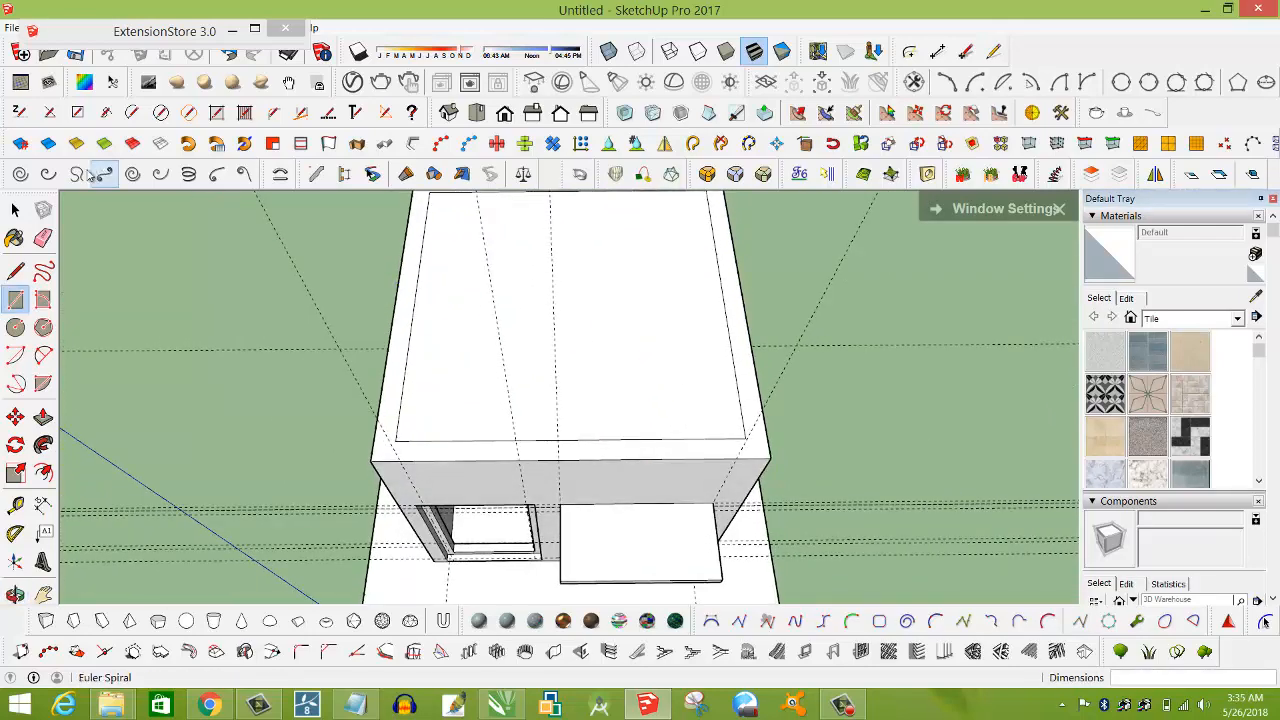
{"action": "left_click", "coordinate": [15, 210]}
{"action": "left_click", "coordinate": [592, 350]}
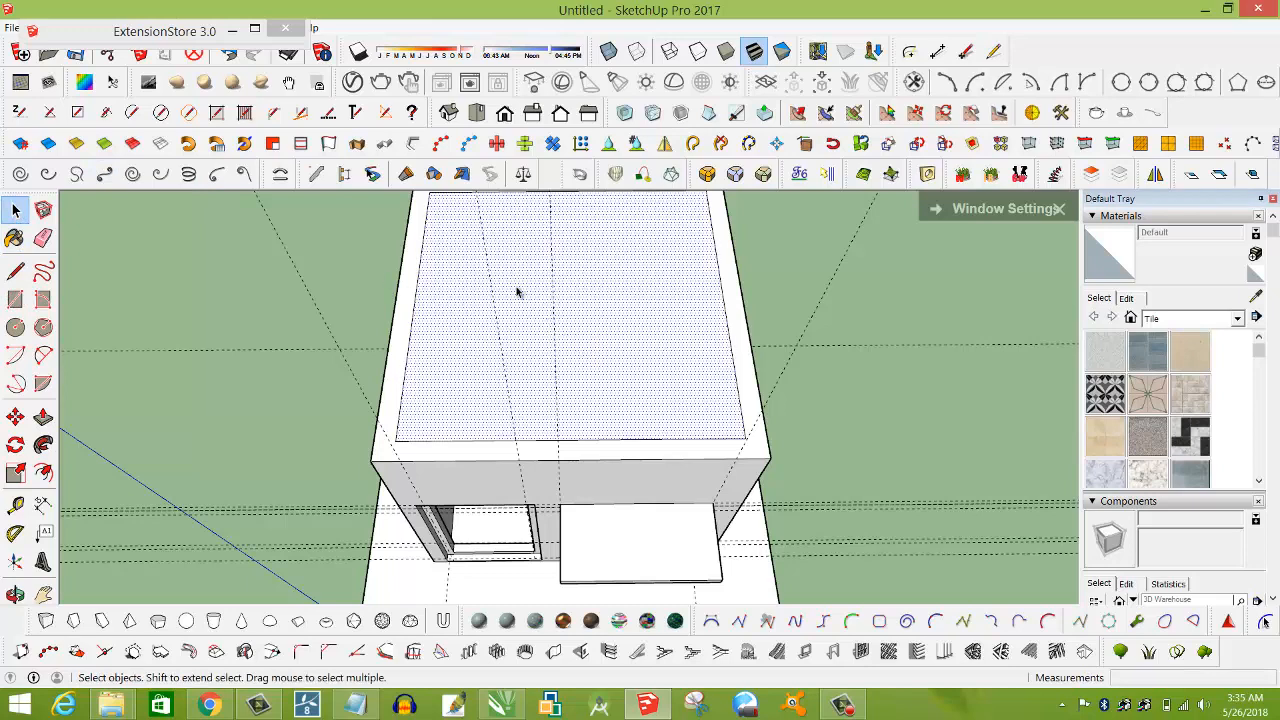
{"action": "left_click", "coordinate": [272, 29]}
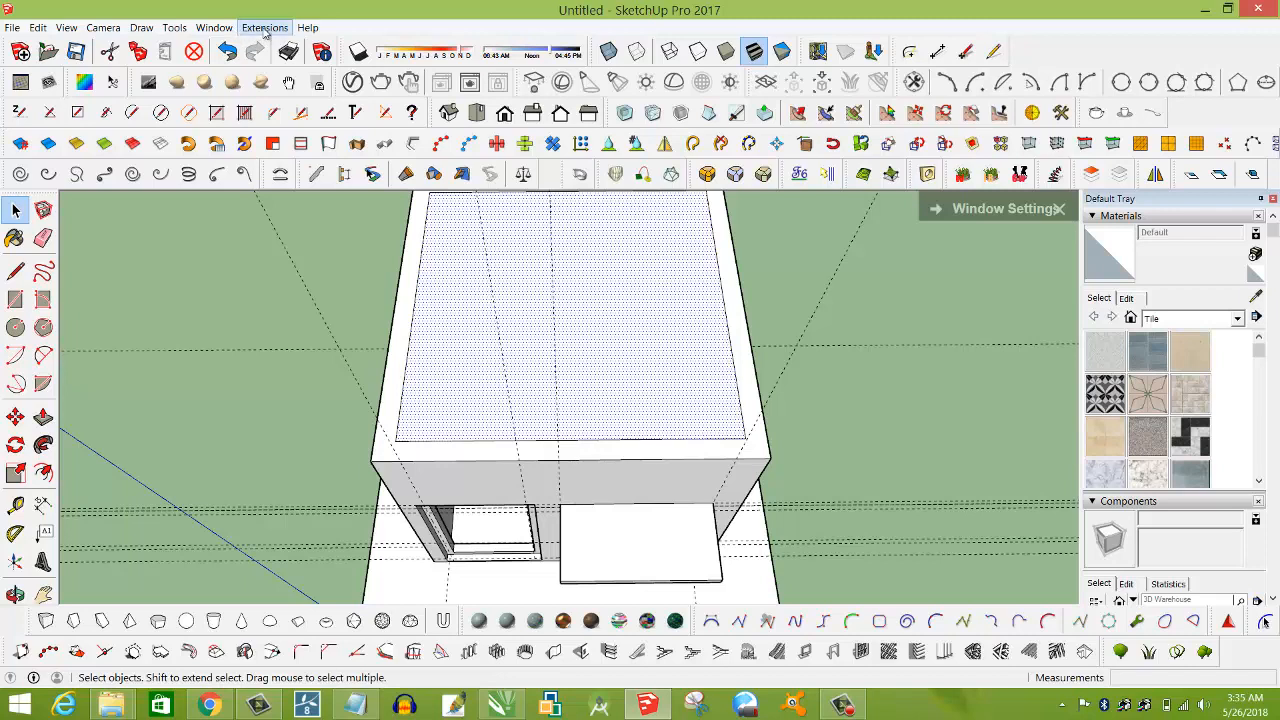
{"action": "left_click", "coordinate": [262, 28]}
{"action": "mouse_move", "coordinate": [337, 76]}
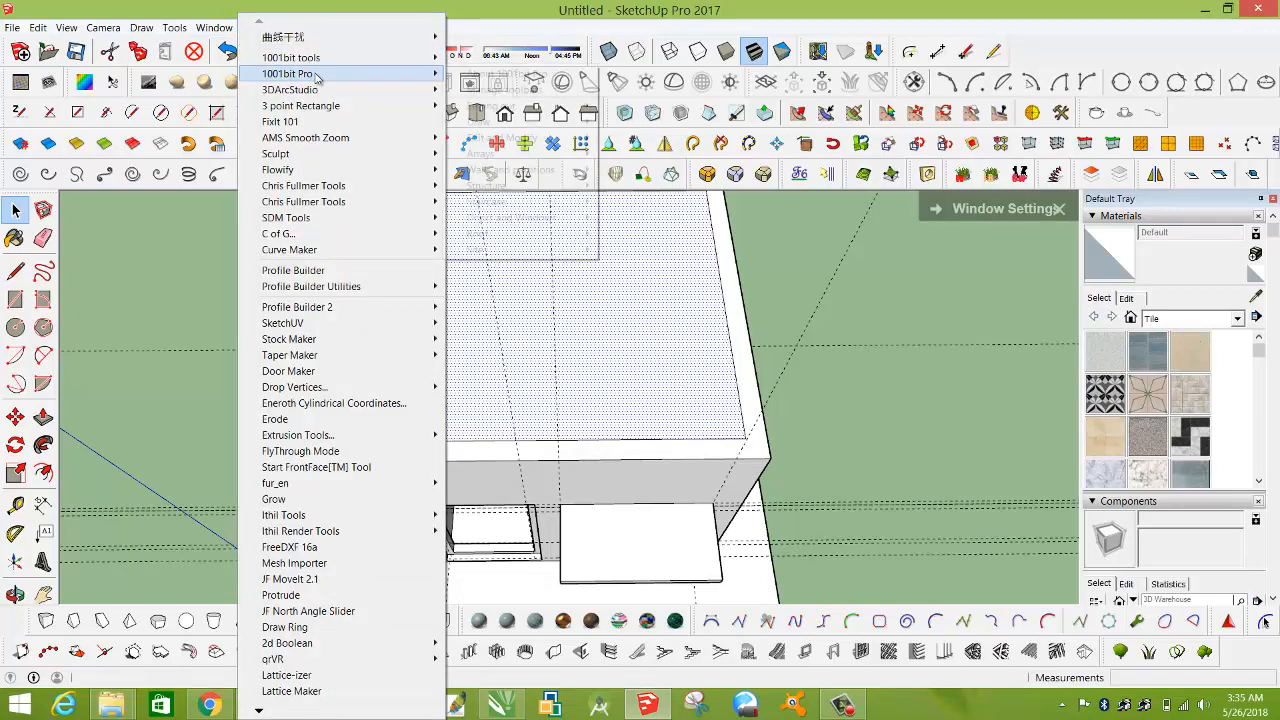
{"action": "mouse_move", "coordinate": [486, 234]}
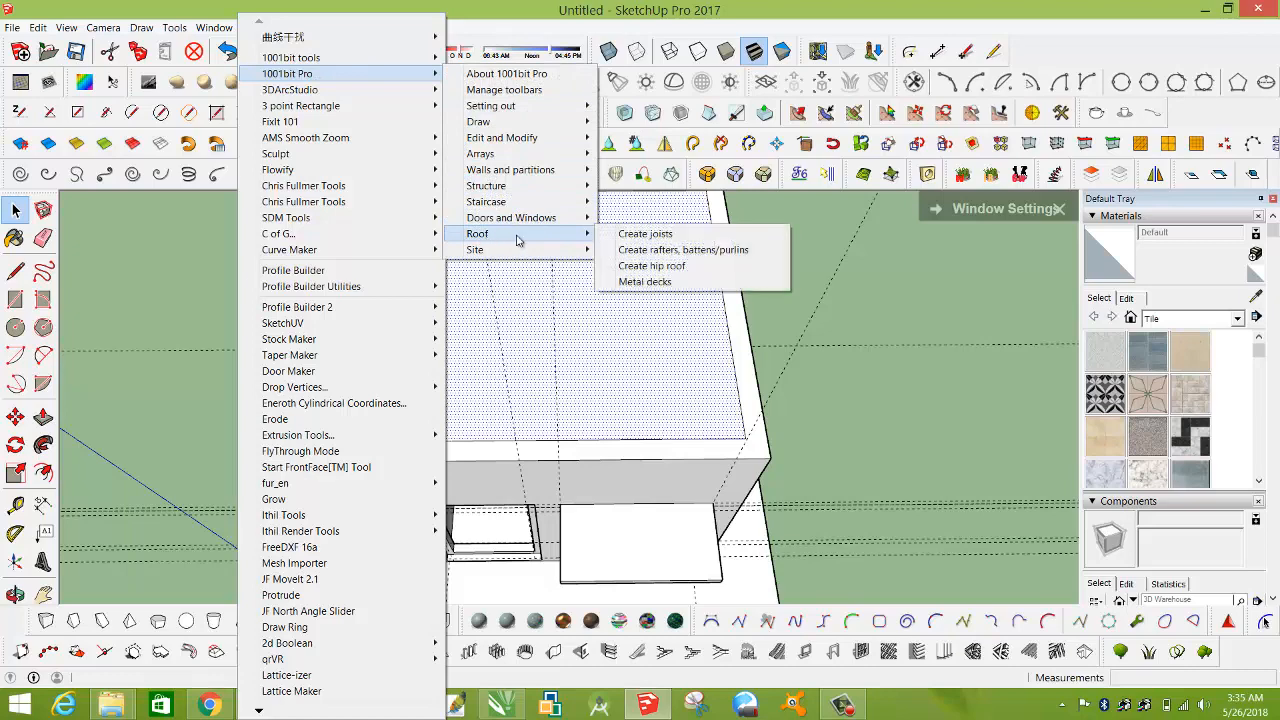
{"action": "left_click", "coordinate": [660, 268]}
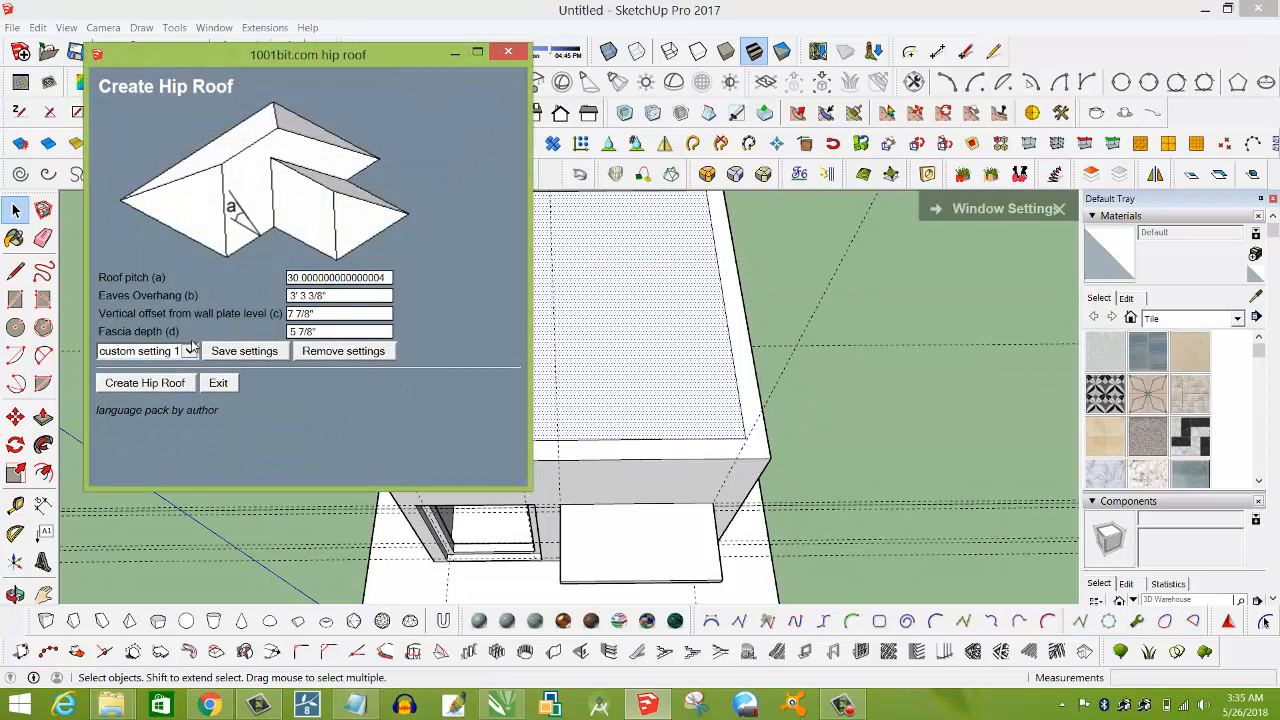
{"action": "left_click", "coordinate": [140, 384]}
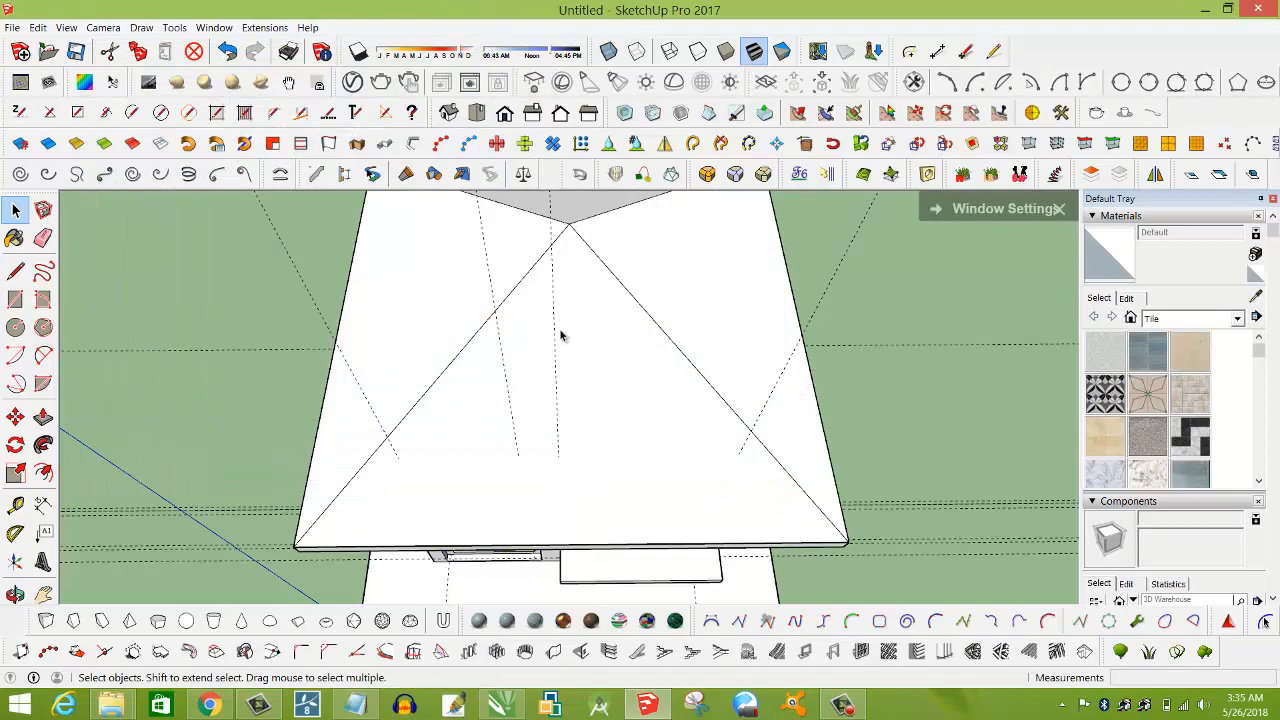
Examine the hip roof and its overhang around the house from the side, the front and a distance.
{"action": "middle_click_drag", "start_coordinate": [560, 336], "coordinate": [840, 398]}
{"action": "scroll", "coordinate": [572, 338], "scroll_direction": "up", "scroll_amount": 6}
{"action": "scroll", "coordinate": [517, 345], "scroll_direction": "down", "scroll_amount": 8}
{"action": "scroll", "coordinate": [560, 355], "scroll_direction": "down", "scroll_amount": 2}
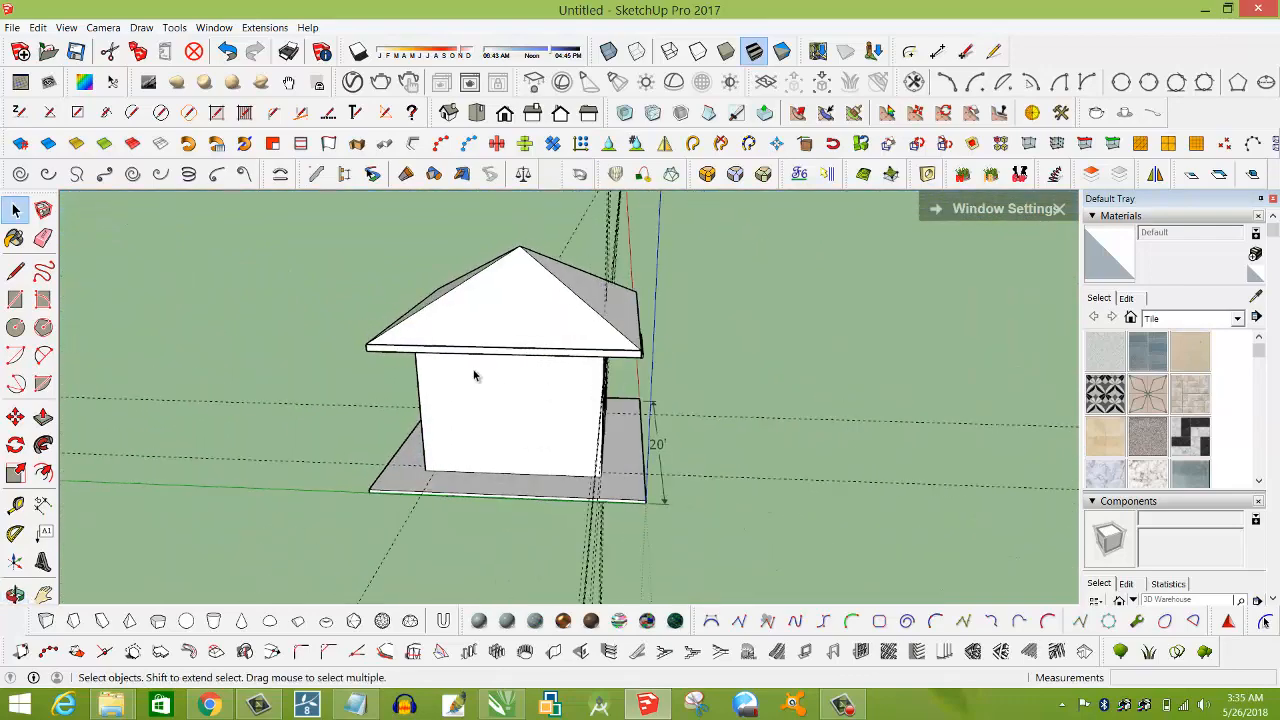
{"action": "scroll", "coordinate": [475, 375], "scroll_direction": "up", "scroll_amount": 3}
{"action": "middle_click_drag", "start_coordinate": [550, 377], "coordinate": [605, 395]}
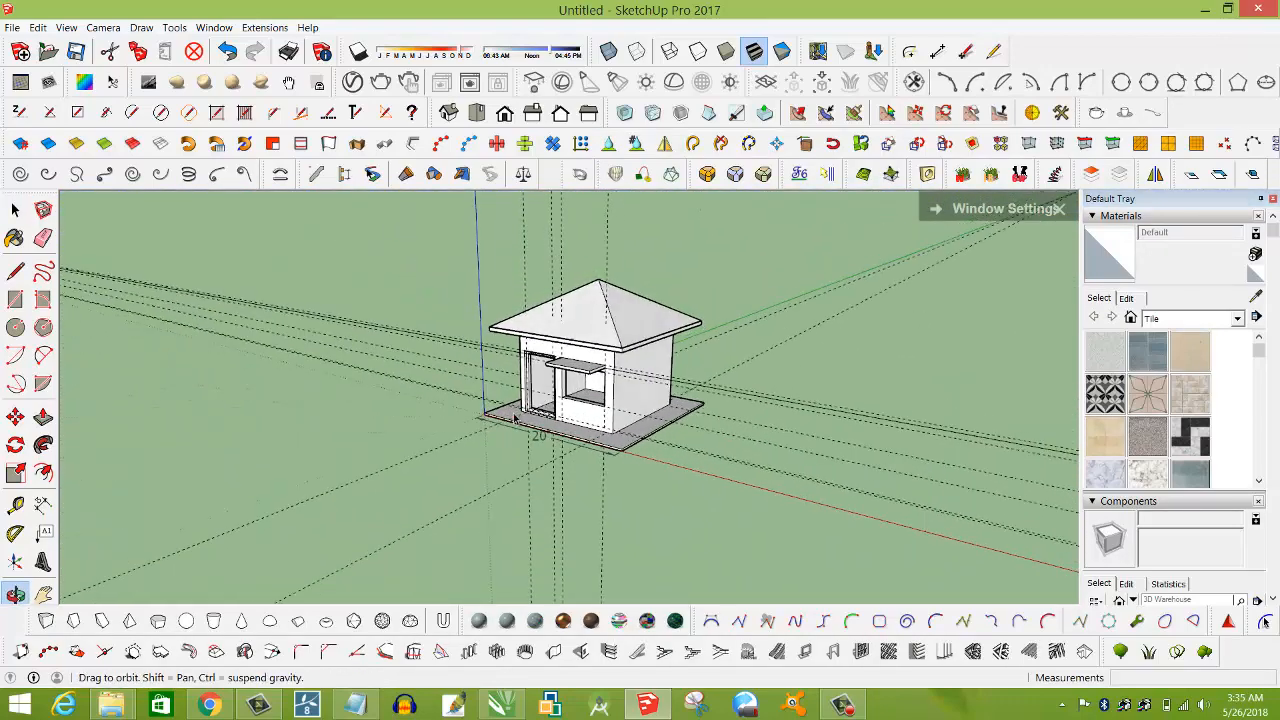
{"action": "scroll", "coordinate": [610, 380], "scroll_direction": "up", "scroll_amount": 5}
{"action": "scroll", "coordinate": [657, 348], "scroll_direction": "up", "scroll_amount": 2}
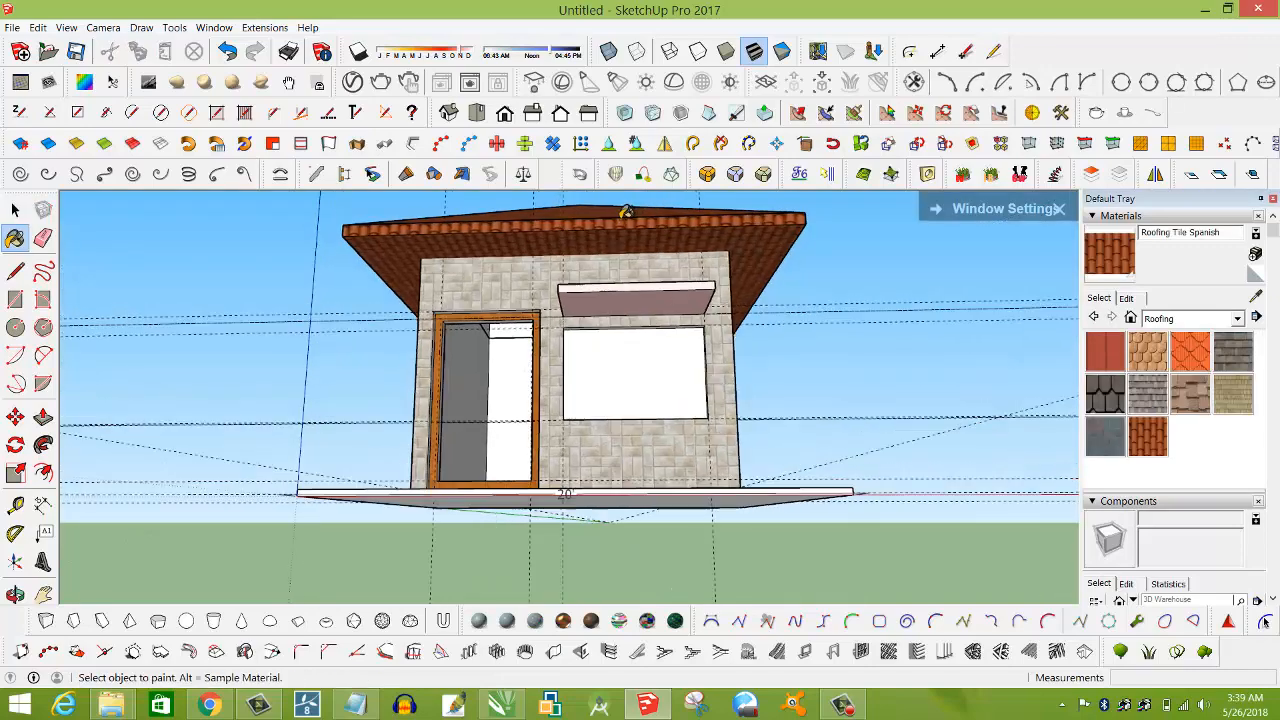
Paint the whole roof group, including its underside and fascia, with the Basic Tile material from the Tile collection.
{"action": "scroll", "coordinate": [622, 212], "scroll_direction": "up", "scroll_amount": 6}
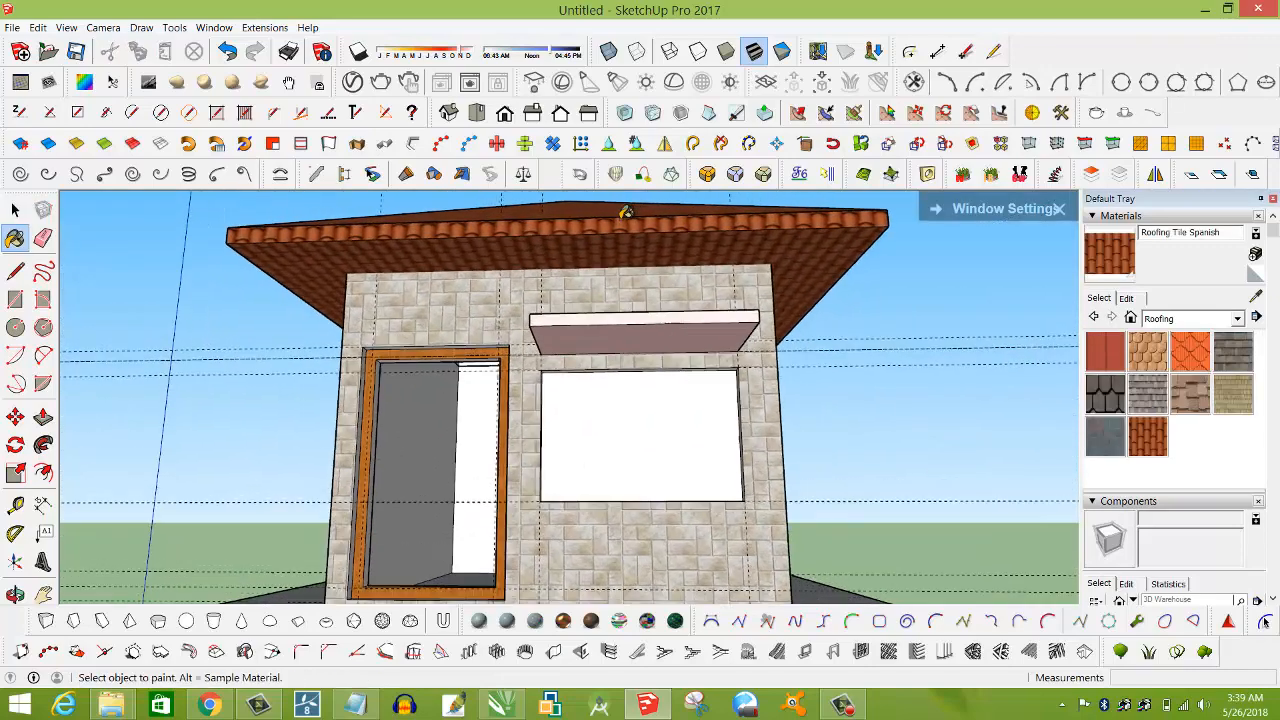
{"action": "scroll", "coordinate": [633, 230], "scroll_direction": "down", "scroll_amount": 2}
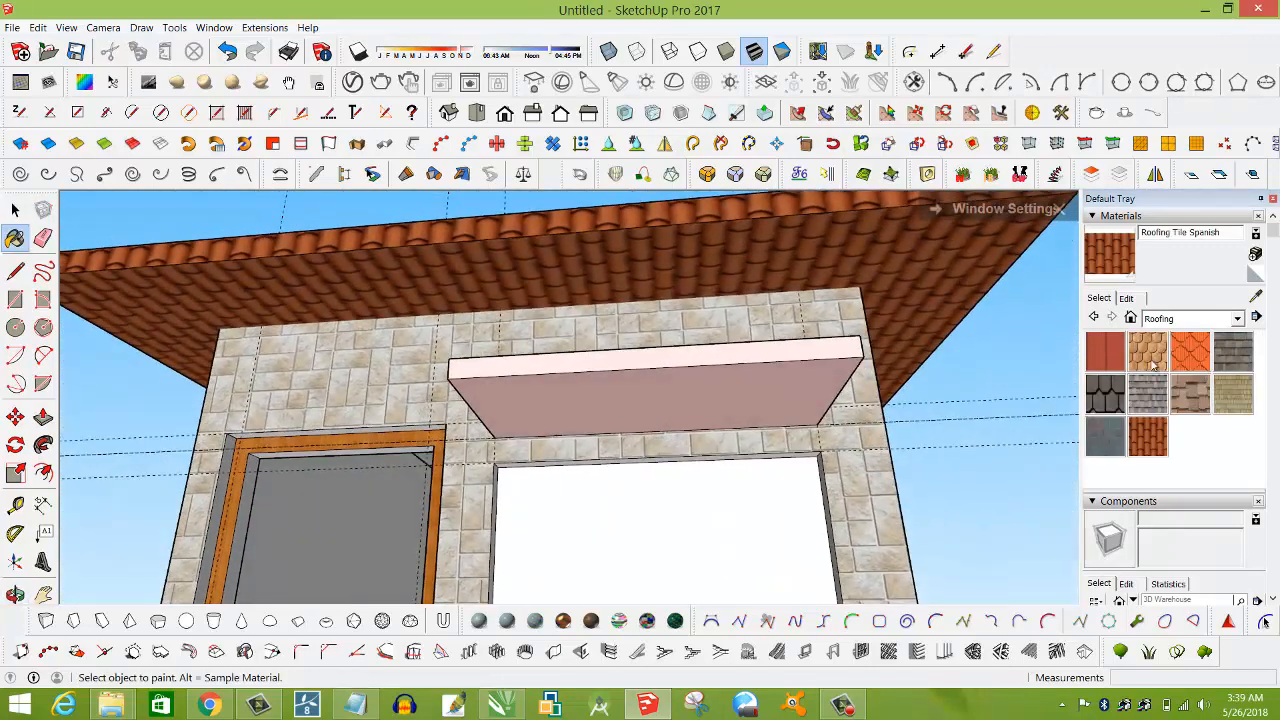
{"action": "left_click", "coordinate": [1181, 320]}
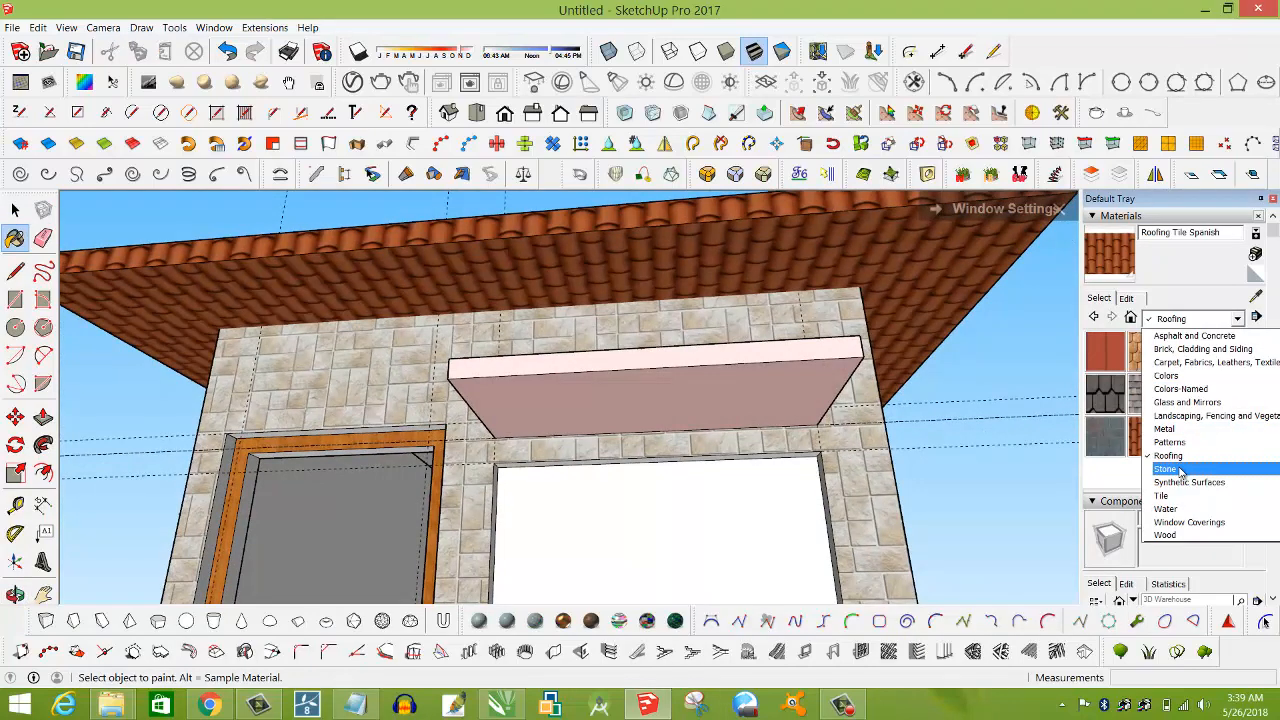
{"action": "left_click", "coordinate": [1163, 495]}
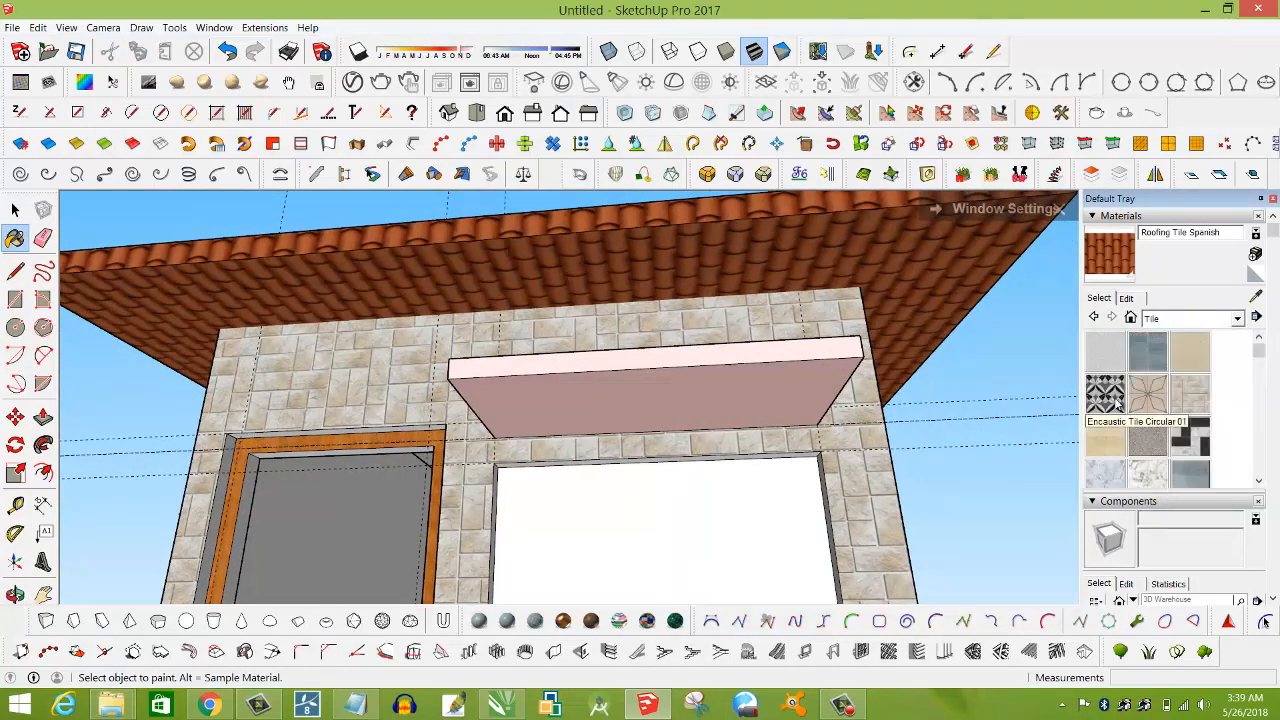
{"action": "left_click", "coordinate": [1113, 354]}
{"action": "left_click", "coordinate": [815, 253]}
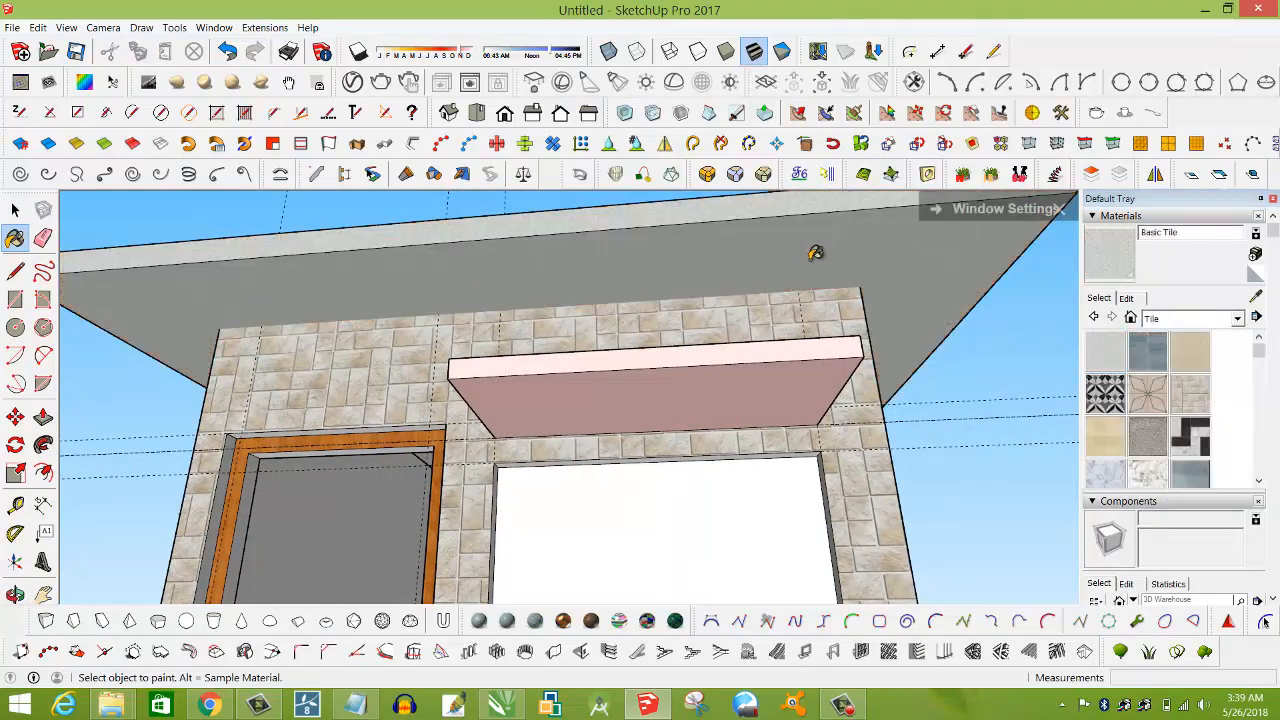
Explode the outer hip roof group so its slopes separate from the eaves slab.
{"action": "scroll", "coordinate": [808, 262], "scroll_direction": "down", "scroll_amount": 5}
{"action": "mouse_move", "coordinate": [803, 283]}
{"action": "middle_mouse_down"}
{"action": "mouse_move", "coordinate": [831, 403]}
{"action": "mouse_move", "coordinate": [766, 362]}
{"action": "mouse_move", "coordinate": [723, 203]}
{"action": "mouse_move", "coordinate": [757, 297]}
{"action": "mouse_move", "coordinate": [506, 300]}
{"action": "mouse_move", "coordinate": [756, 338]}
{"action": "mouse_move", "coordinate": [700, 360]}
{"action": "mouse_move", "coordinate": [791, 329]}
{"action": "mouse_move", "coordinate": [614, 293]}
{"action": "middle_mouse_up"}
{"action": "left_click", "coordinate": [15, 210]}
{"action": "left_click", "coordinate": [543, 271]}
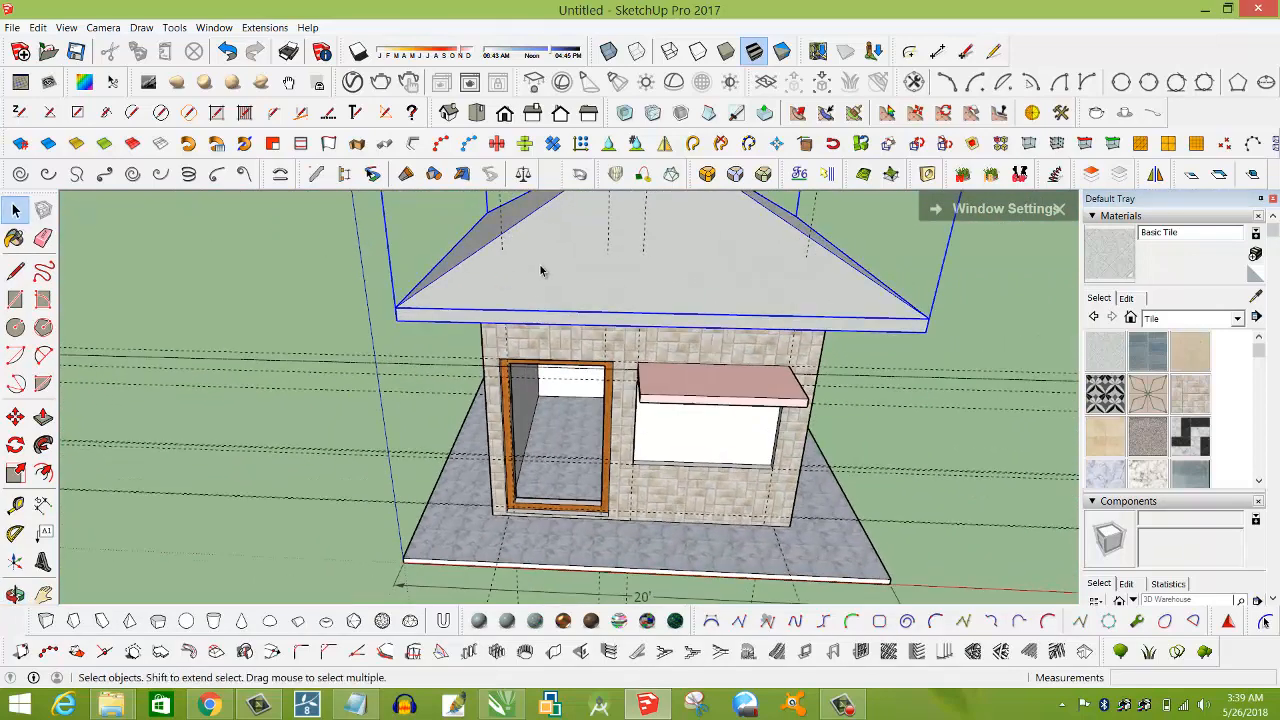
{"action": "right_click", "coordinate": [549, 268]}
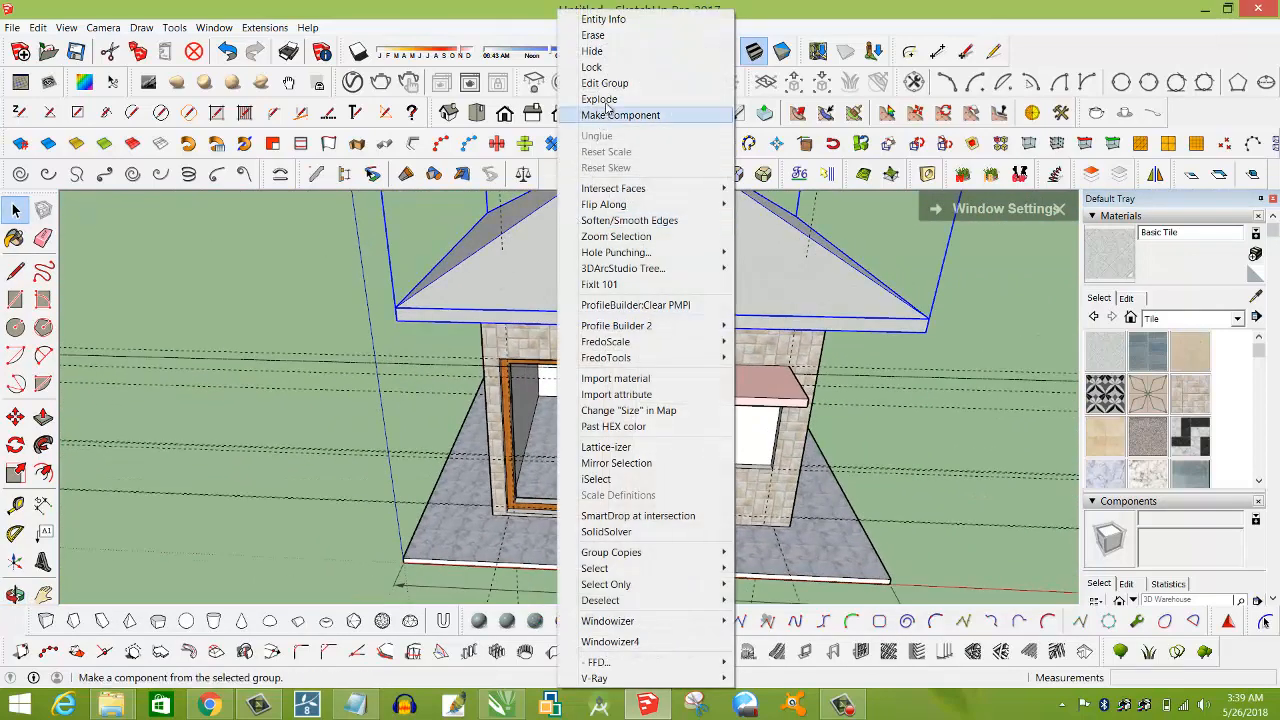
{"action": "left_click", "coordinate": [607, 104]}
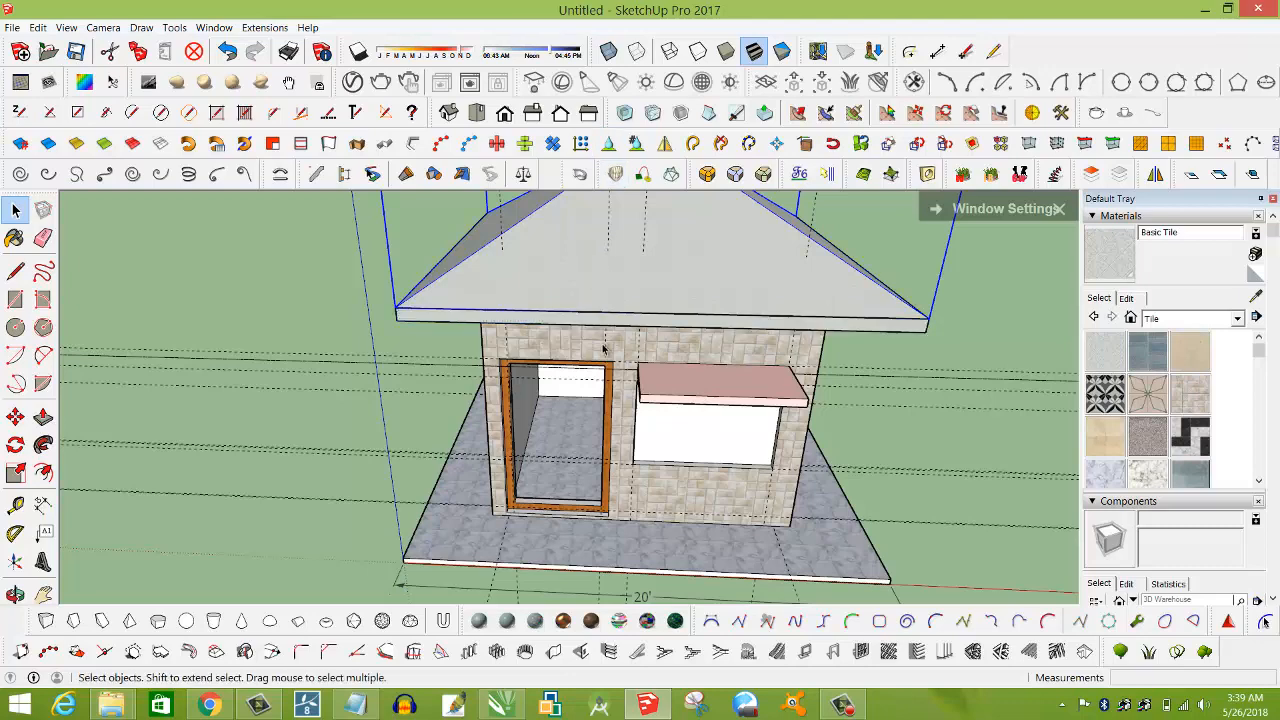
Explode the remaining group of roof slopes and paint its faces with Roofing Tile Spanish from the Roofing collection.
{"action": "middle_click_drag", "start_coordinate": [603, 349], "coordinate": [761, 313]}
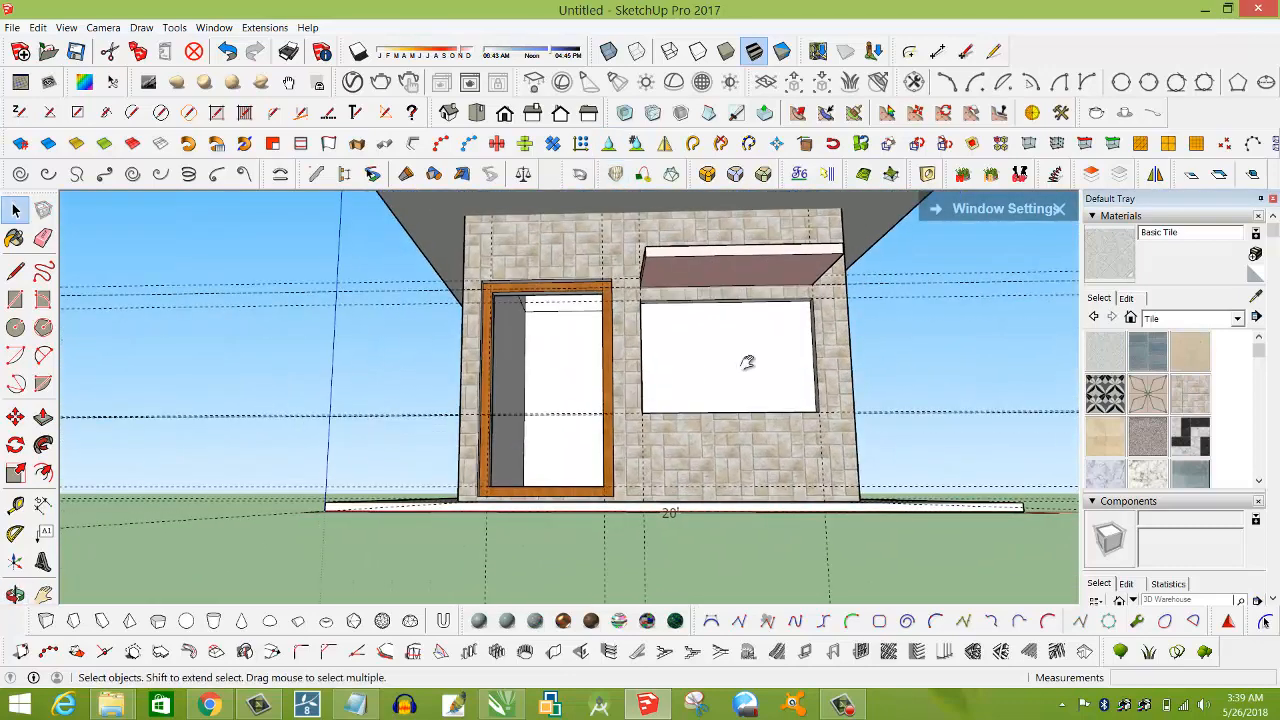
{"action": "middle_click_drag", "start_coordinate": [747, 362], "coordinate": [718, 338]}
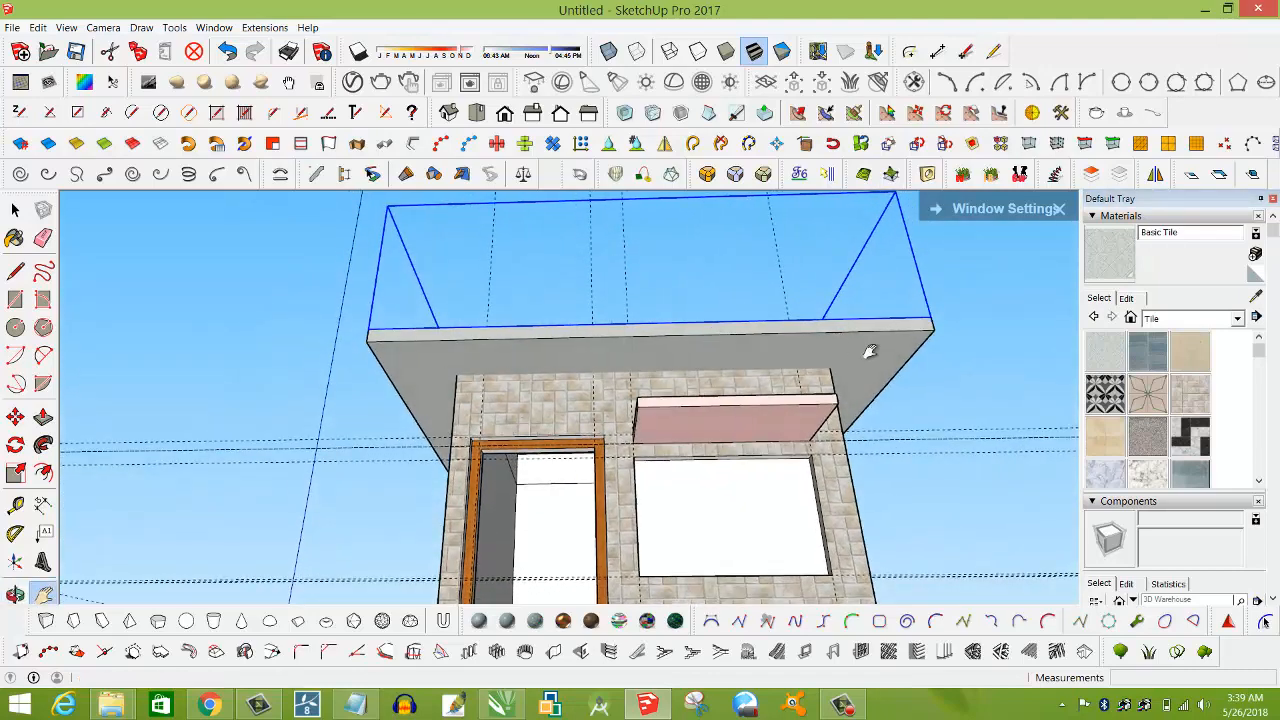
{"action": "left_click", "coordinate": [1107, 348]}
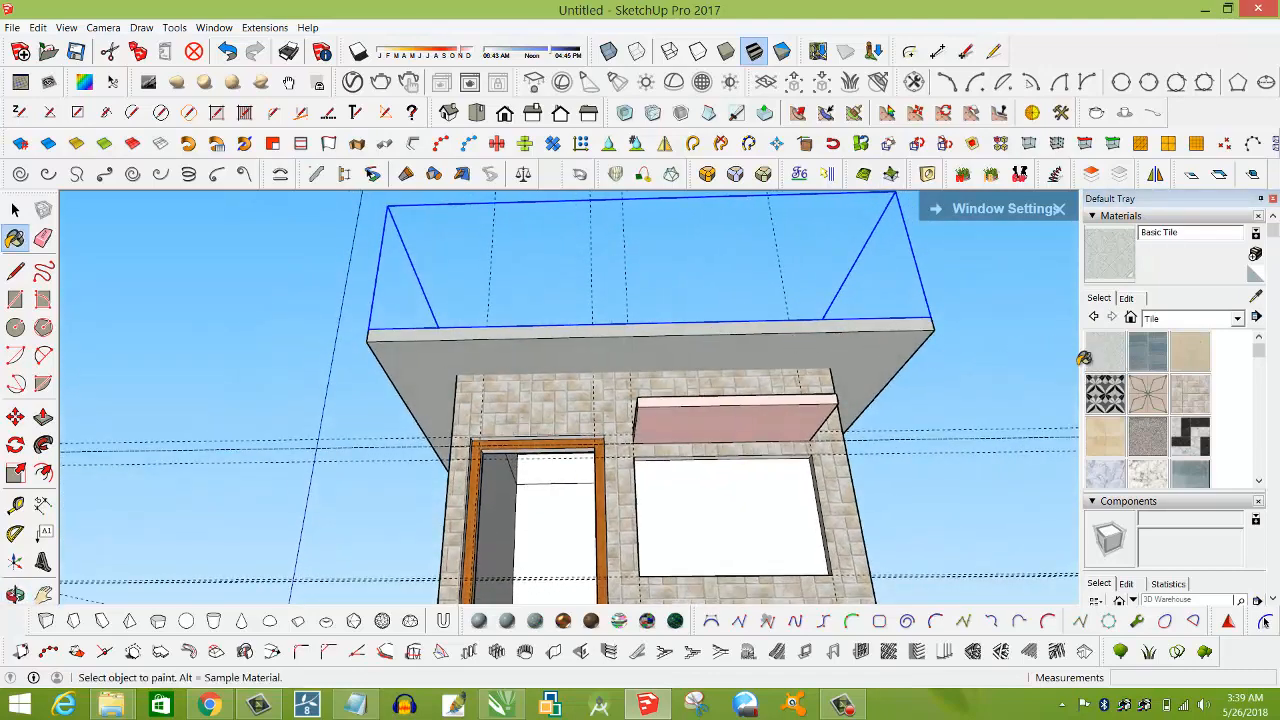
{"action": "left_click", "coordinate": [1197, 320]}
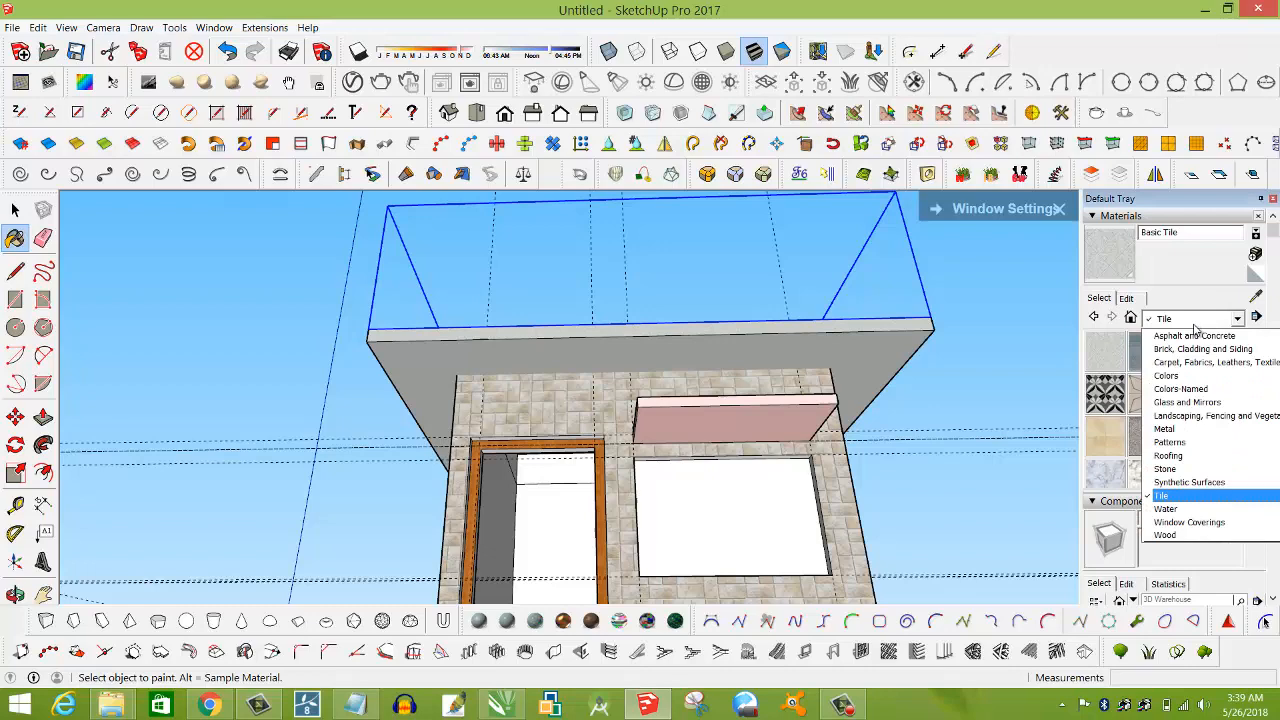
{"action": "left_click", "coordinate": [1168, 455]}
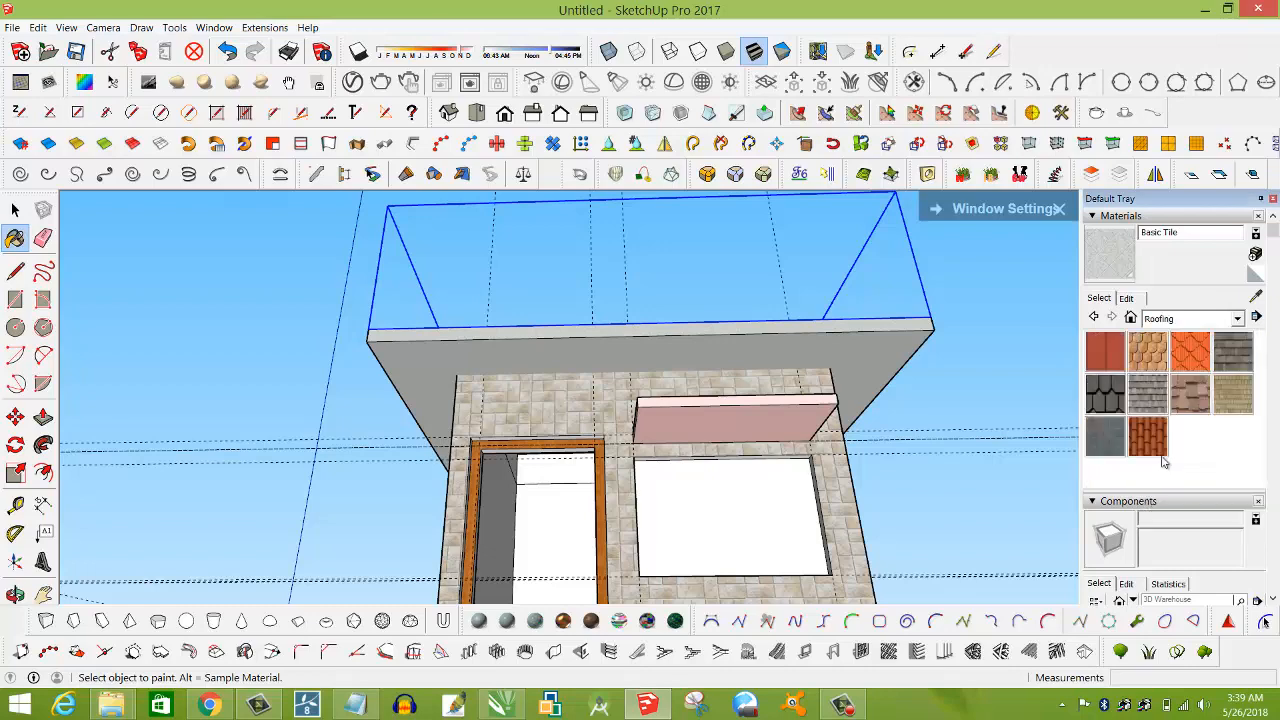
{"action": "mouse_move", "coordinate": [720, 337]}
{"action": "middle_mouse_down"}
{"action": "mouse_move", "coordinate": [698, 402]}
{"action": "mouse_move", "coordinate": [700, 329]}
{"action": "mouse_move", "coordinate": [709, 368]}
{"action": "mouse_move", "coordinate": [634, 344]}
{"action": "middle_mouse_up"}
{"action": "left_click", "coordinate": [15, 212]}
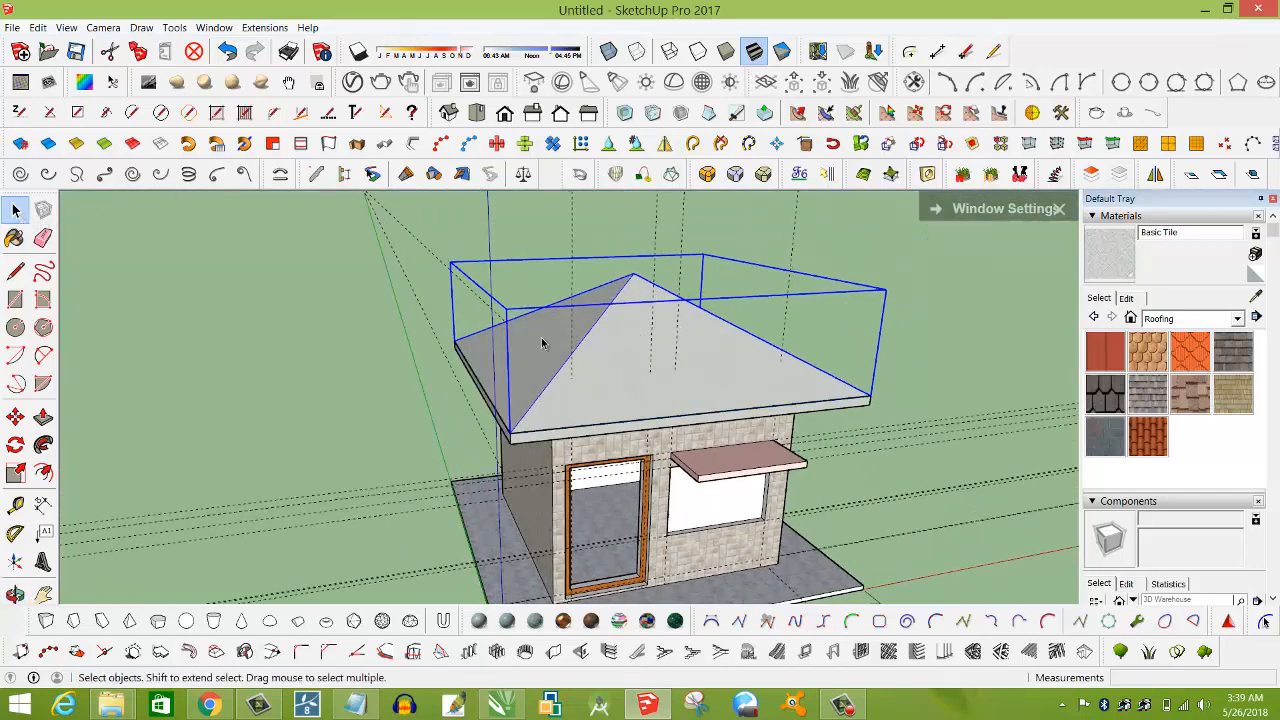
{"action": "right_click", "coordinate": [601, 358]}
{"action": "left_click", "coordinate": [645, 99]}
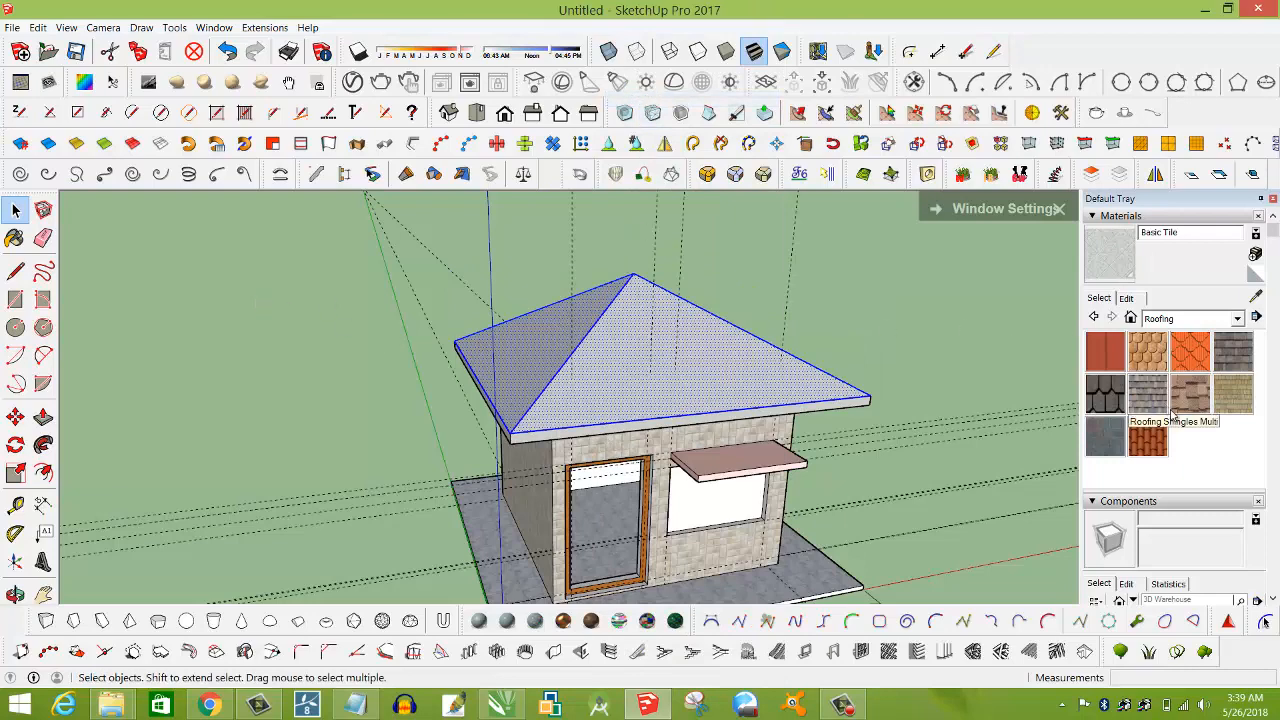
{"action": "left_click", "coordinate": [1147, 436]}
{"action": "left_click", "coordinate": [627, 370]}
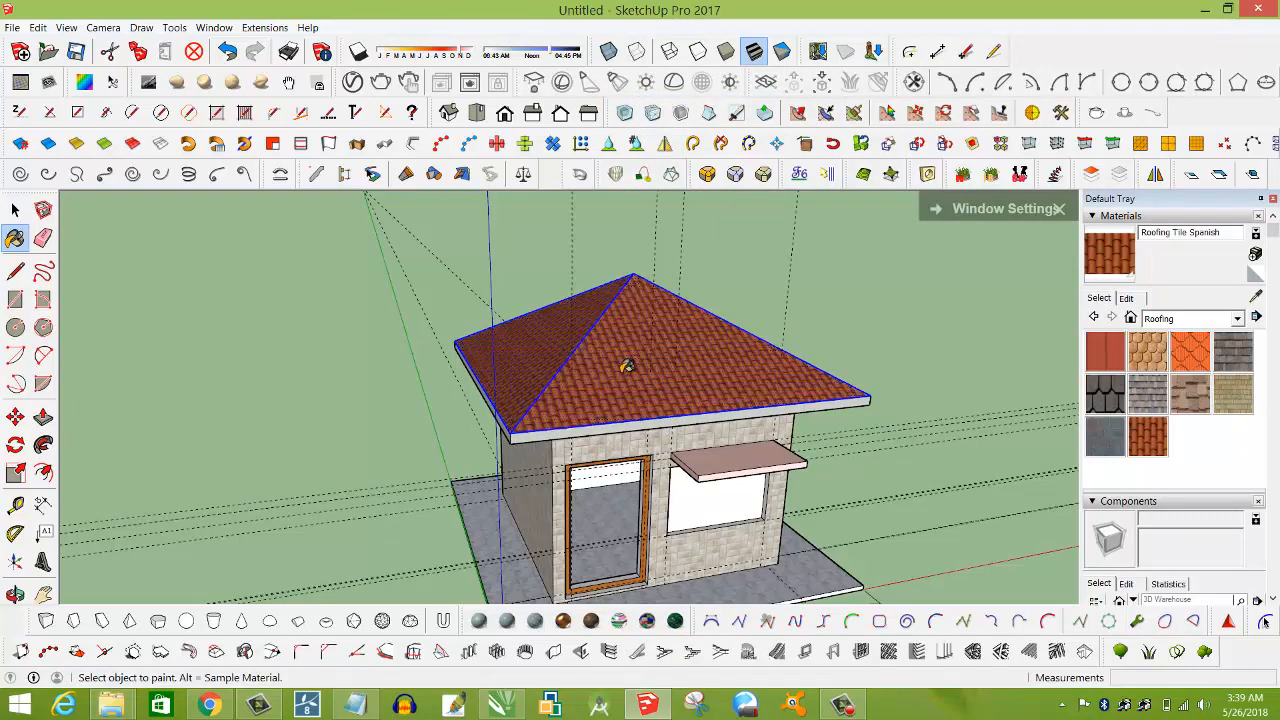
Paint the front window pane with Water Pool Light from the Water collection.
{"action": "mouse_move", "coordinate": [627, 370]}
{"action": "middle_mouse_down"}
{"action": "mouse_move", "coordinate": [363, 291]}
{"action": "mouse_move", "coordinate": [191, 291]}
{"action": "mouse_move", "coordinate": [517, 400]}
{"action": "mouse_move", "coordinate": [552, 331]}
{"action": "mouse_move", "coordinate": [881, 373]}
{"action": "mouse_move", "coordinate": [800, 446]}
{"action": "mouse_move", "coordinate": [405, 464]}
{"action": "middle_mouse_up"}
{"action": "scroll", "coordinate": [517, 457], "scroll_direction": "down", "scroll_amount": 3}
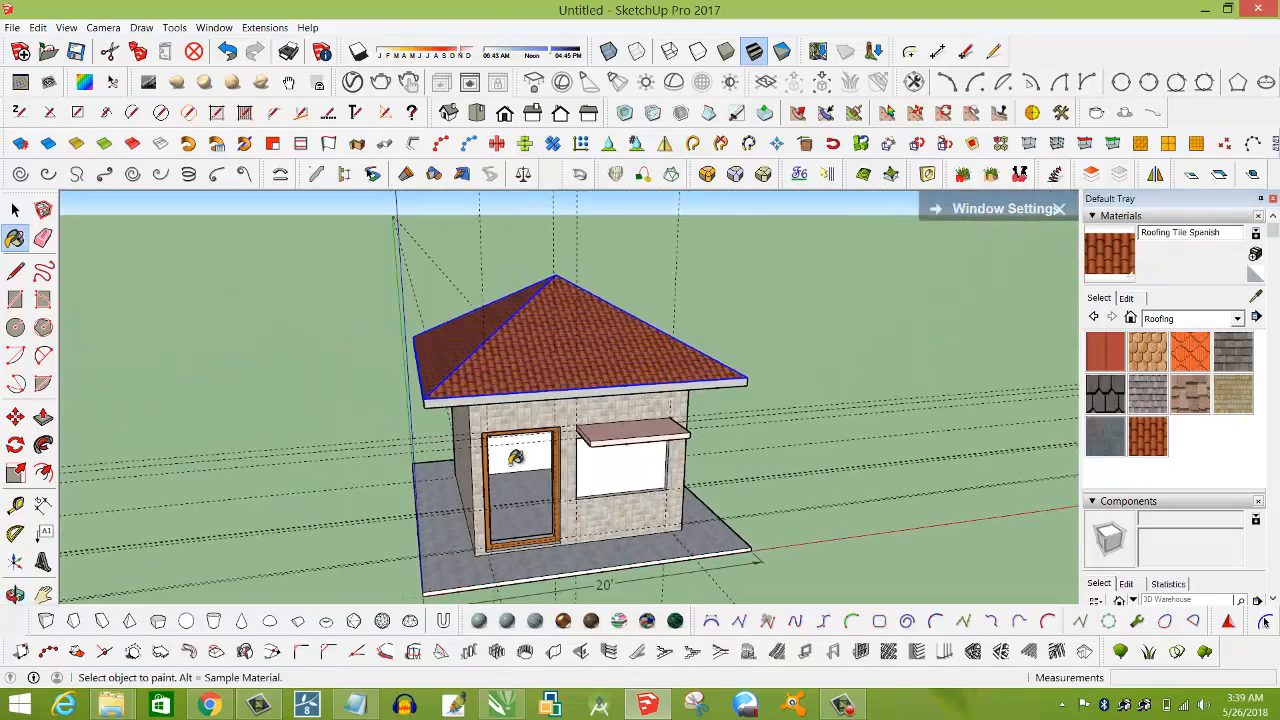
{"action": "middle_click_drag", "start_coordinate": [574, 497], "coordinate": [470, 440]}
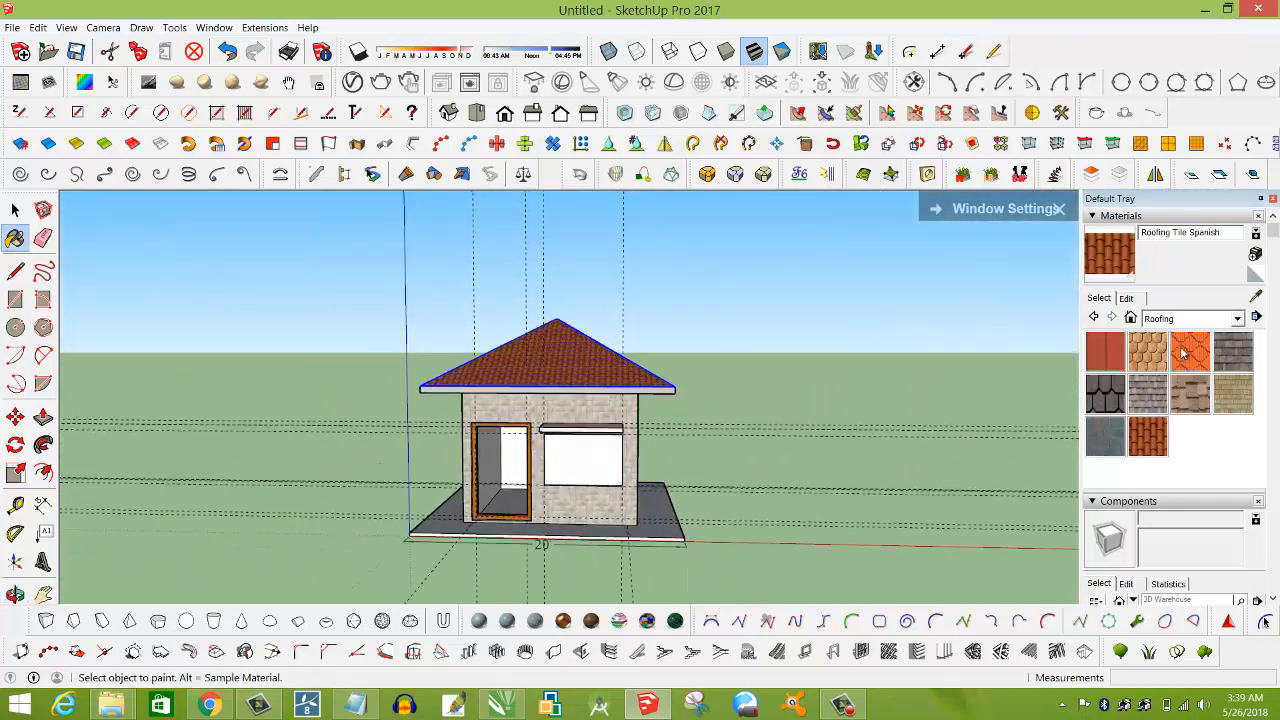
{"action": "left_click", "coordinate": [1207, 322]}
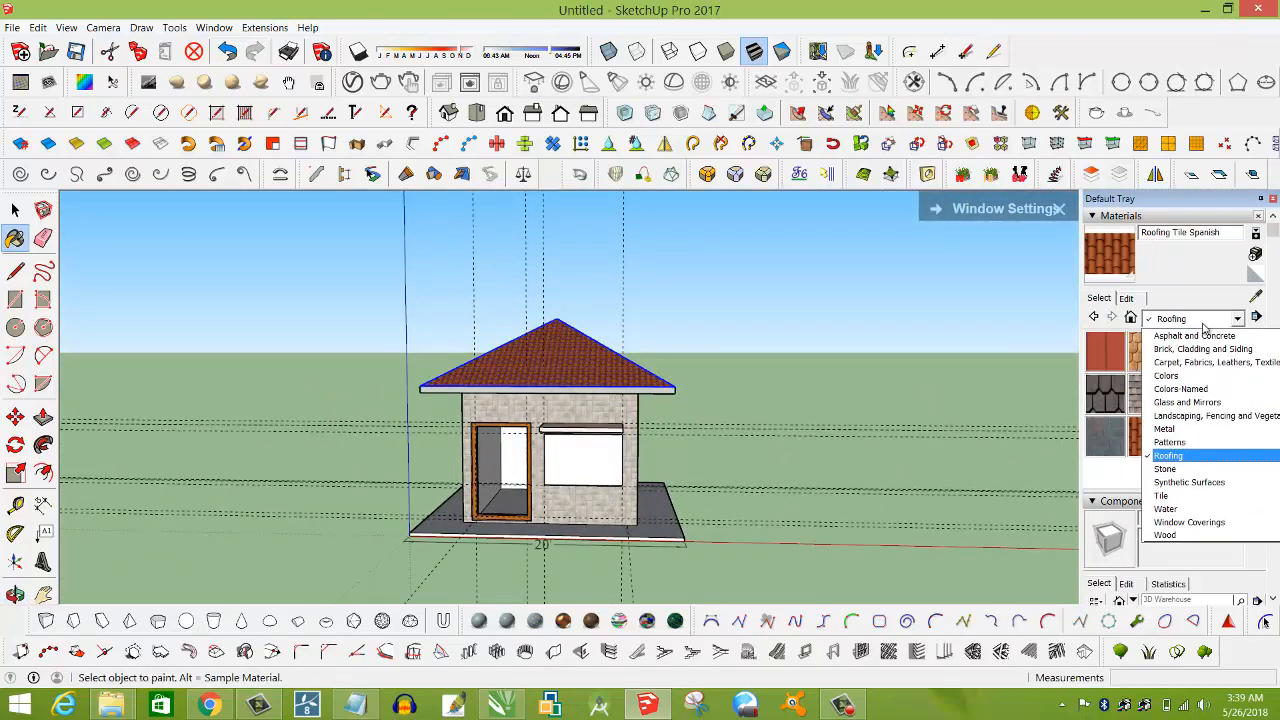
{"action": "left_click", "coordinate": [1170, 507]}
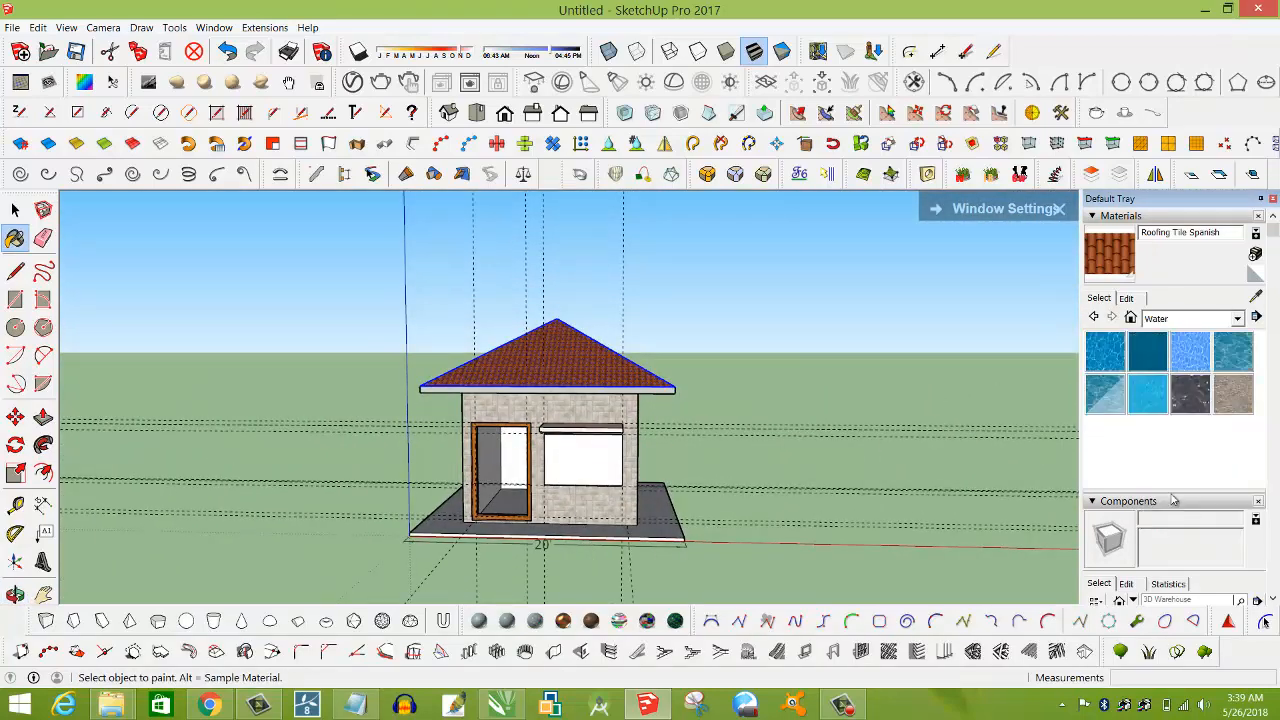
{"action": "left_click", "coordinate": [1108, 398]}
{"action": "left_click", "coordinate": [584, 447]}
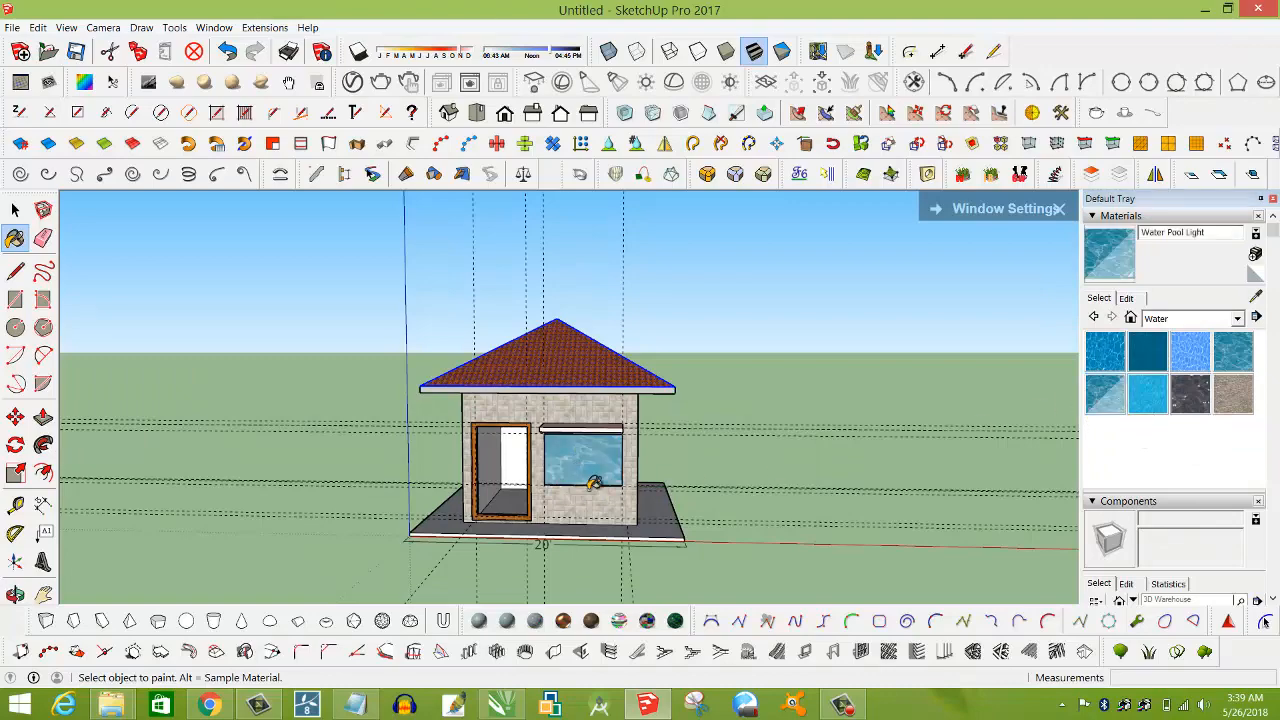
Erase all the dashed guide lines around the house and the 20' dimension along the front of the base slab.
{"action": "mouse_move", "coordinate": [593, 483]}
{"action": "middle_mouse_down"}
{"action": "mouse_move", "coordinate": [920, 469]}
{"action": "mouse_move", "coordinate": [337, 461]}
{"action": "mouse_move", "coordinate": [674, 517]}
{"action": "mouse_move", "coordinate": [860, 502]}
{"action": "mouse_move", "coordinate": [585, 455]}
{"action": "middle_mouse_up"}
{"action": "scroll", "coordinate": [585, 455], "scroll_direction": "up", "scroll_amount": 3}
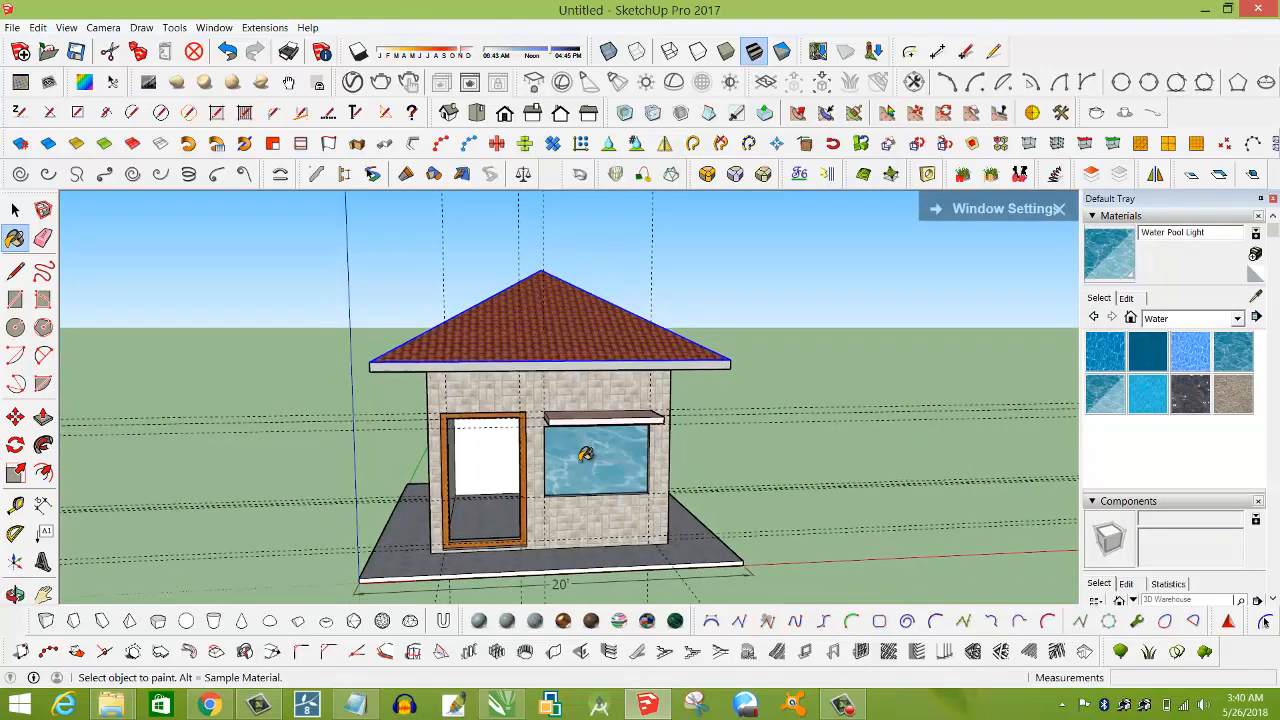
{"action": "scroll", "coordinate": [585, 455], "scroll_direction": "down", "scroll_amount": 2}
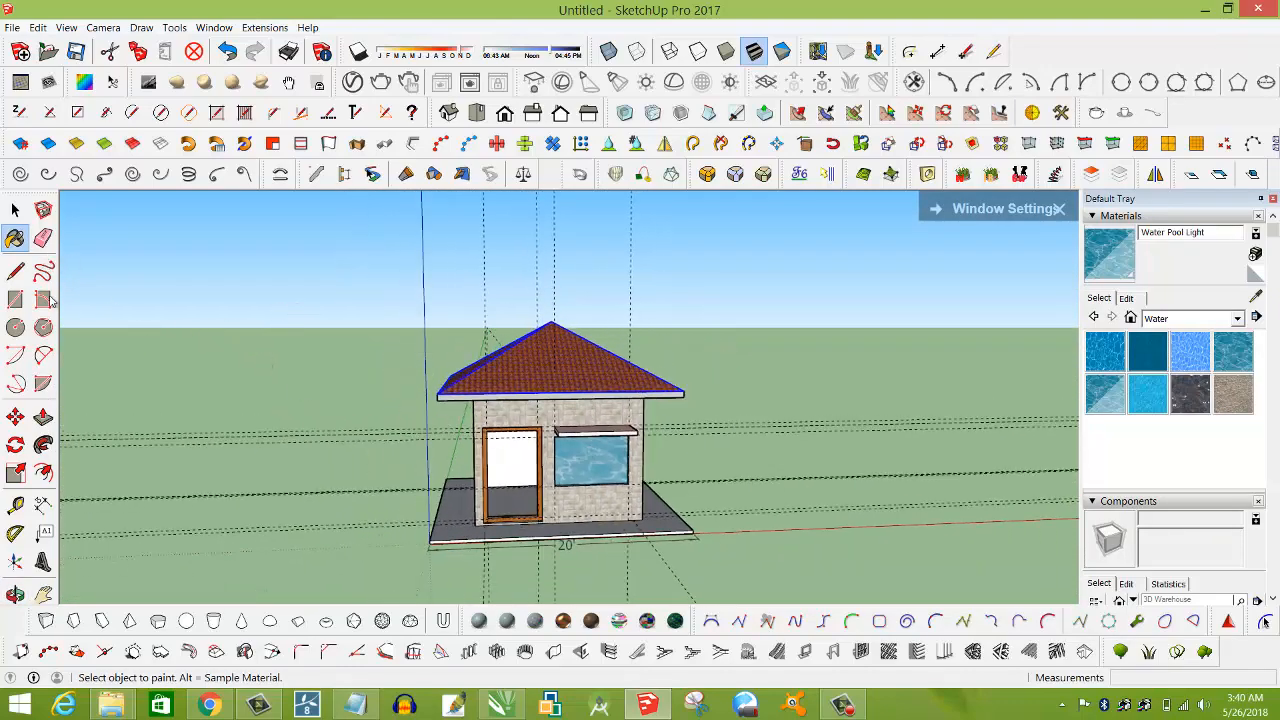
{"action": "left_click", "coordinate": [43, 238]}
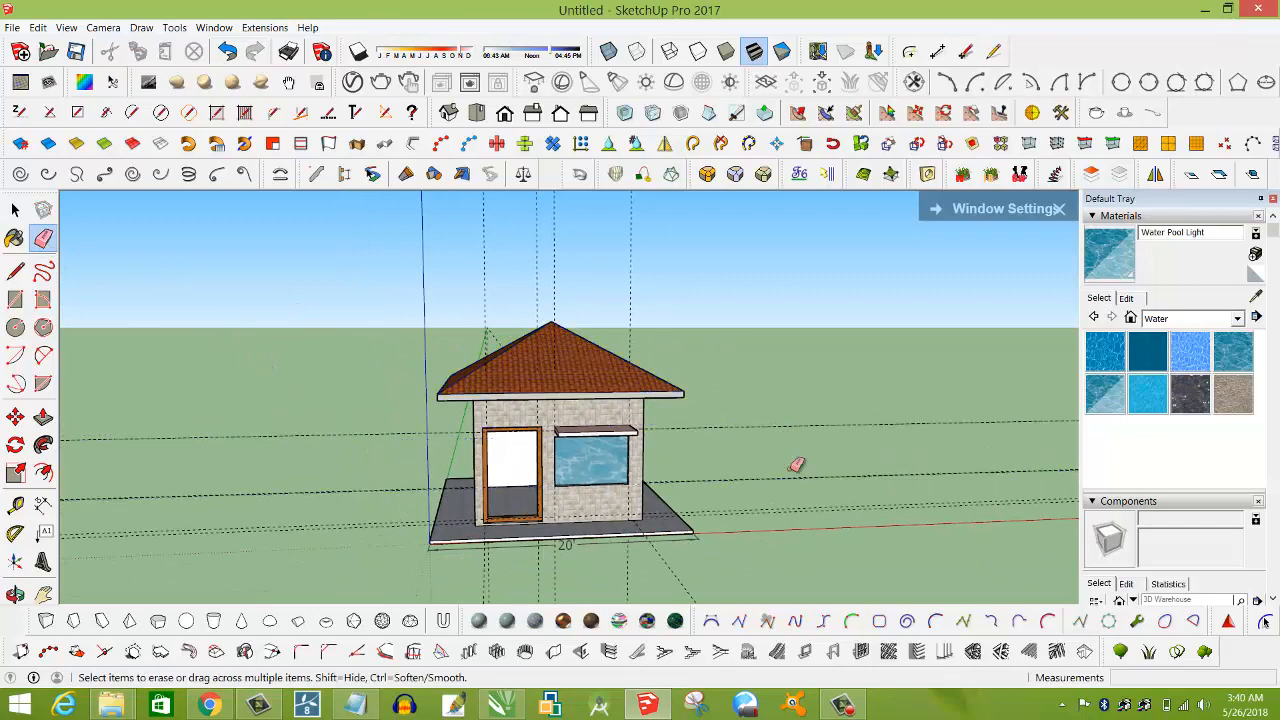
{"action": "left_click_drag", "start_coordinate": [796, 465], "coordinate": [795, 412]}
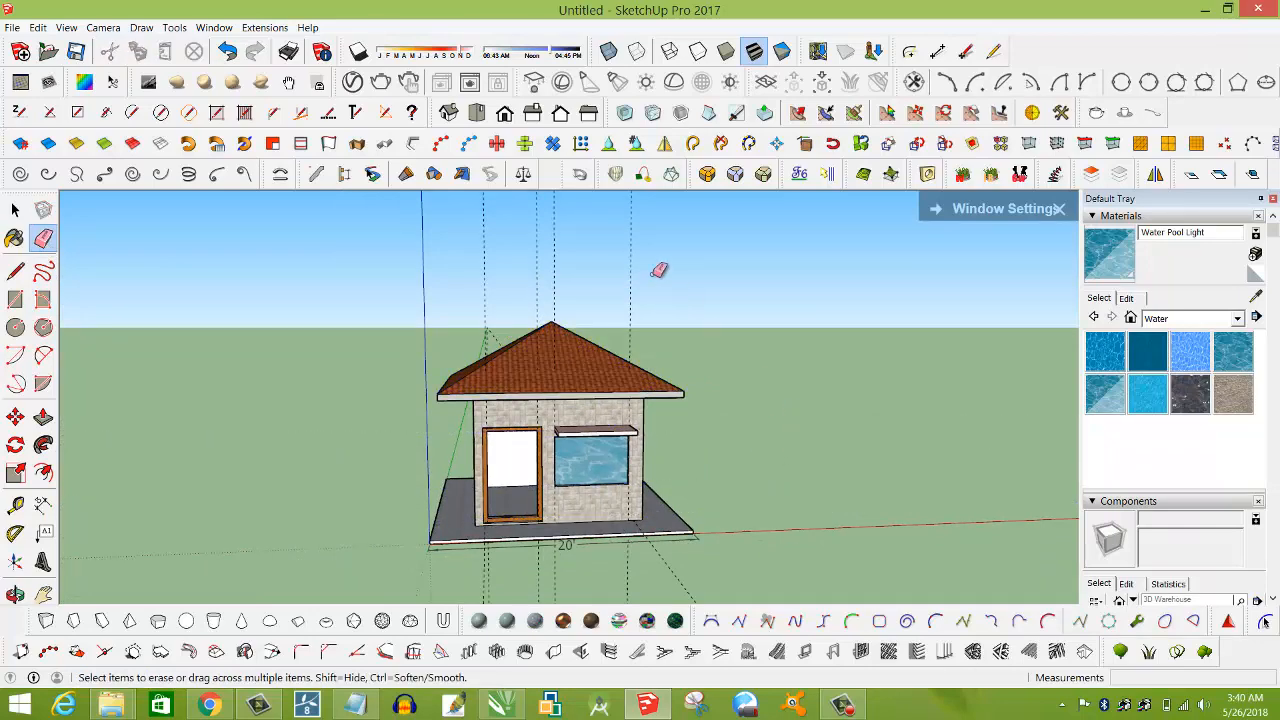
{"action": "mouse_move", "coordinate": [652, 275]}
{"action": "left_mouse_down"}
{"action": "mouse_move", "coordinate": [467, 263]}
{"action": "mouse_move", "coordinate": [559, 256]}
{"action": "mouse_move", "coordinate": [460, 276]}
{"action": "mouse_move", "coordinate": [471, 257]}
{"action": "mouse_move", "coordinate": [491, 320]}
{"action": "left_mouse_up"}
{"action": "left_click_drag", "start_coordinate": [683, 581], "coordinate": [652, 567]}
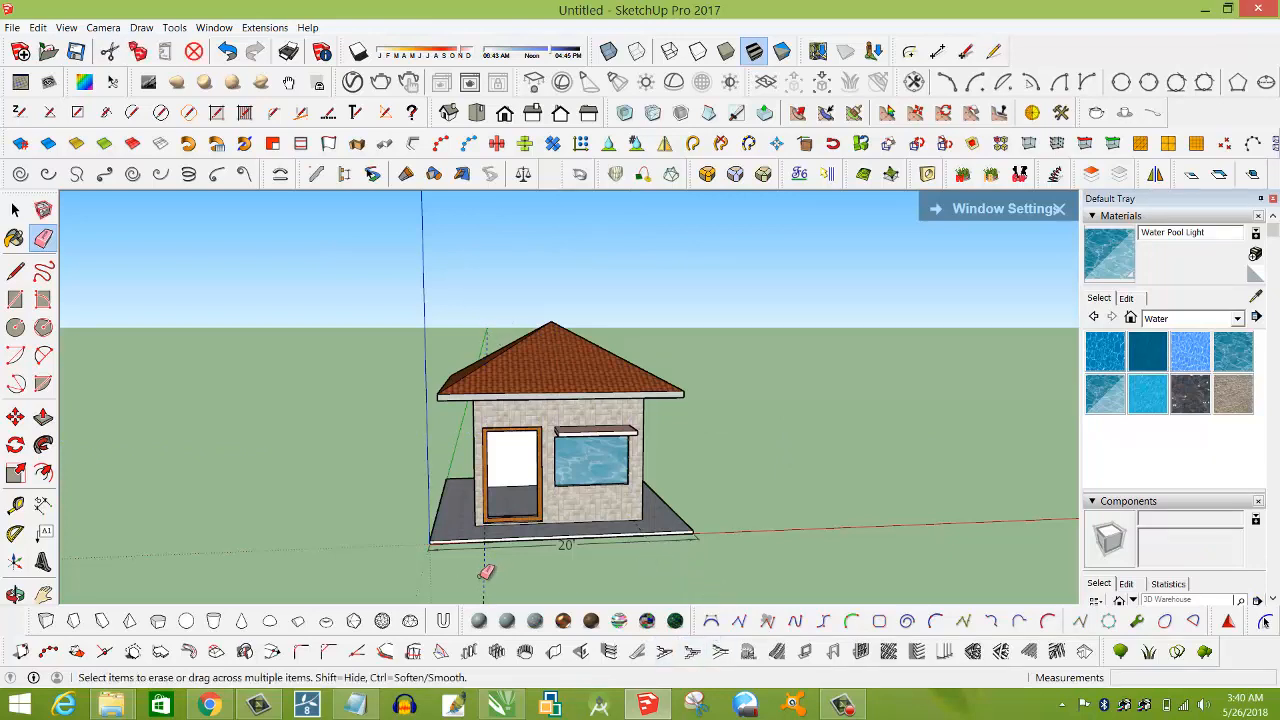
{"action": "left_click", "coordinate": [510, 550]}
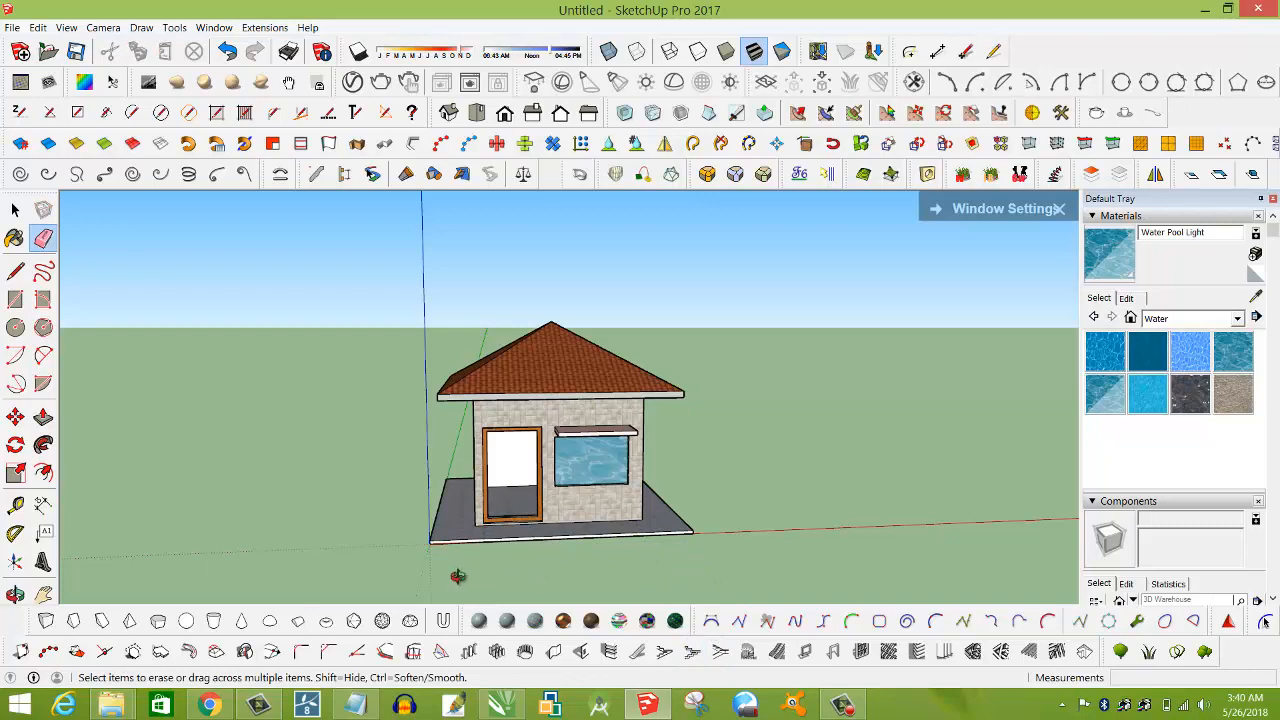
Save the model in the Documents folder under the file name "skechup model for lumion".
{"action": "middle_click_drag", "start_coordinate": [457, 576], "coordinate": [540, 495]}
{"action": "scroll", "coordinate": [540, 495], "scroll_direction": "up", "scroll_amount": 3}
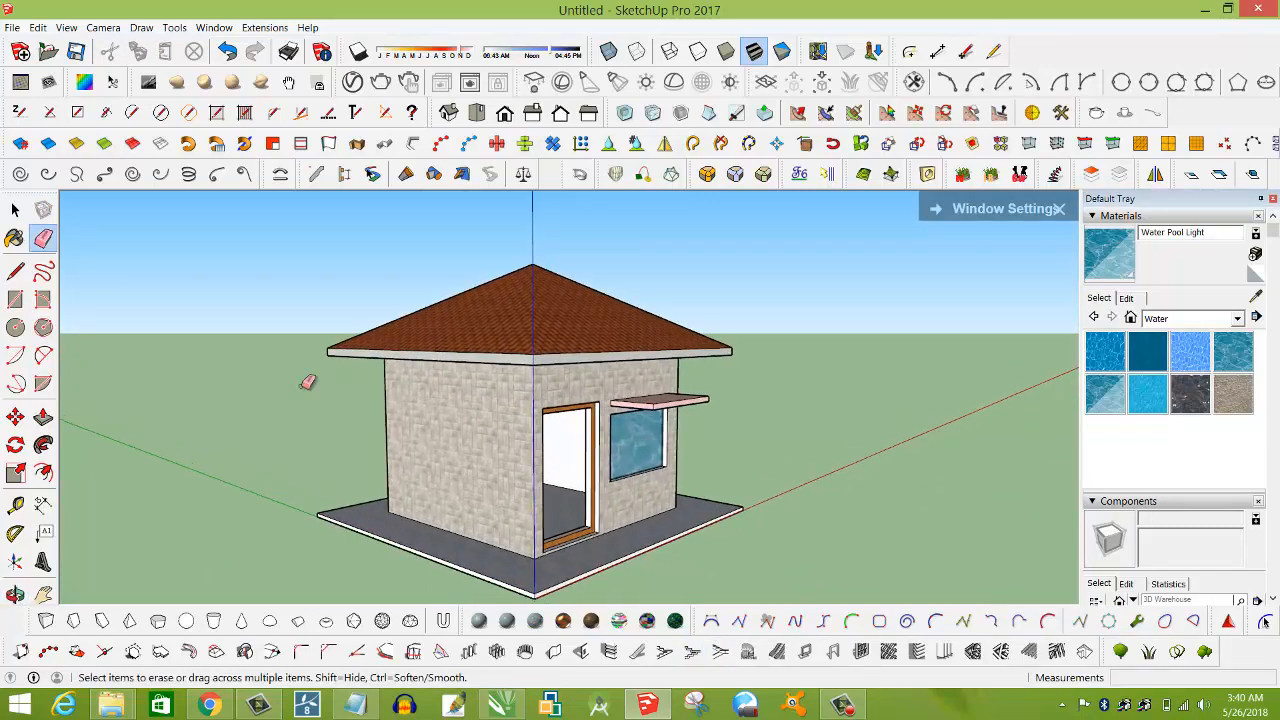
{"action": "left_click", "coordinate": [12, 27]}
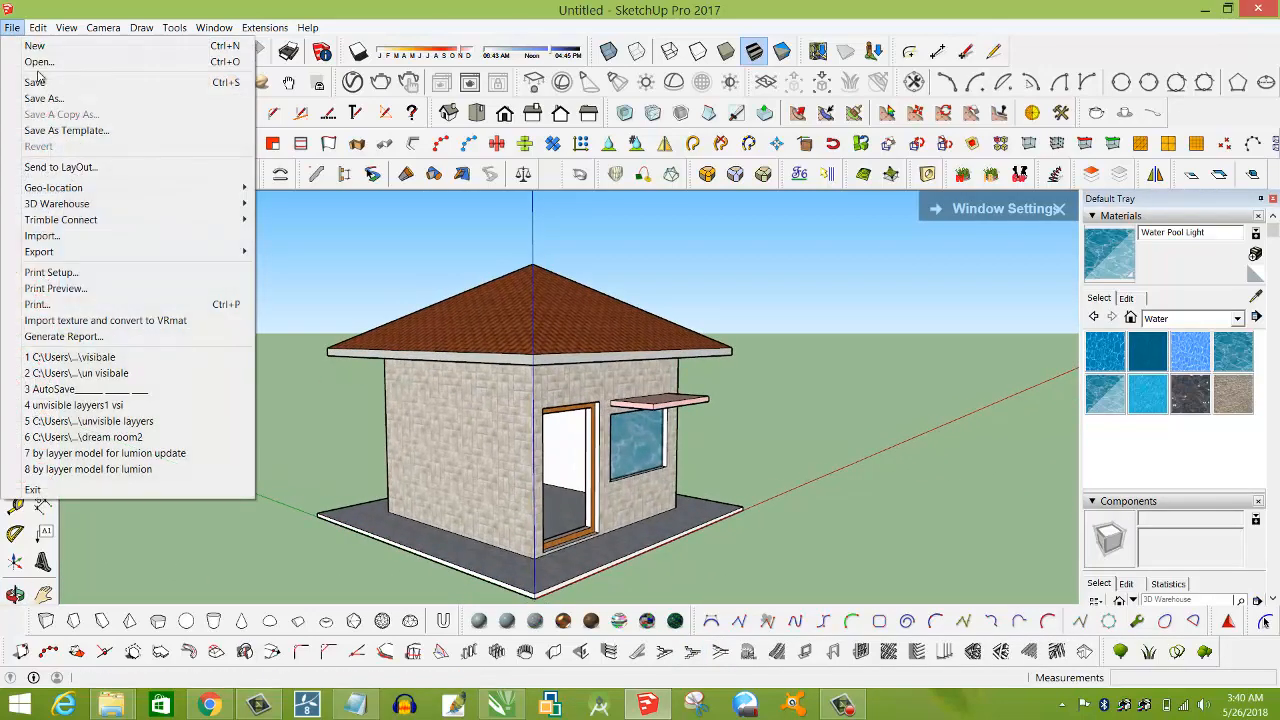
{"action": "left_click", "coordinate": [50, 98]}
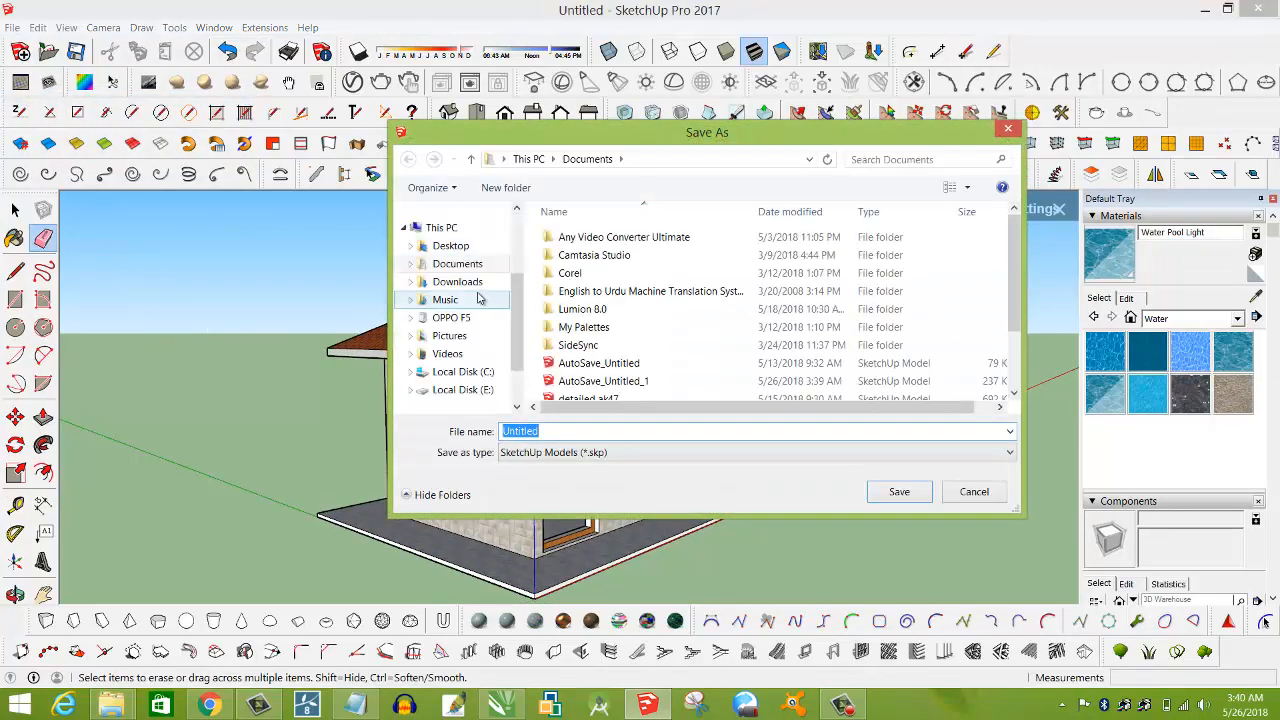
{"action": "left_click", "coordinate": [464, 272]}
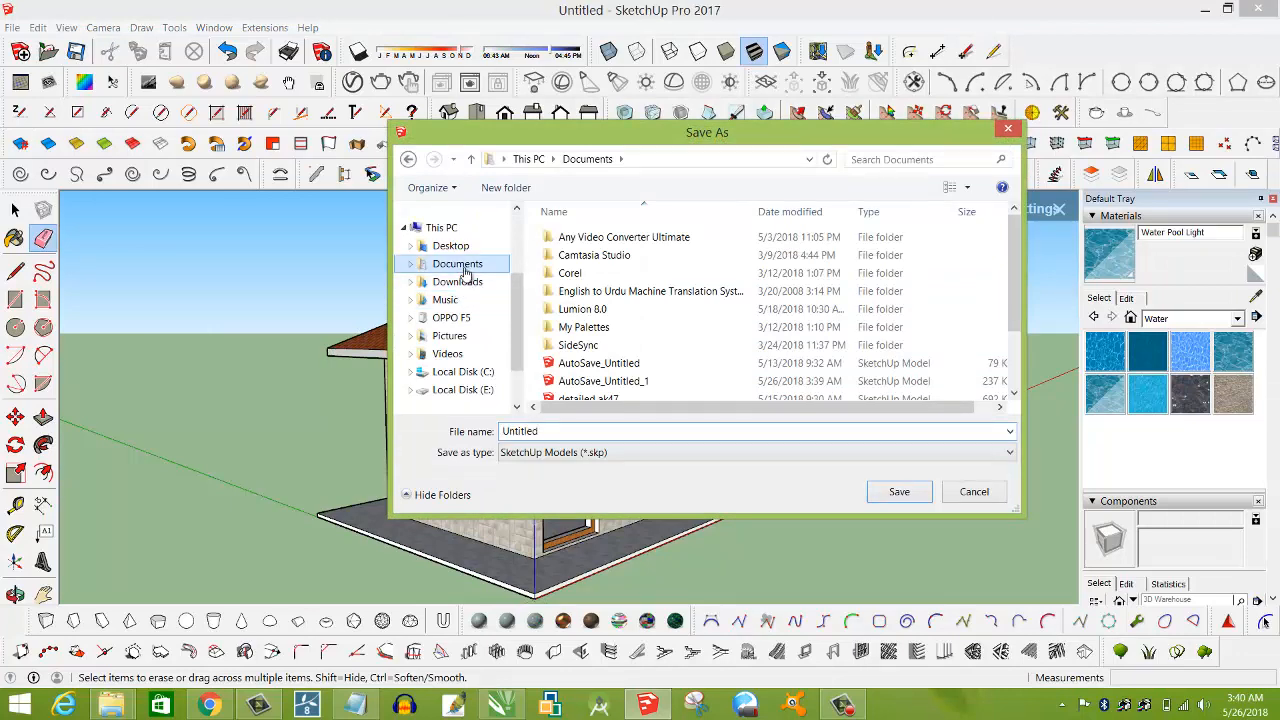
{"action": "left_click", "coordinate": [568, 430]}
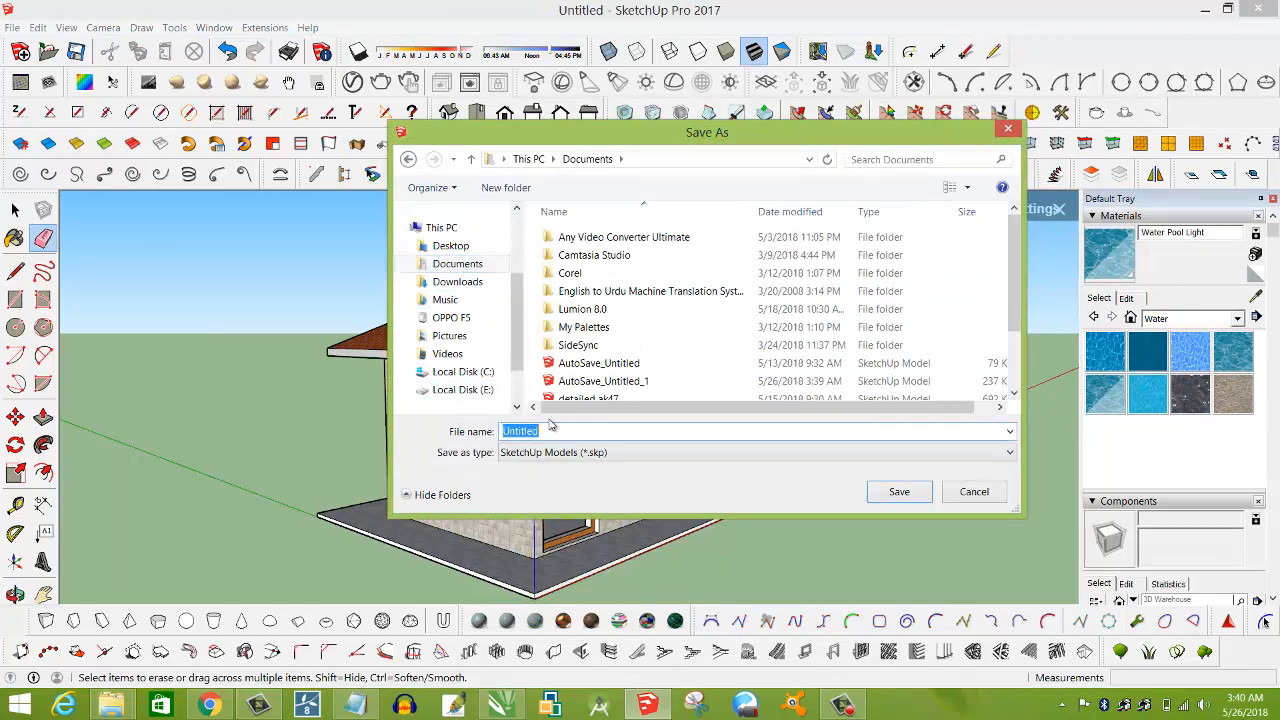
{"action": "type", "text": "skechup model for lumion"}
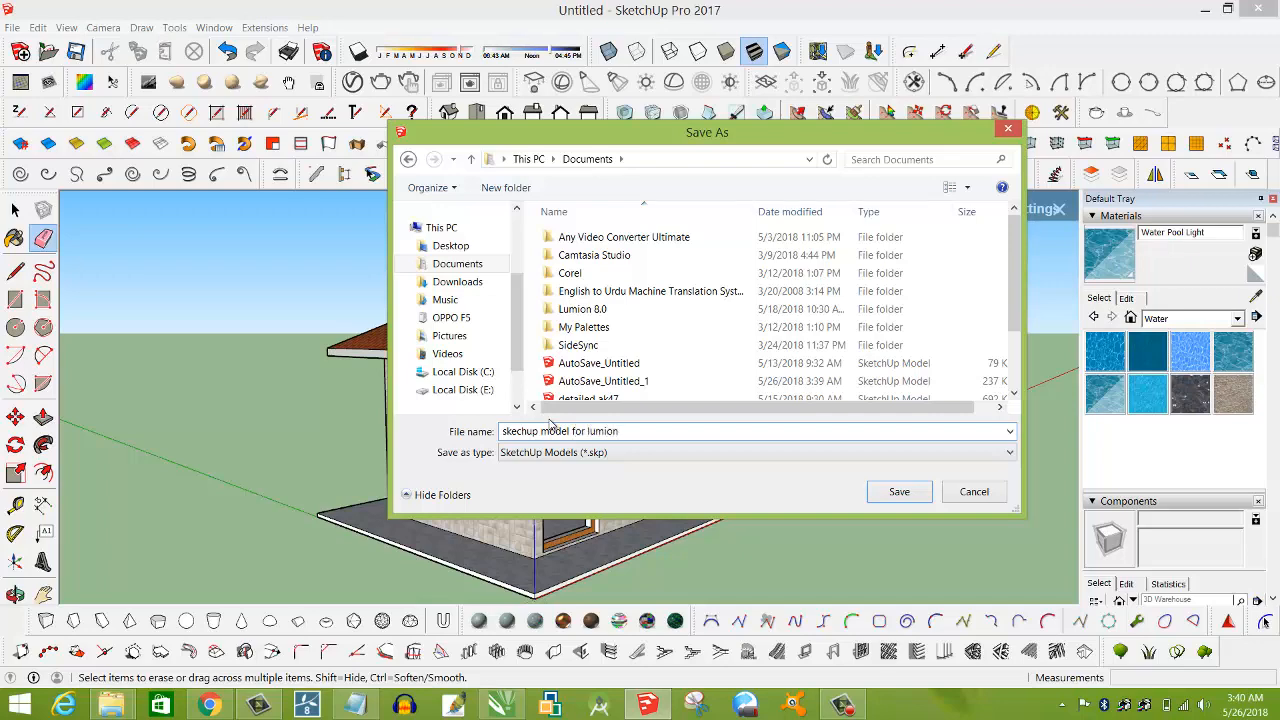
{"action": "left_click", "coordinate": [899, 492]}
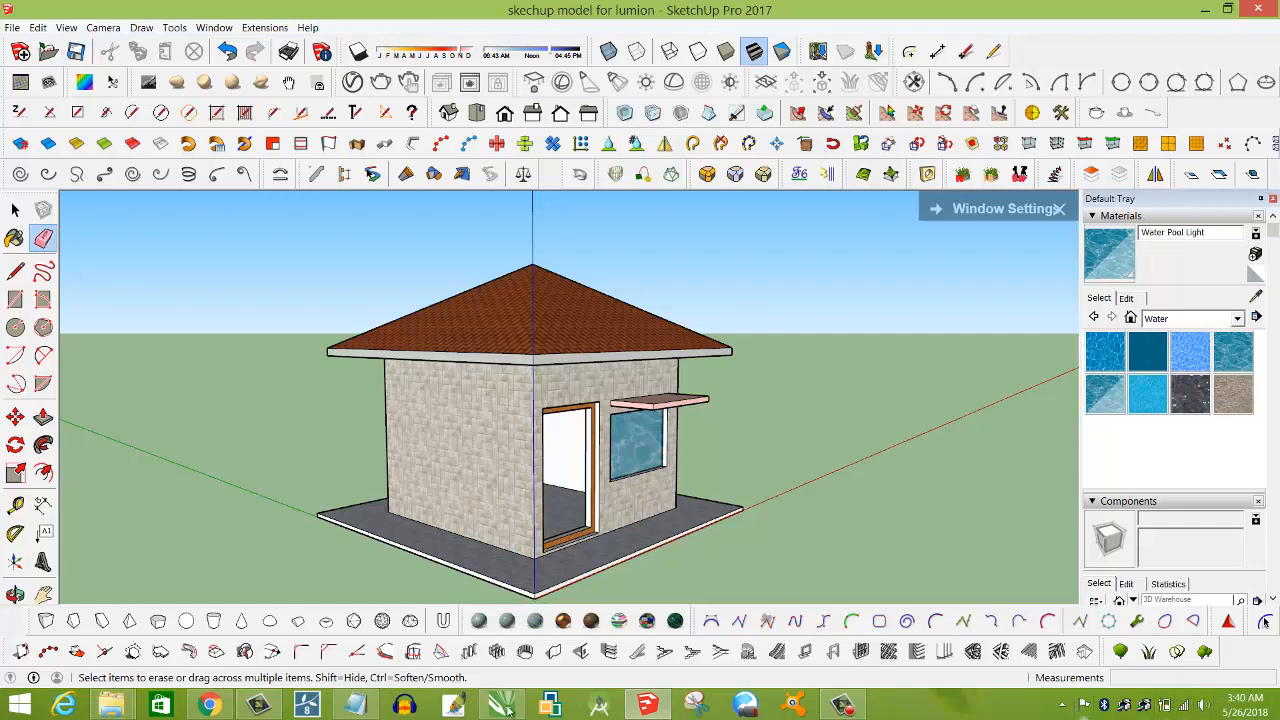
Switch to Lumion 8, copy the activation code from the Notepad file, and submit it as the emergency activation code.
{"action": "left_click", "coordinate": [308, 706]}
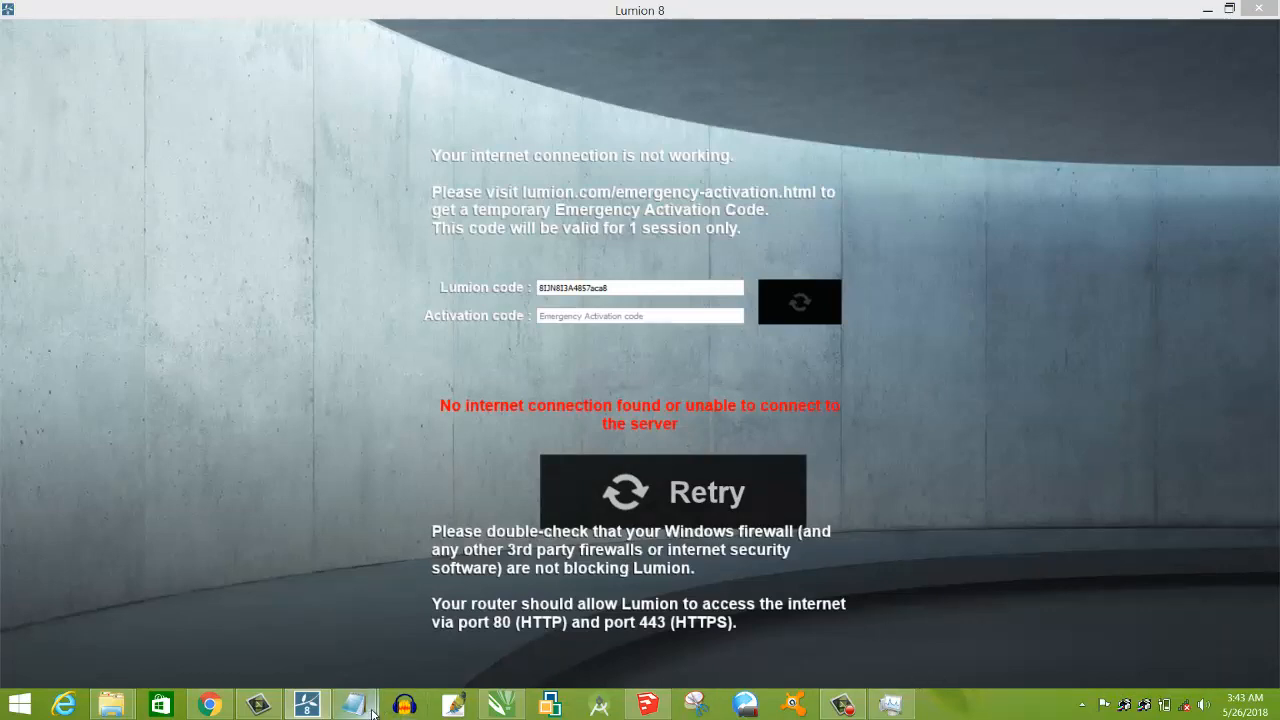
{"action": "mouse_move", "coordinate": [372, 712]}
{"action": "left_click", "coordinate": [446, 571]}
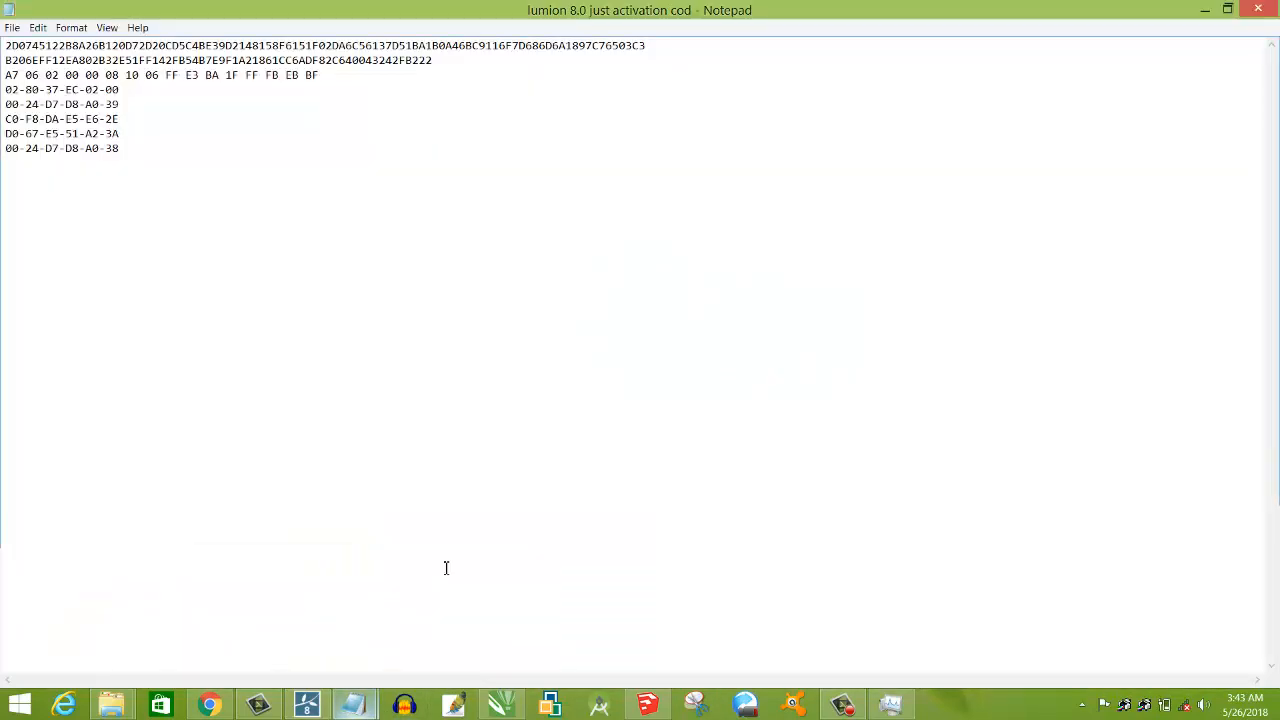
{"action": "key", "text": "ctrl+a"}
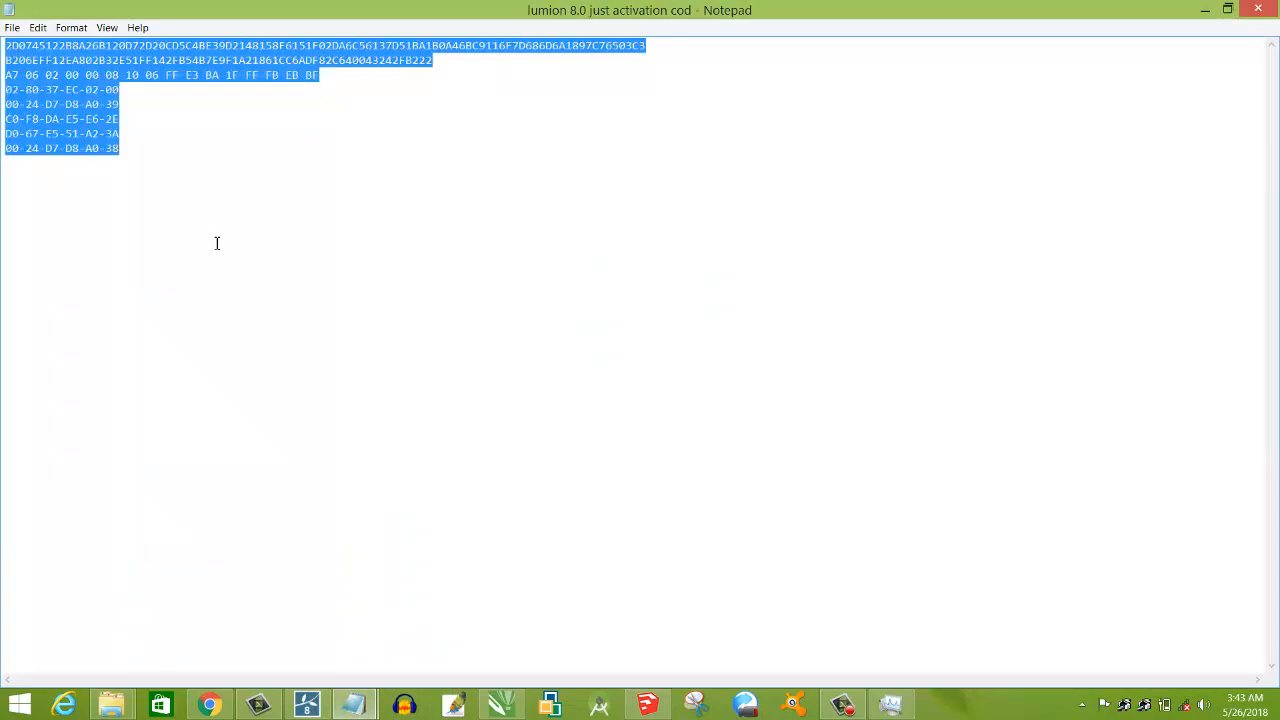
{"action": "left_click", "coordinate": [312, 706]}
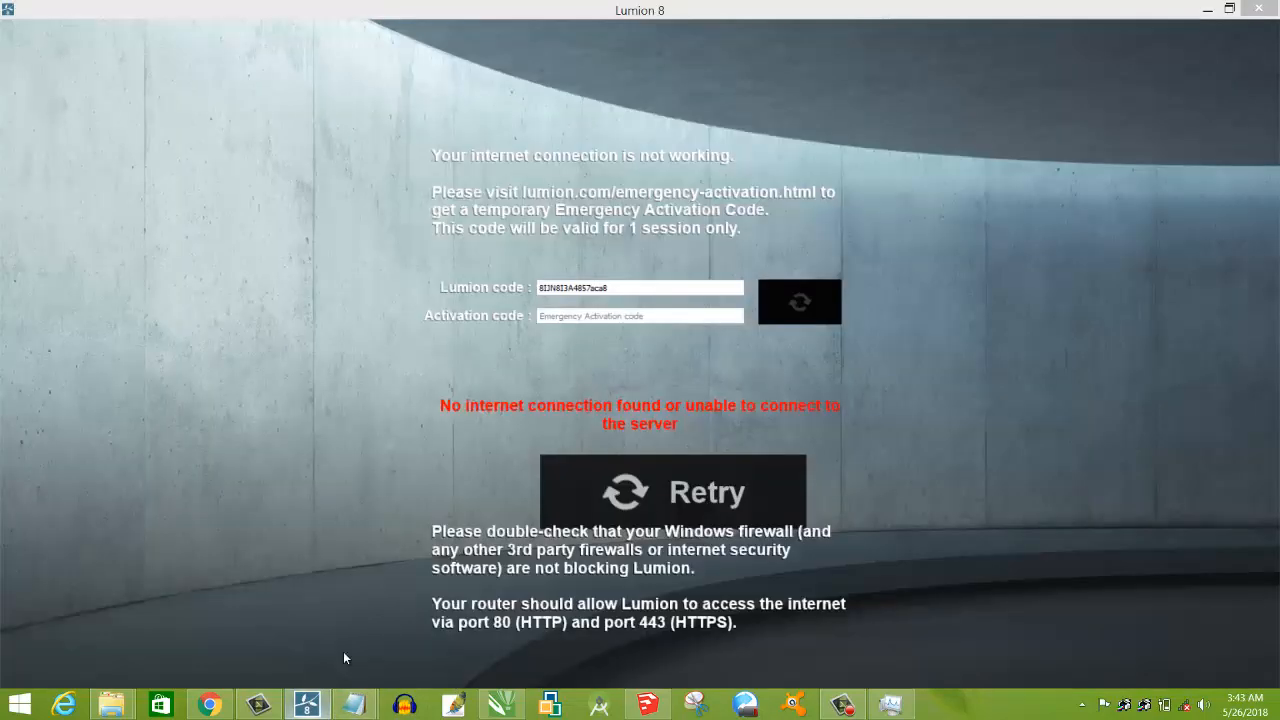
{"action": "left_click", "coordinate": [590, 316]}
{"action": "key", "text": "ctrl+v"}
{"action": "left_click", "coordinate": [812, 302]}
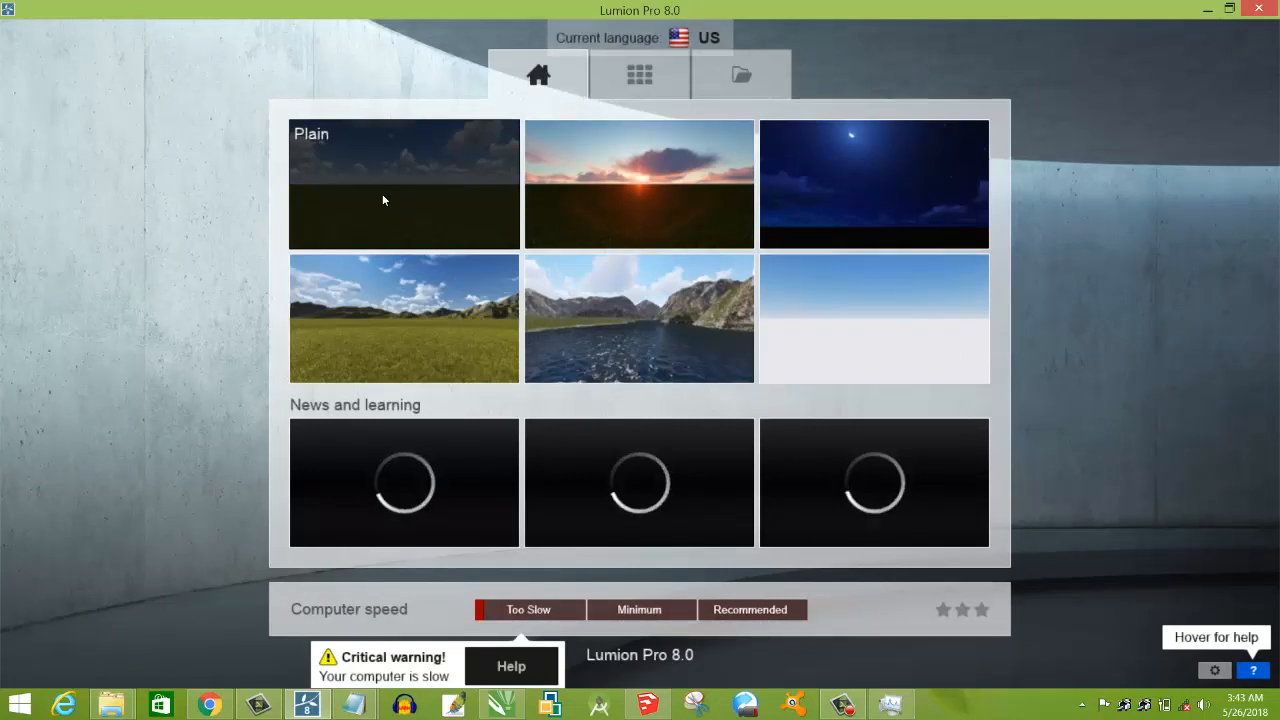
Set the editor resolution to 100% and open the grassland scene with mountains.
{"action": "left_click", "coordinate": [417, 337]}
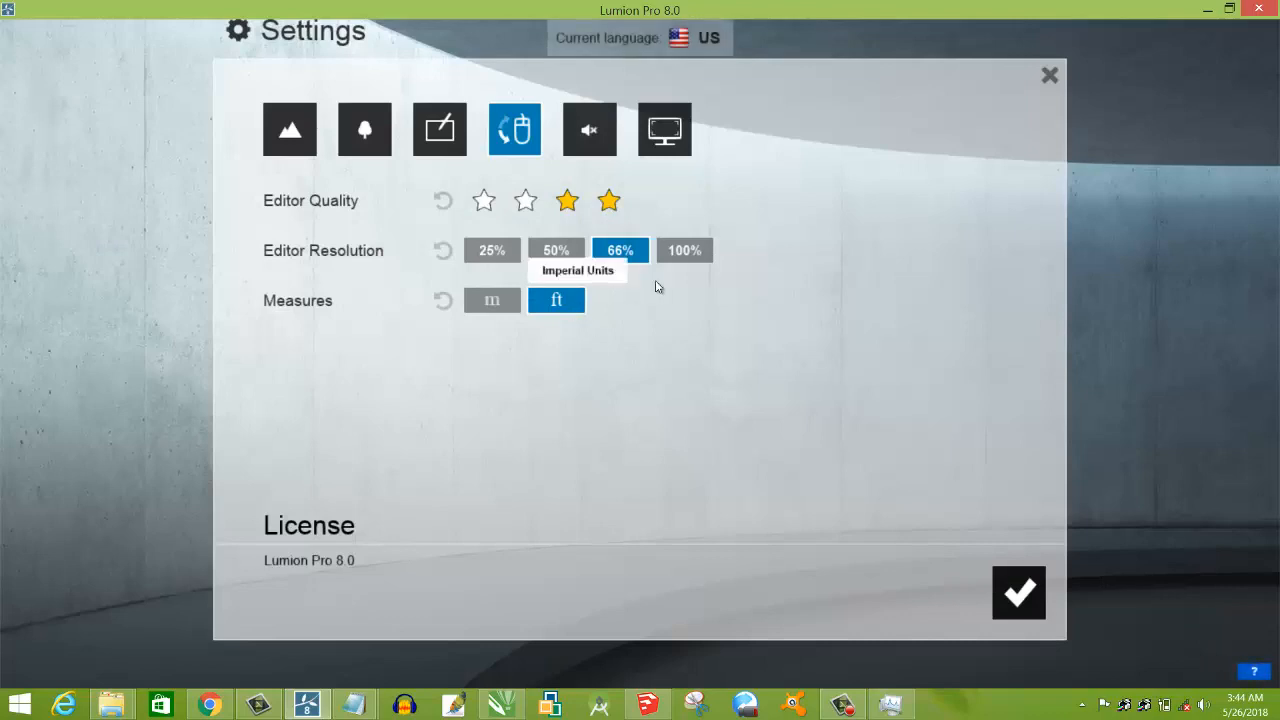
{"action": "left_click", "coordinate": [698, 254]}
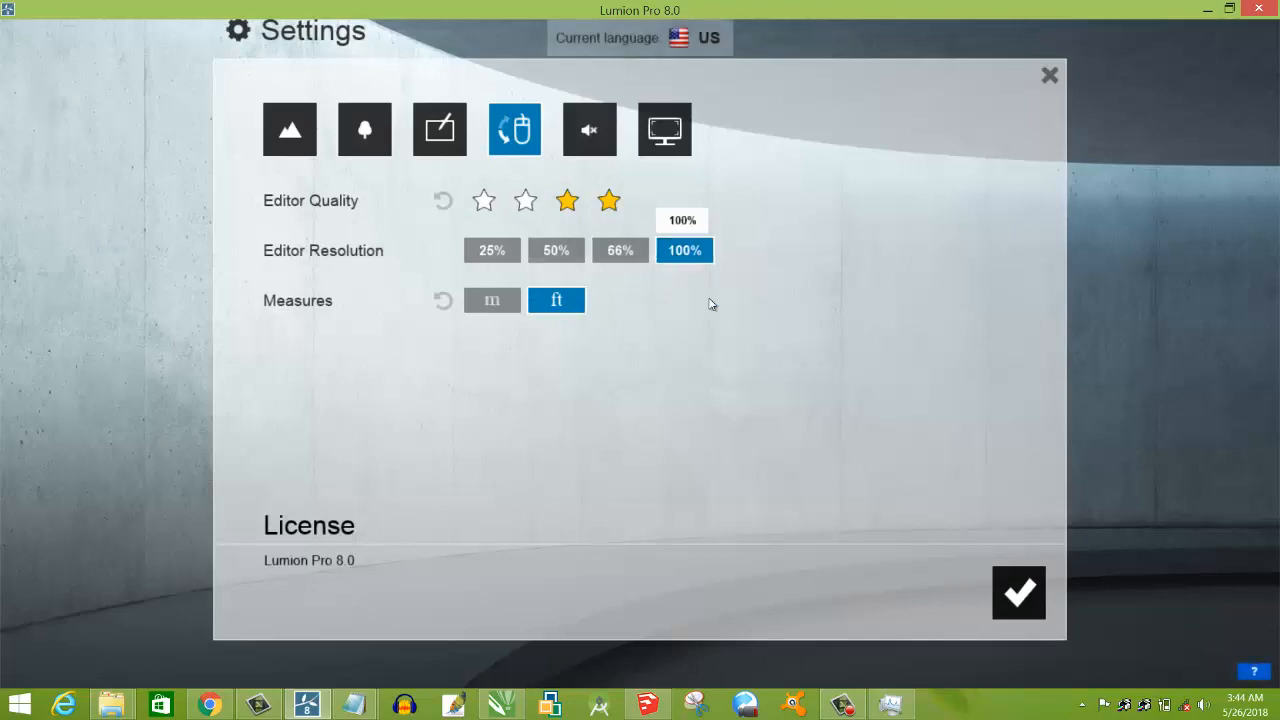
{"action": "left_click", "coordinate": [1012, 594]}
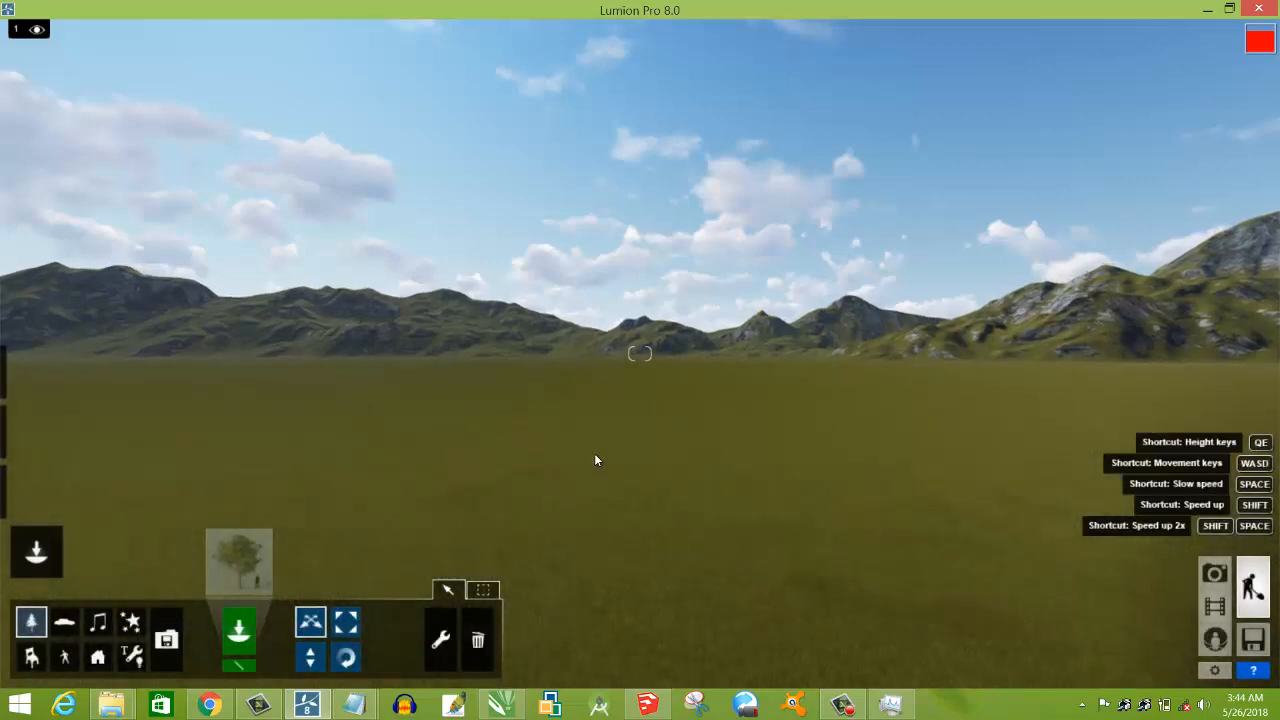
Import "skechup model for lumion" from Documents into the Main (default) library folder and place it on the grass field.
{"action": "right_click_drag", "start_coordinate": [594, 457], "coordinate": [588, 462]}
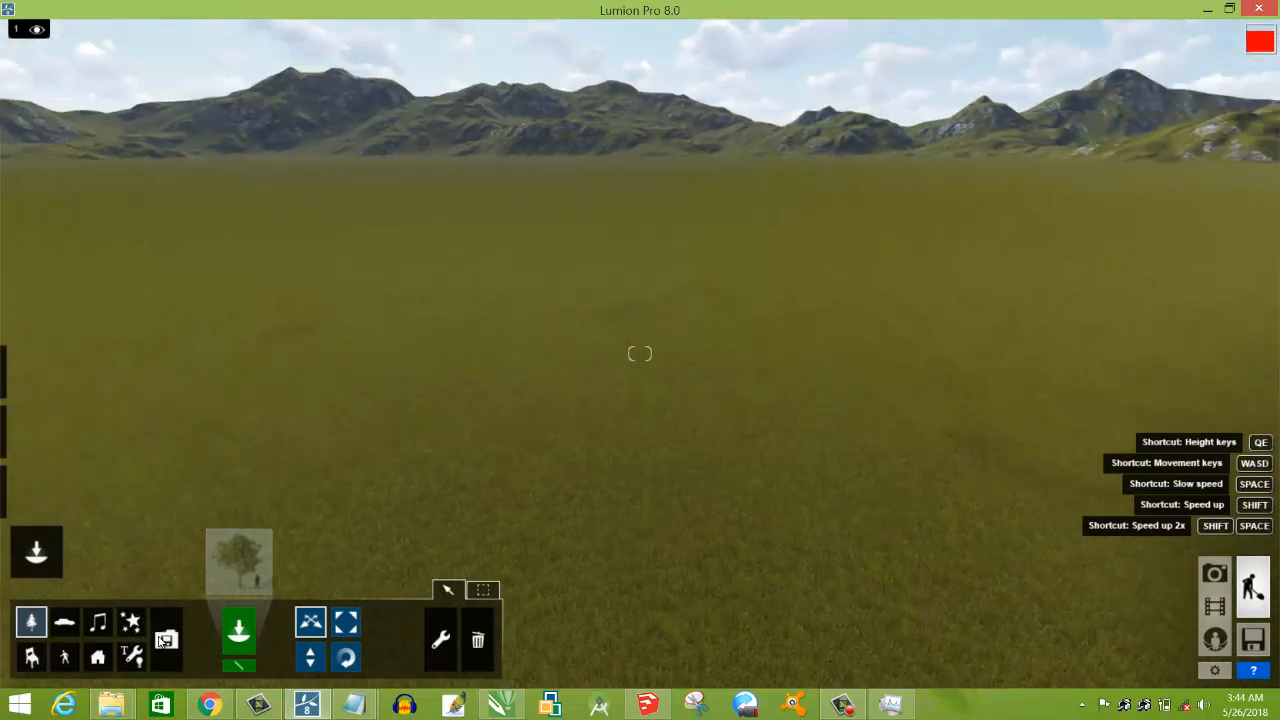
{"action": "left_click", "coordinate": [166, 640]}
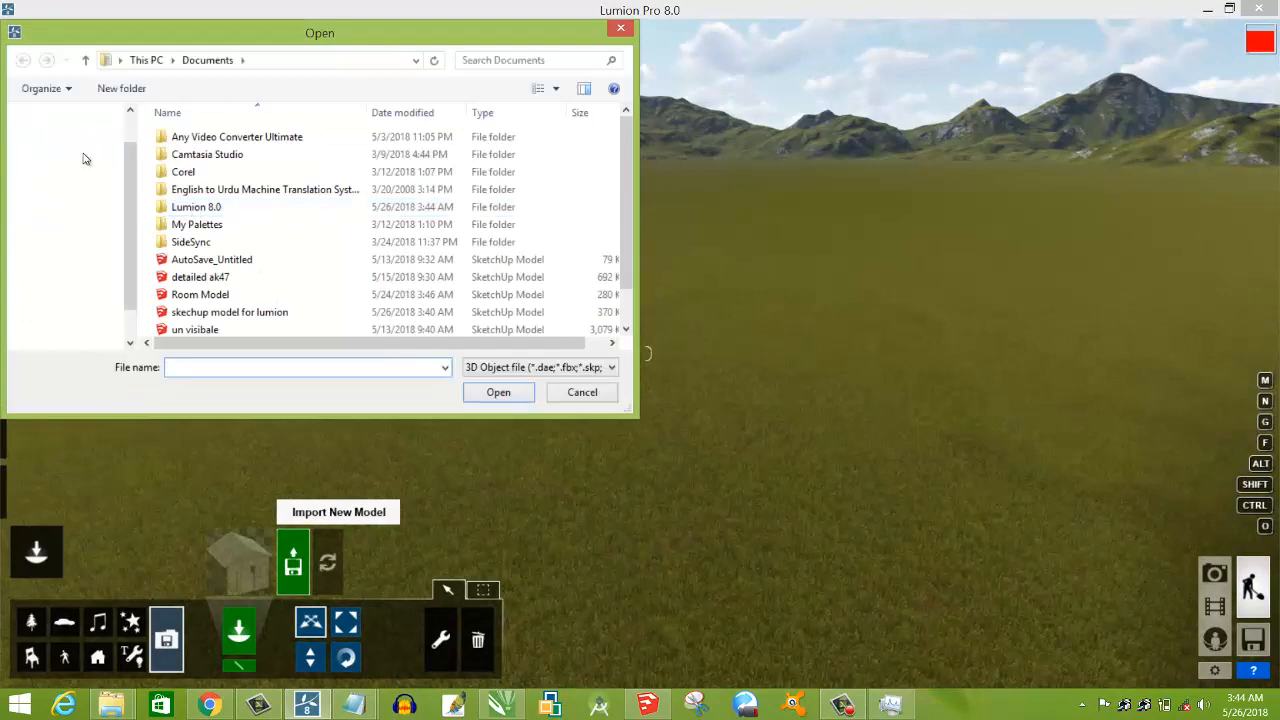
{"action": "left_click", "coordinate": [208, 314]}
{"action": "left_click", "coordinate": [498, 392]}
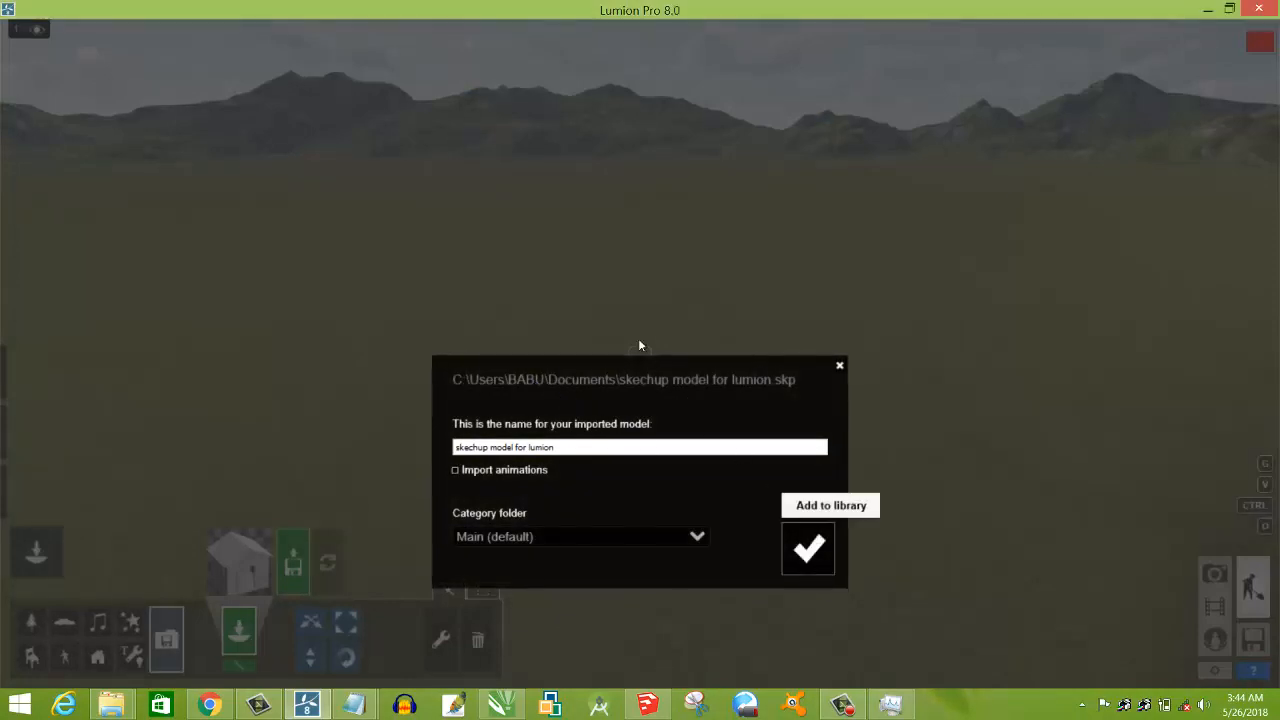
{"action": "key", "text": "Return"}
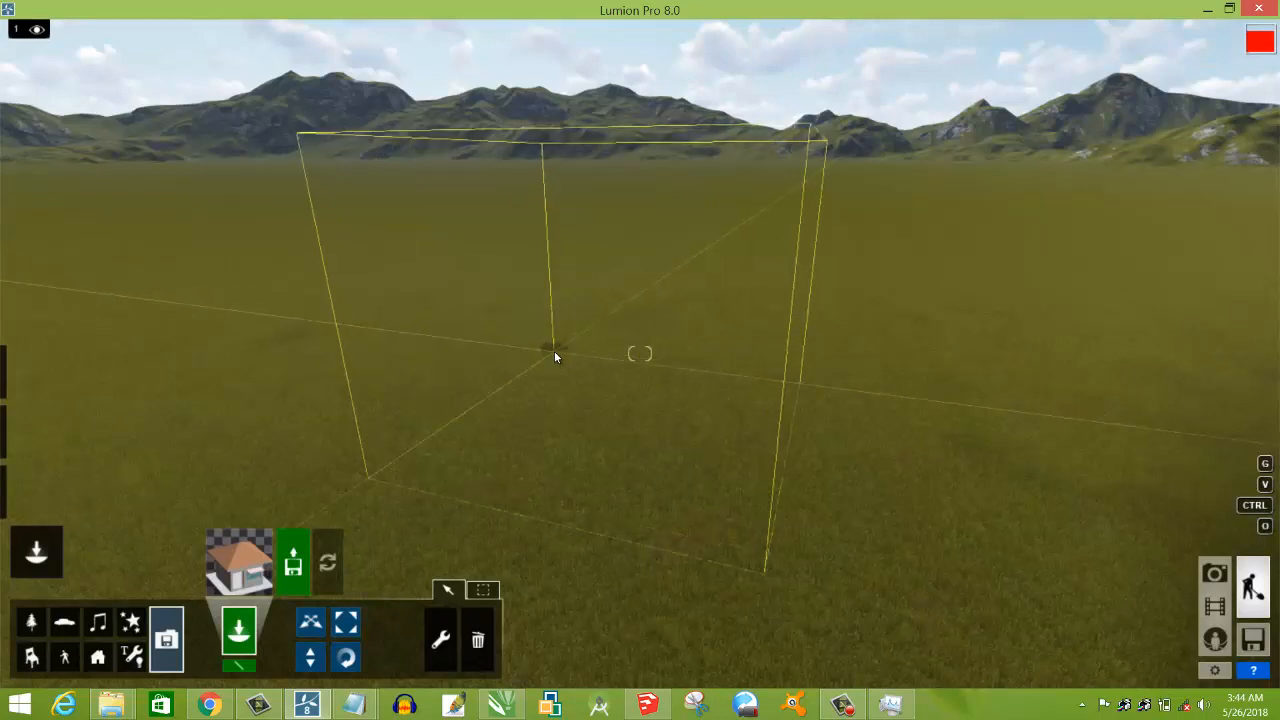
{"action": "left_click", "coordinate": [555, 353]}
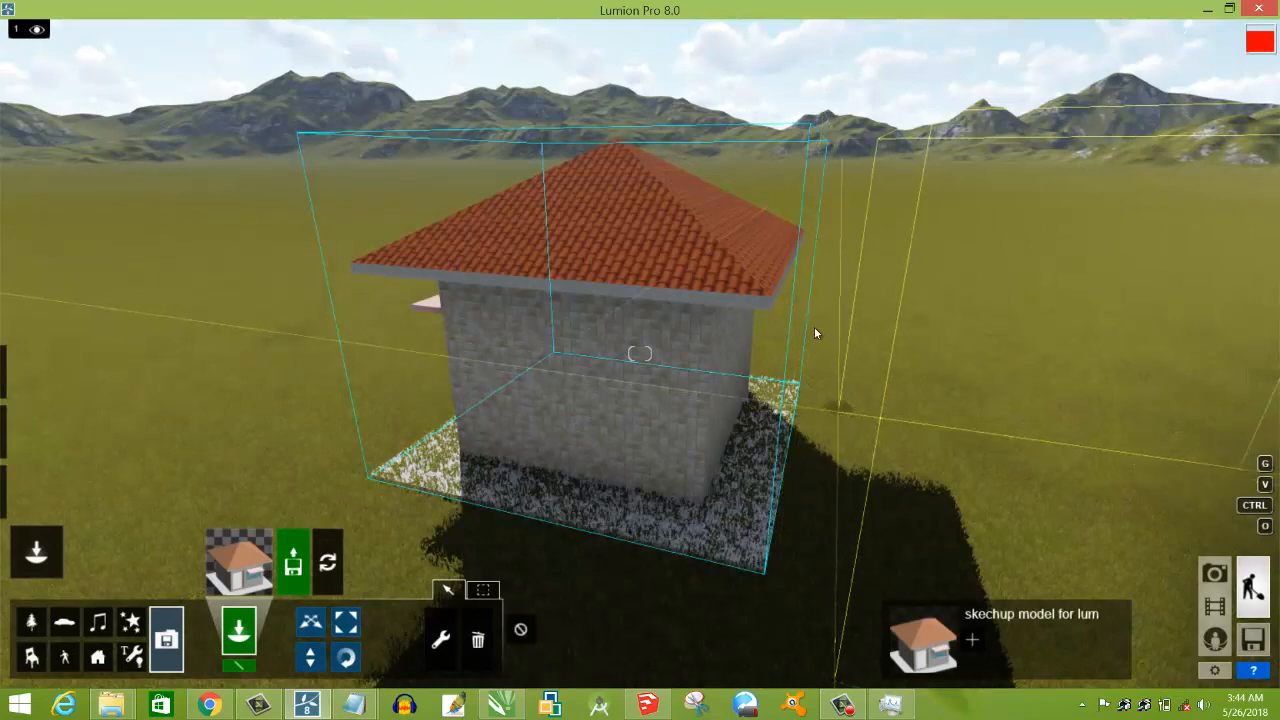
Examine the placed house from the back and sides around to the front with its door and window.
{"action": "key", "text": "d"}
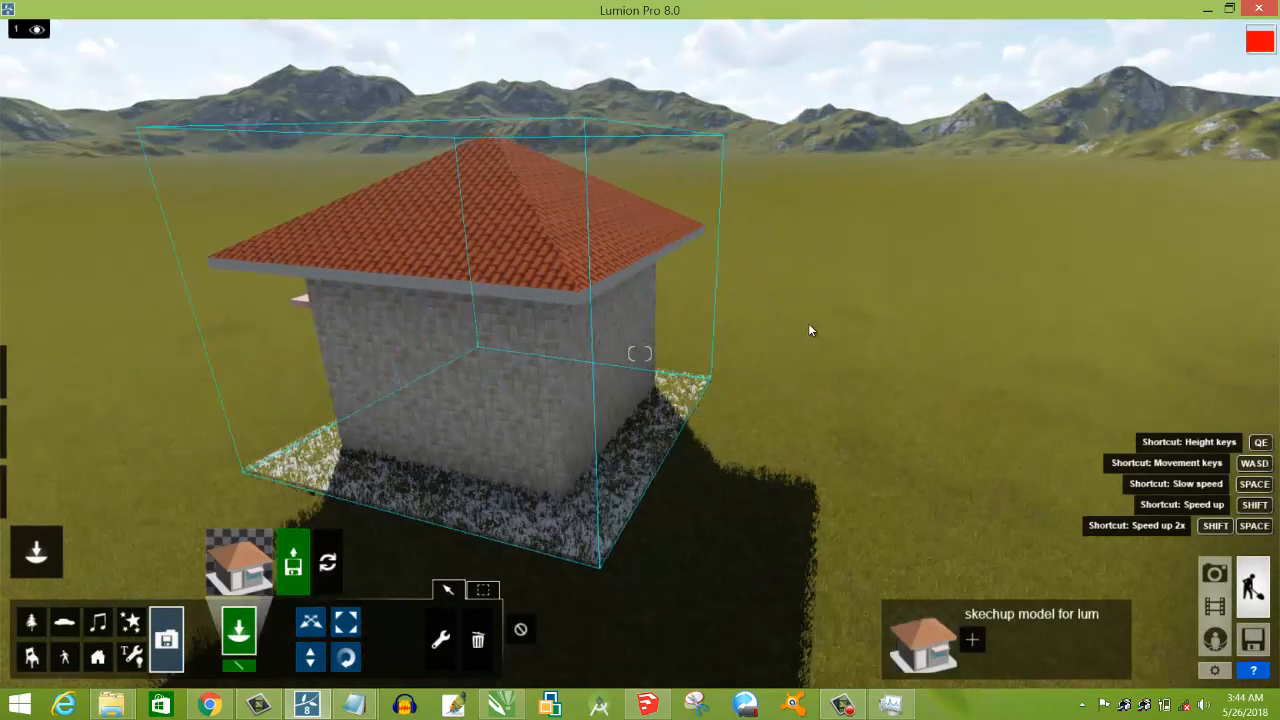
{"action": "mouse_move", "coordinate": [808, 323]}
{"action": "right_mouse_down"}
{"action": "mouse_move", "coordinate": [800, 309]}
{"action": "mouse_move", "coordinate": [810, 321]}
{"action": "mouse_move", "coordinate": [795, 322]}
{"action": "mouse_move", "coordinate": [810, 322]}
{"action": "mouse_move", "coordinate": [781, 326]}
{"action": "mouse_move", "coordinate": [818, 329]}
{"action": "right_mouse_up"}
{"action": "key", "text": "d"}
{"action": "key", "text": "d"}
{"action": "key", "text": "d"}
{"action": "key", "text": "d"}
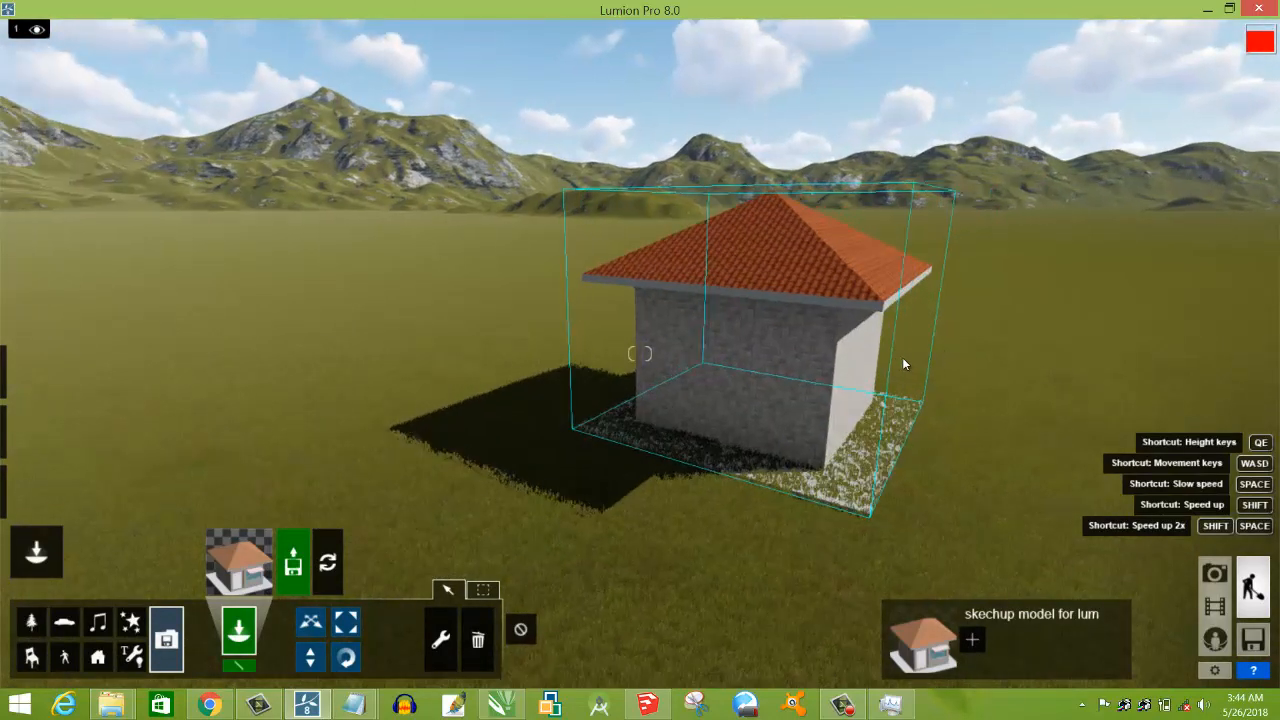
{"action": "key", "text": "w"}
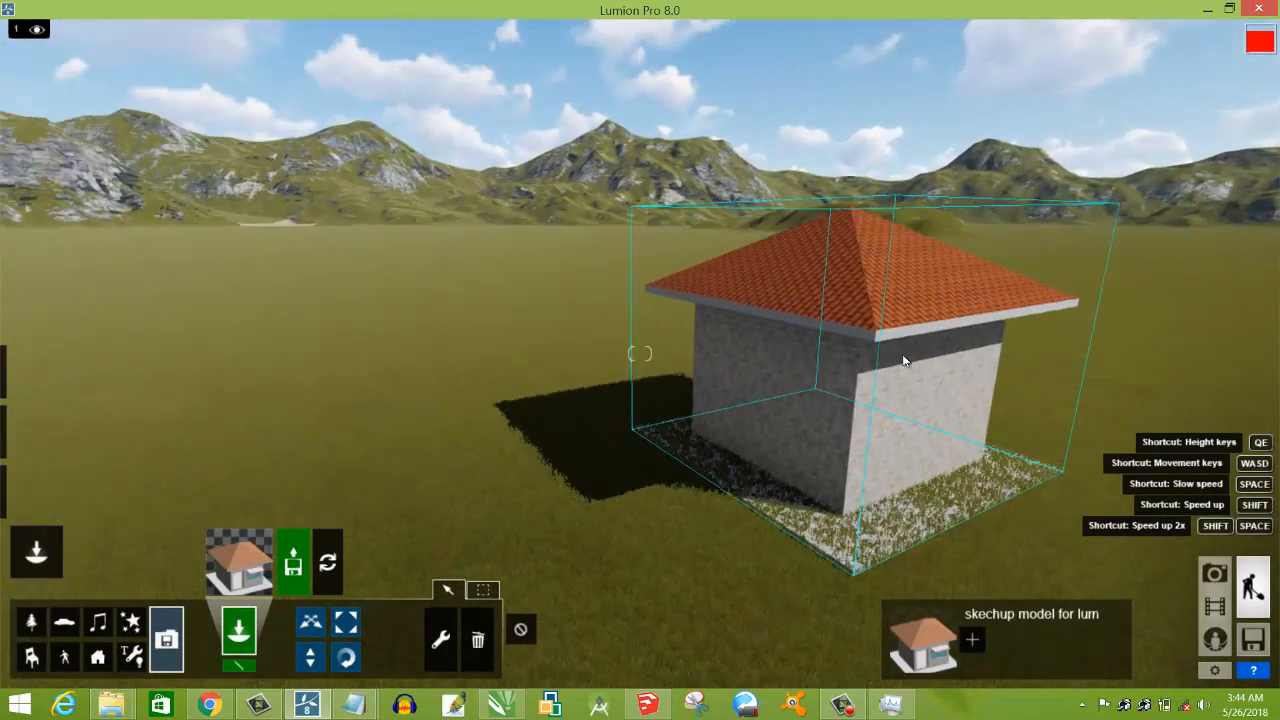
{"action": "key", "text": "d"}
{"action": "right_click_drag", "start_coordinate": [906, 358], "coordinate": [682, 386]}
{"action": "key", "text": "d"}
{"action": "key", "text": "d"}
{"action": "key", "text": "d"}
{"action": "key", "text": "d"}
{"action": "key", "text": "d"}
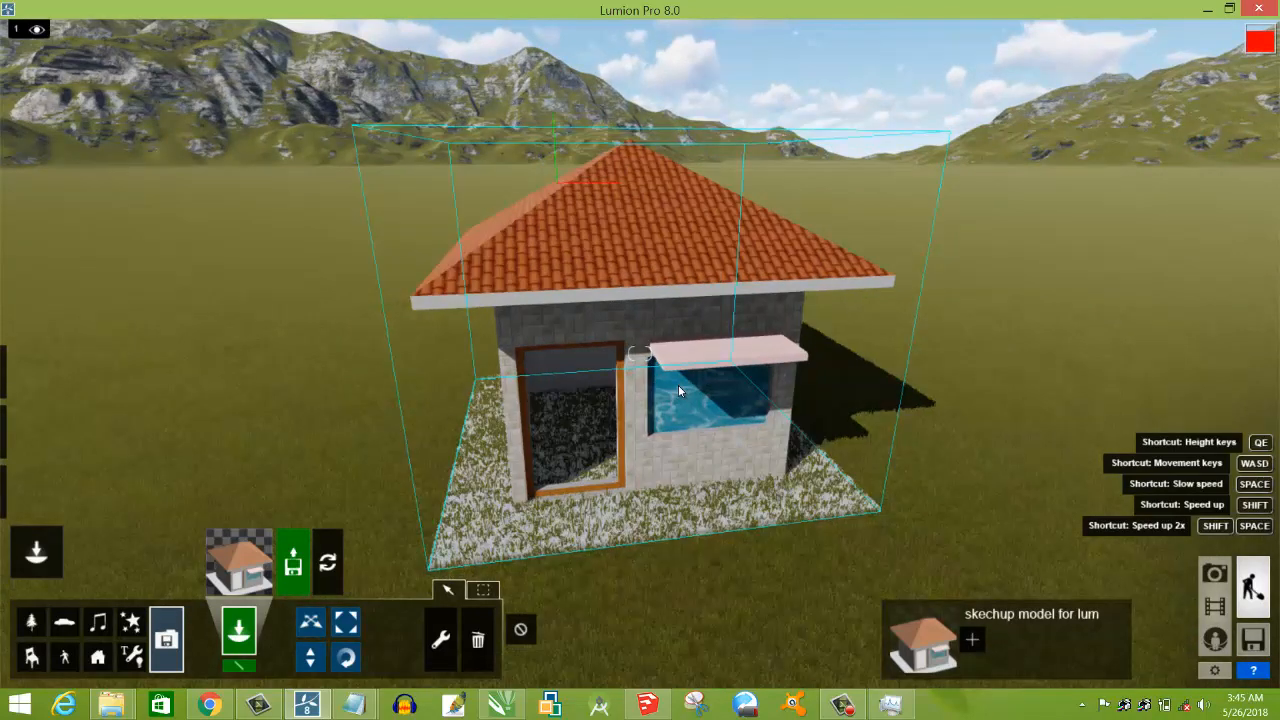
Apply the custom Glass material to the front window pane, raising its reflectivity slightly and setting its transparency to 0.6.
{"action": "key", "text": "d"}
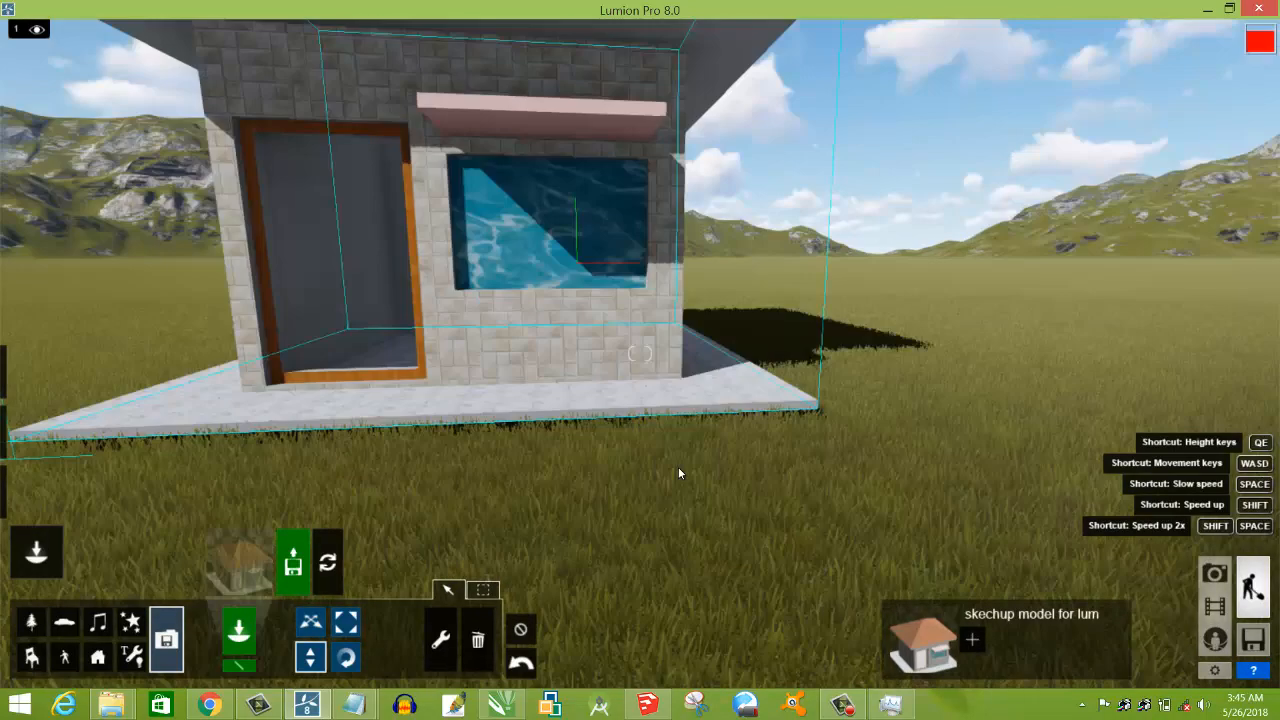
{"action": "key", "text": "w"}
{"action": "key", "text": "d"}
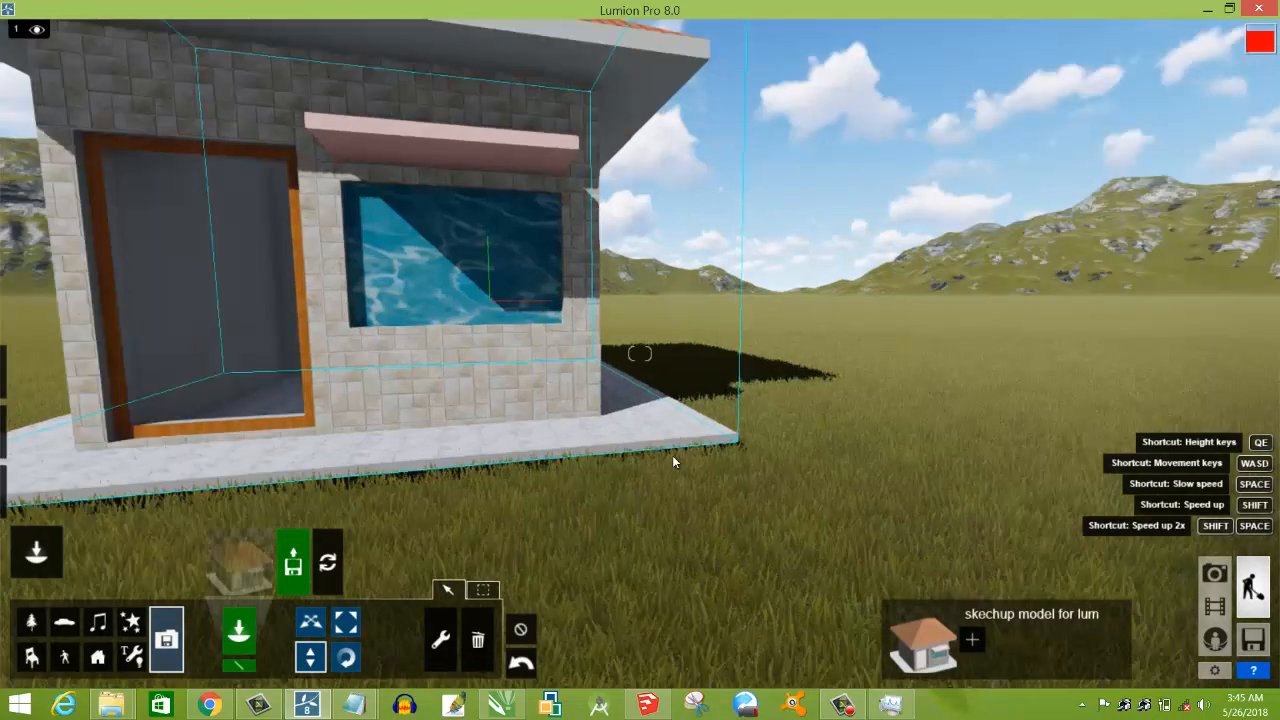
{"action": "key", "text": "d"}
{"action": "key", "text": "w"}
{"action": "mouse_move", "coordinate": [673, 462]}
{"action": "right_mouse_down"}
{"action": "mouse_move", "coordinate": [640, 457]}
{"action": "mouse_move", "coordinate": [665, 463]}
{"action": "right_mouse_up"}
{"action": "key", "text": "s"}
{"action": "key", "text": "a"}
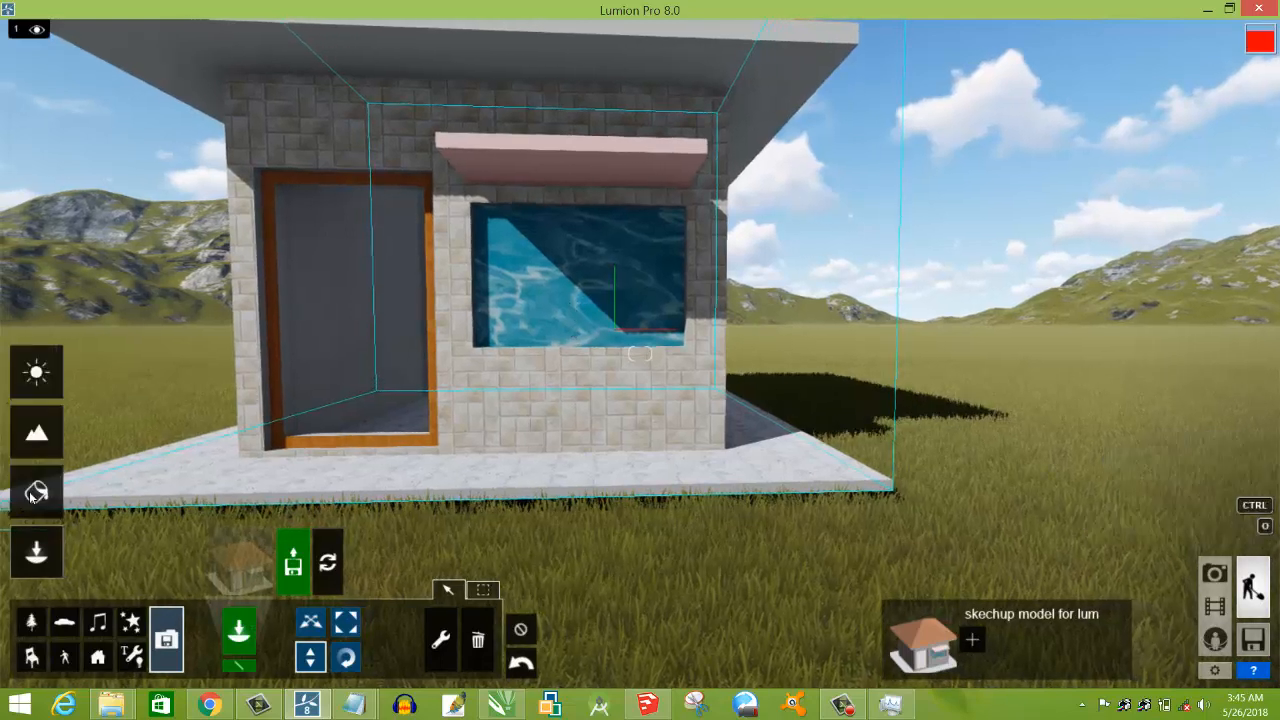
{"action": "left_click", "coordinate": [37, 428]}
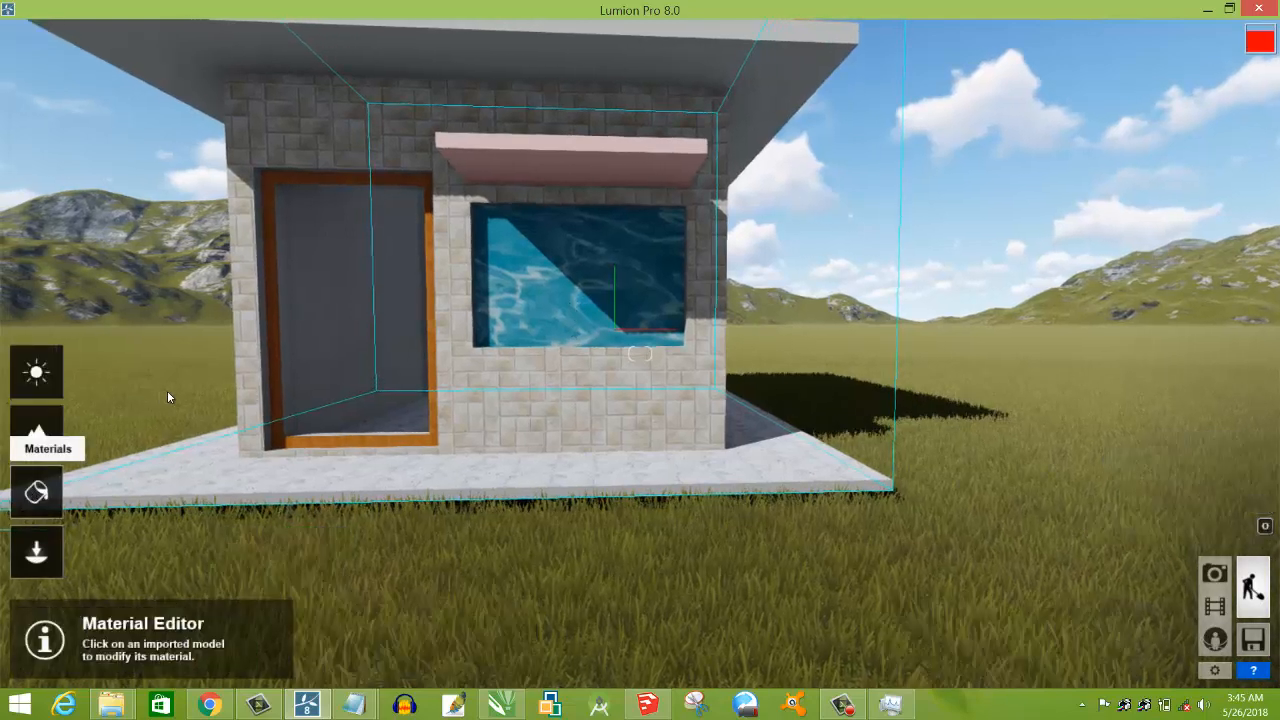
{"action": "left_click", "coordinate": [577, 278]}
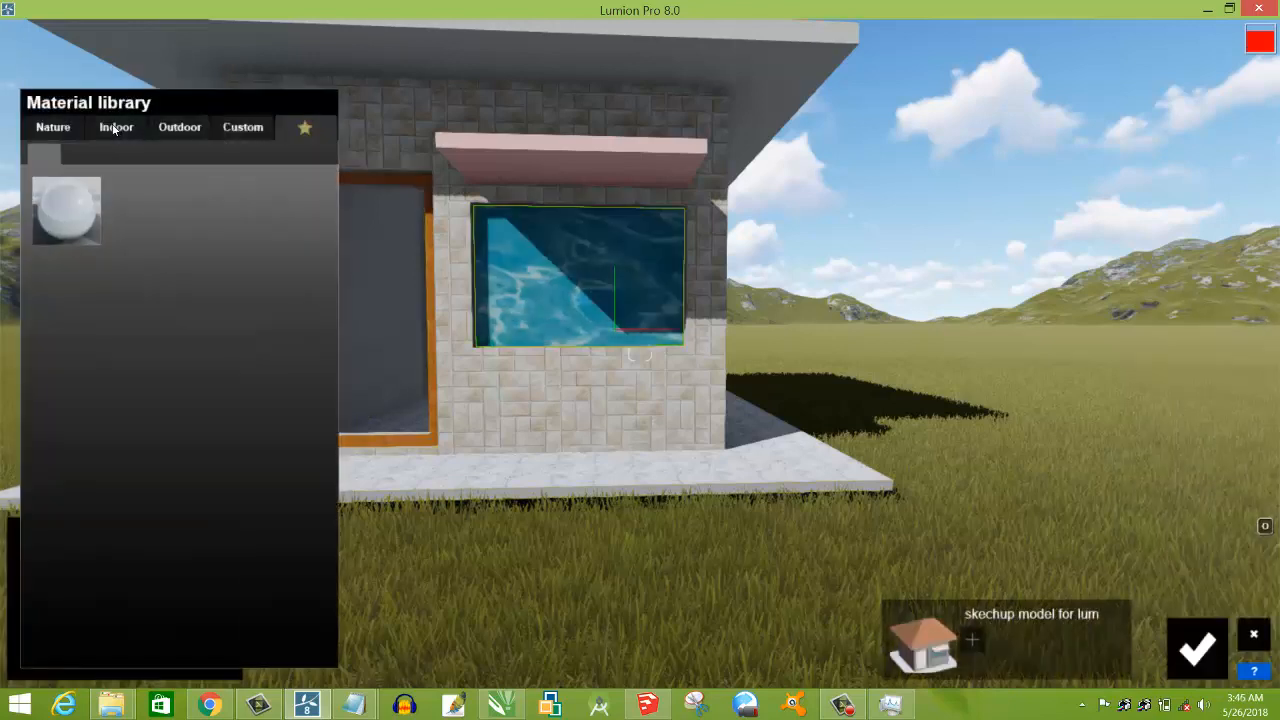
{"action": "left_click", "coordinate": [249, 130]}
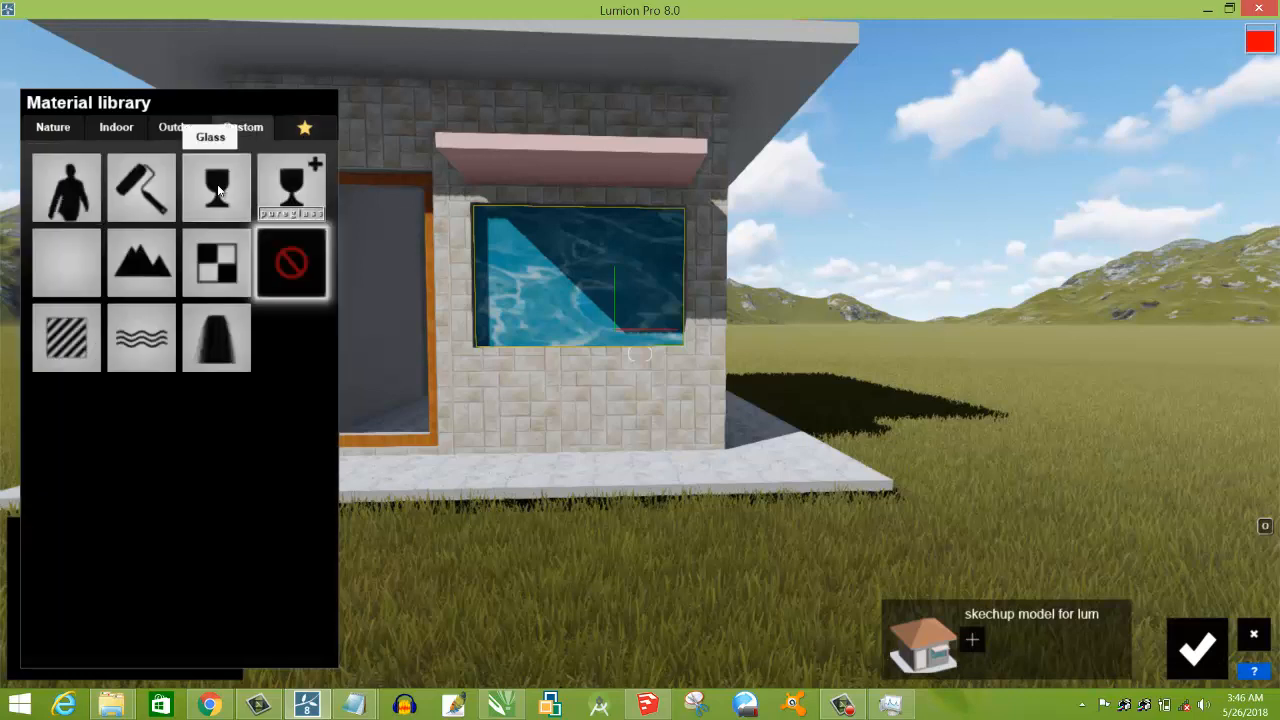
{"action": "left_click", "coordinate": [218, 190]}
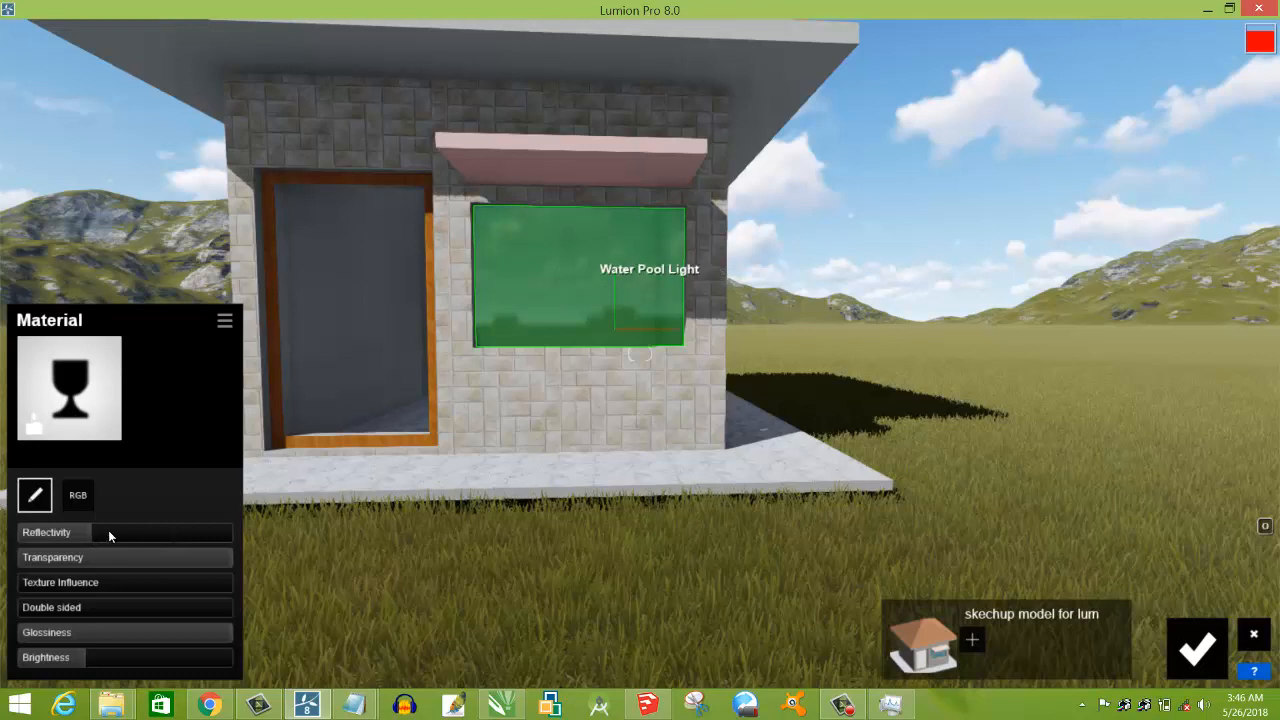
{"action": "mouse_move", "coordinate": [125, 532]}
{"action": "left_mouse_down"}
{"action": "mouse_move", "coordinate": [134, 537]}
{"action": "mouse_move", "coordinate": [118, 536]}
{"action": "left_mouse_up"}
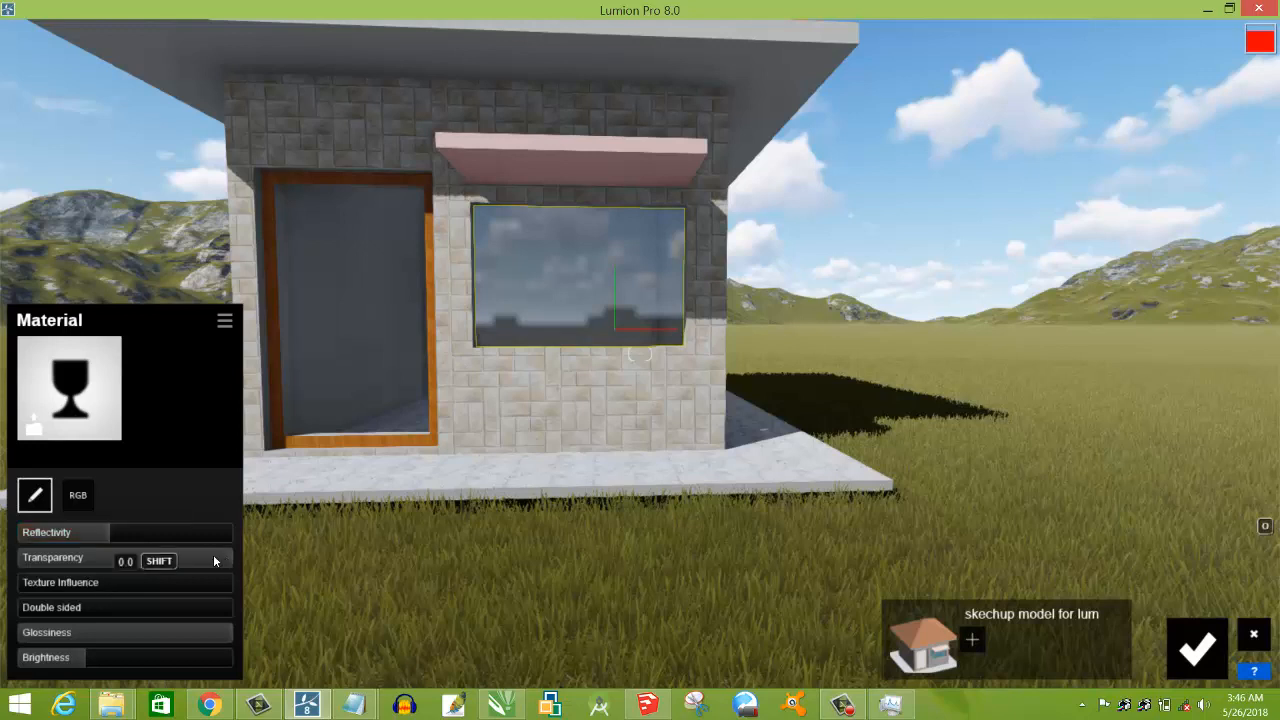
{"action": "mouse_move", "coordinate": [213, 554]}
{"action": "left_mouse_down"}
{"action": "mouse_move", "coordinate": [164, 559]}
{"action": "mouse_move", "coordinate": [204, 558]}
{"action": "left_mouse_up"}
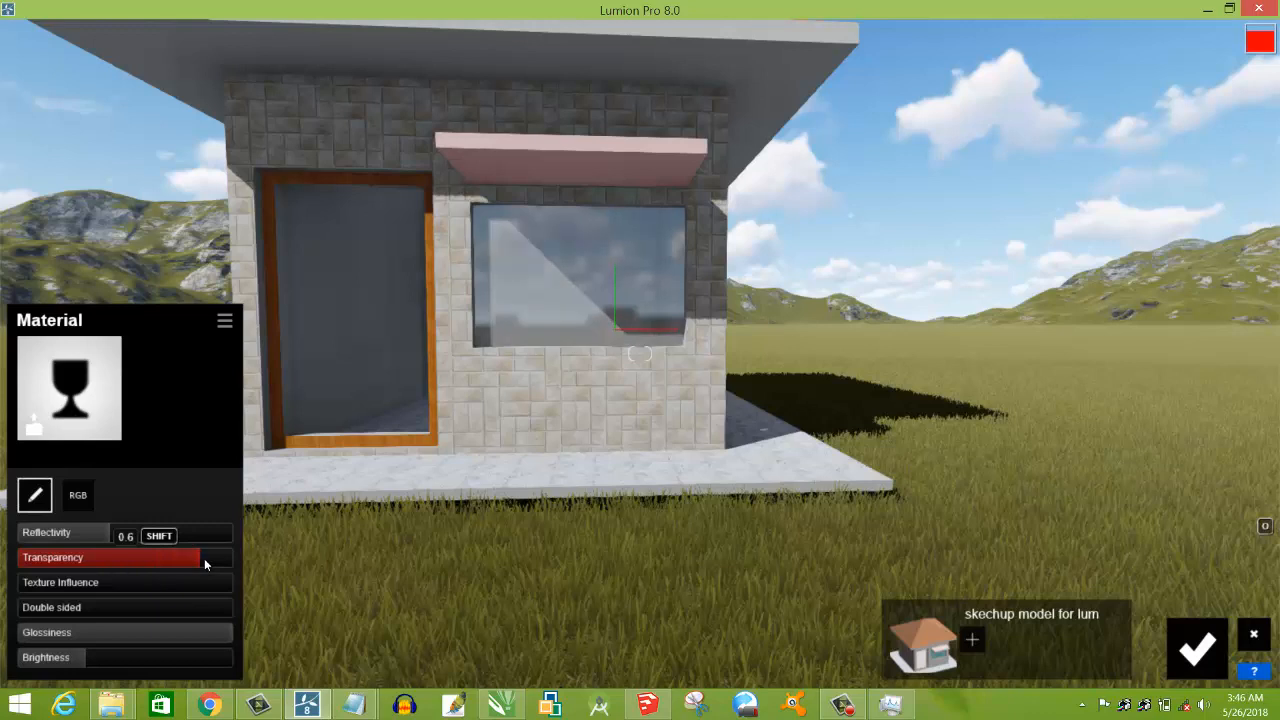
Apply the indoor tile material Polii TilesElaborateStoneCutWet 001 2K to the house's floor slab.
{"action": "left_click", "coordinate": [487, 477]}
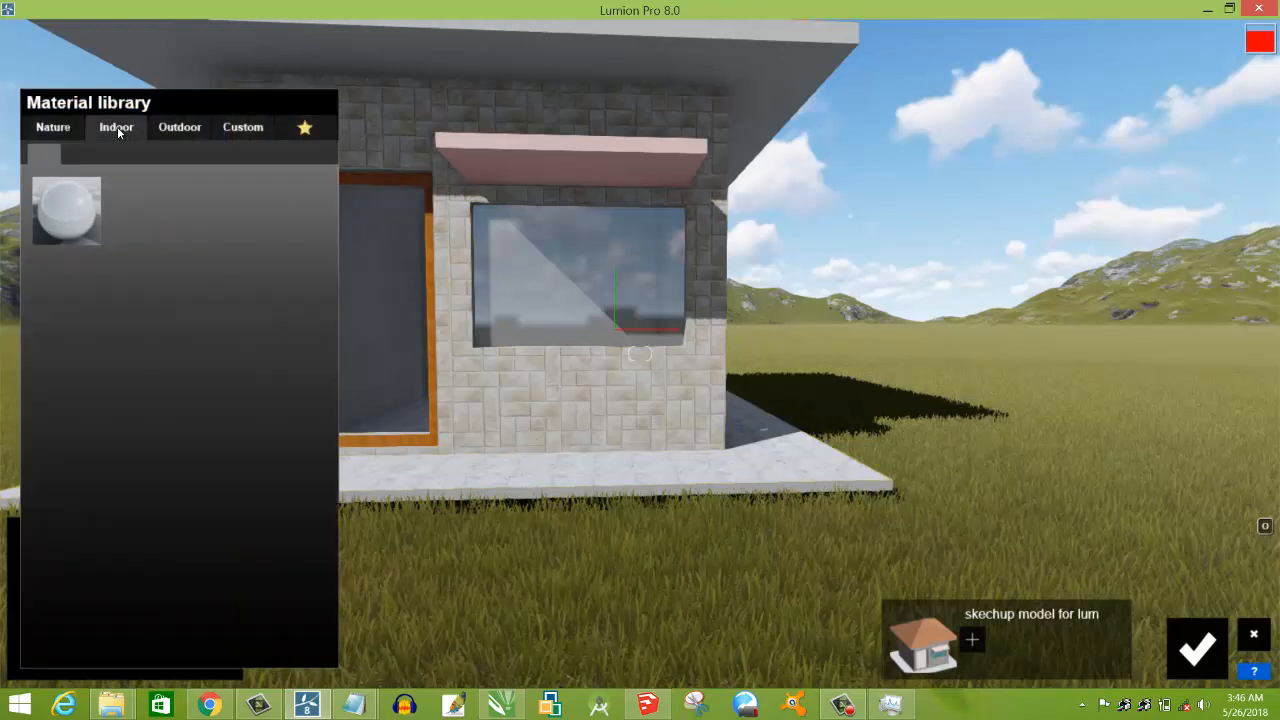
{"action": "left_click", "coordinate": [117, 126]}
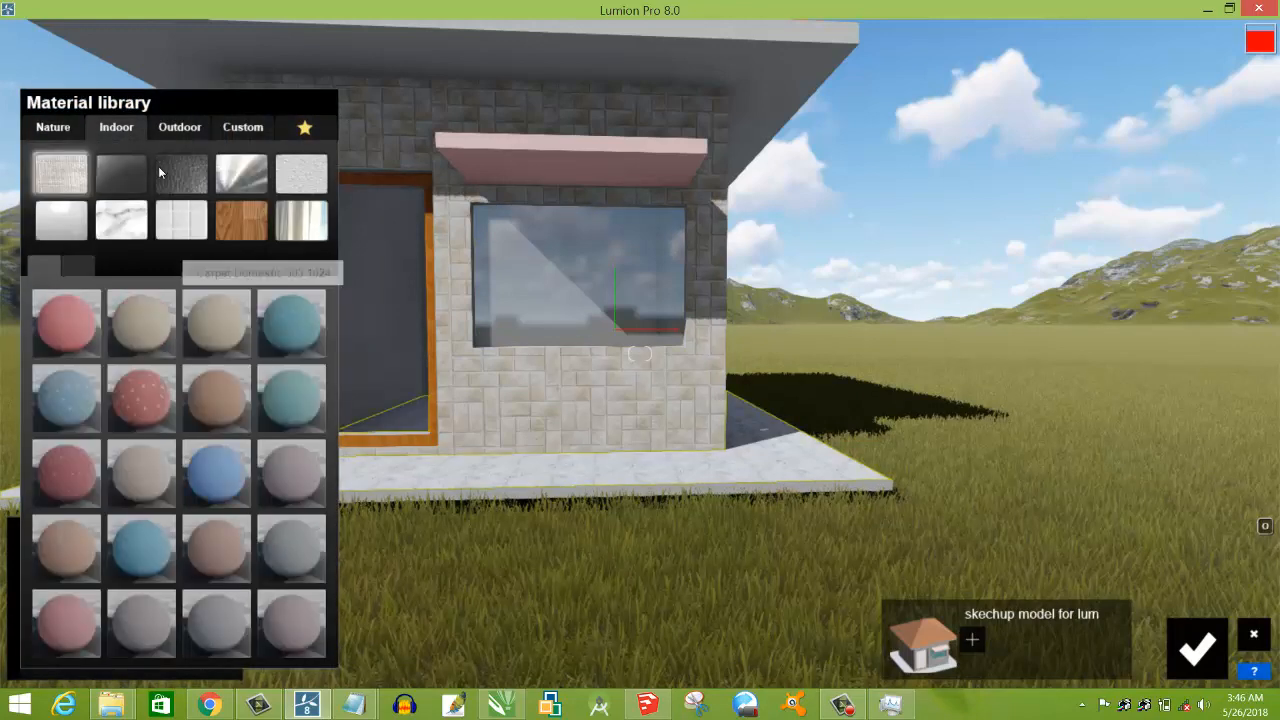
{"action": "left_click", "coordinate": [180, 226]}
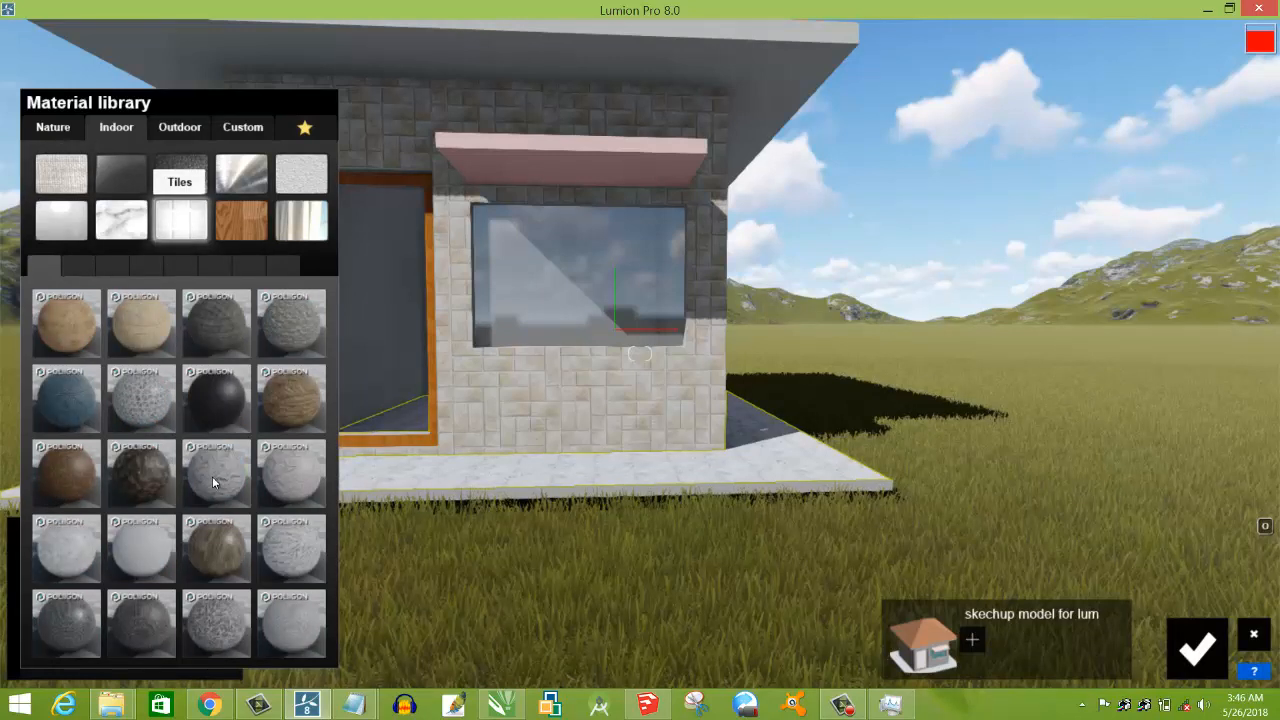
{"action": "left_click", "coordinate": [72, 327]}
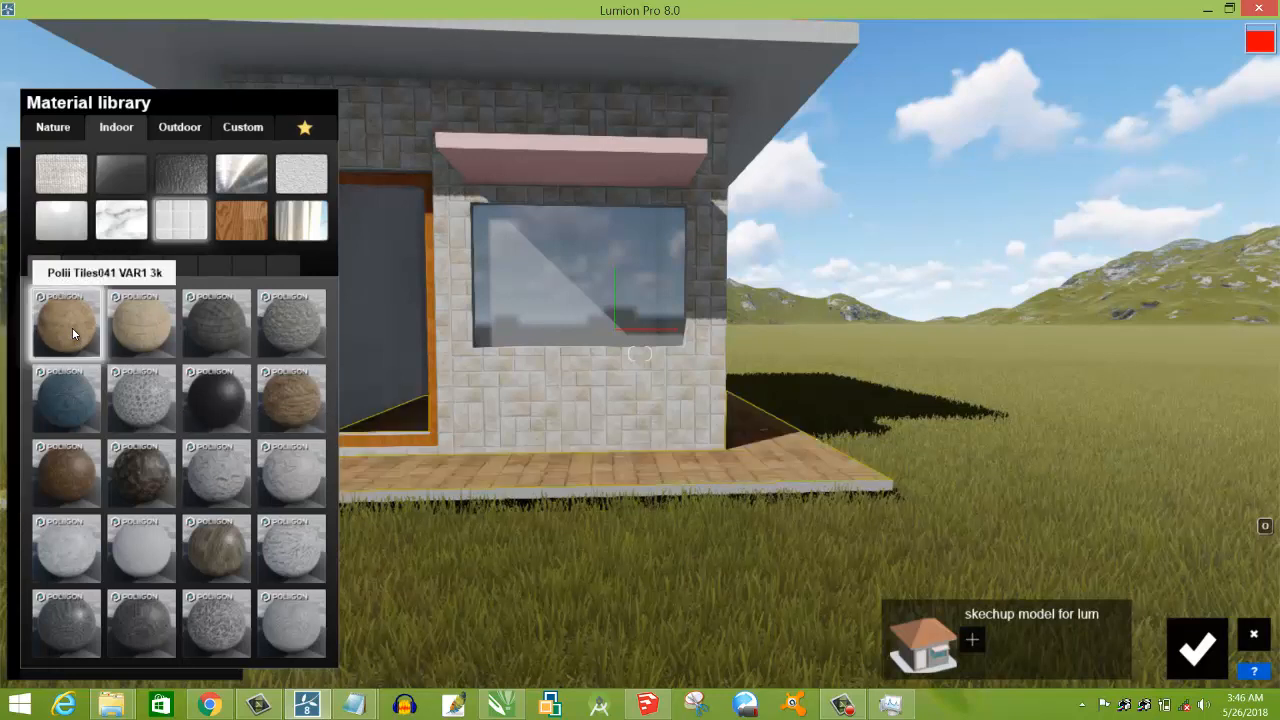
{"action": "left_click", "coordinate": [150, 400]}
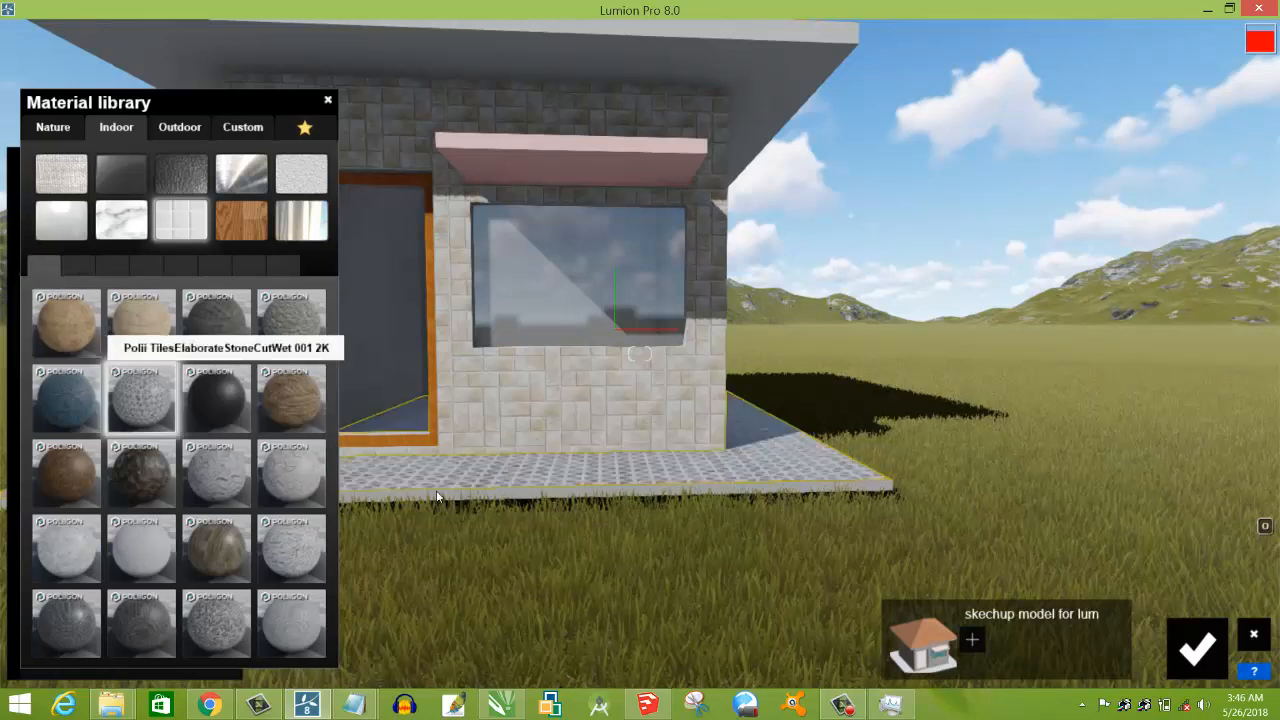
Increase the scale of the floor's tile texture to get a much larger pattern.
{"action": "left_click", "coordinate": [516, 449]}
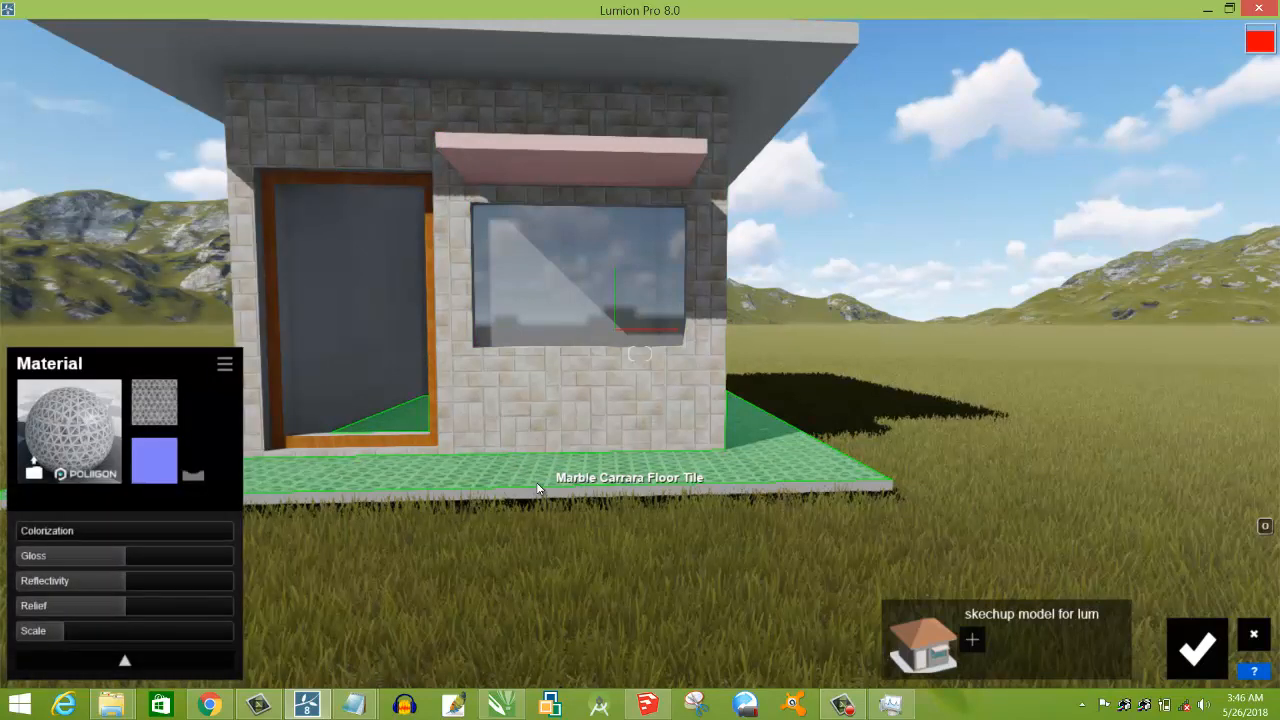
{"action": "key", "text": "q"}
{"action": "right_click_drag", "start_coordinate": [532, 466], "coordinate": [580, 591]}
{"action": "key", "text": "q"}
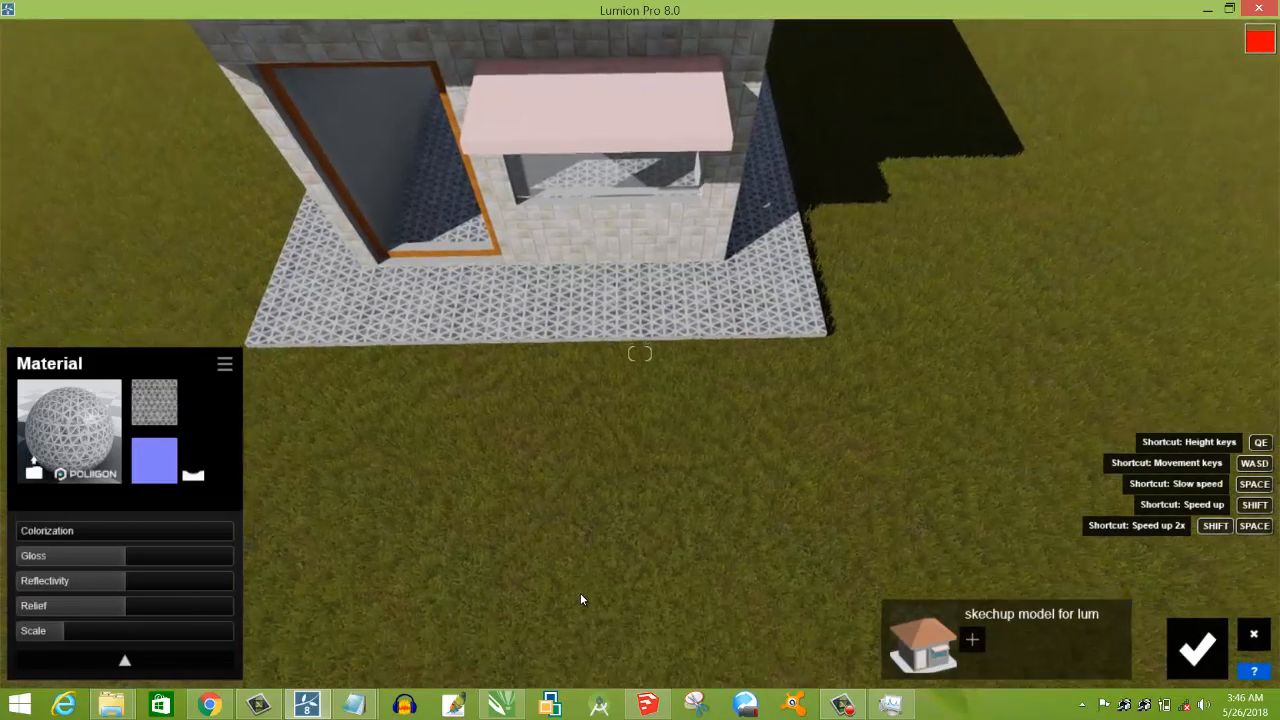
{"action": "right_click_drag", "start_coordinate": [579, 593], "coordinate": [579, 592]}
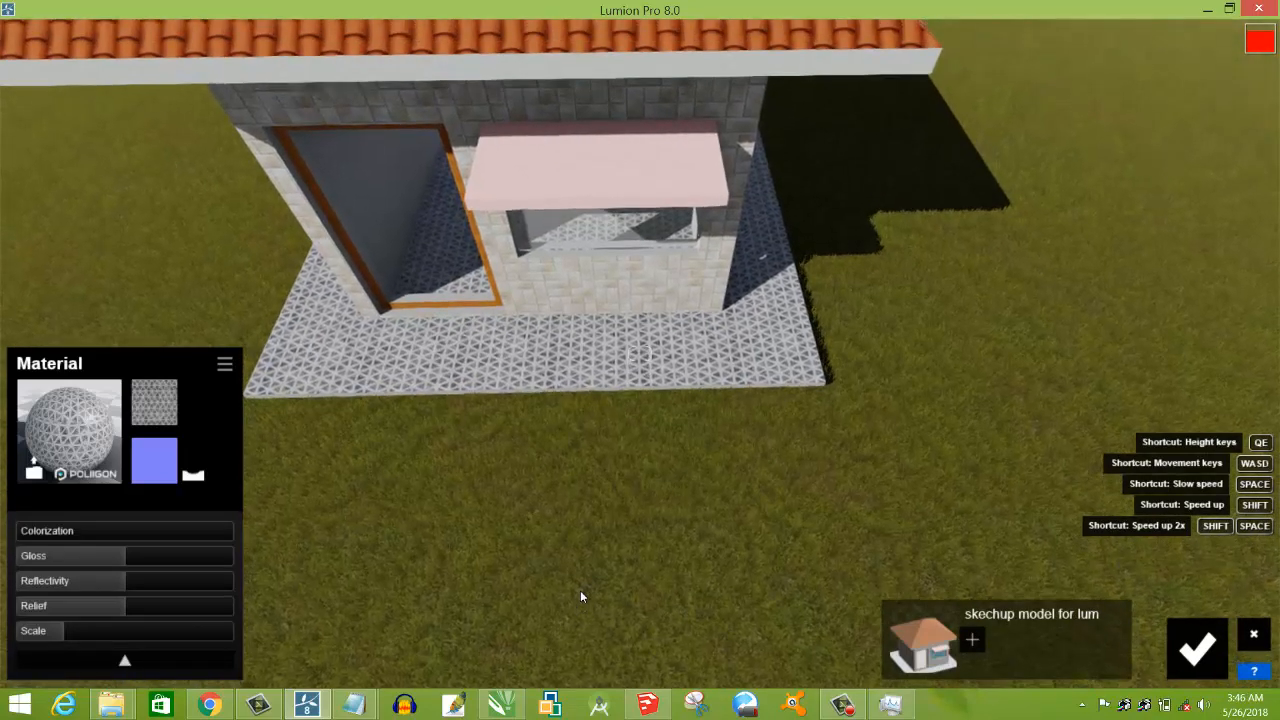
{"action": "scroll", "coordinate": [580, 592], "scroll_direction": "up", "scroll_amount": 1}
{"action": "key", "text": "w"}
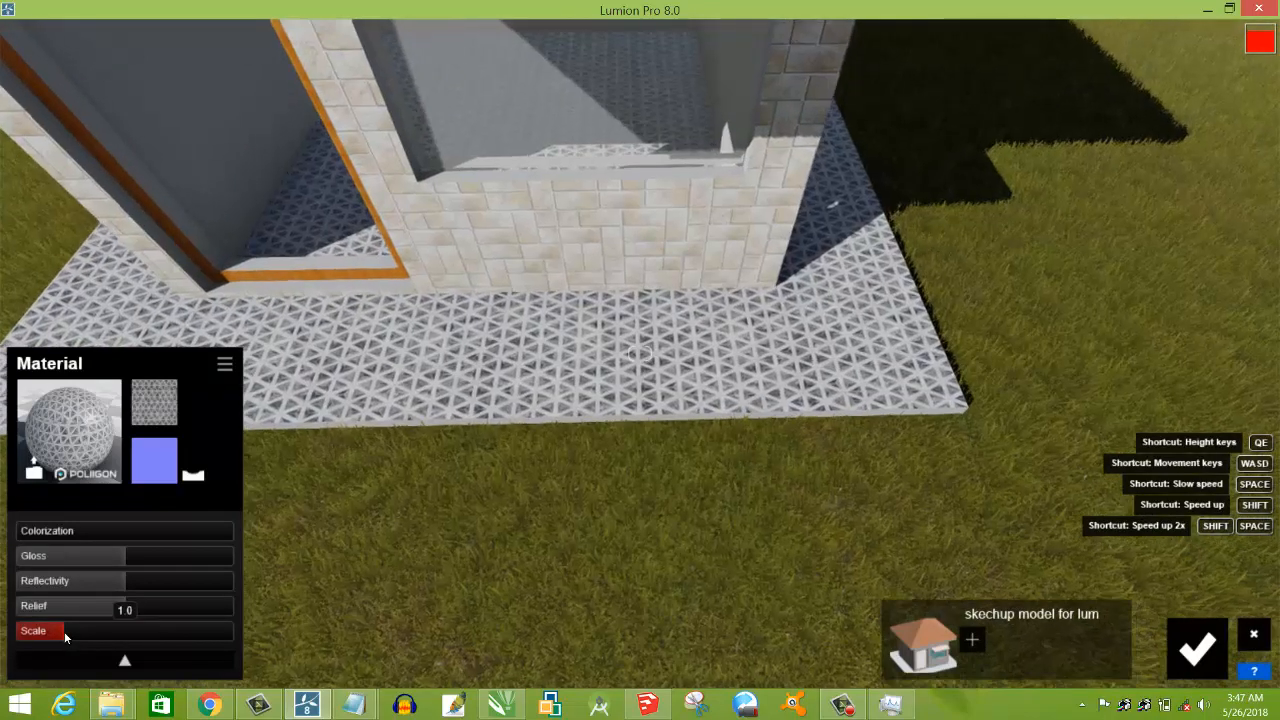
{"action": "mouse_move", "coordinate": [64, 631]}
{"action": "left_mouse_down"}
{"action": "mouse_move", "coordinate": [94, 637]}
{"action": "mouse_move", "coordinate": [79, 637]}
{"action": "left_mouse_up"}
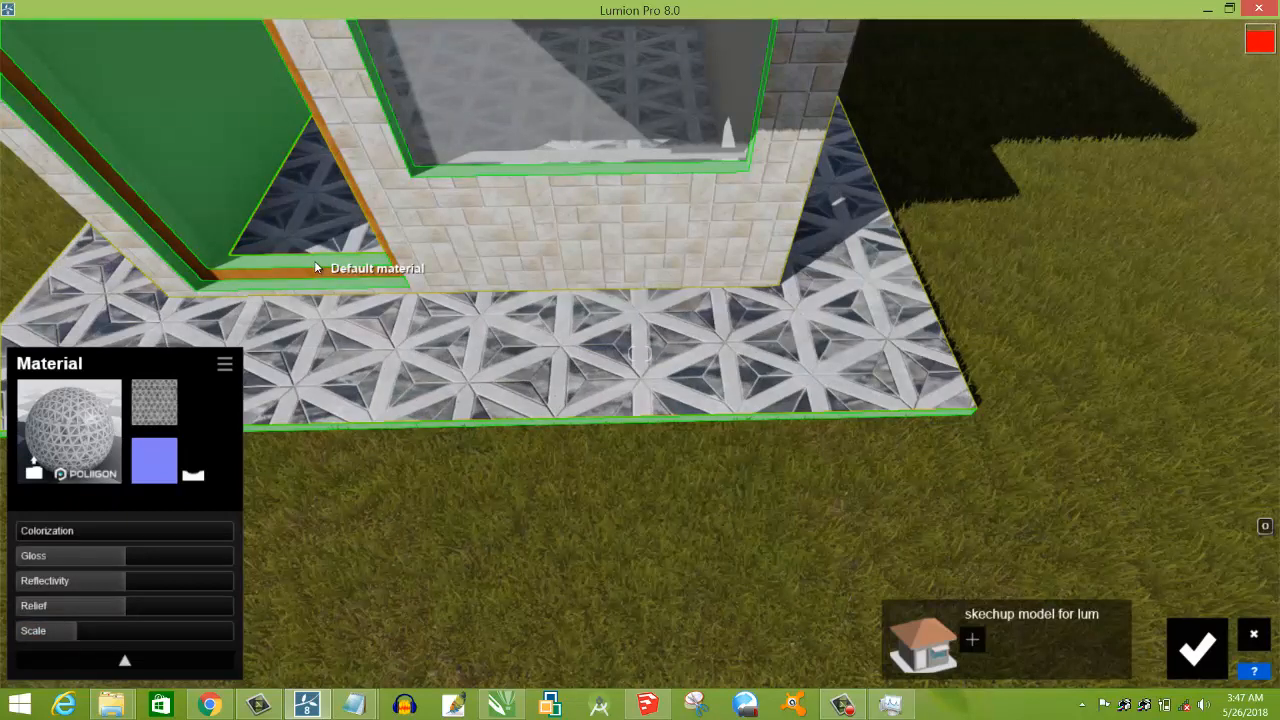
{"action": "left_click", "coordinate": [315, 265]}
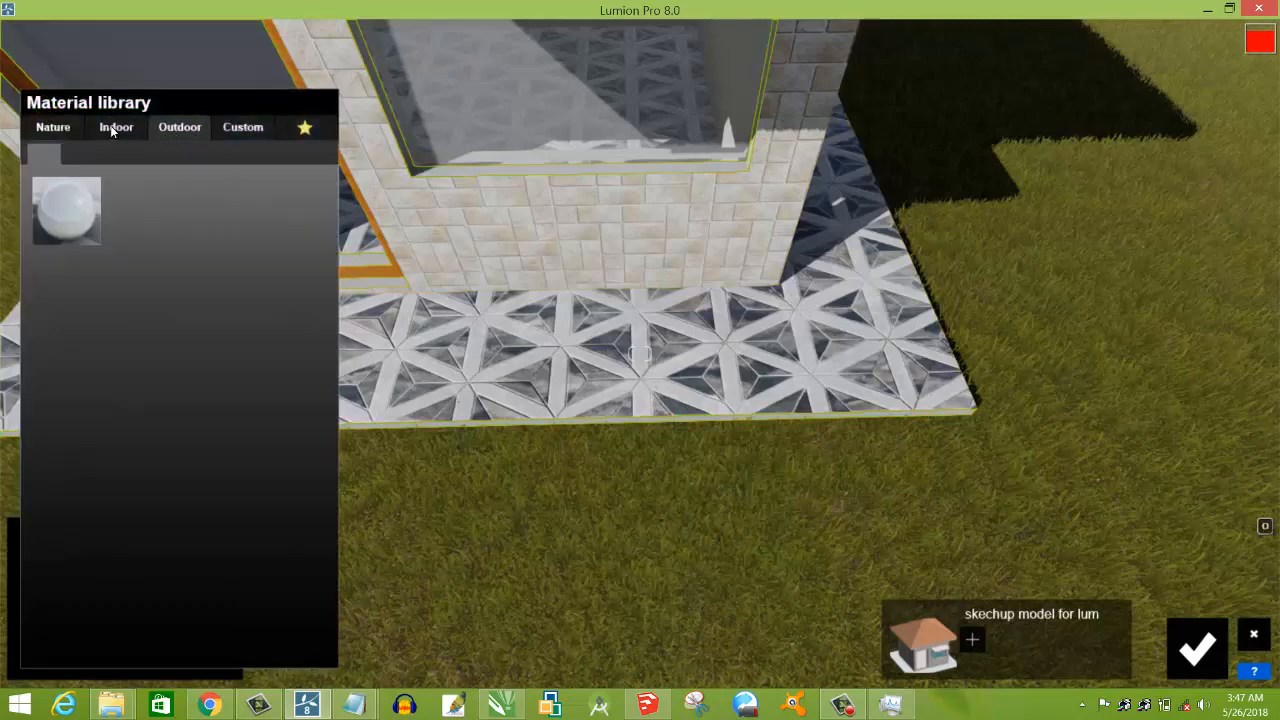
{"action": "left_click", "coordinate": [115, 128]}
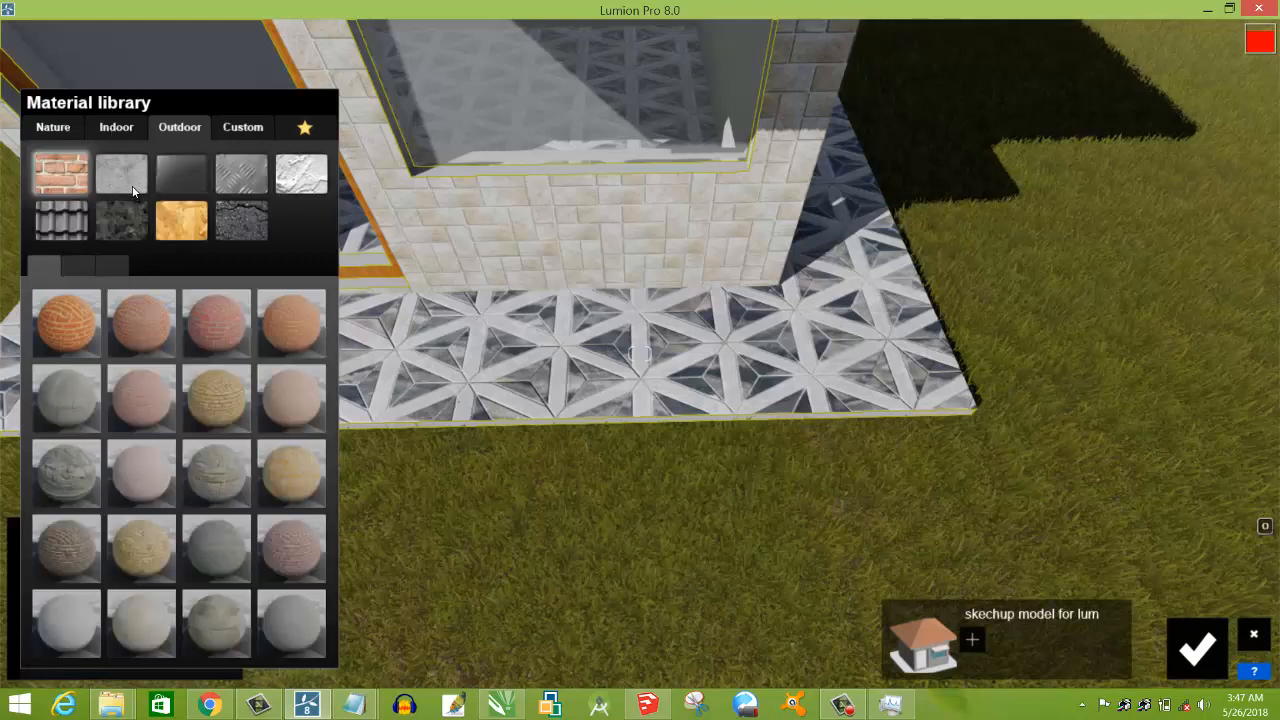
{"action": "left_click", "coordinate": [301, 172]}
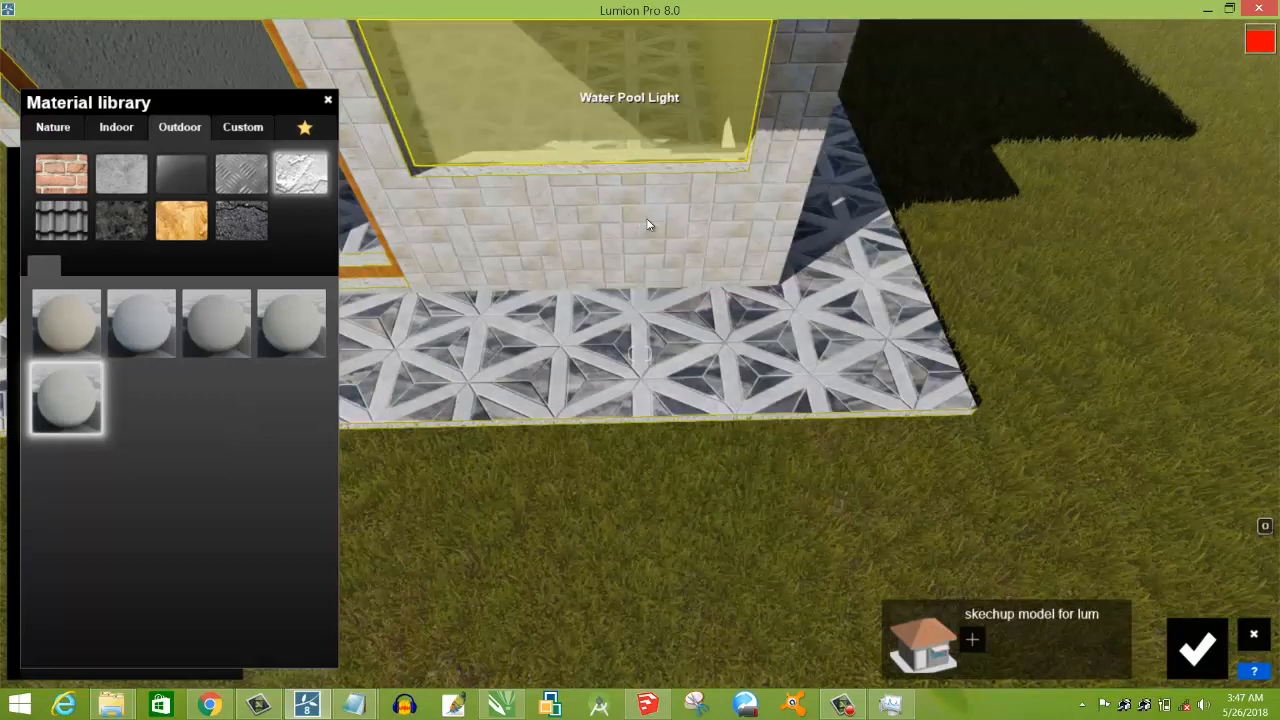
Apply the outdoor material Bricks 007a 1024x512 to the canopy above the window.
{"action": "right_click_drag", "start_coordinate": [647, 231], "coordinate": [646, 221]}
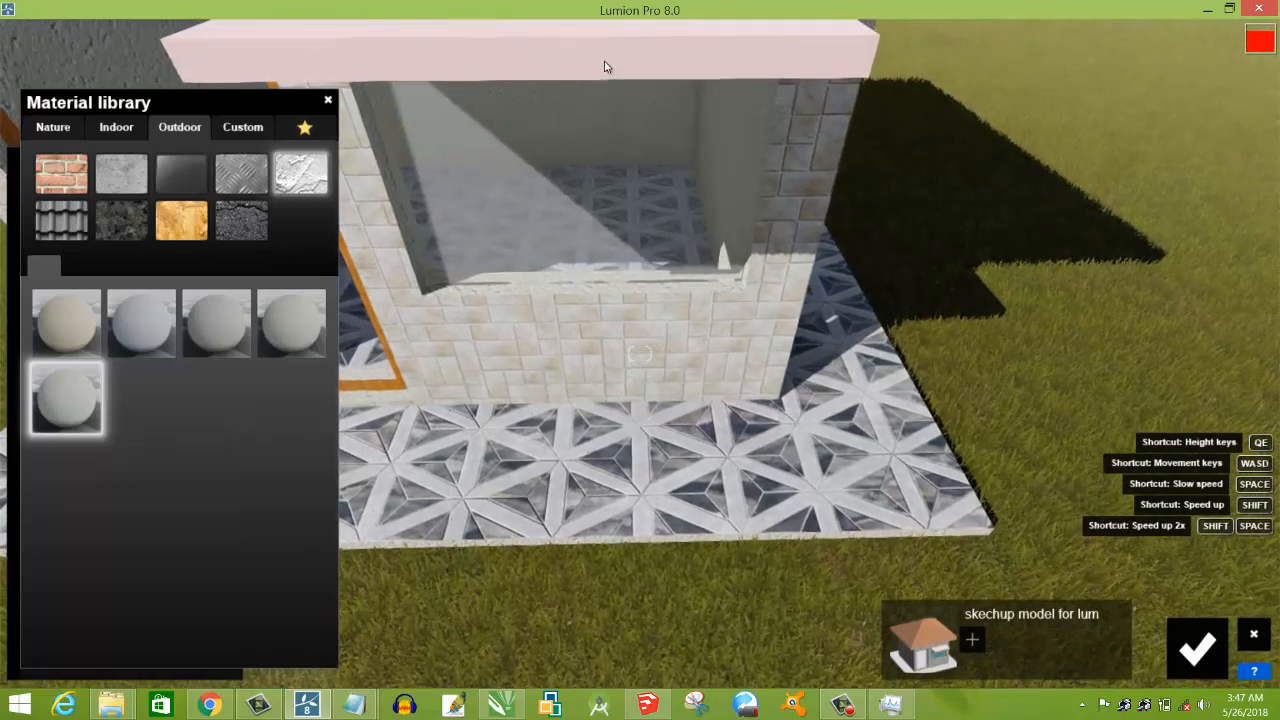
{"action": "left_click", "coordinate": [177, 127]}
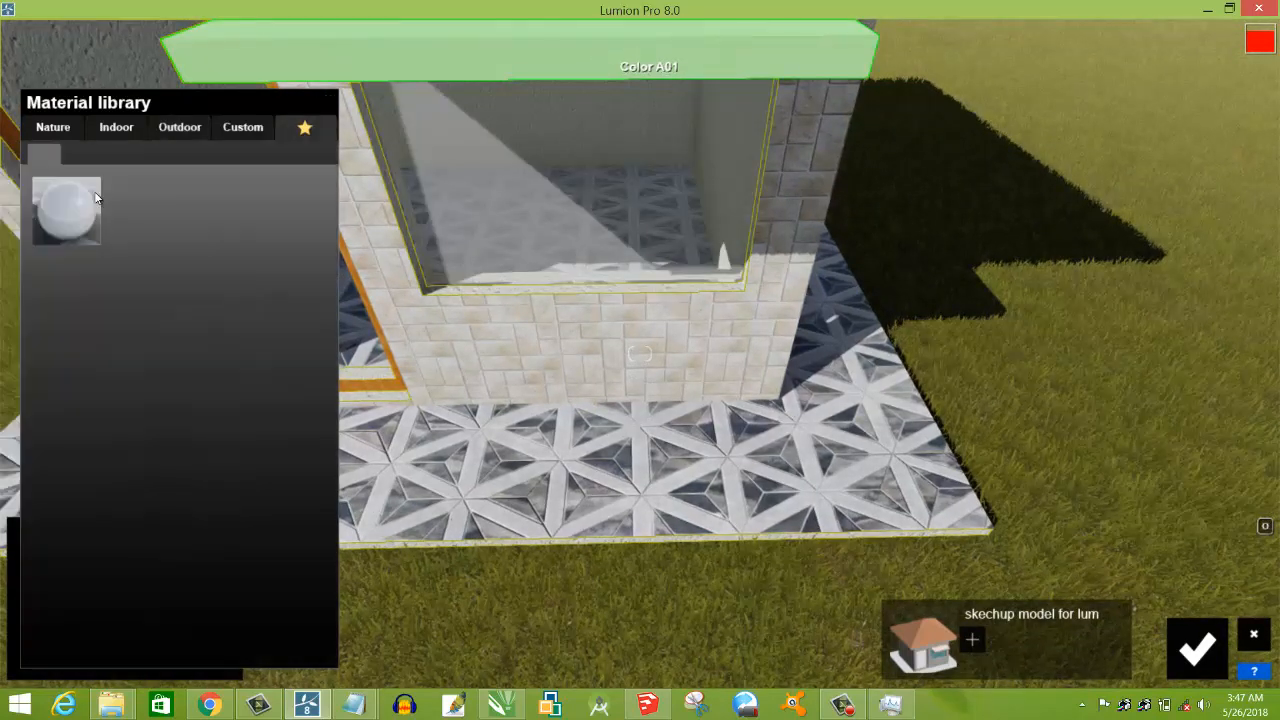
{"action": "left_click", "coordinate": [177, 127]}
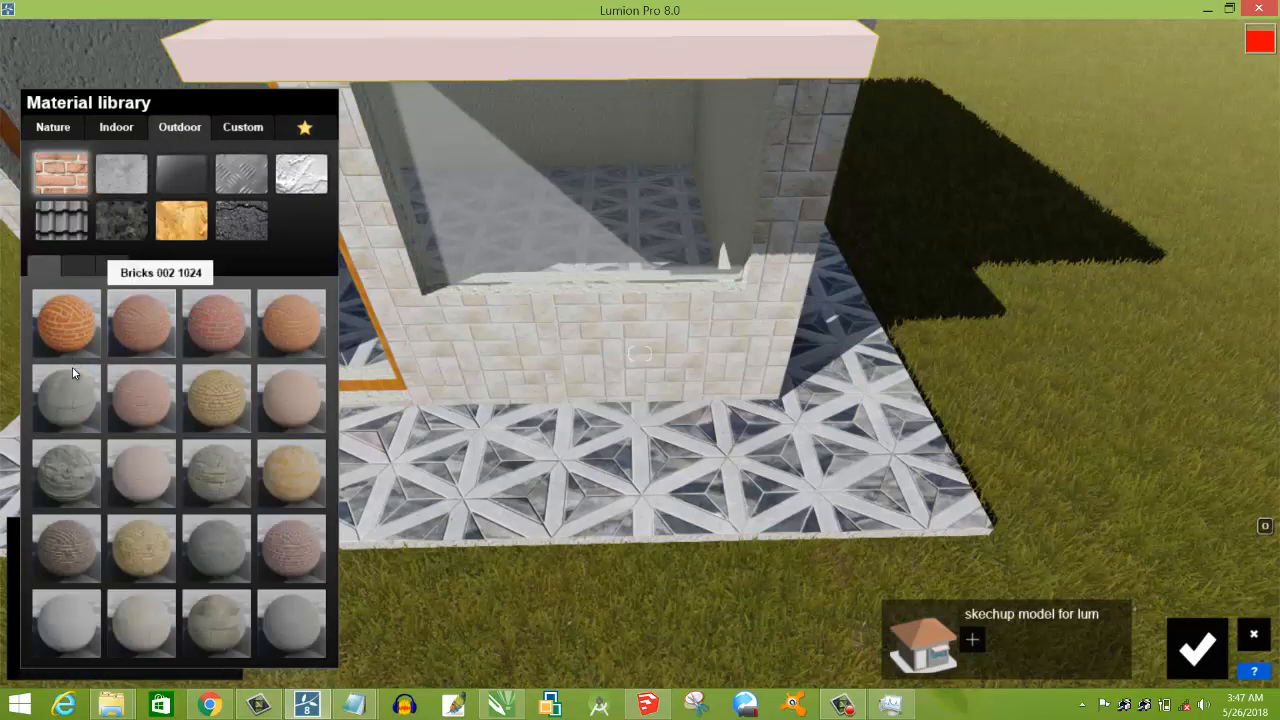
{"action": "left_click", "coordinate": [64, 482]}
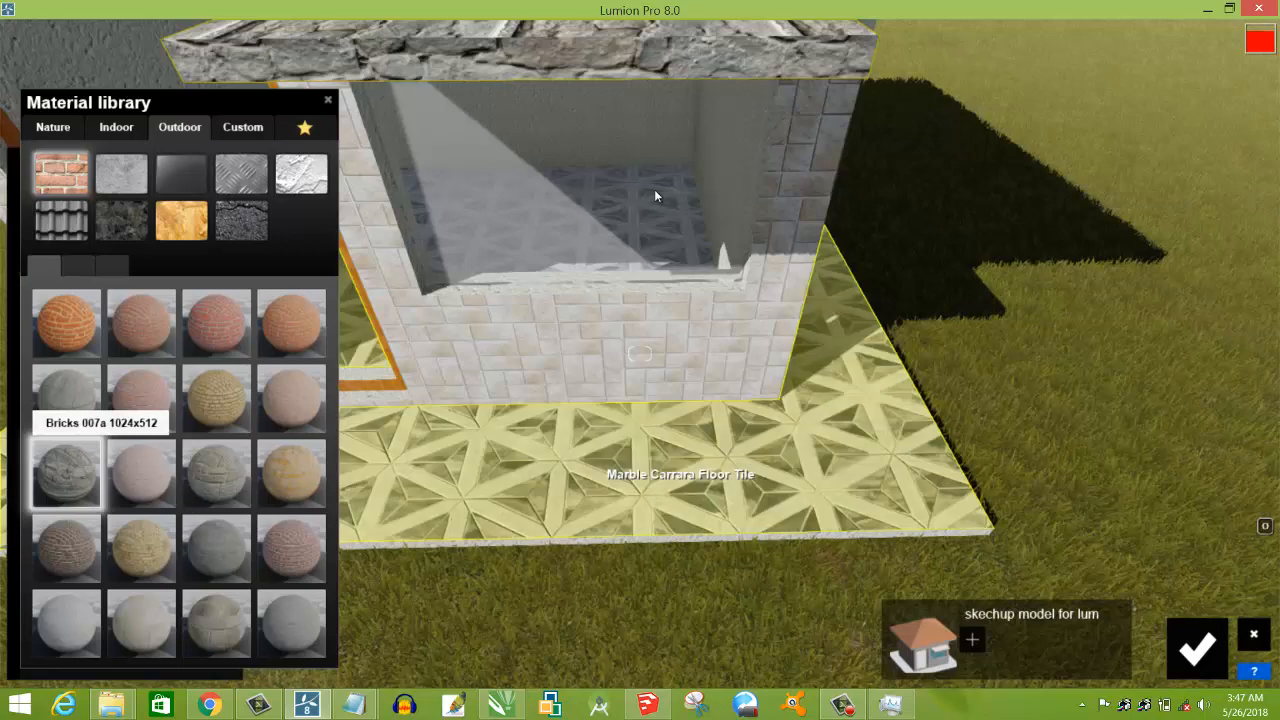
Set the scale of the canopy's brick texture to 0.4.
{"action": "scroll", "coordinate": [655, 197], "scroll_direction": "down", "scroll_amount": 1}
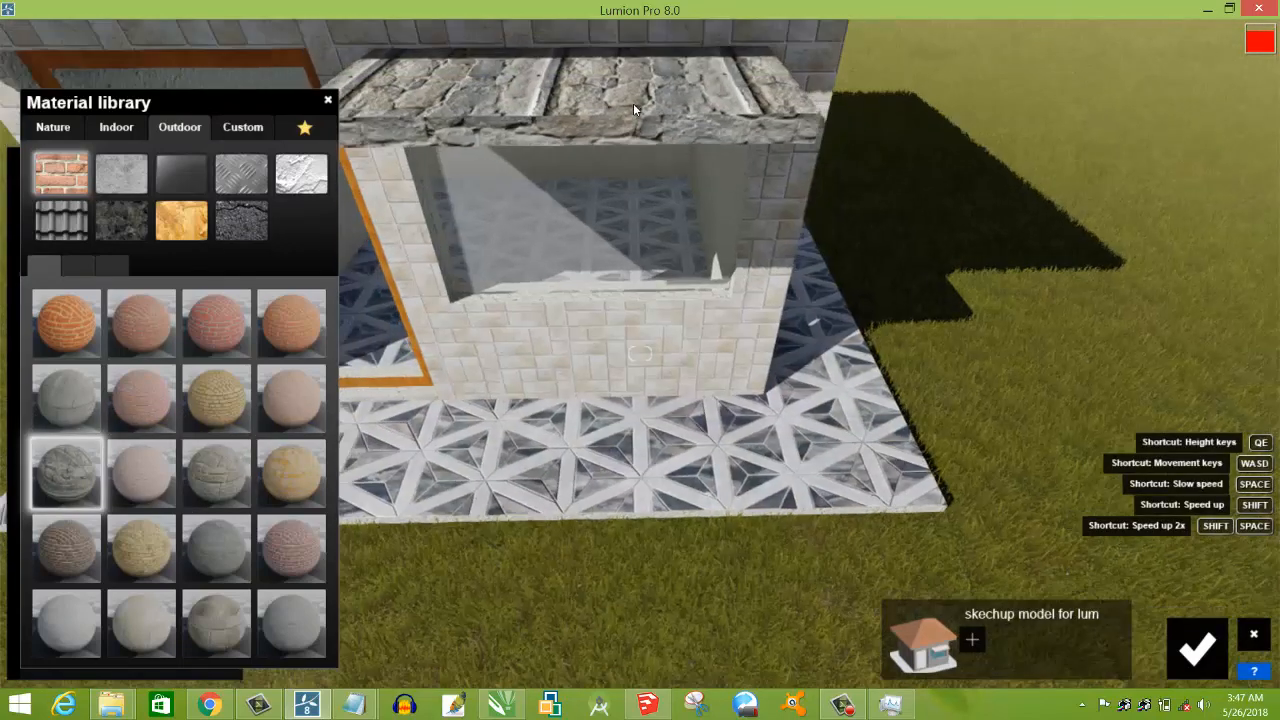
{"action": "left_click", "coordinate": [628, 138]}
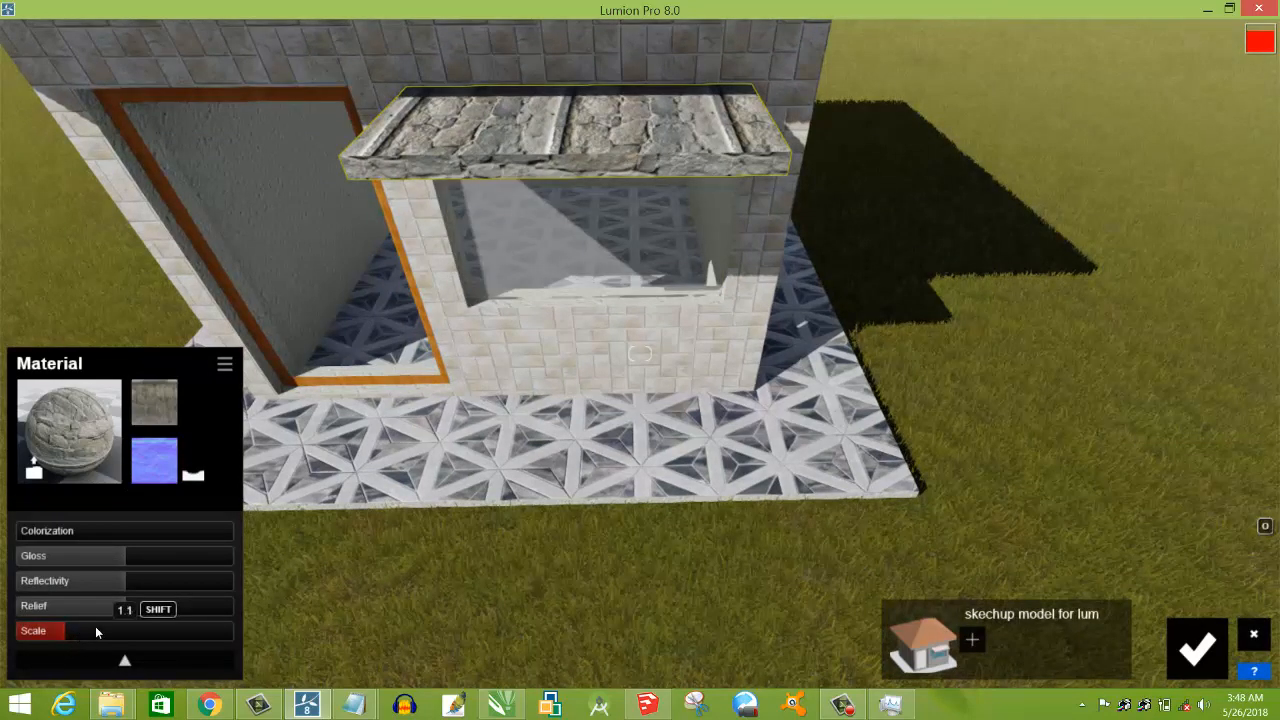
{"action": "left_click_drag", "start_coordinate": [96, 631], "coordinate": [58, 633]}
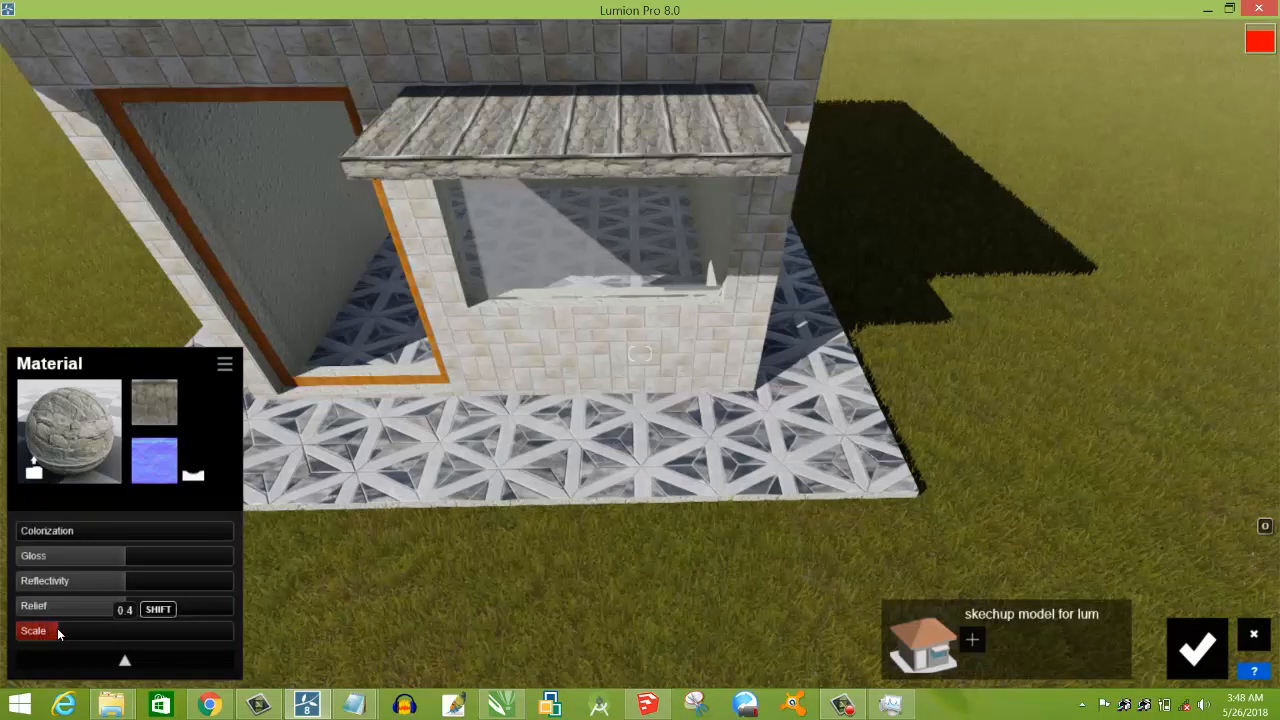
{"action": "left_click", "coordinate": [100, 431]}
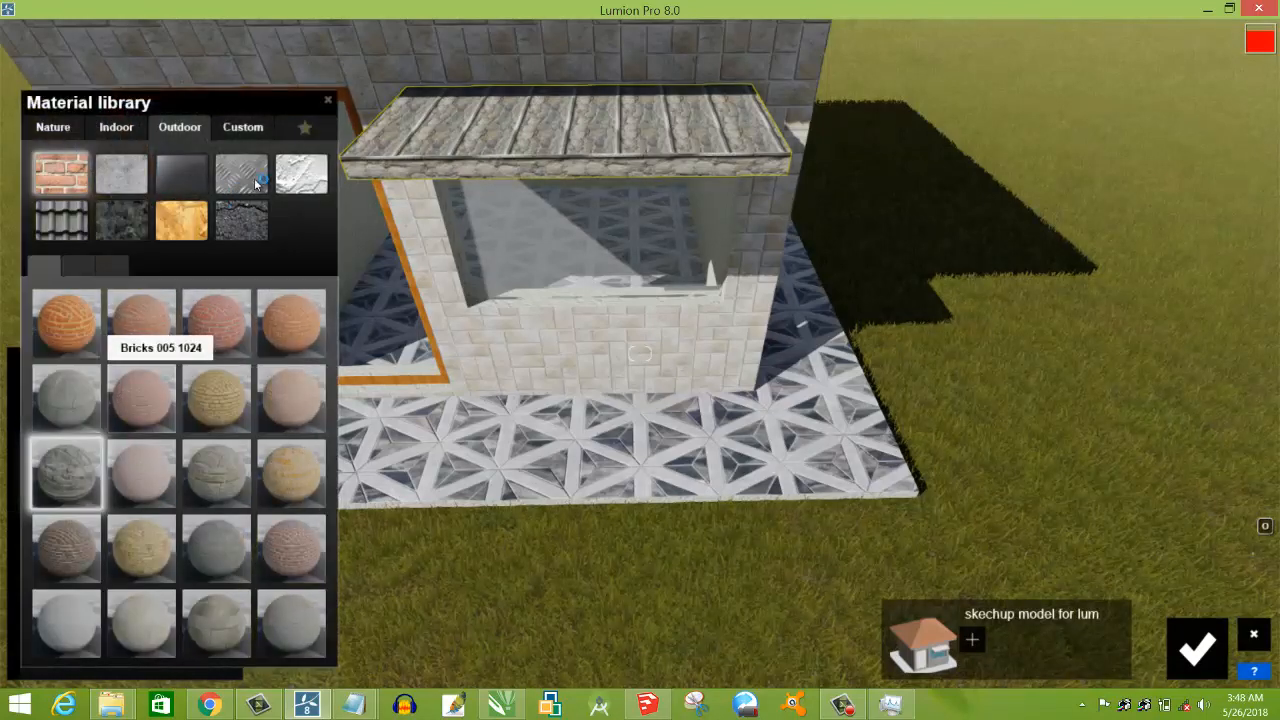
{"action": "left_click", "coordinate": [290, 177]}
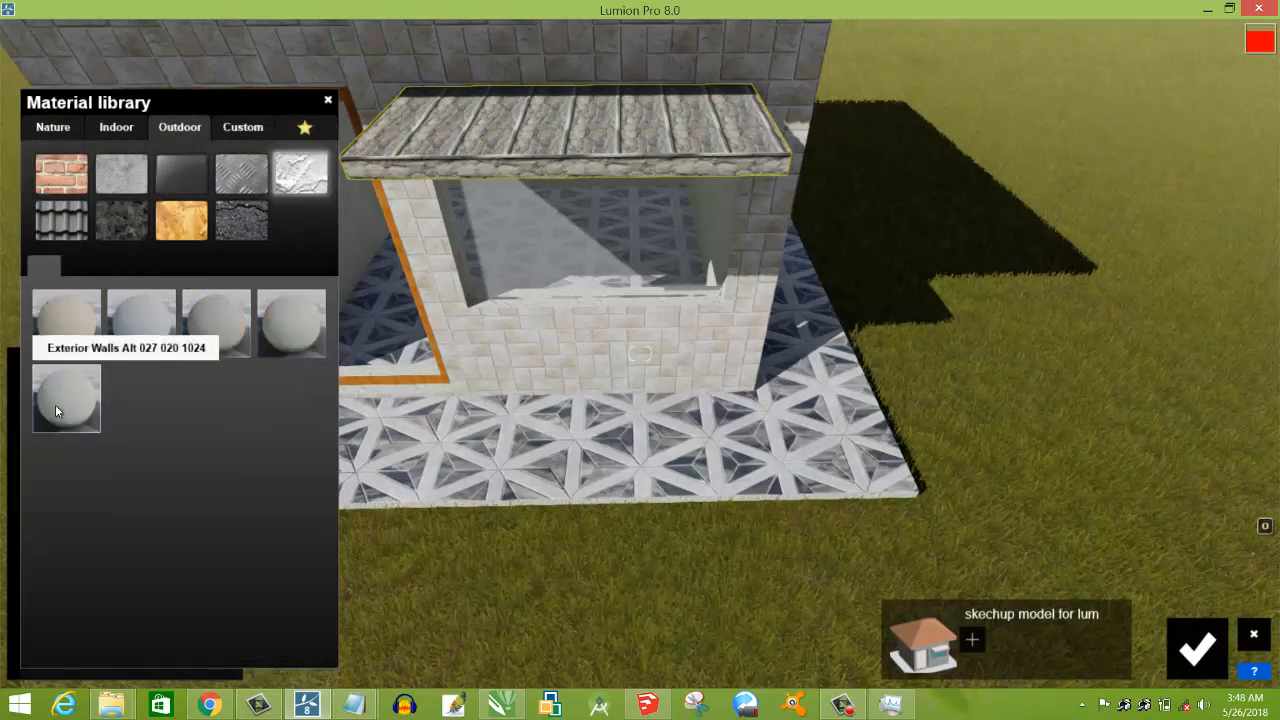
{"action": "left_click", "coordinate": [55, 404]}
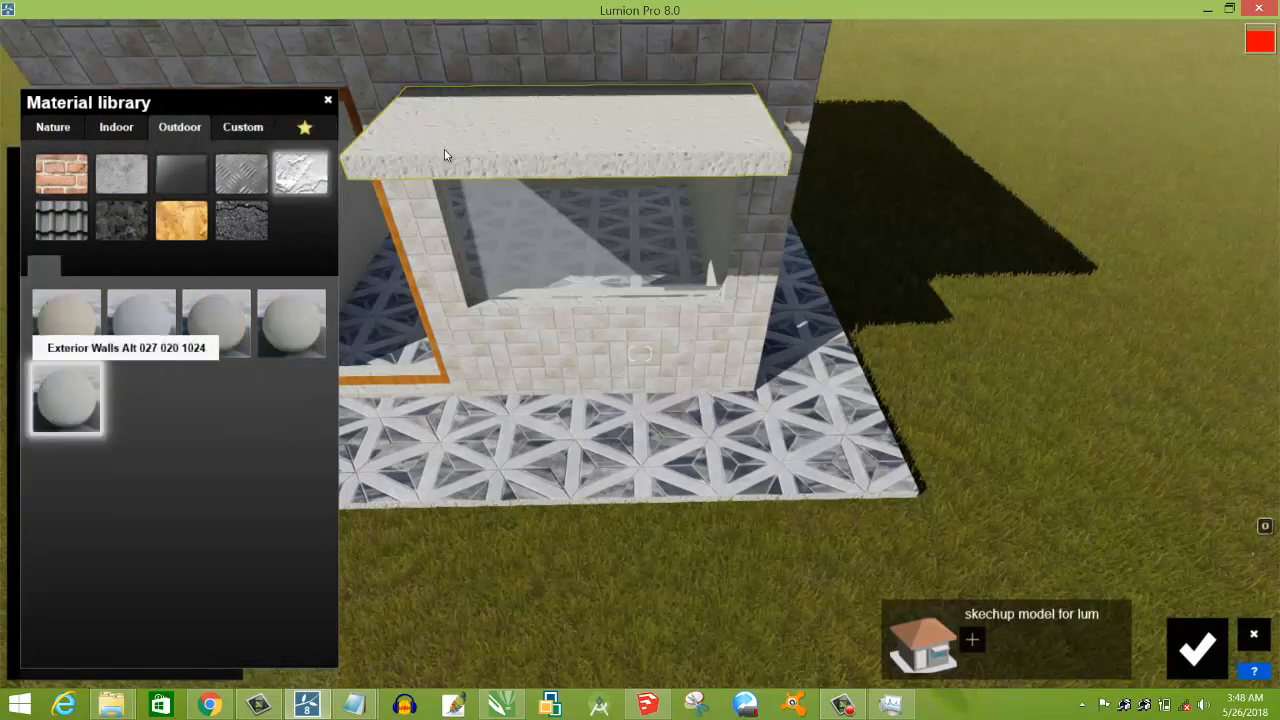
Apply a grey outdoor Stone material to the window canopy and reopen its material settings.
{"action": "left_click", "coordinate": [124, 218]}
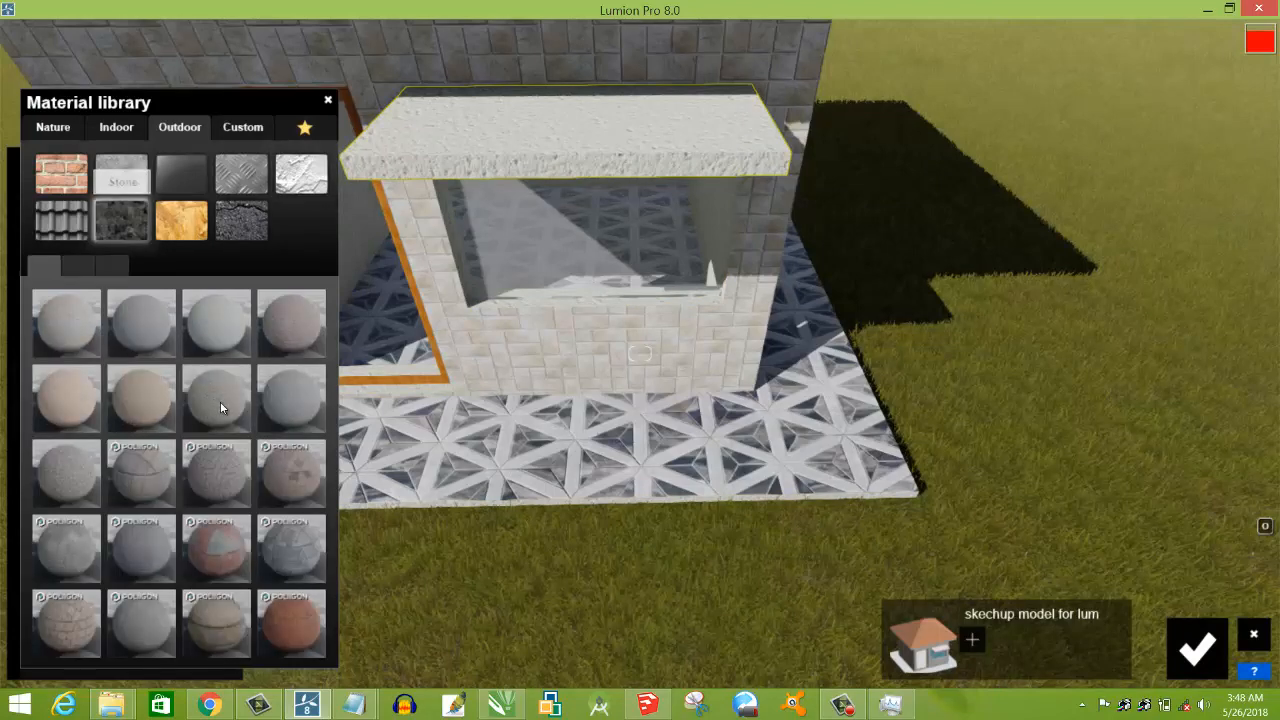
{"action": "left_click", "coordinate": [220, 401]}
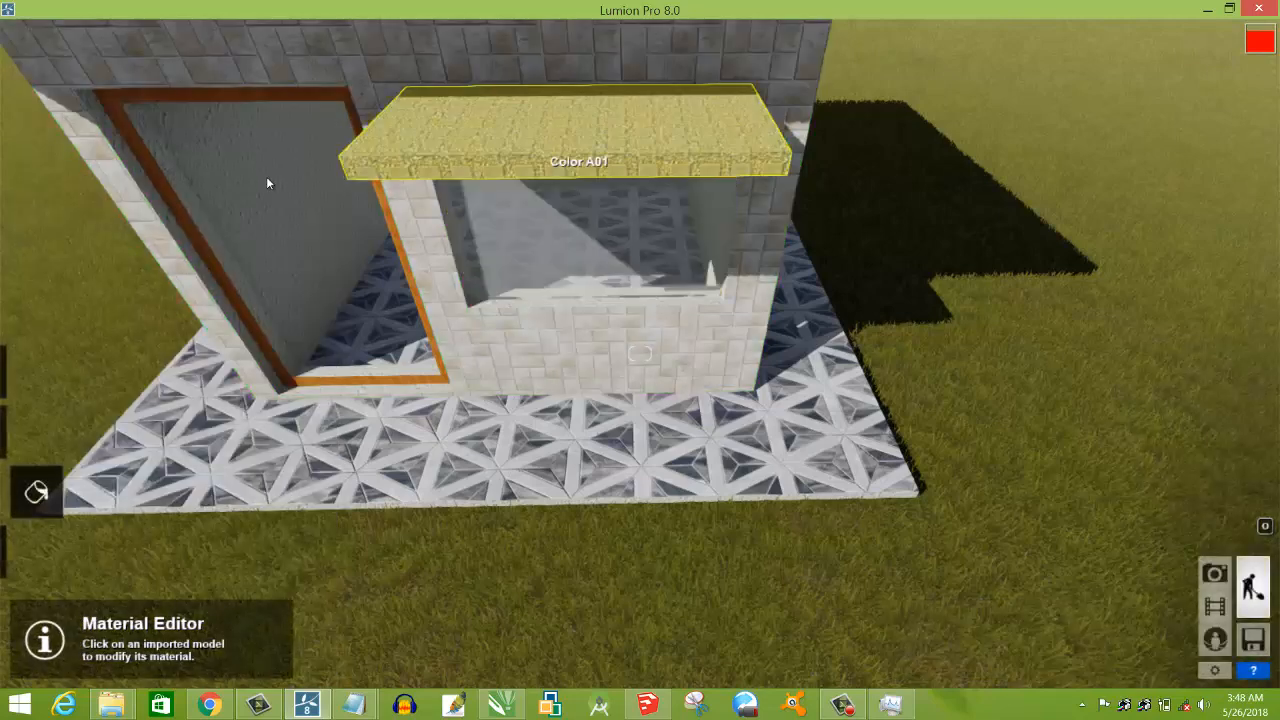
{"action": "left_click", "coordinate": [266, 176]}
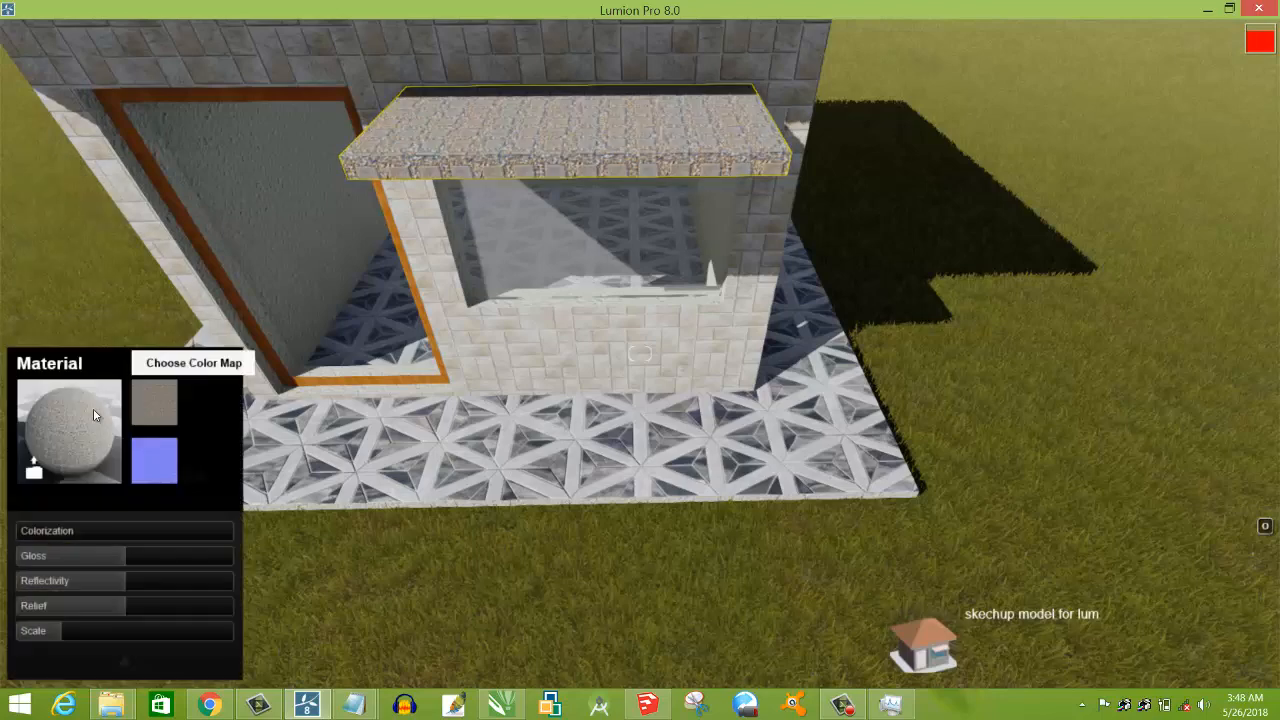
Replace the window canopy's stone material with a light grey outdoor plaster and set its scale to 5.8.
{"action": "left_click", "coordinate": [306, 245]}
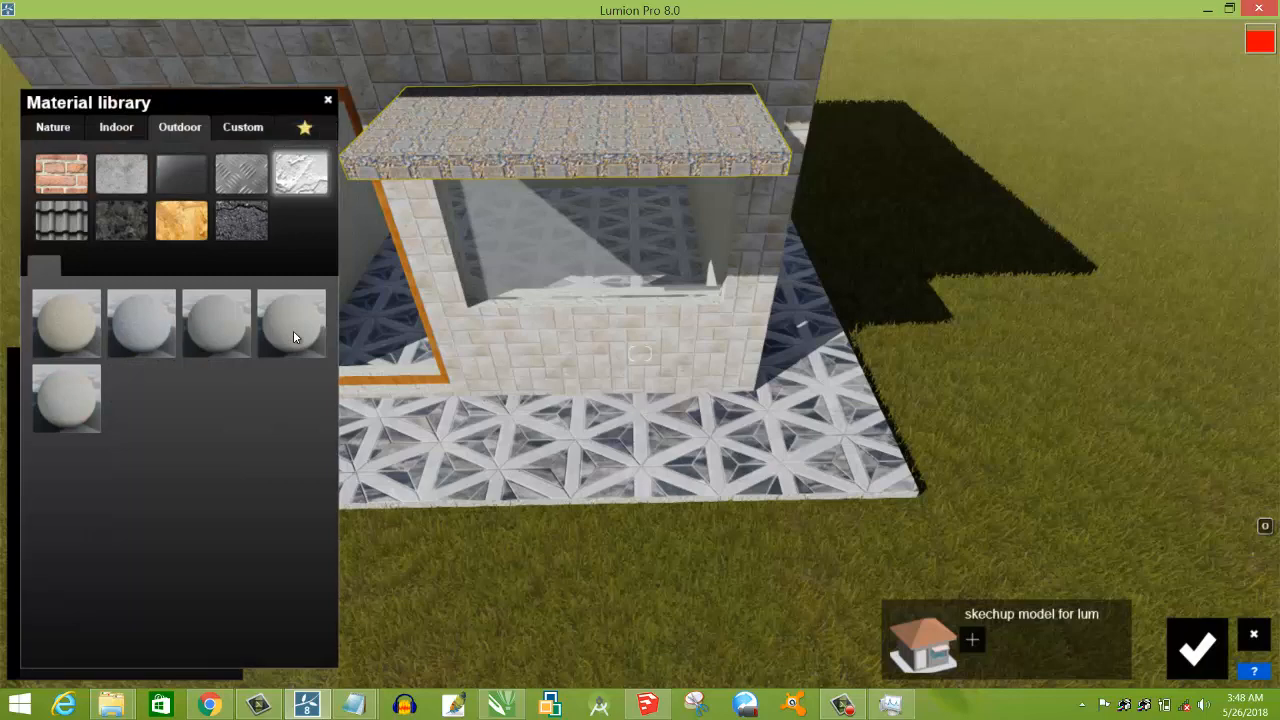
{"action": "left_click", "coordinate": [316, 350]}
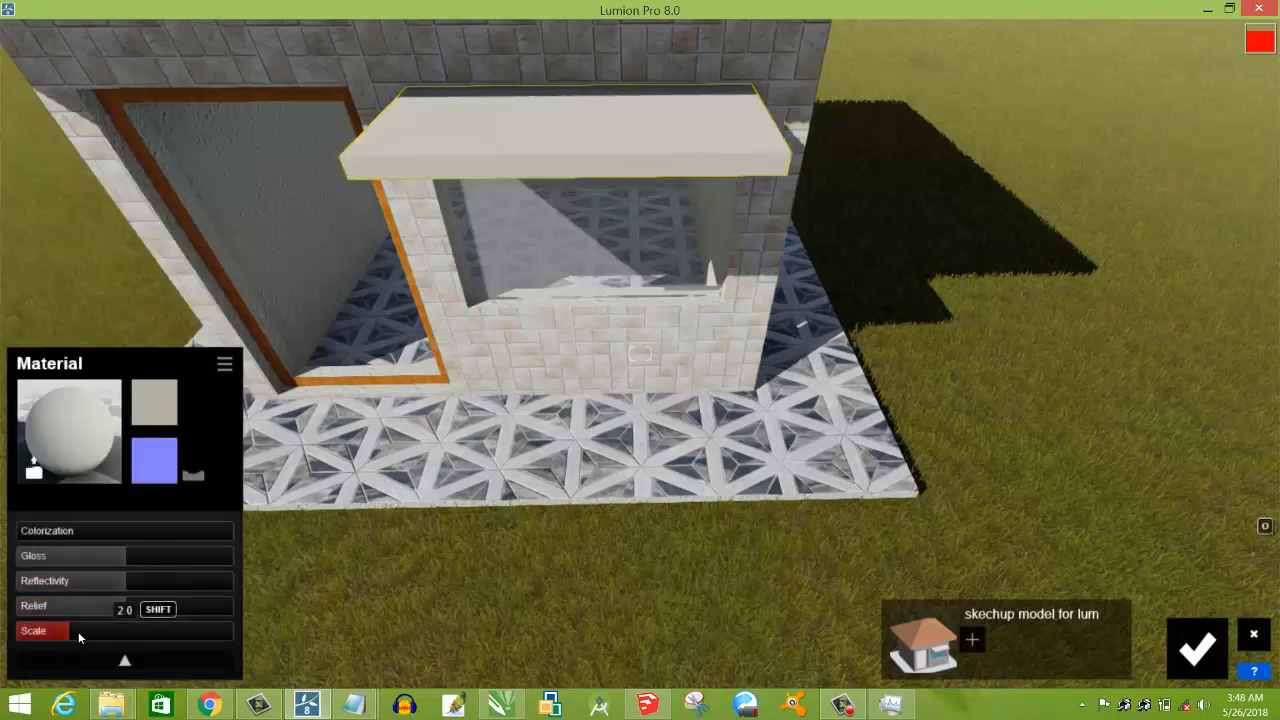
{"action": "left_click_drag", "start_coordinate": [79, 637], "coordinate": [83, 636]}
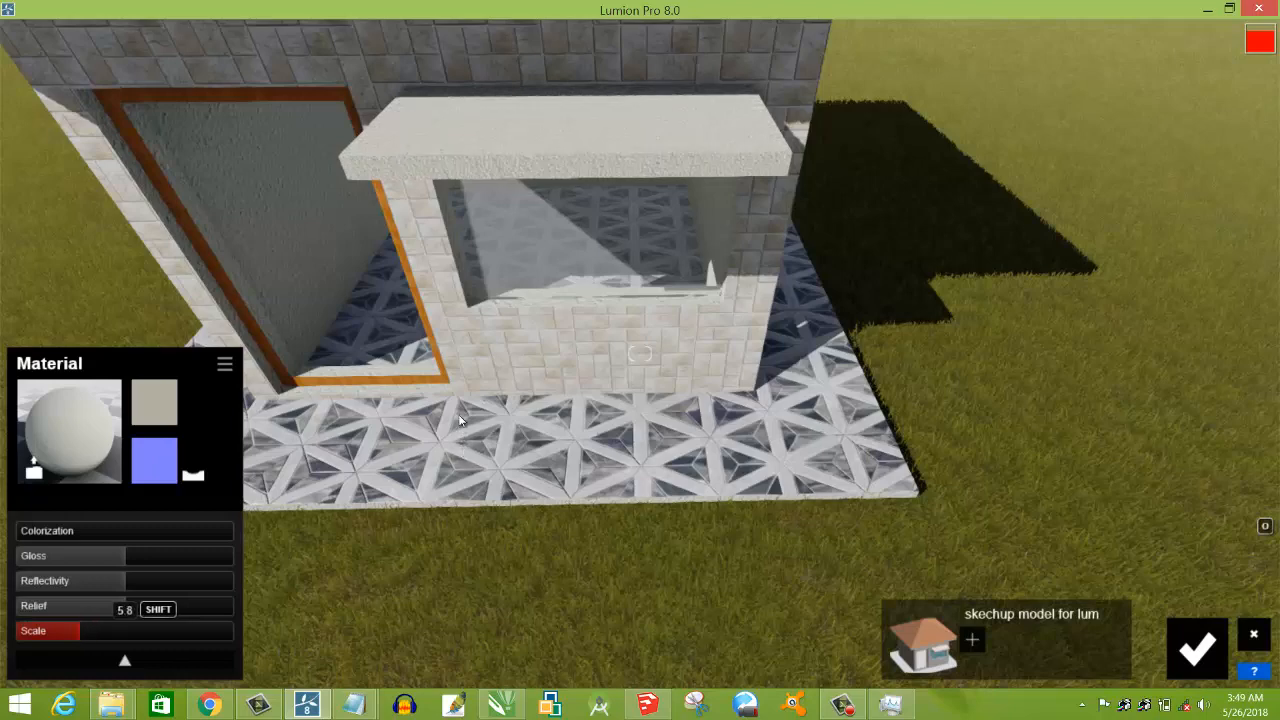
Apply the beige outdoor plaster material to the roof's fascia and soffit, then close the material library.
{"action": "mouse_move", "coordinate": [473, 398]}
{"action": "right_mouse_down"}
{"action": "mouse_move", "coordinate": [473, 422]}
{"action": "mouse_move", "coordinate": [472, 407]}
{"action": "right_mouse_up"}
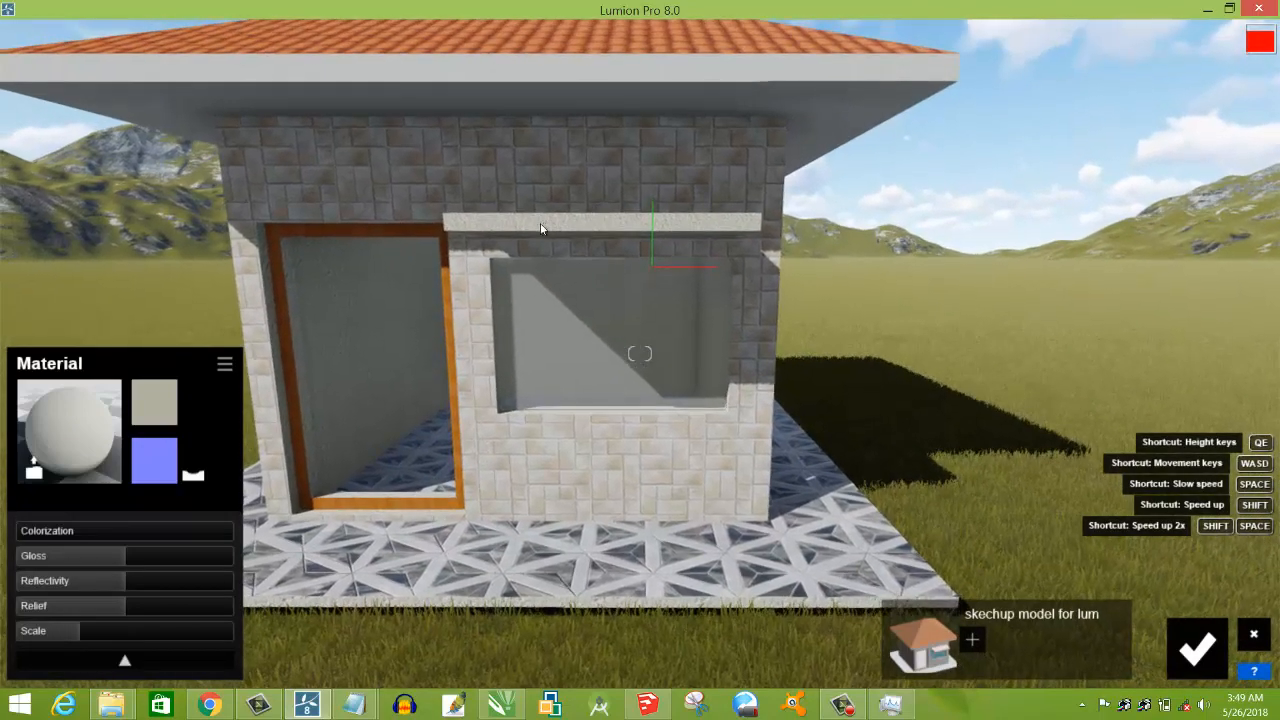
{"action": "left_click", "coordinate": [434, 76]}
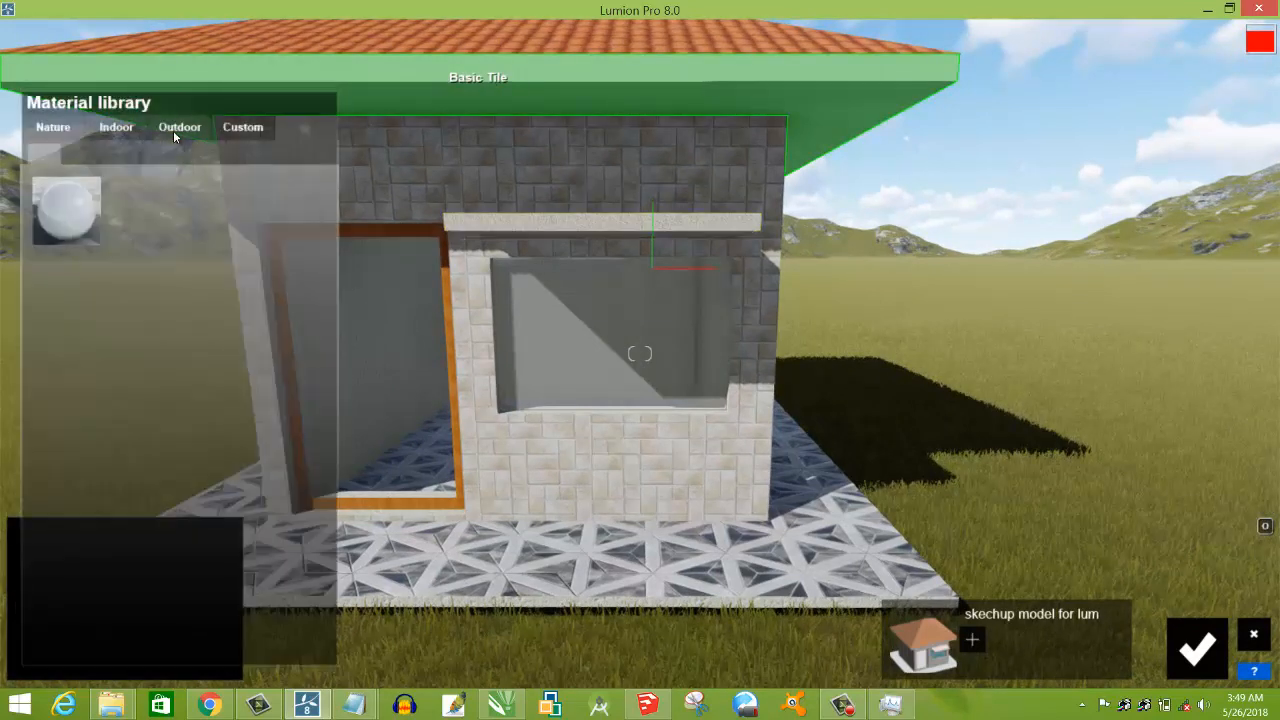
{"action": "left_click", "coordinate": [178, 127]}
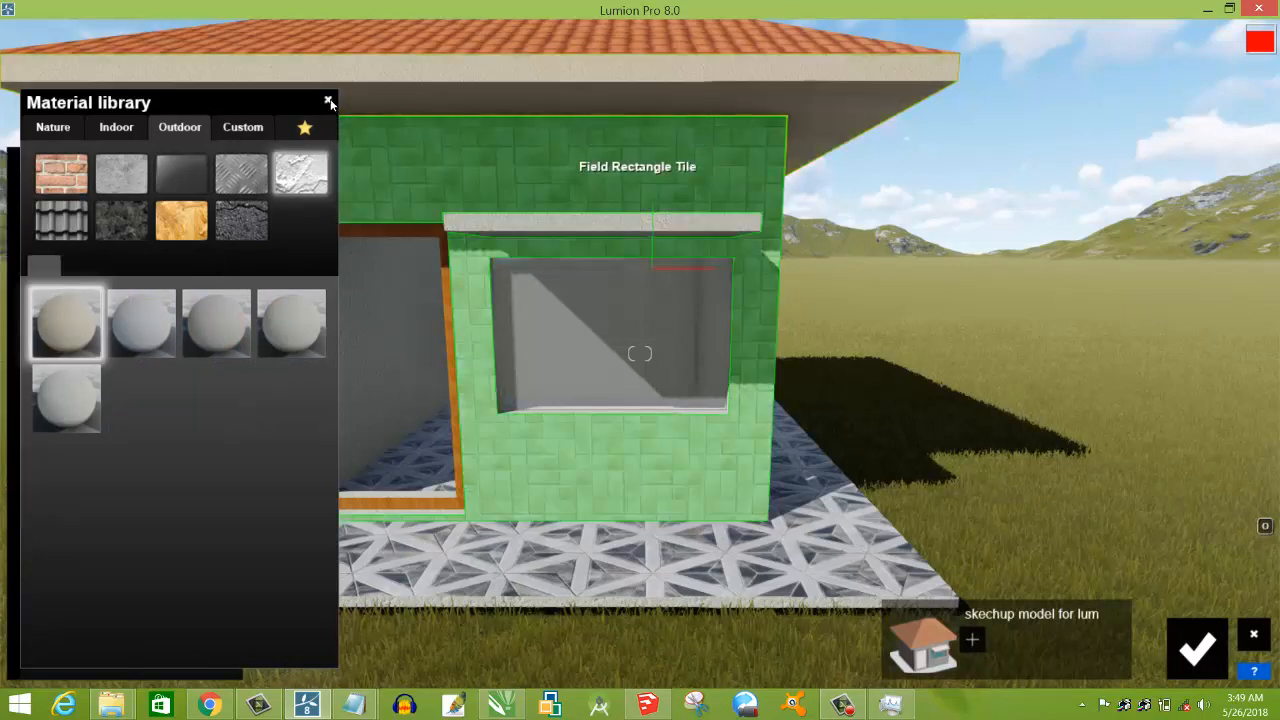
{"action": "left_click", "coordinate": [698, 400]}
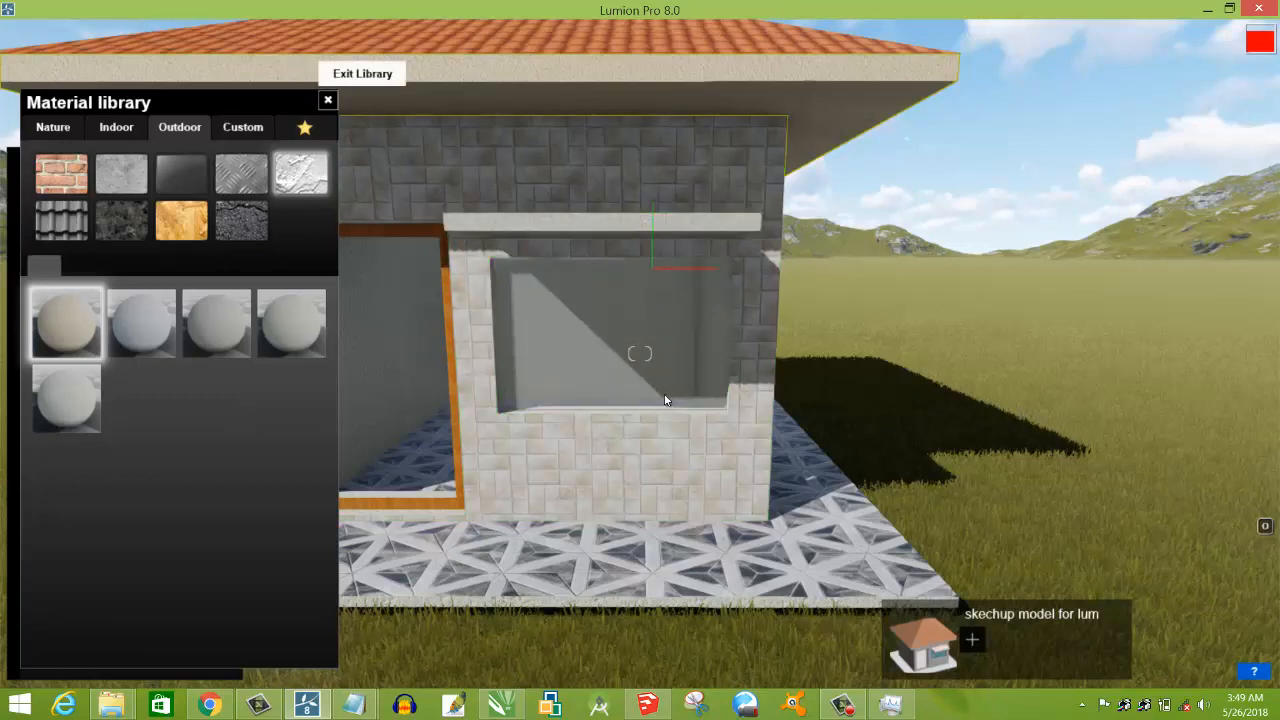
{"action": "left_click", "coordinate": [665, 400]}
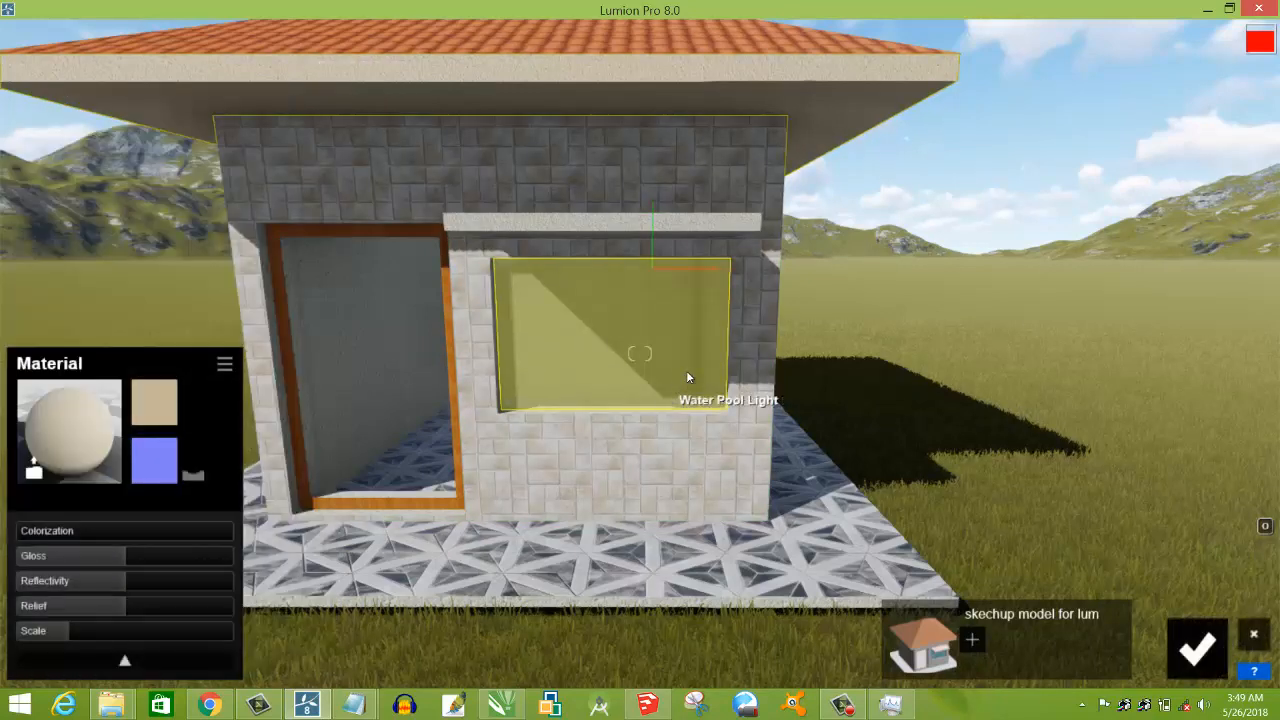
Save the house's material changes and open the landscape tools.
{"action": "scroll", "coordinate": [687, 372], "scroll_direction": "down", "scroll_amount": 3}
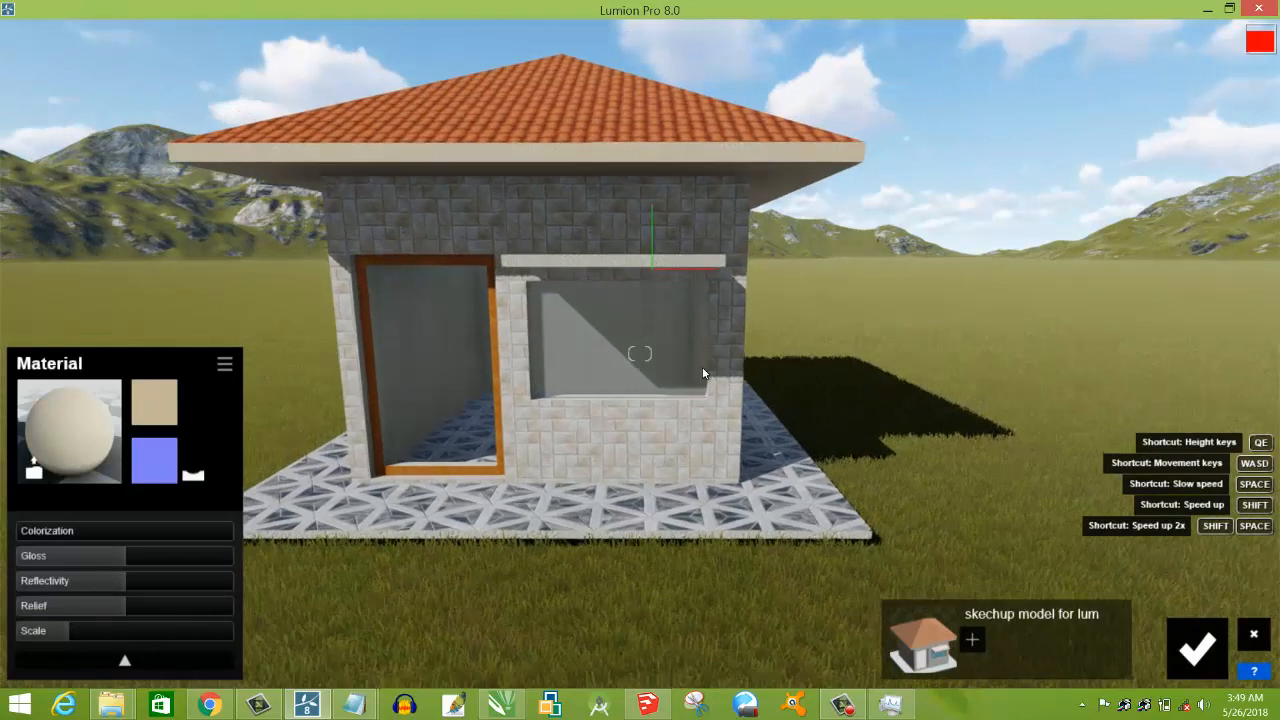
{"action": "right_click_drag", "start_coordinate": [703, 368], "coordinate": [709, 368]}
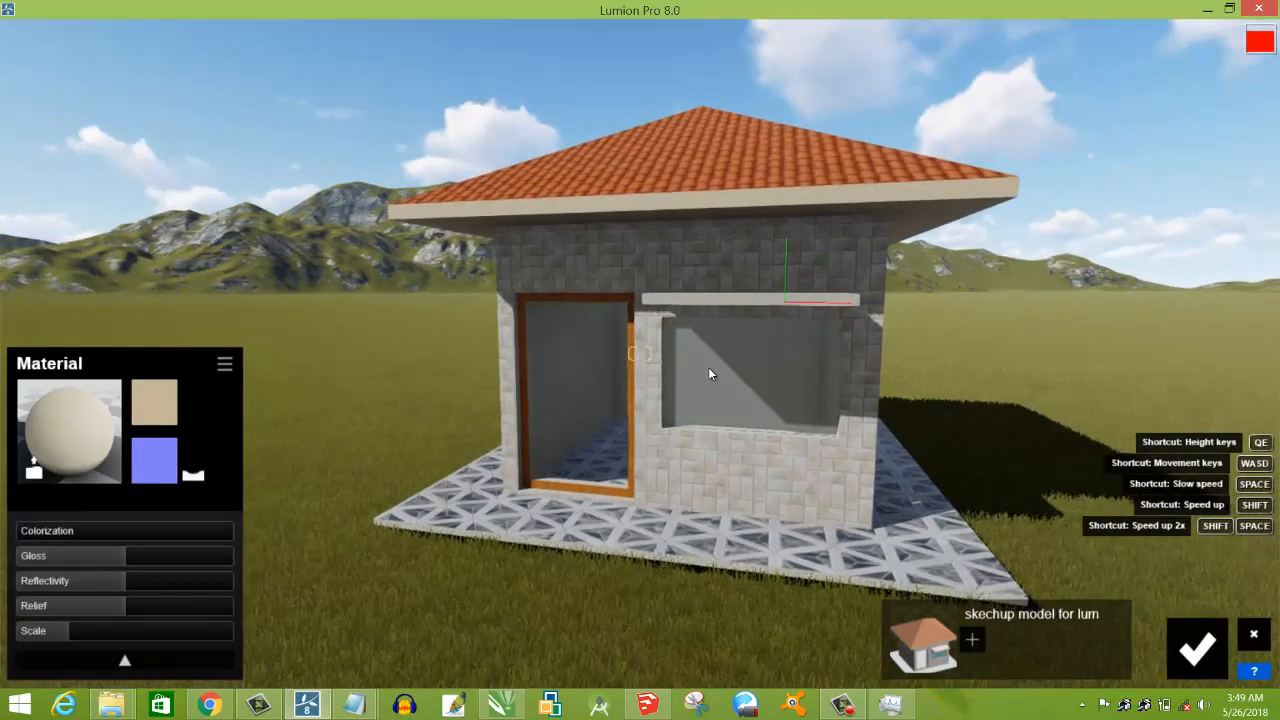
{"action": "scroll", "coordinate": [708, 367], "scroll_direction": "down", "scroll_amount": 3}
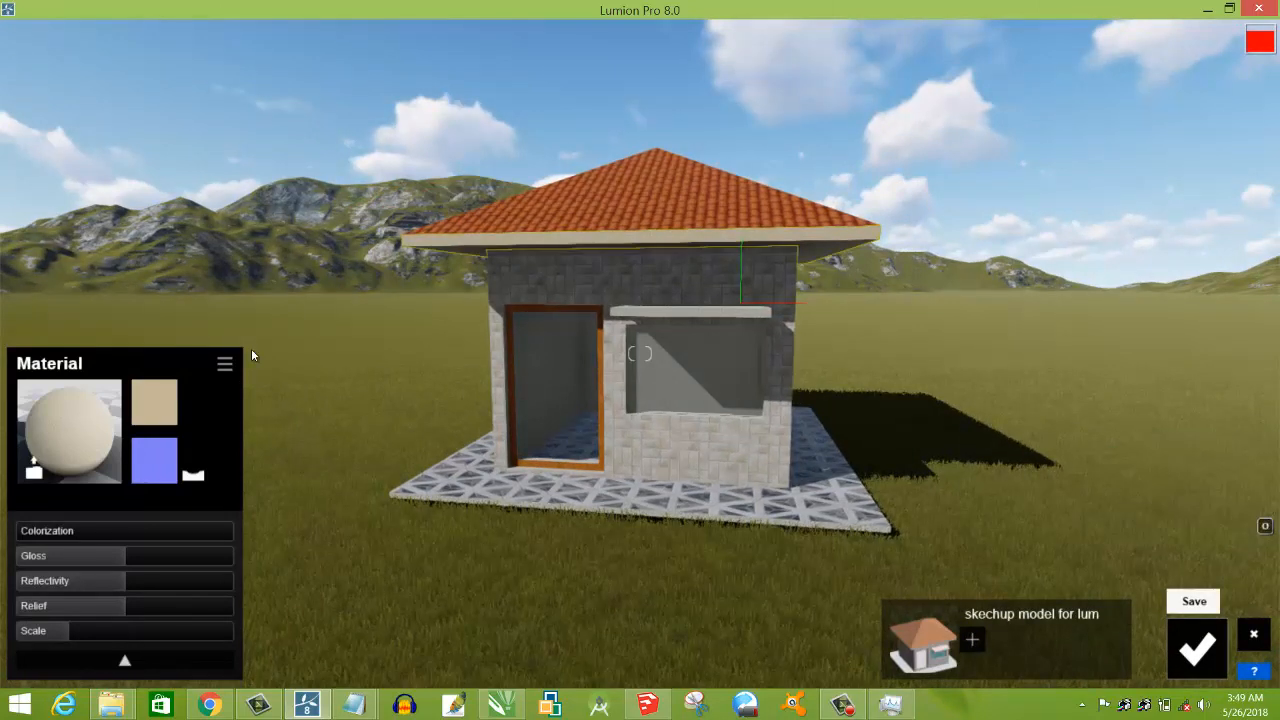
{"action": "left_click", "coordinate": [1197, 648]}
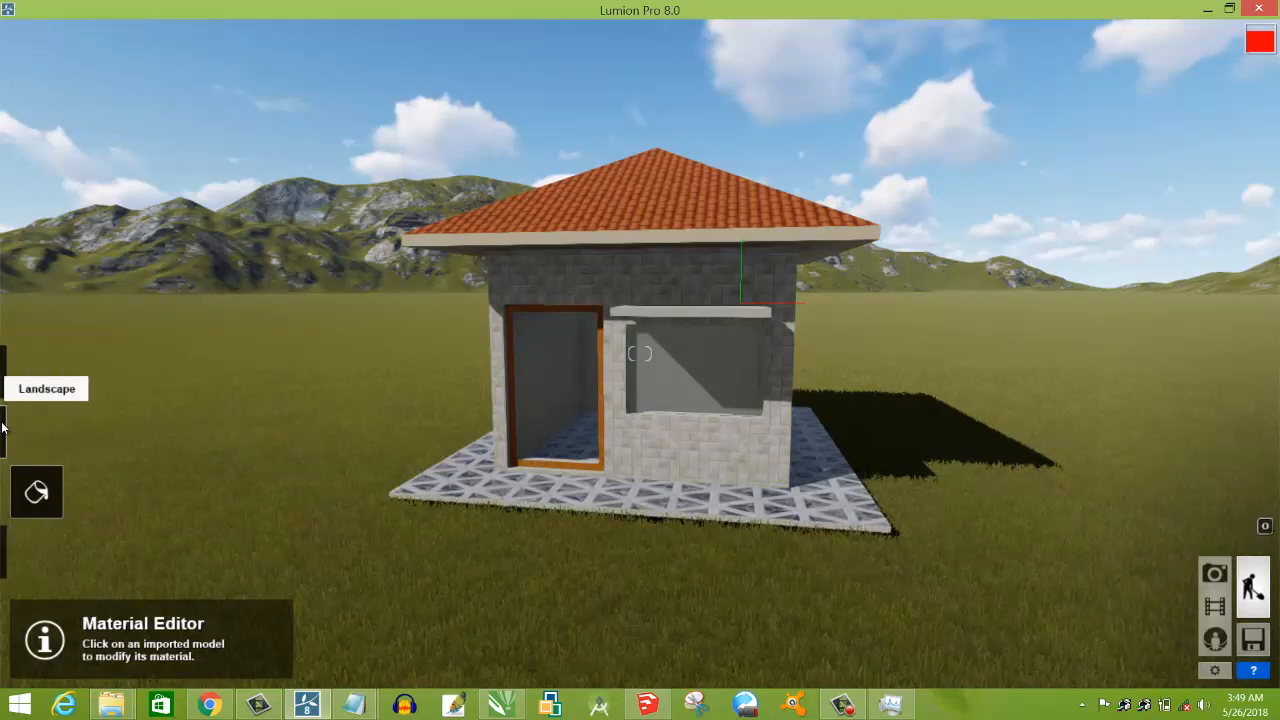
{"action": "left_click", "coordinate": [32, 434]}
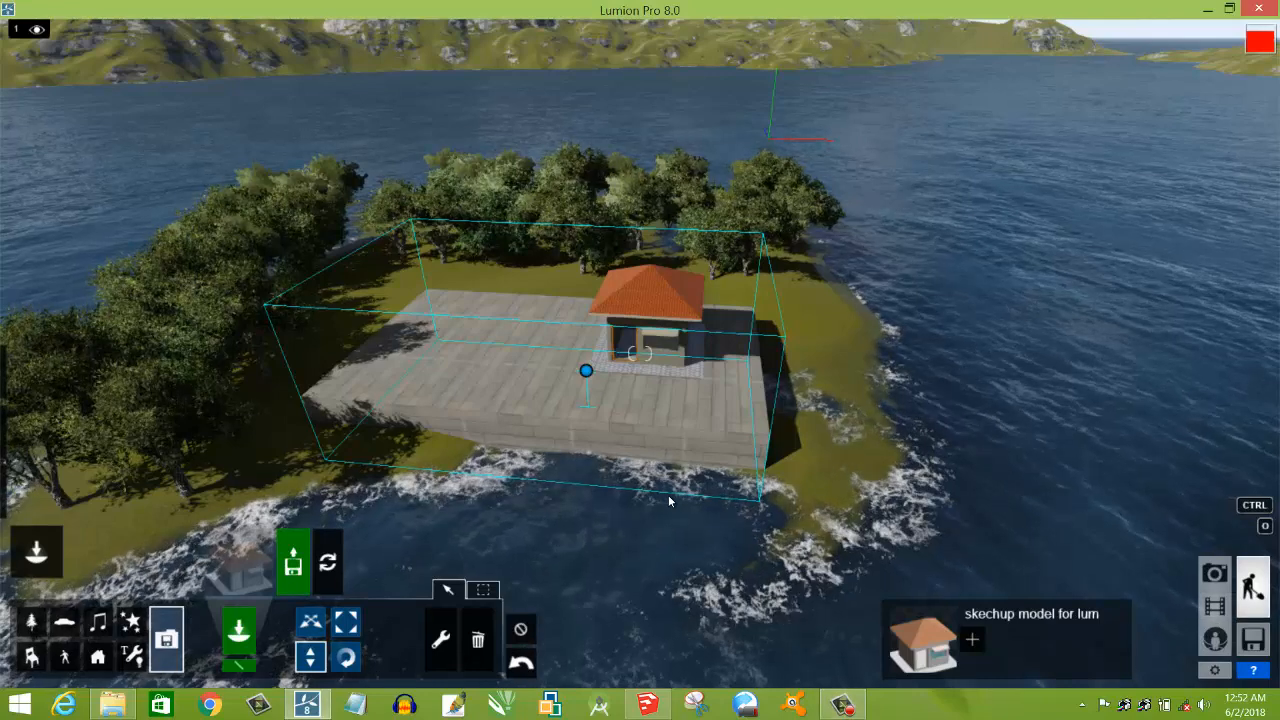
Lower the sun height in the weather settings to just above the horizon for warm, low light on the island scene.
{"action": "key", "text": "q"}
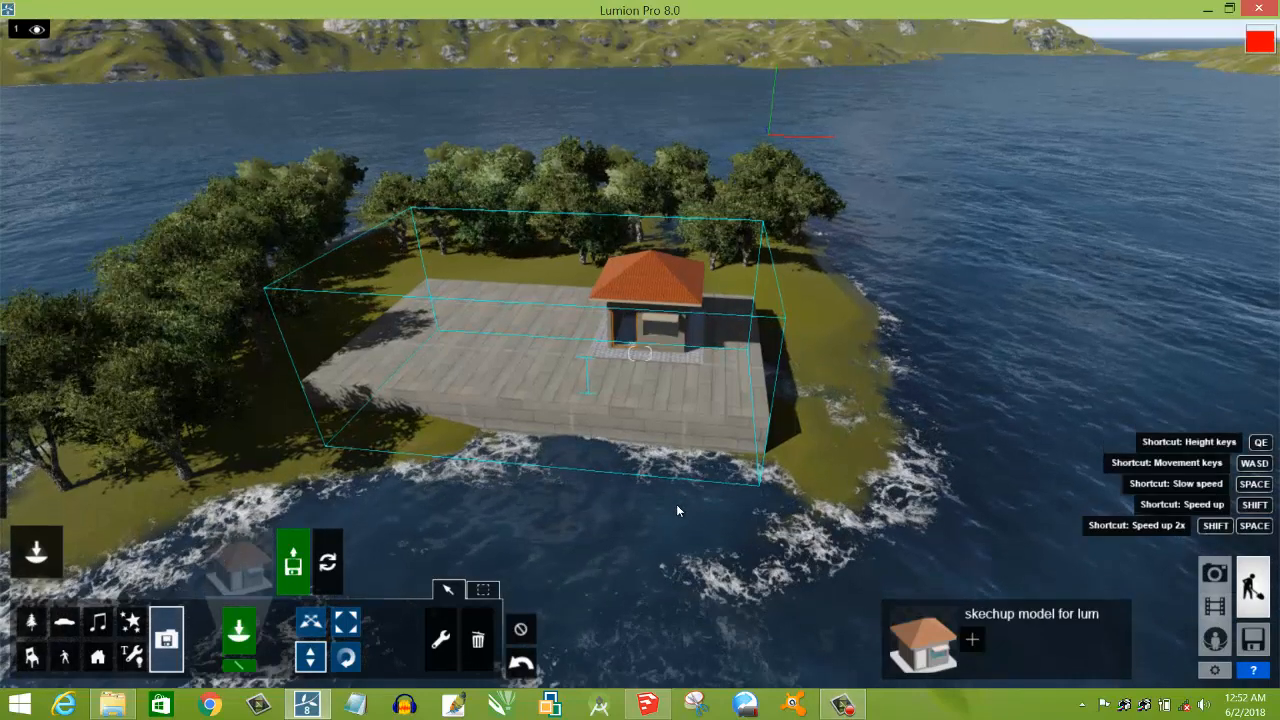
{"action": "key", "text": "e"}
{"action": "right_click_drag", "start_coordinate": [677, 501], "coordinate": [755, 453]}
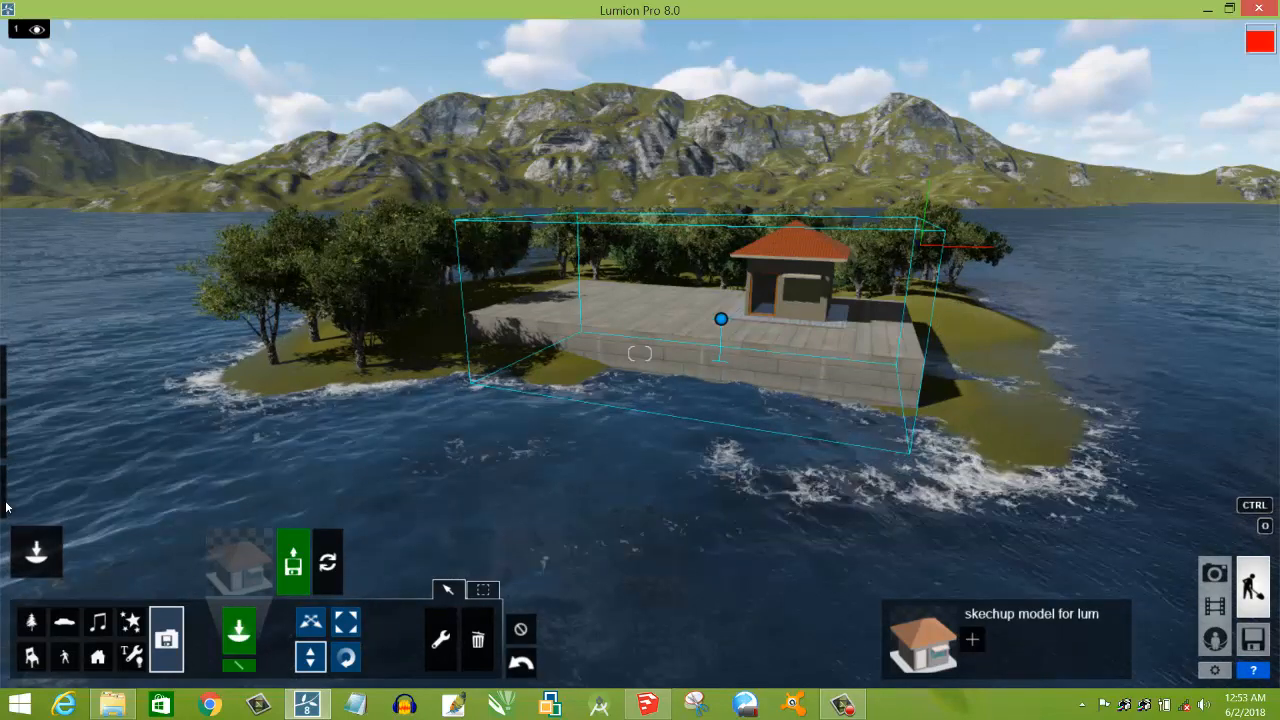
{"action": "mouse_move", "coordinate": [12, 440]}
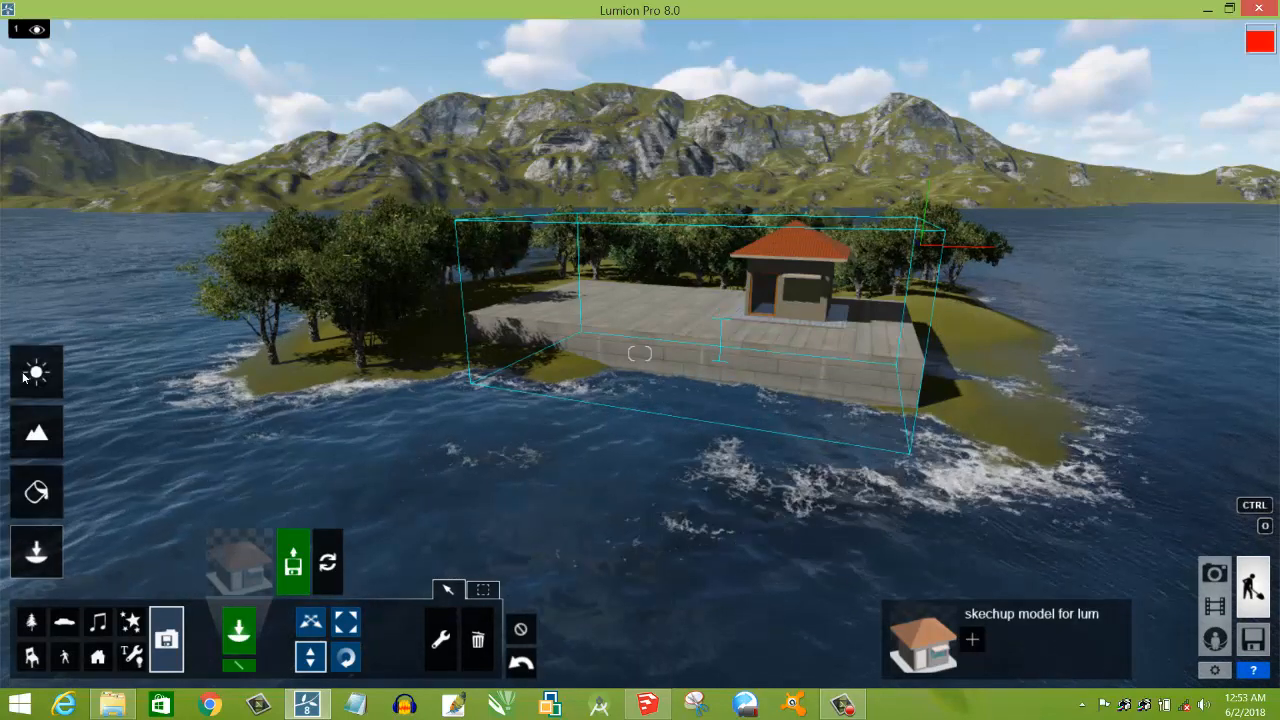
{"action": "left_click", "coordinate": [30, 374]}
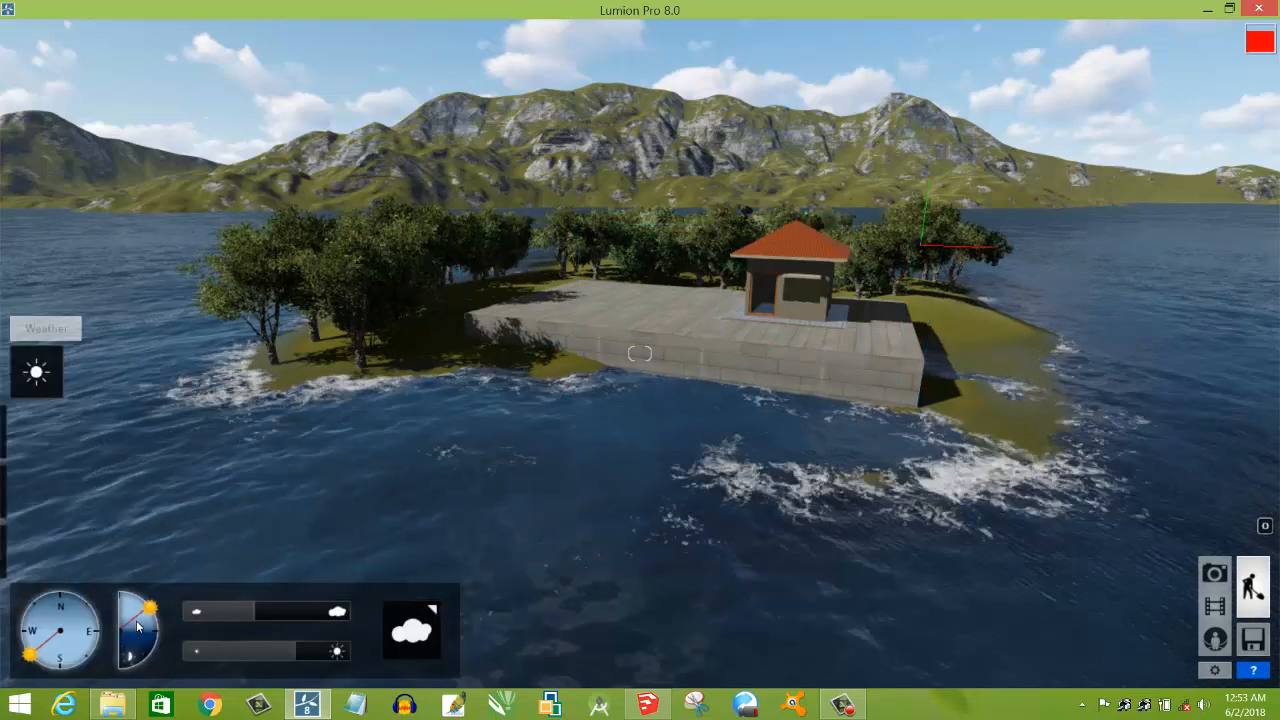
{"action": "mouse_move", "coordinate": [152, 612]}
{"action": "left_mouse_down"}
{"action": "mouse_move", "coordinate": [157, 641]}
{"action": "mouse_move", "coordinate": [157, 626]}
{"action": "left_mouse_up"}
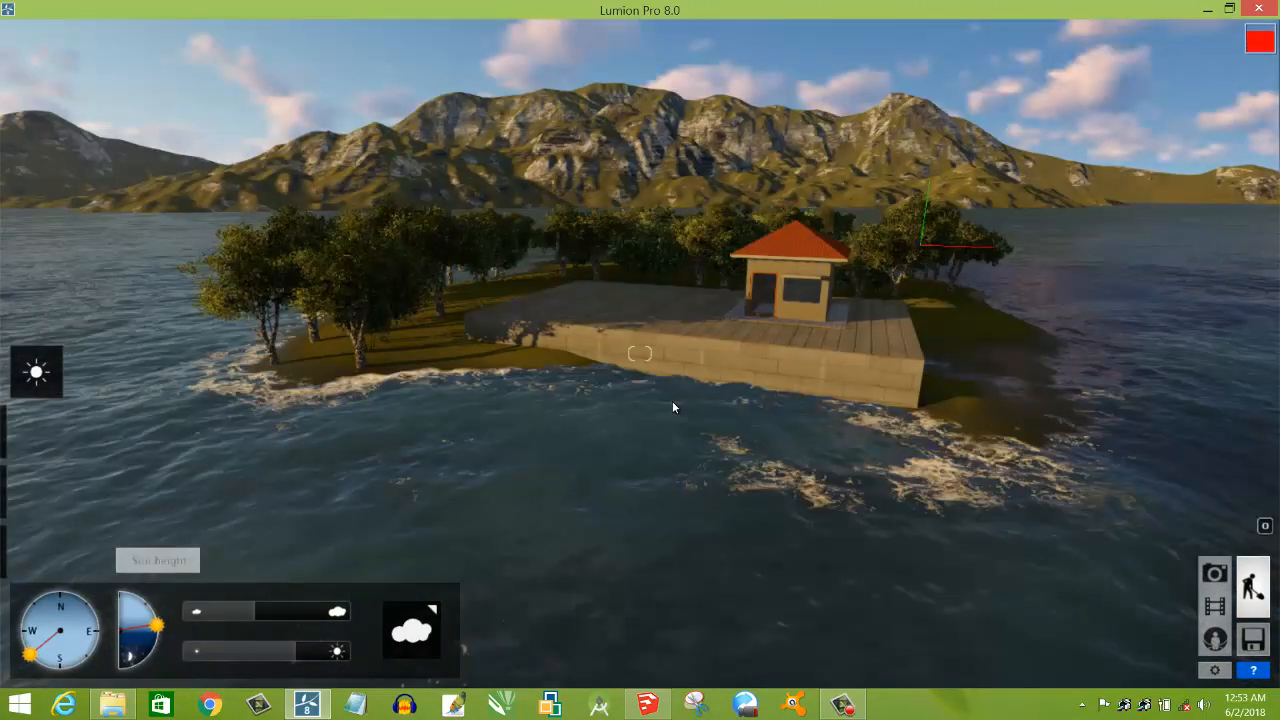
Examine the house and its waterfront platform from closer range under the low sun.
{"action": "right_click_drag", "start_coordinate": [671, 402], "coordinate": [668, 404]}
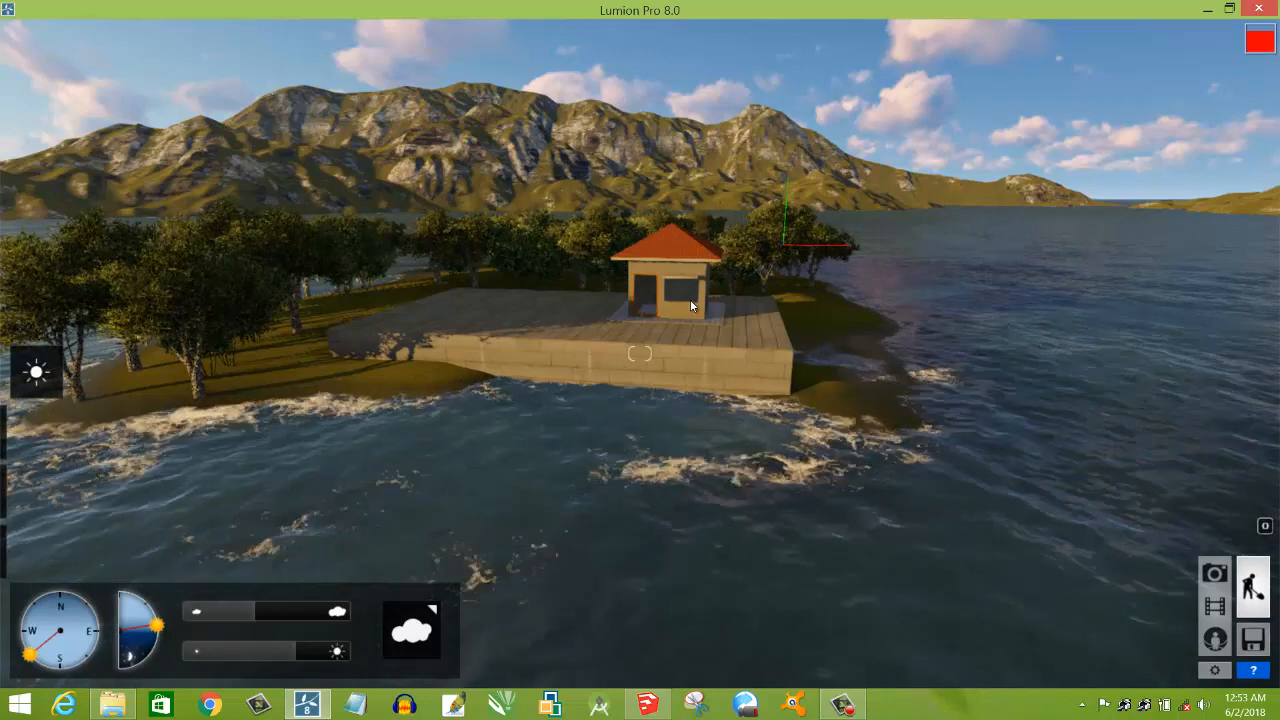
{"action": "key", "text": "w"}
{"action": "key", "text": "w"}
{"action": "key", "text": "w"}
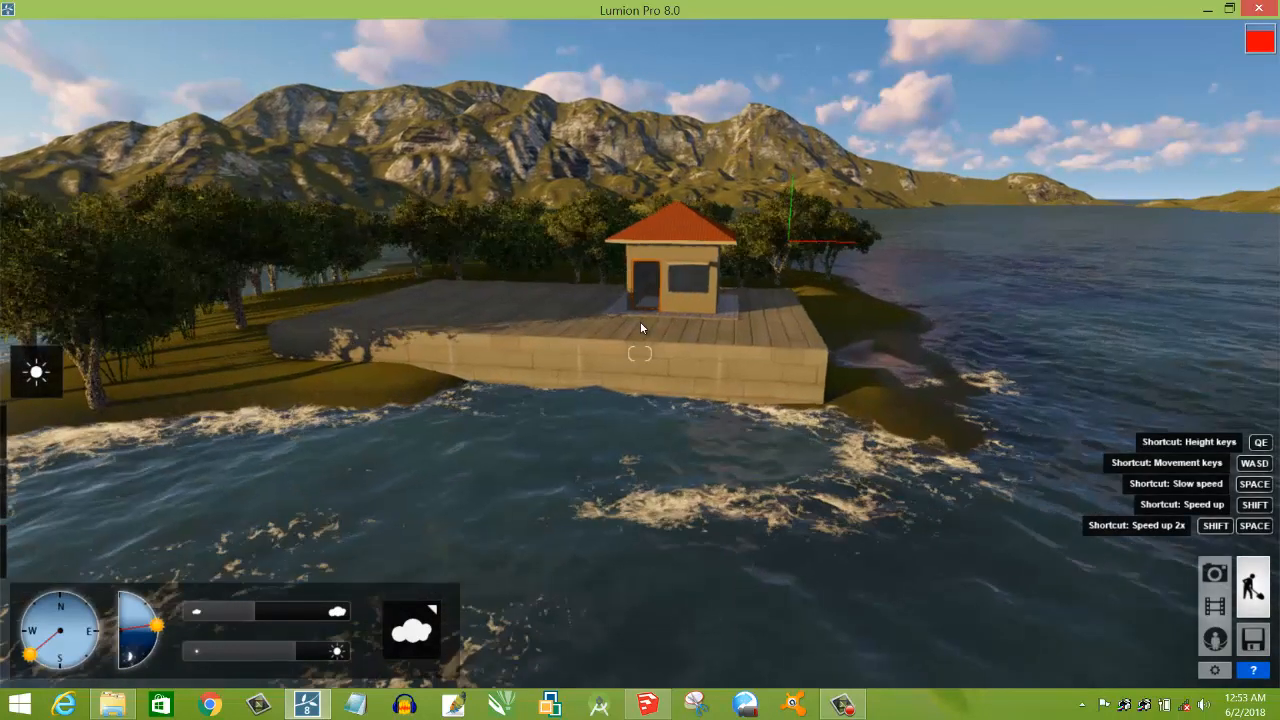
{"action": "key", "text": "w"}
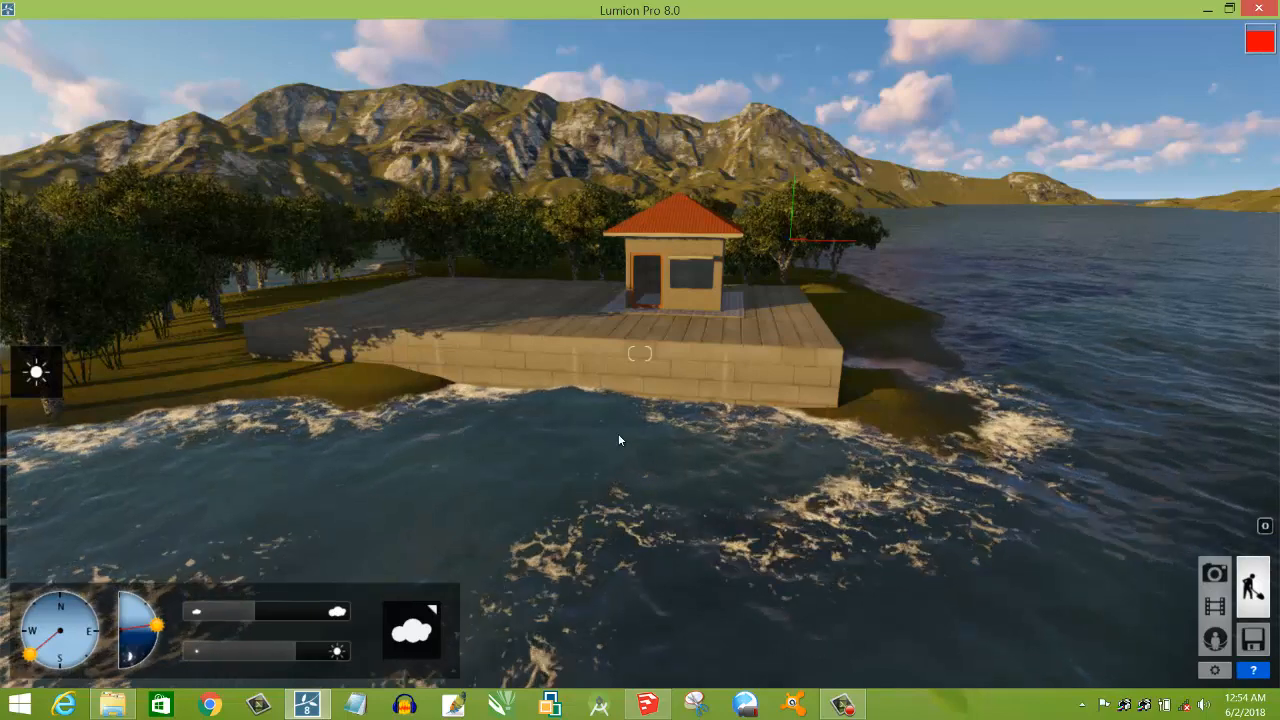
{"action": "key", "text": "a"}
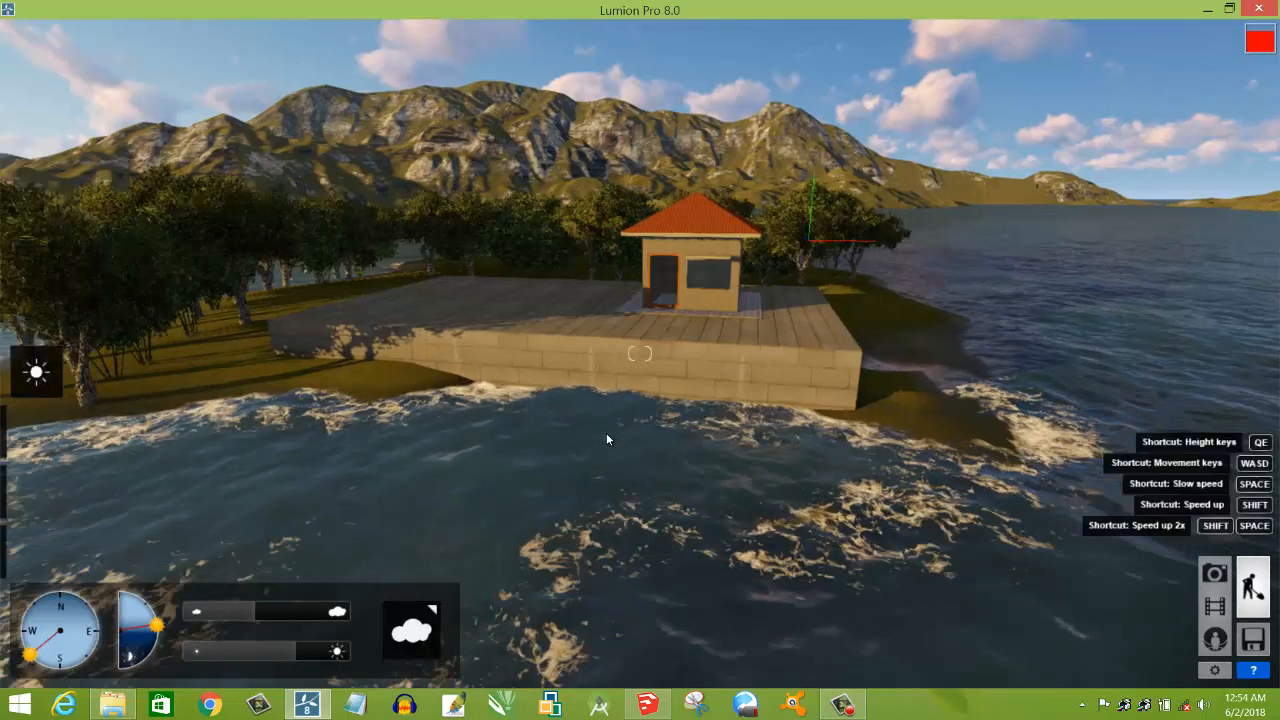